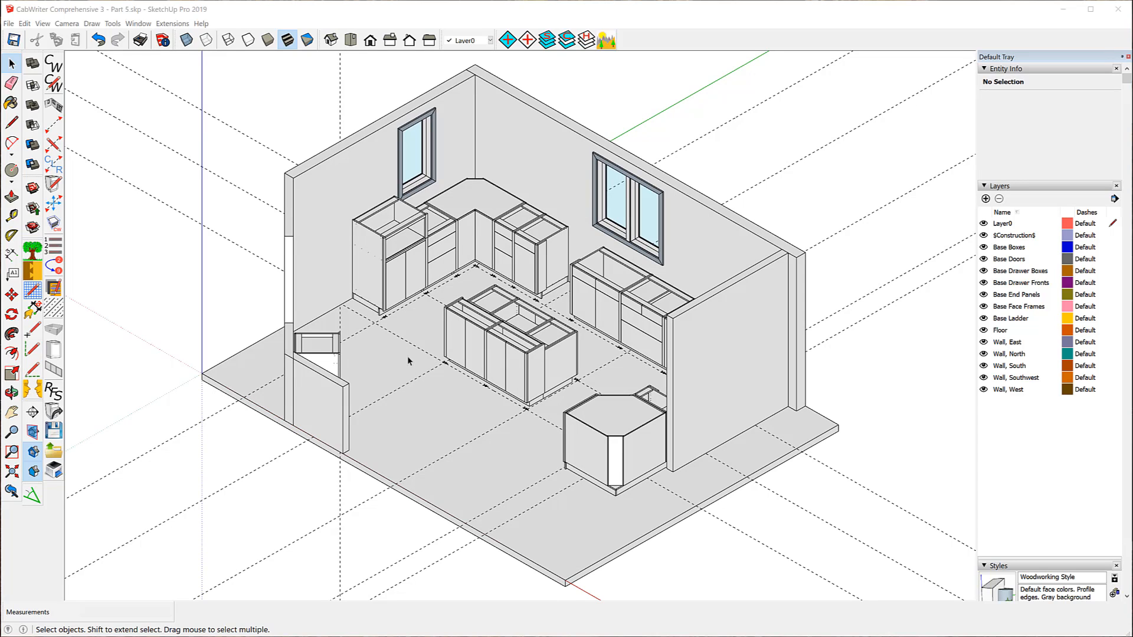
Open the two-door divided base cabinet at the end of the west wall run with Edit Cabinet, using its stored defaults
click(400, 275)
right_click(399, 273)
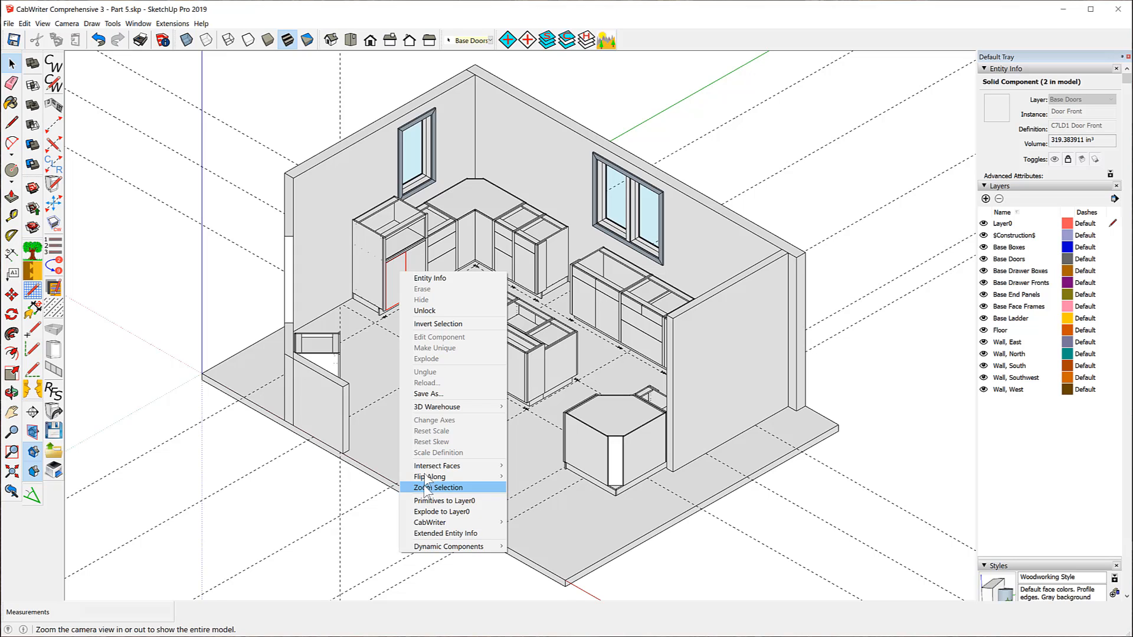
click(391, 270)
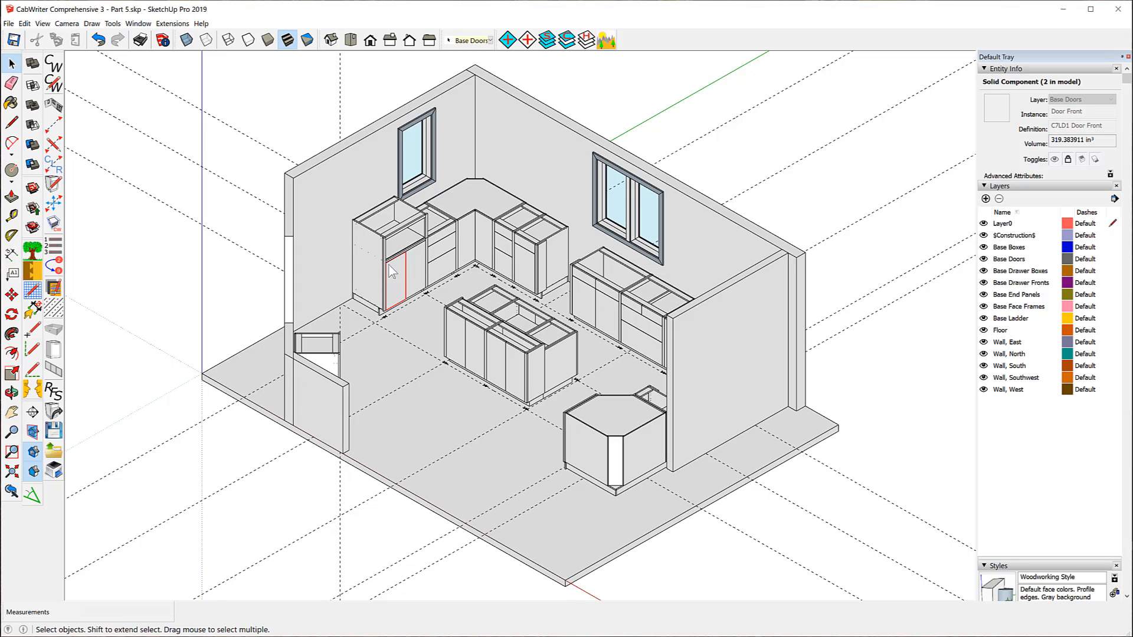
click(364, 248)
click(396, 249)
click(398, 278)
click(395, 278)
right_click(394, 274)
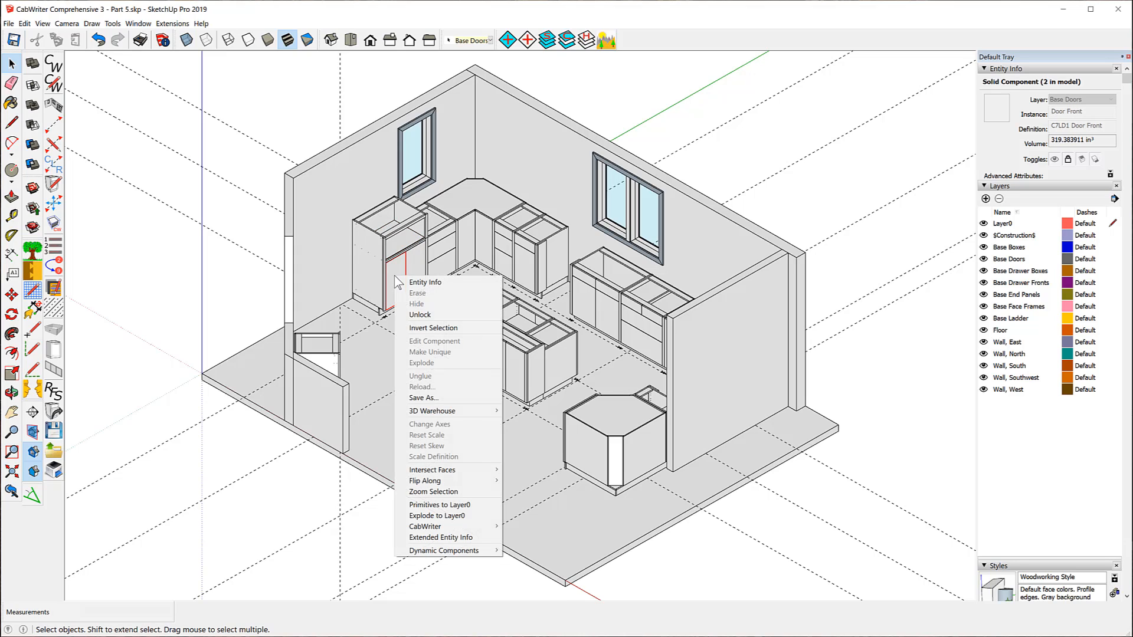
mouse_move(443, 526)
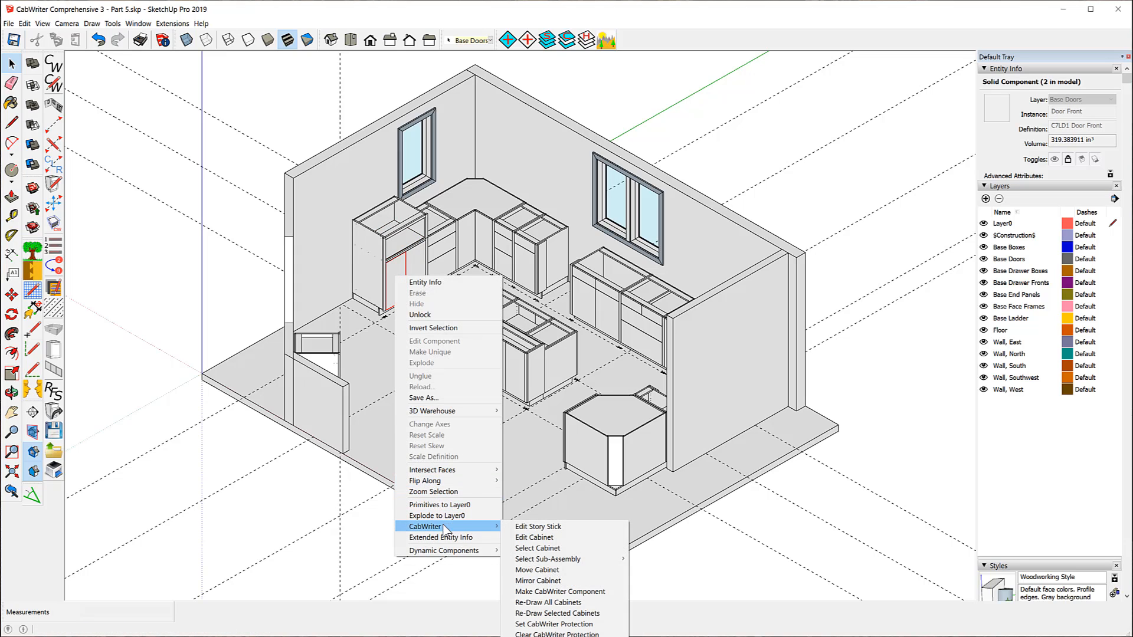
click(525, 538)
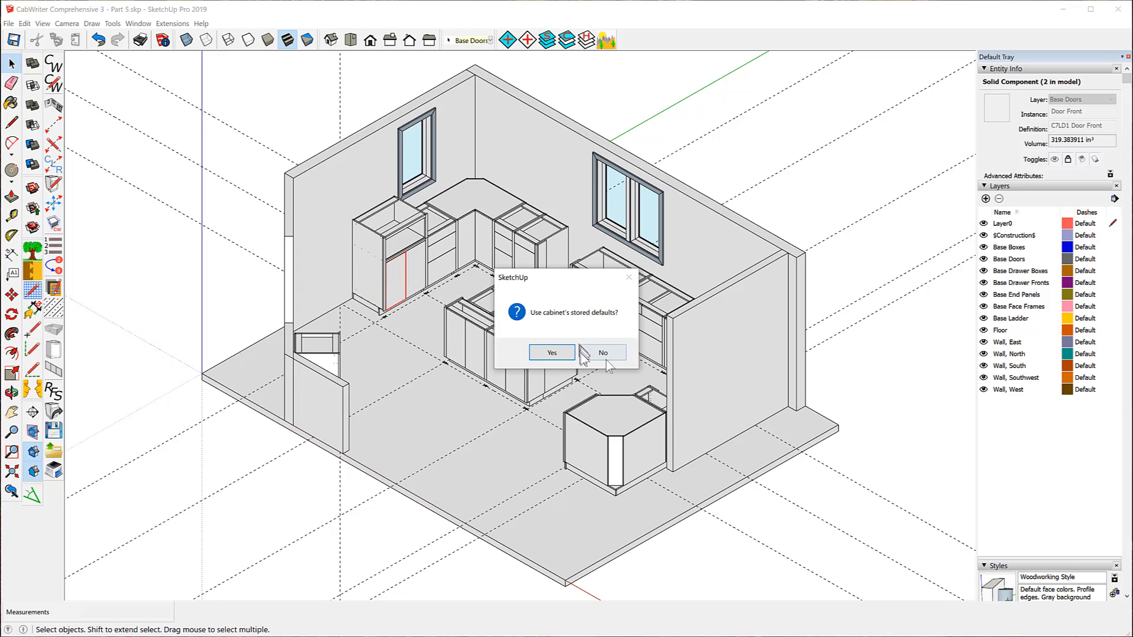
click(550, 353)
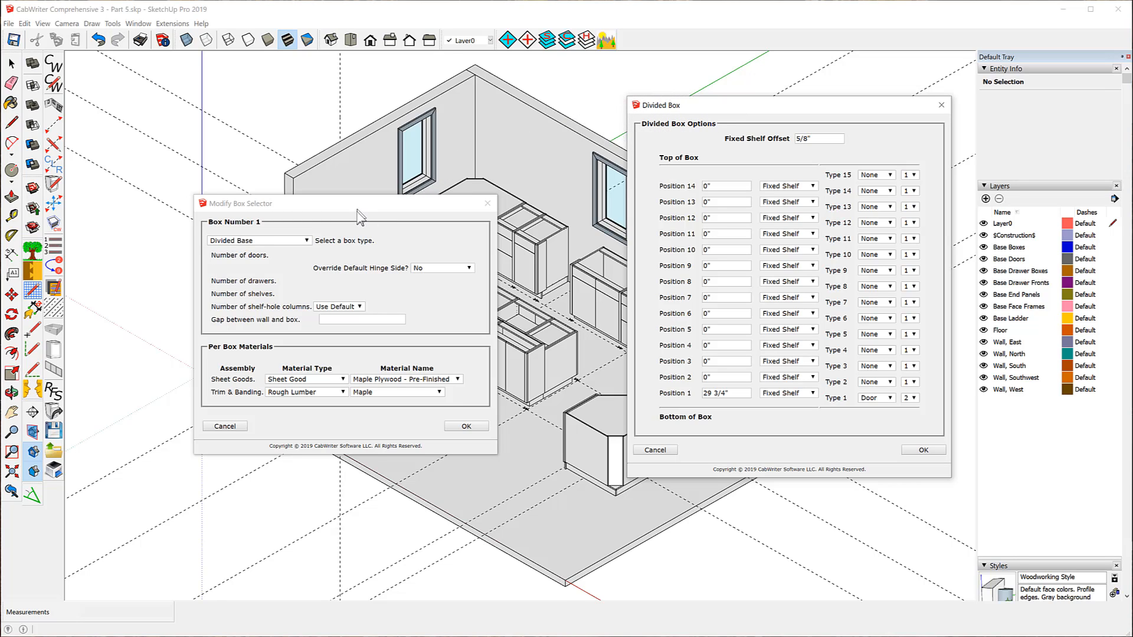
Examine the divided box options against the cabinet itself, moving the box selector aside and selecting the cabinet's fixed shelf
drag(351, 203, 172, 367)
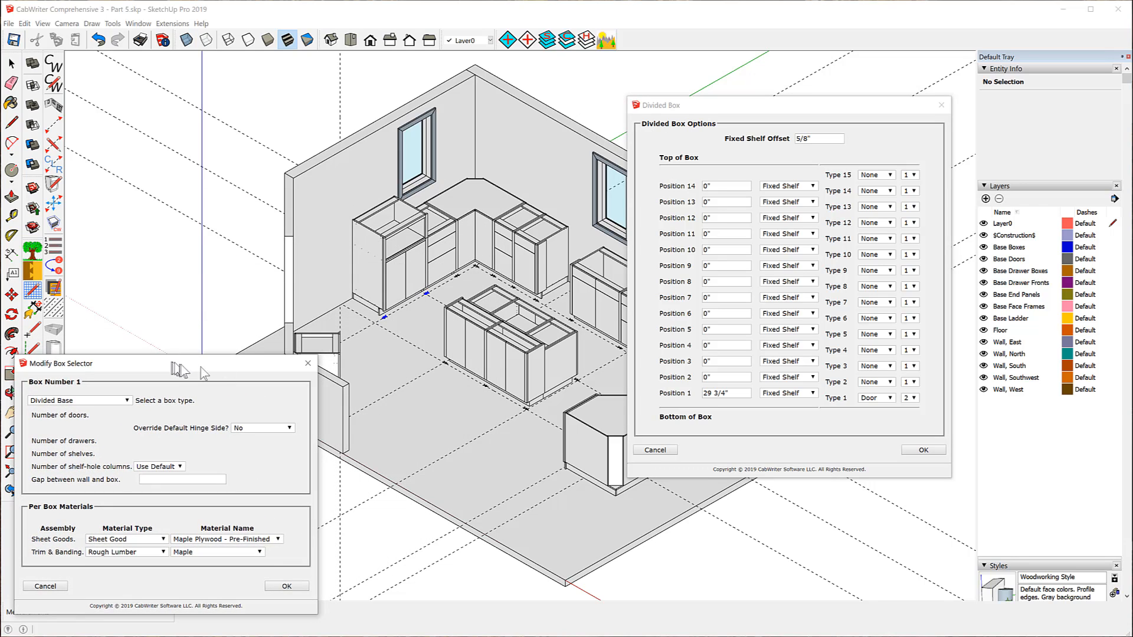
scroll(312, 214, up, 3)
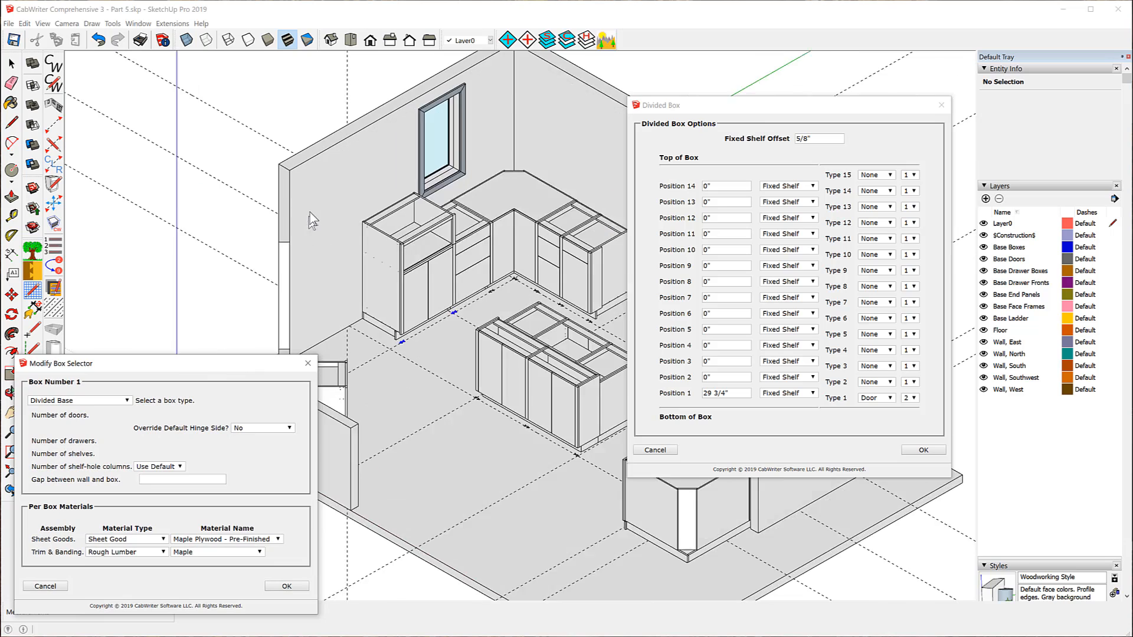
scroll(352, 192, up, 3)
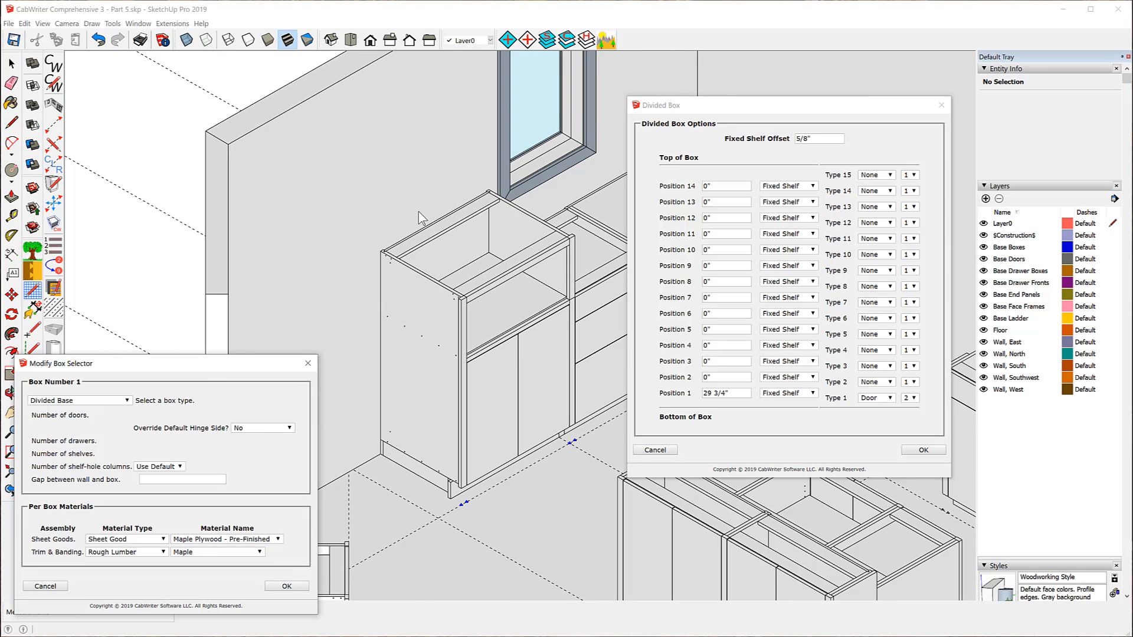
scroll(418, 211, up, 2)
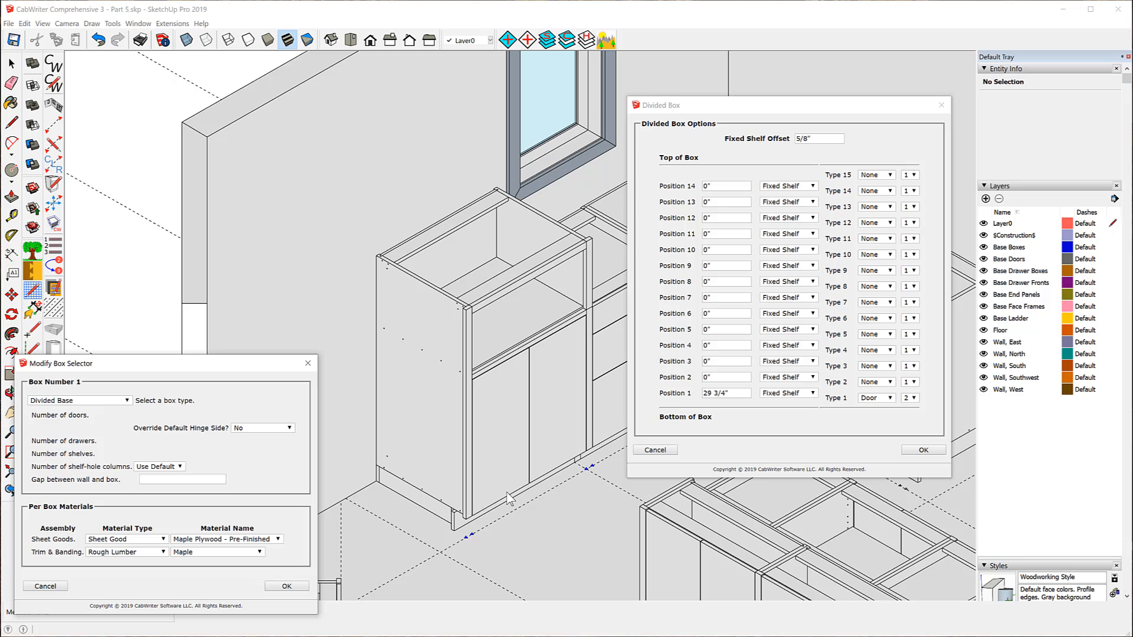
click(486, 352)
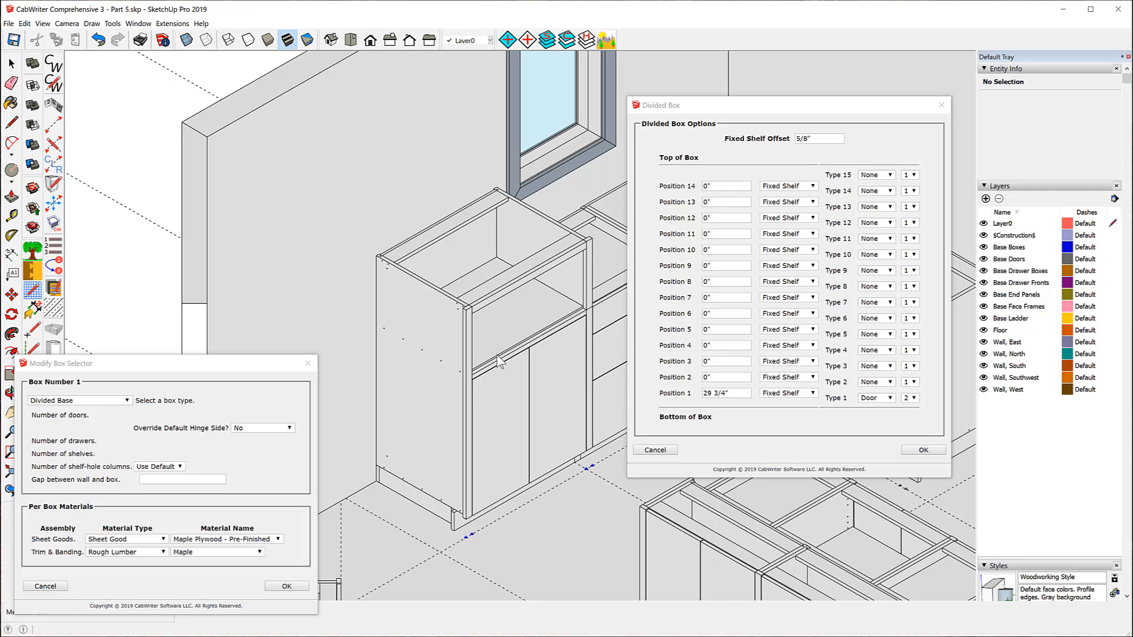
click(11, 63)
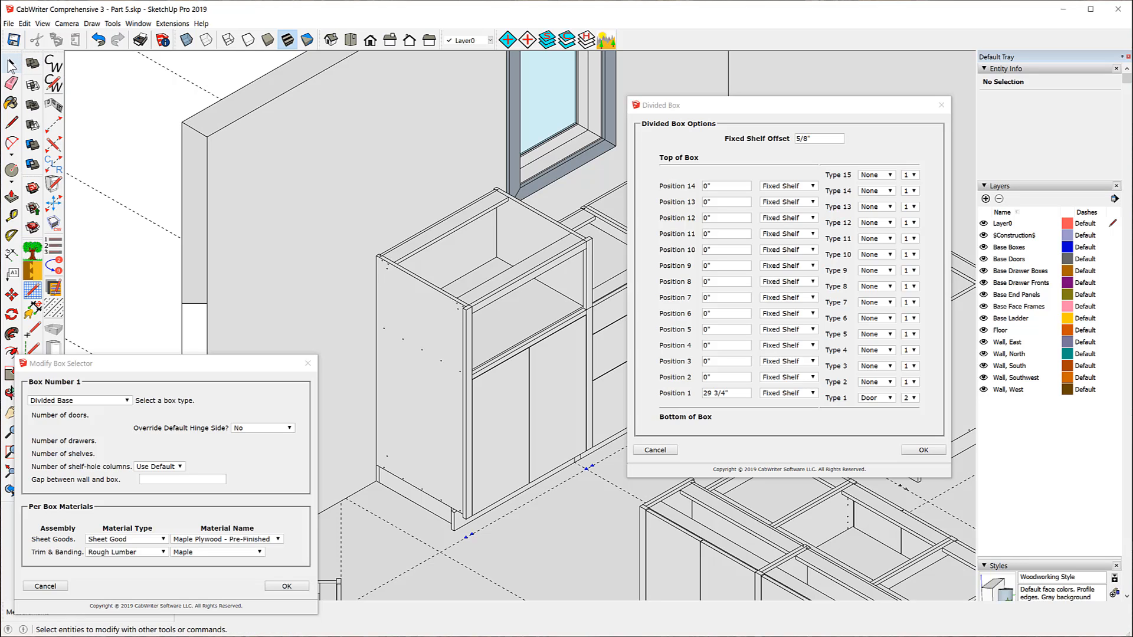
click(545, 332)
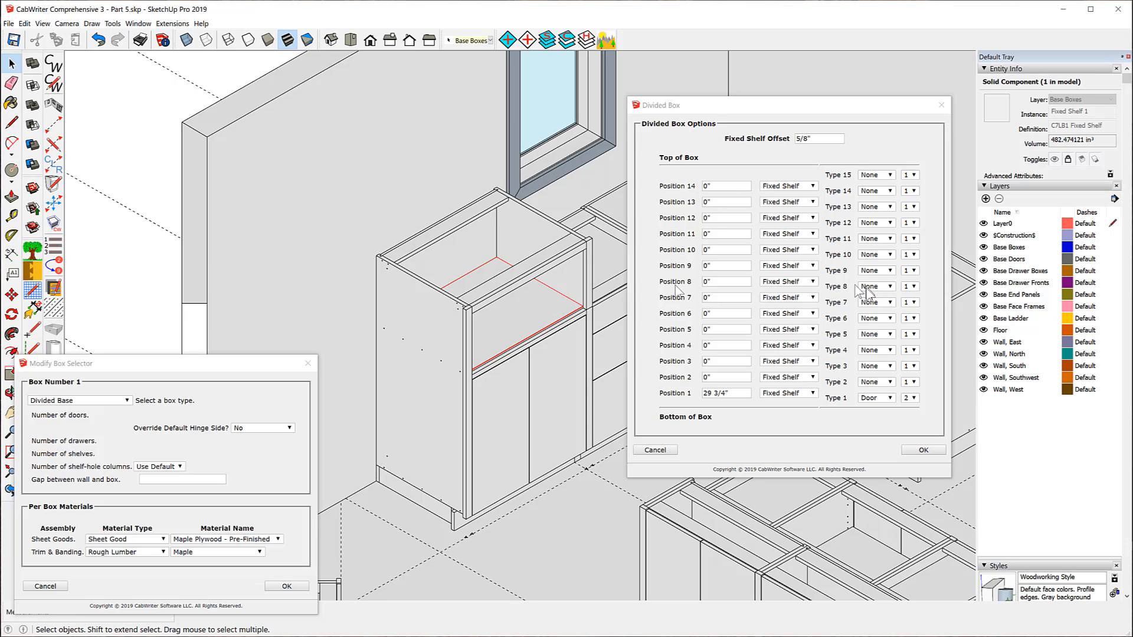
Accept the divided box options as they are, cancel the box selector and finish the cabinet edit
click(921, 451)
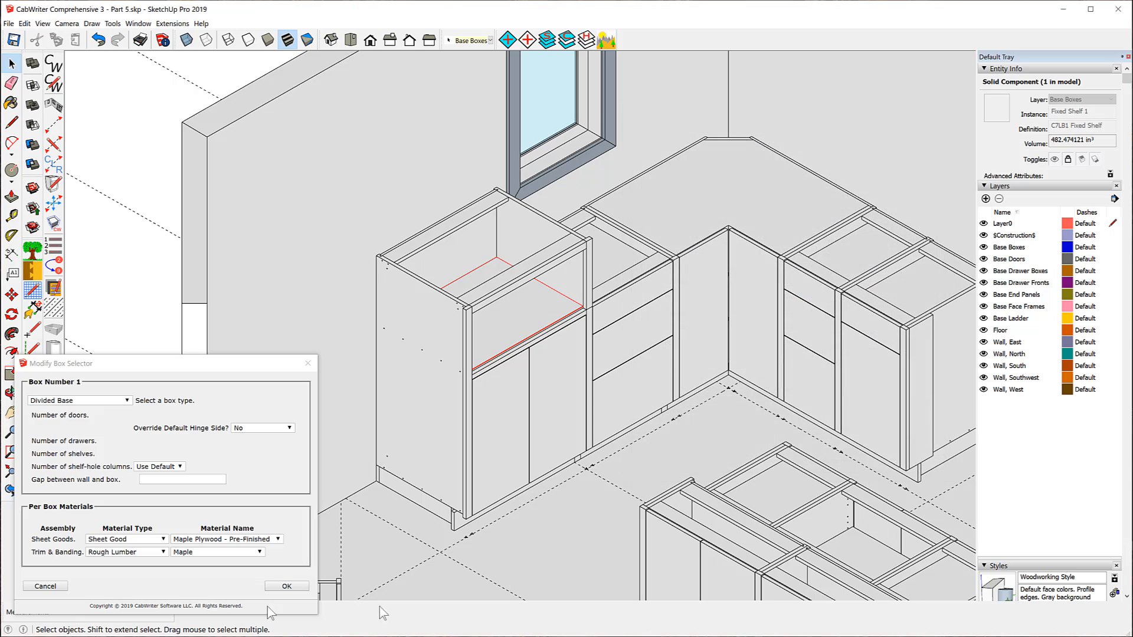
click(41, 586)
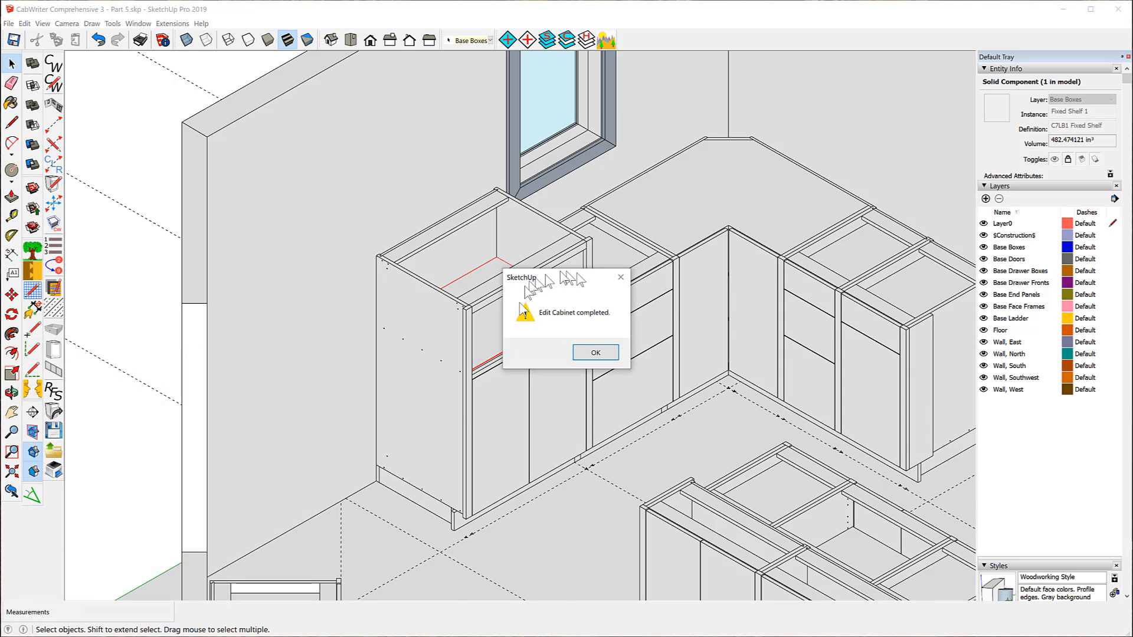
click(595, 353)
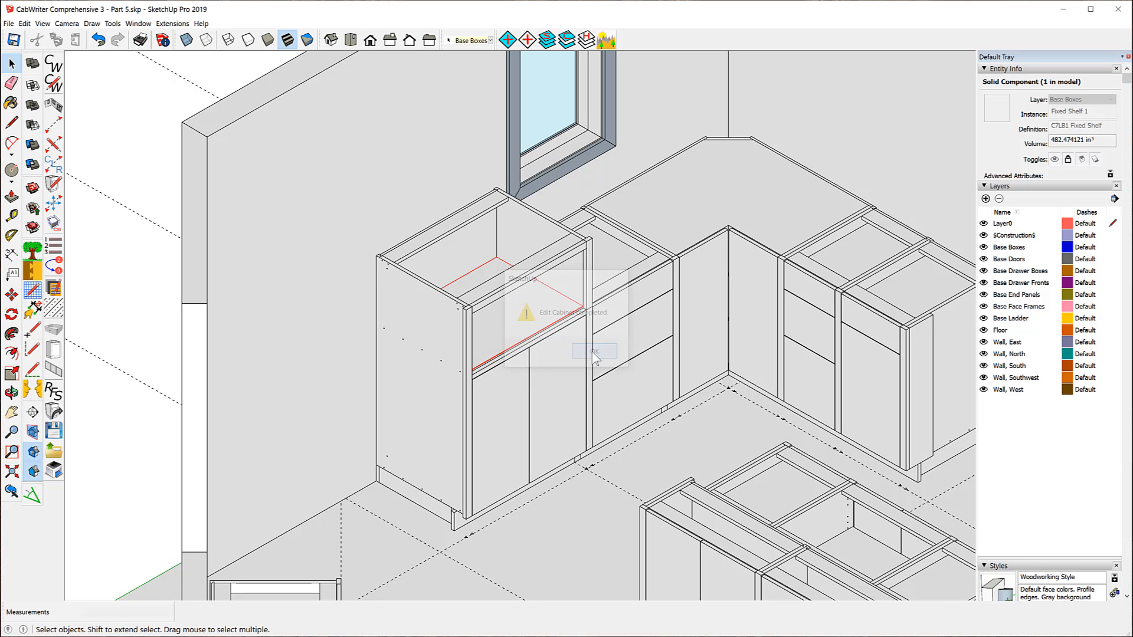
Start Edit Story Stick on the two-door divided cabinet and keep its right end as a Right Connector without shifting it
click(552, 383)
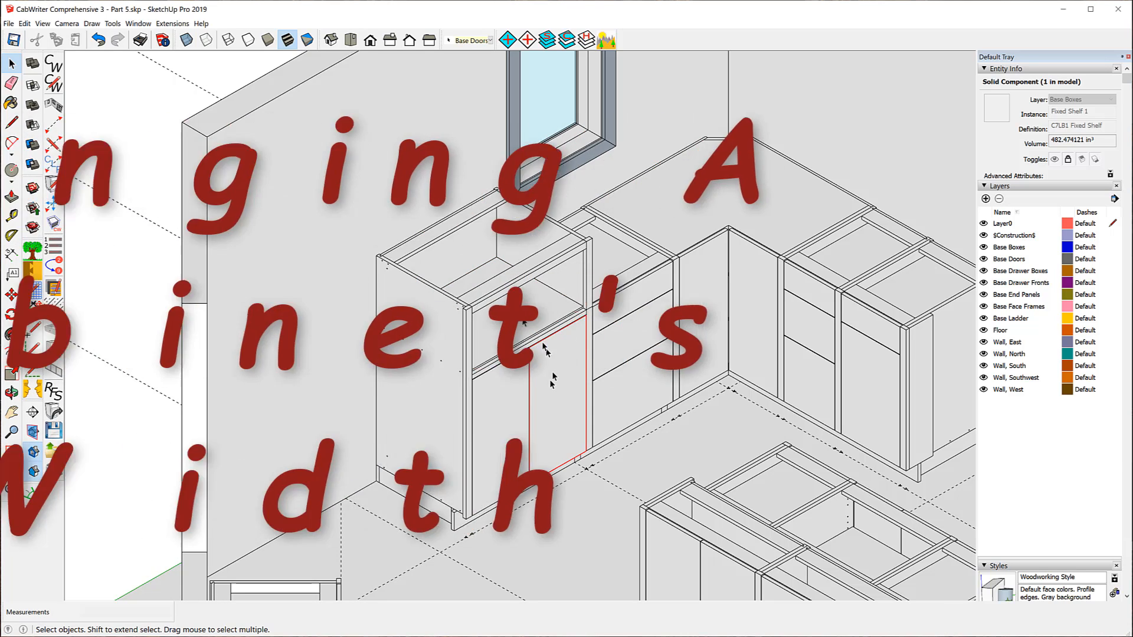
scroll(478, 173, down, 3)
scroll(477, 172, down, 2)
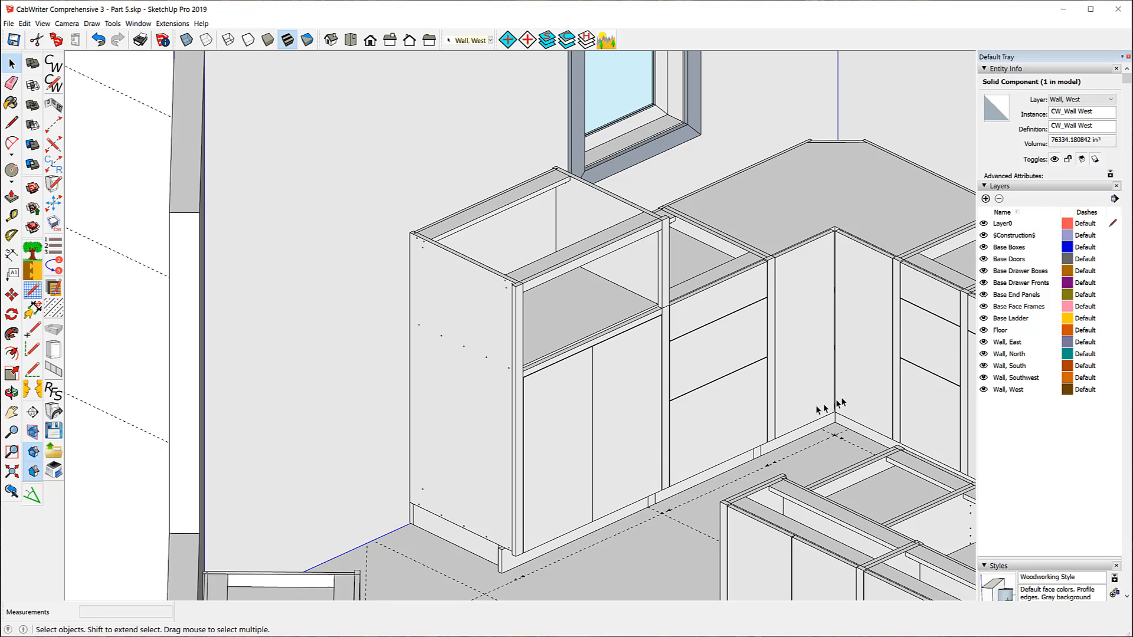
click(519, 339)
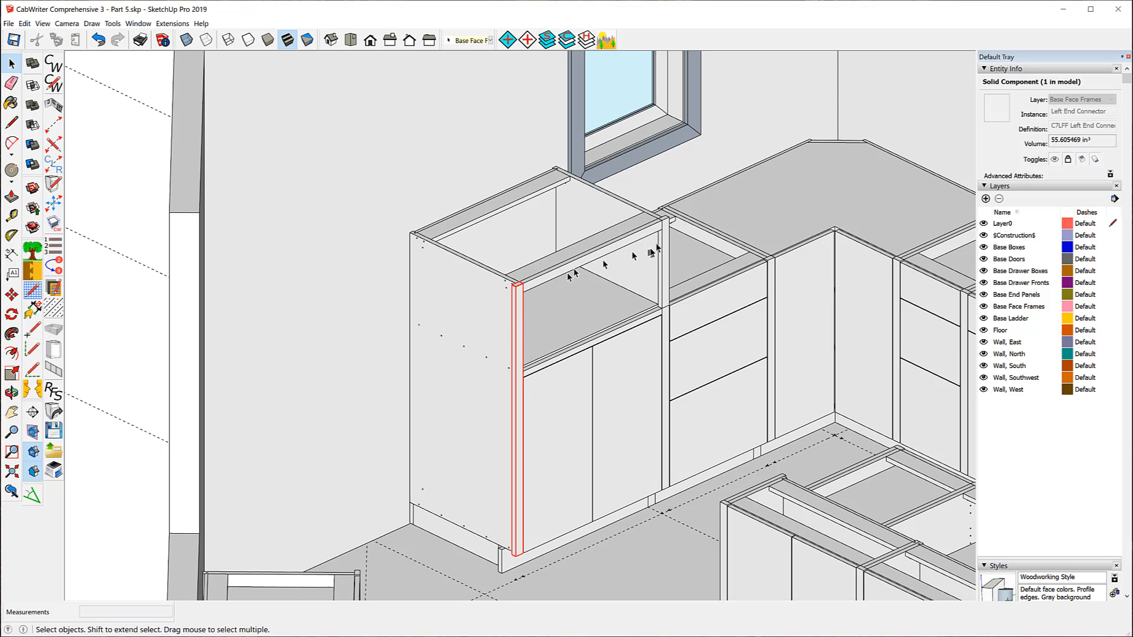
right_click(520, 292)
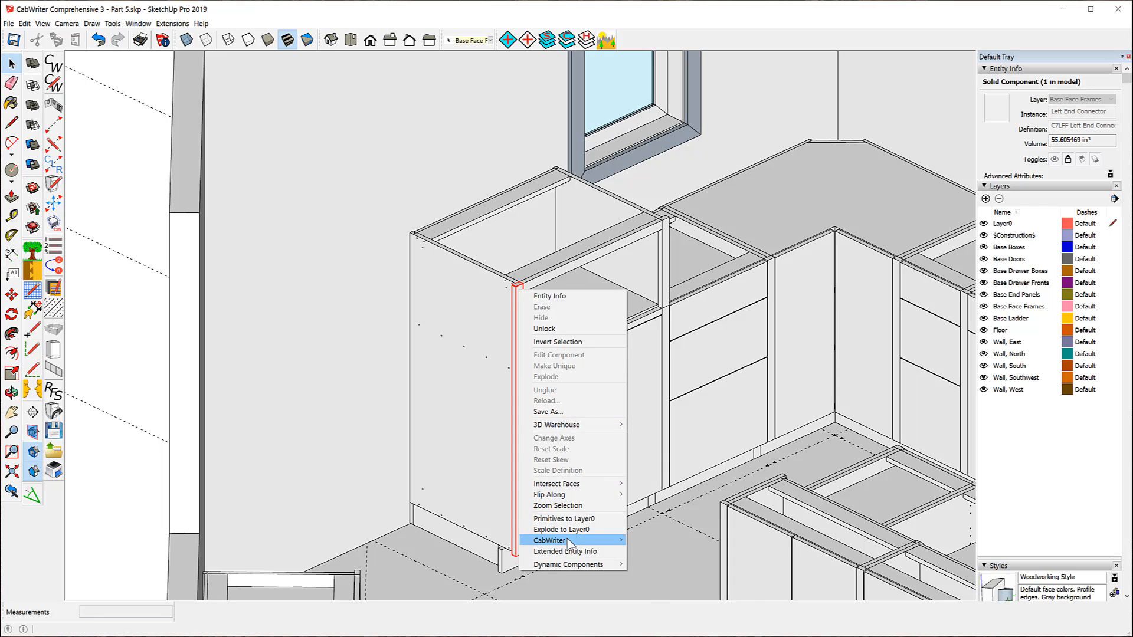
mouse_move(569, 543)
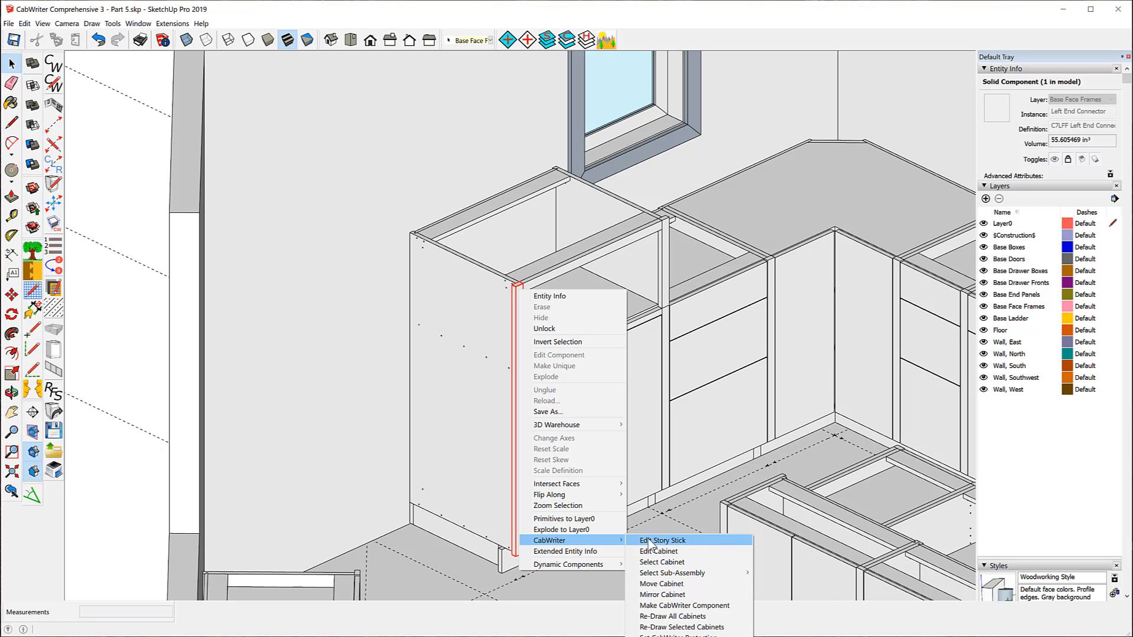
click(649, 540)
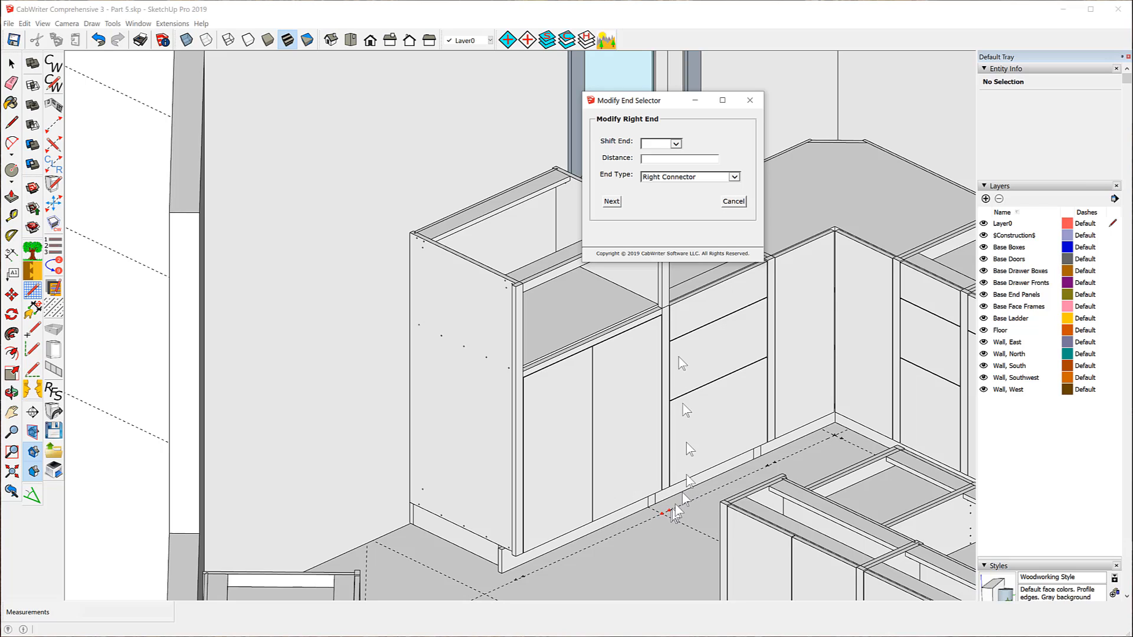
click(612, 202)
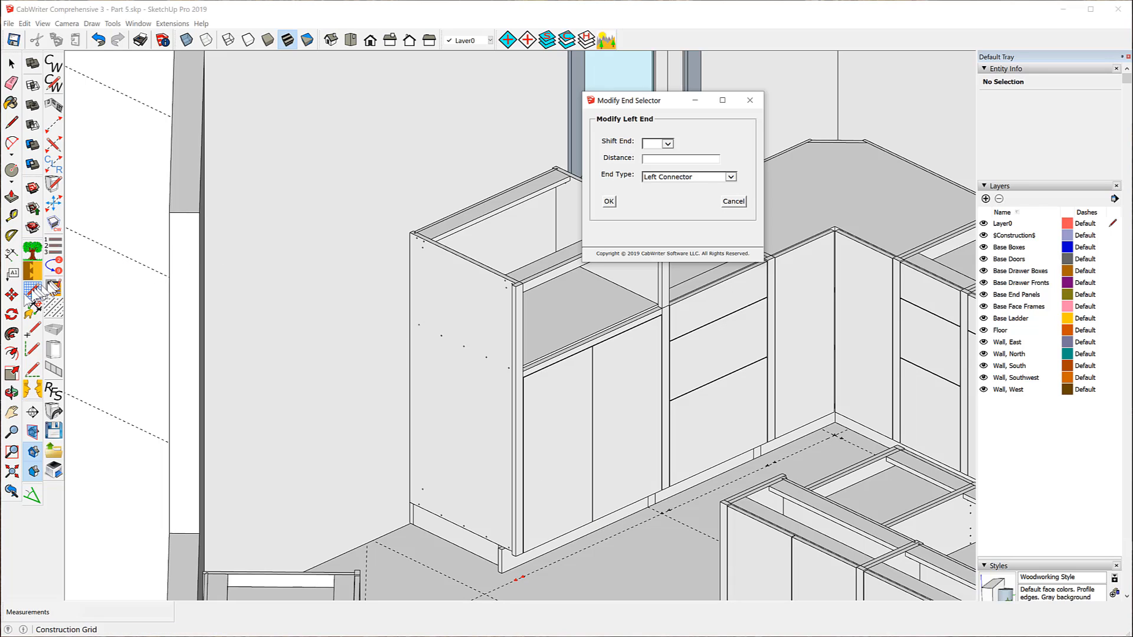
Check the width between the cabinet's stiles, and shift its left end to the right, keeping the Left Connector end type
click(523, 553)
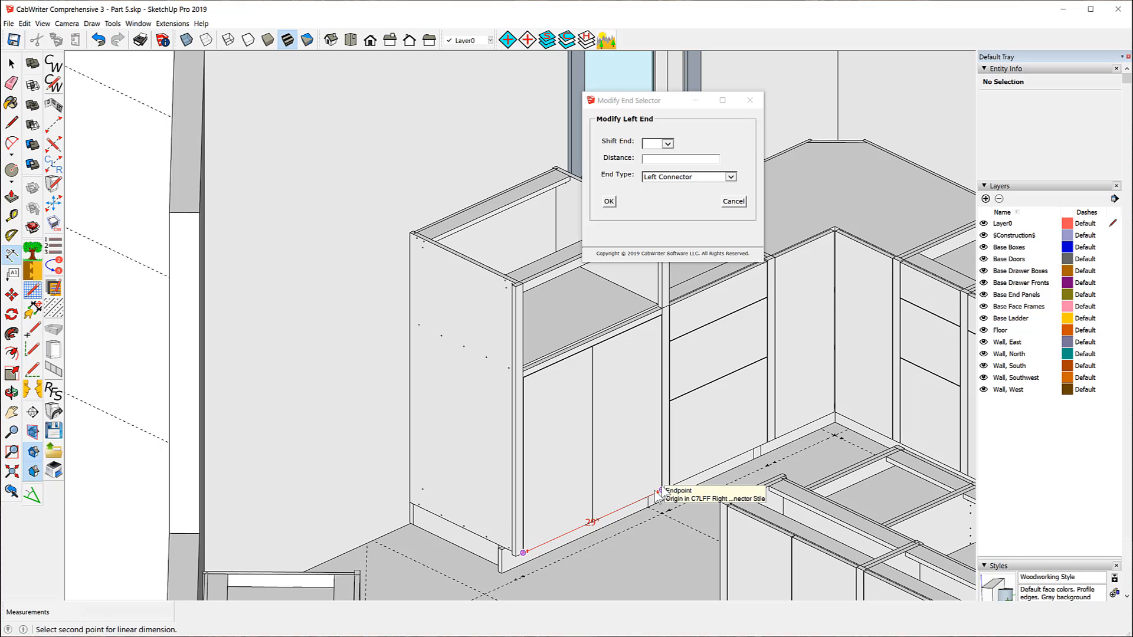
key(Escape)
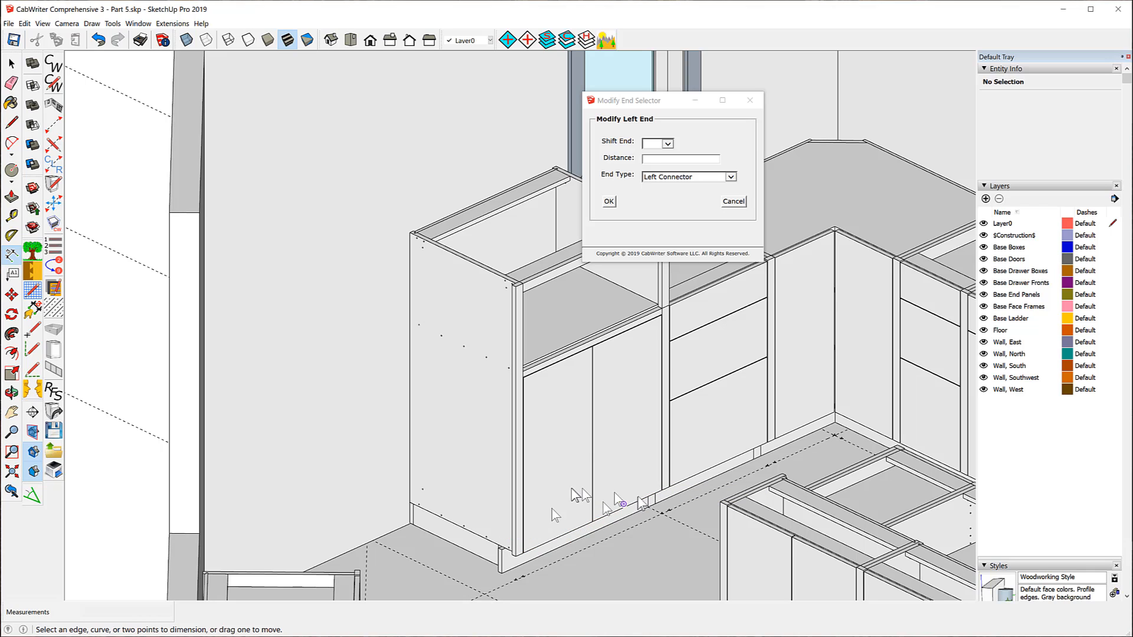
click(667, 144)
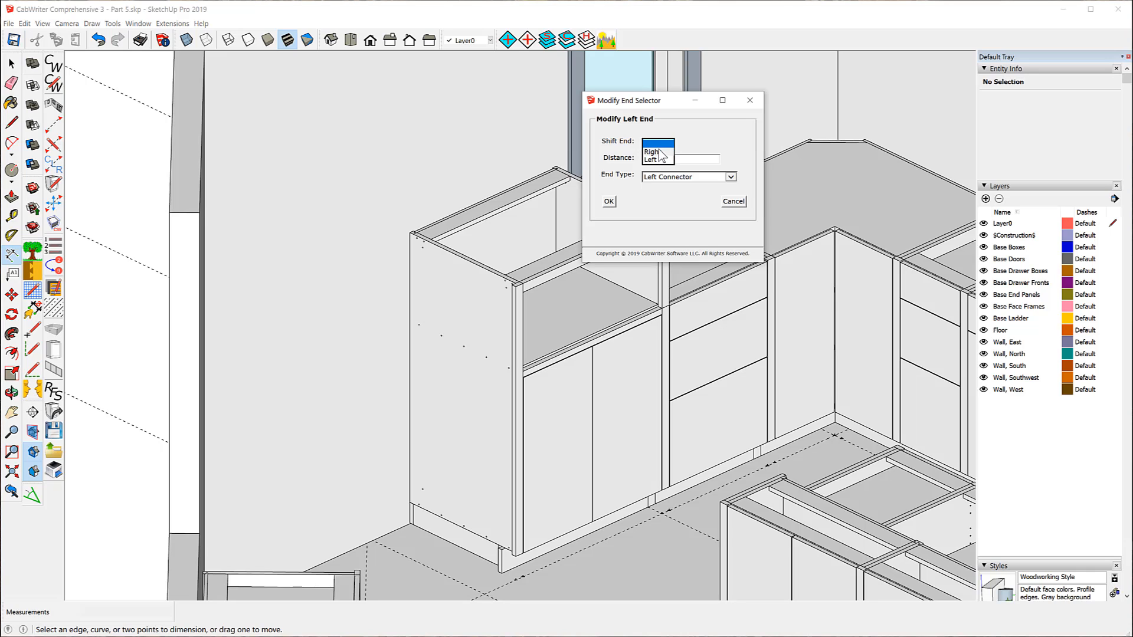
click(659, 152)
click(609, 202)
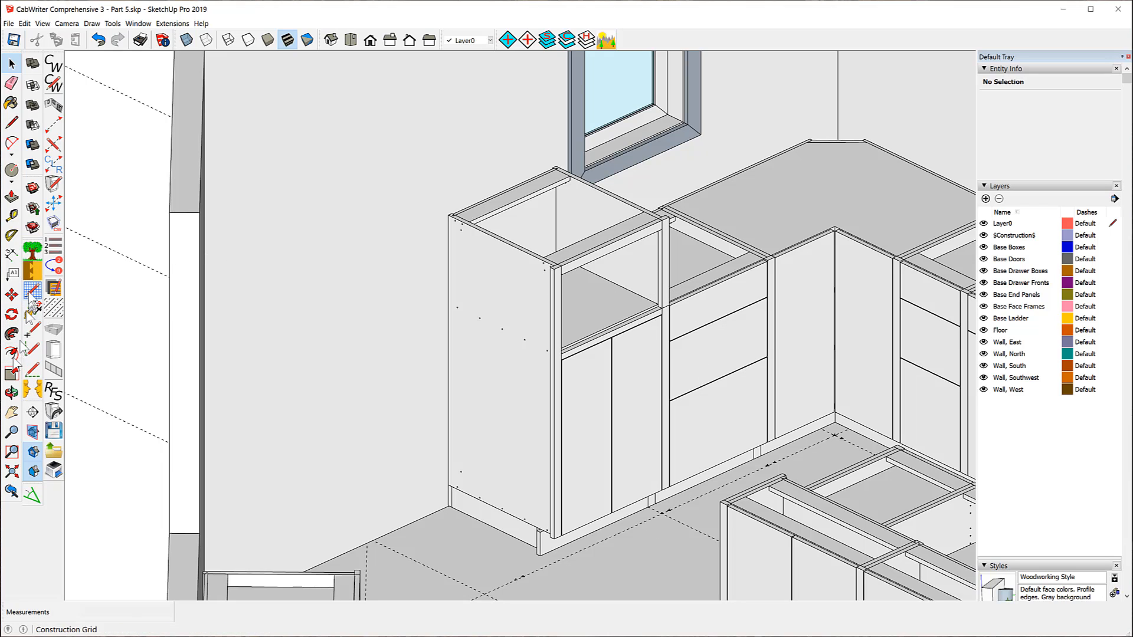
Measure the width of the face frame opening on the resized cabinet with the Tape Measure tool
click(11, 215)
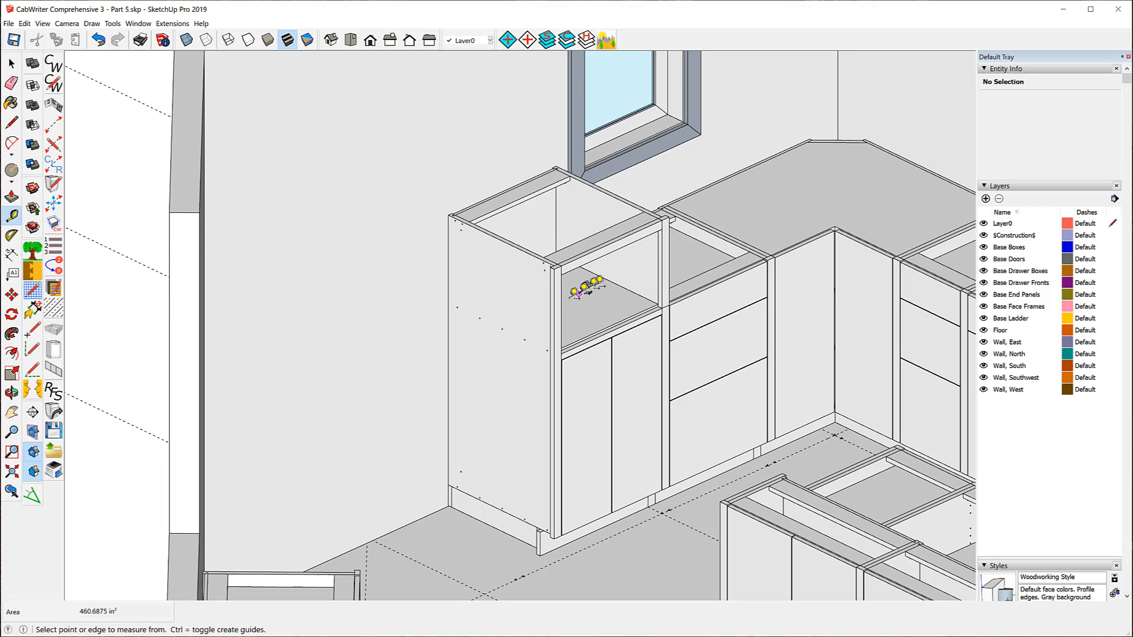
click(561, 306)
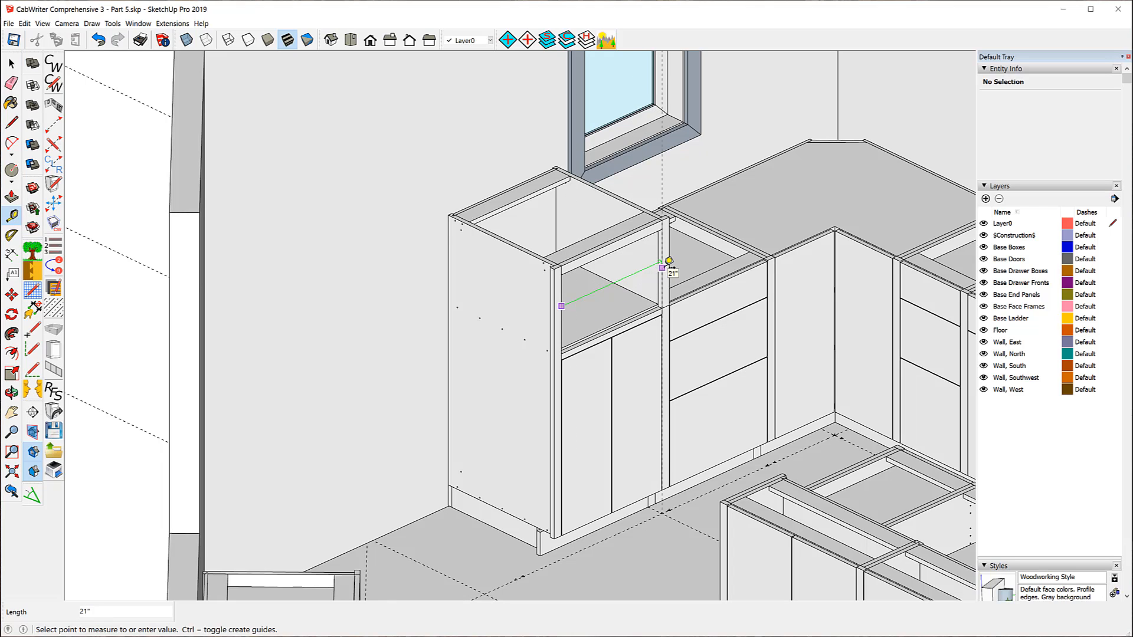
click(668, 260)
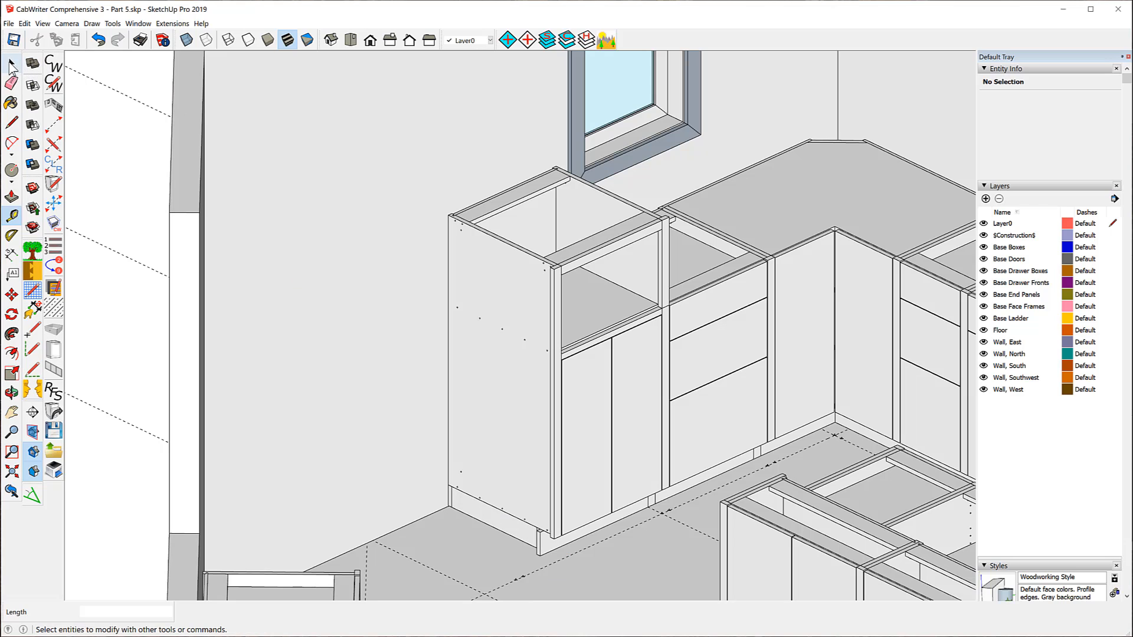
Delete the two guide points that mark the cabinet's former left end on the floor guide line
click(12, 63)
scroll(529, 600, up, 4)
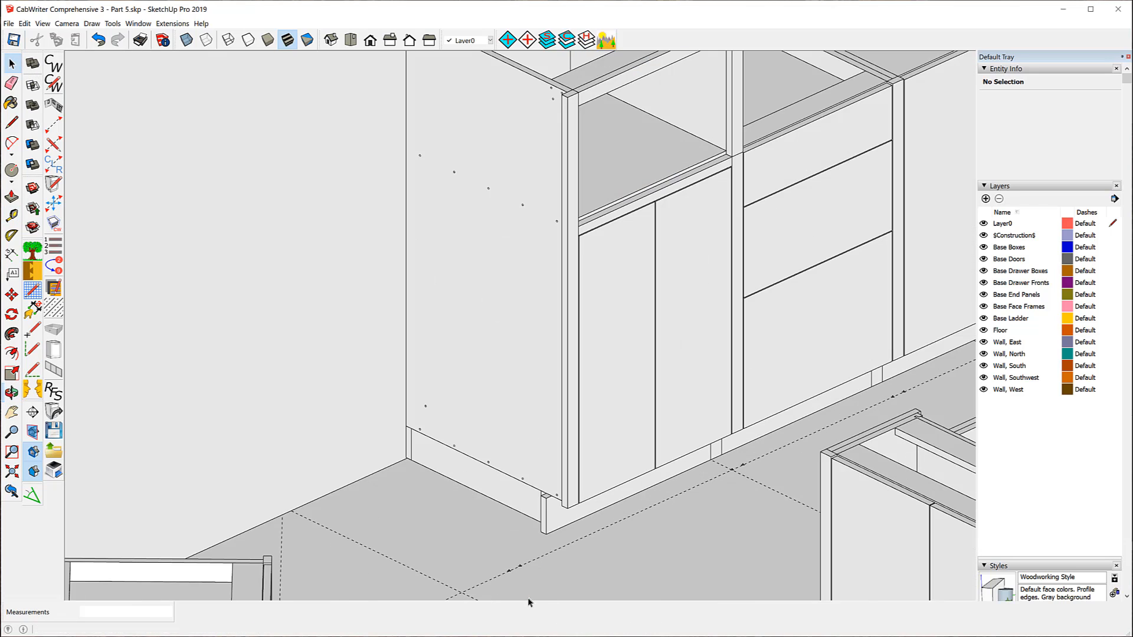
scroll(527, 600, up, 3)
drag(459, 507, 541, 551)
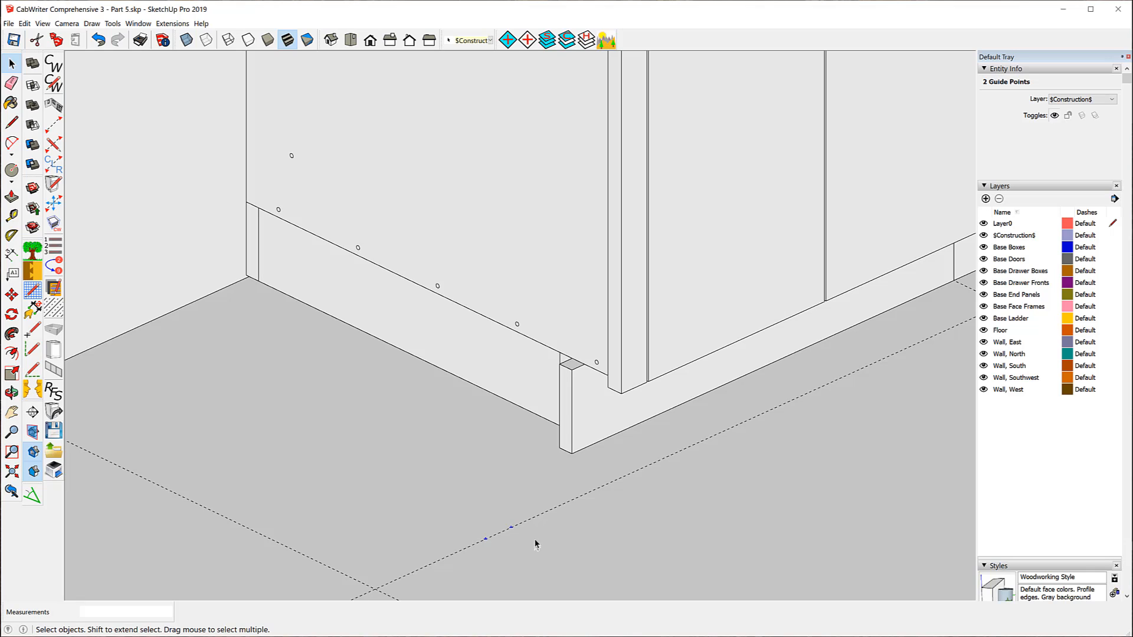
key(Delete)
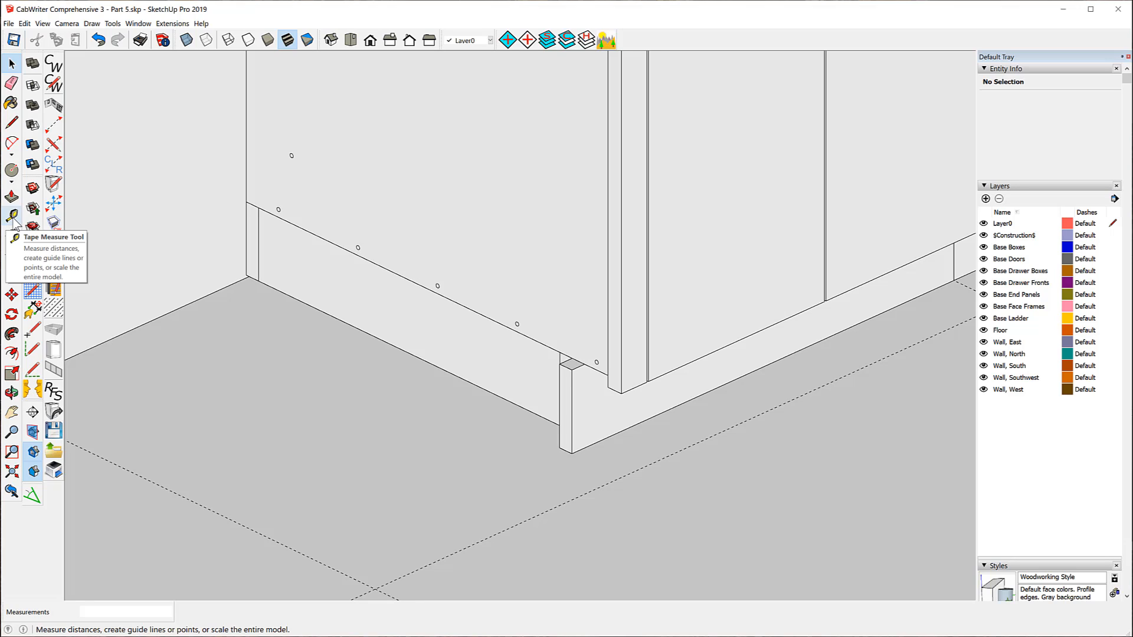
Add a vertical guide line along the outer front edge of the cabinet's left stile, reaching down to the floor guide
click(12, 216)
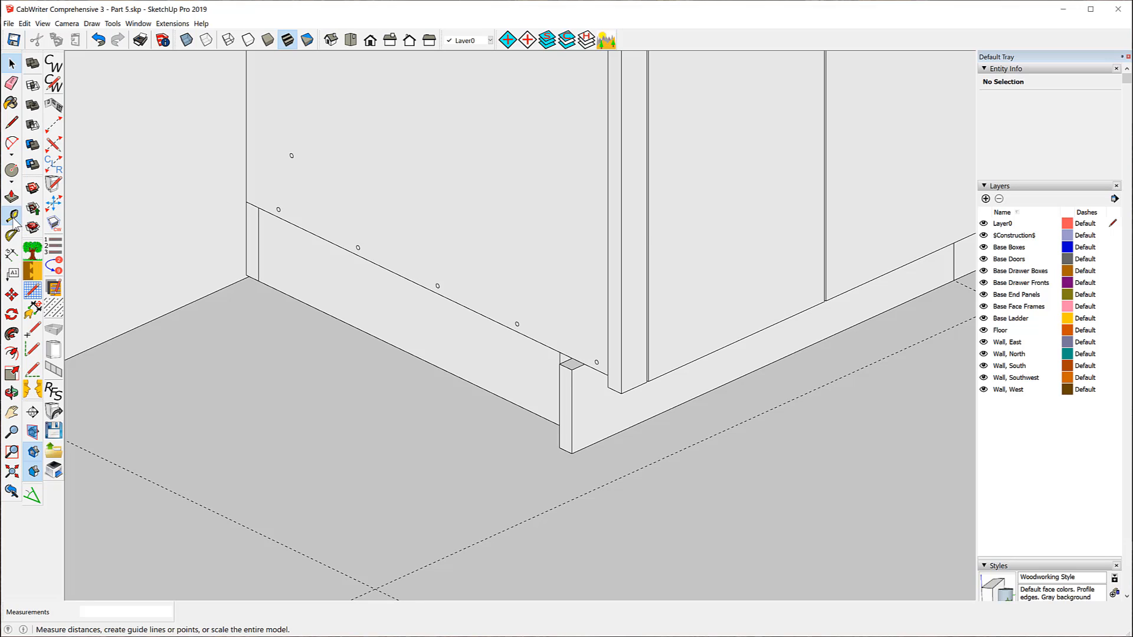
click(622, 350)
click(620, 349)
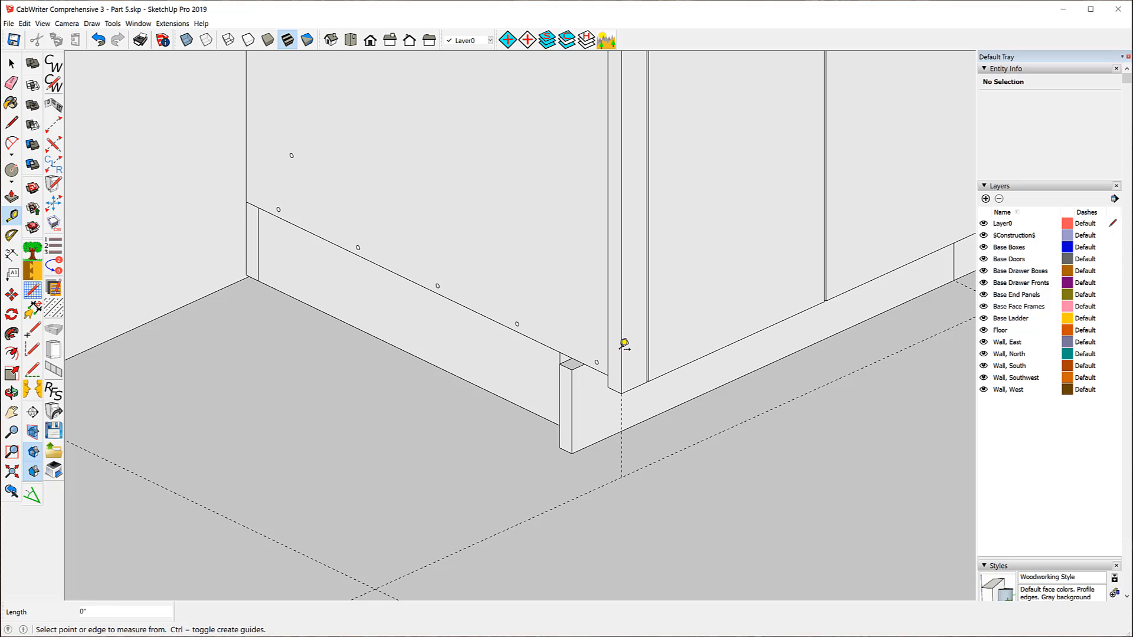
Add a vertical guide along the left stile's inner edge and place guide points where both vertical guides meet the floor guide line
click(623, 343)
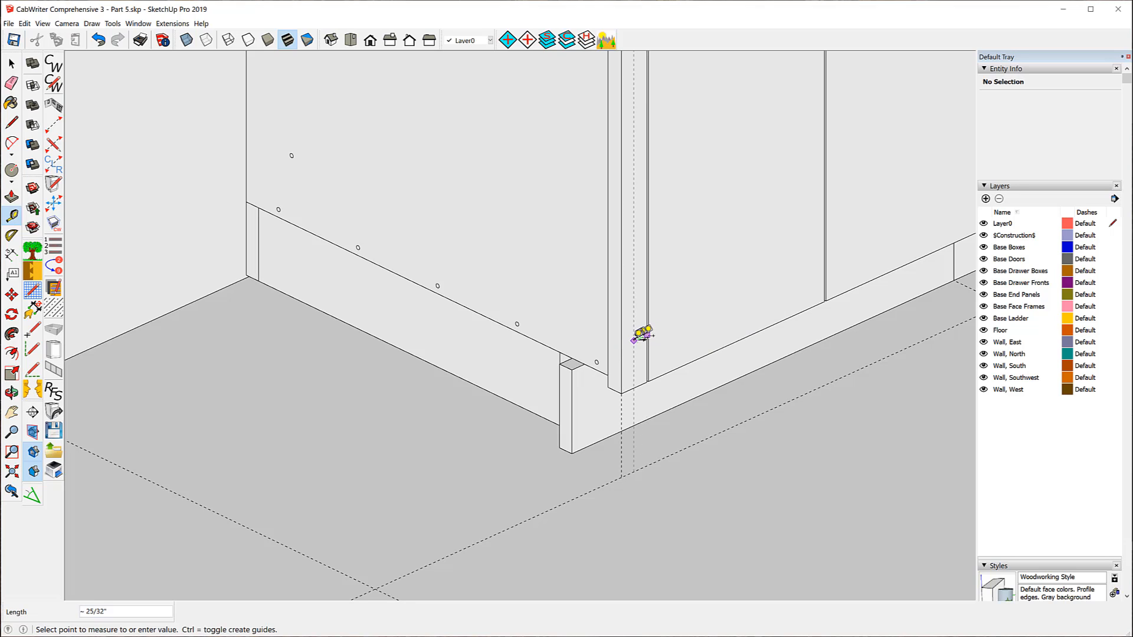
click(651, 375)
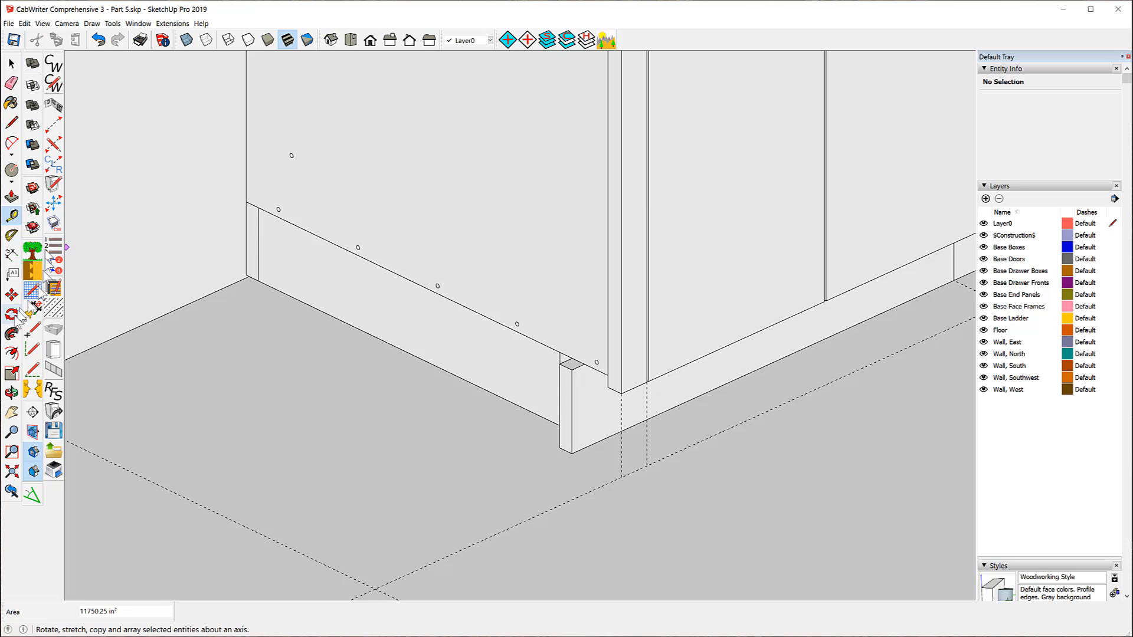
click(33, 335)
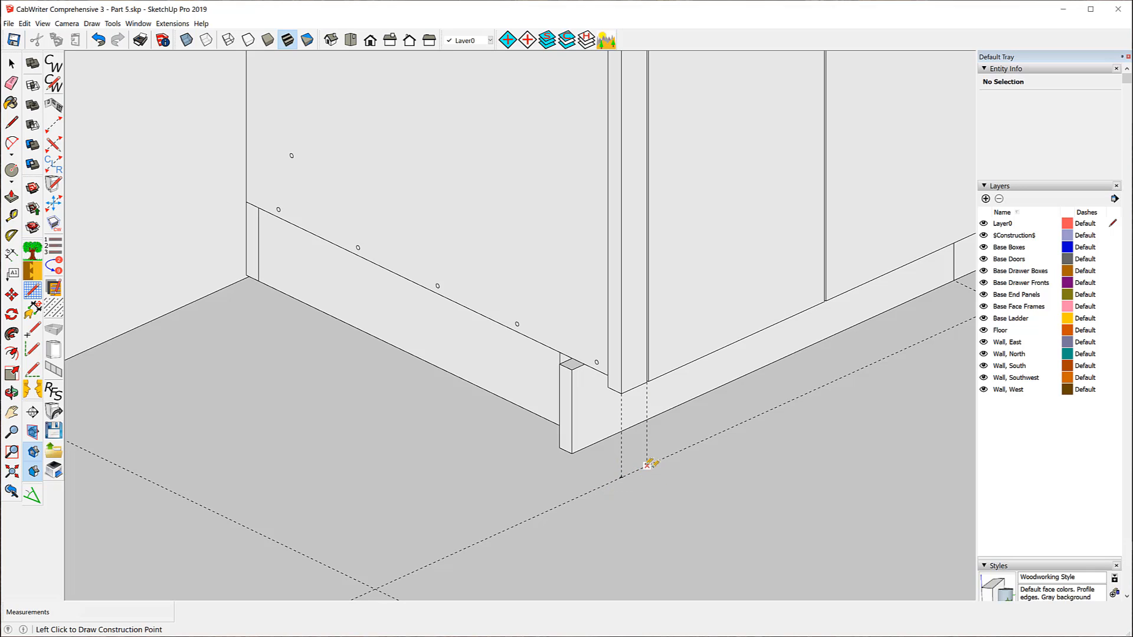
click(108, 183)
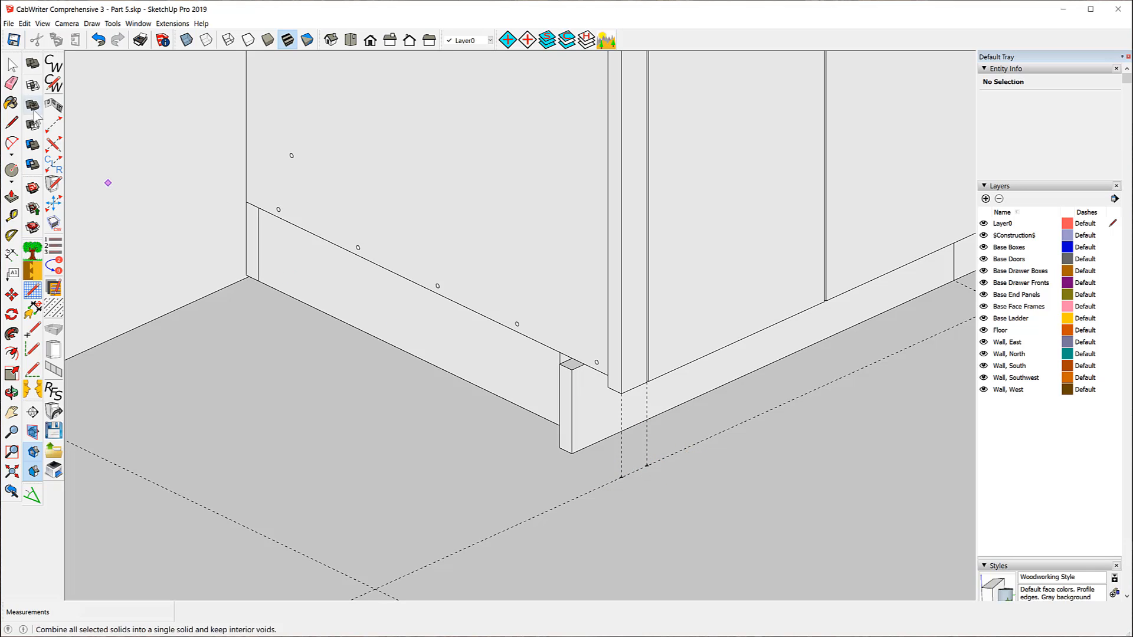
Delete the two vertical guide lines dropped from the left stile's edges, keeping the guide points on the floor guide
click(11, 63)
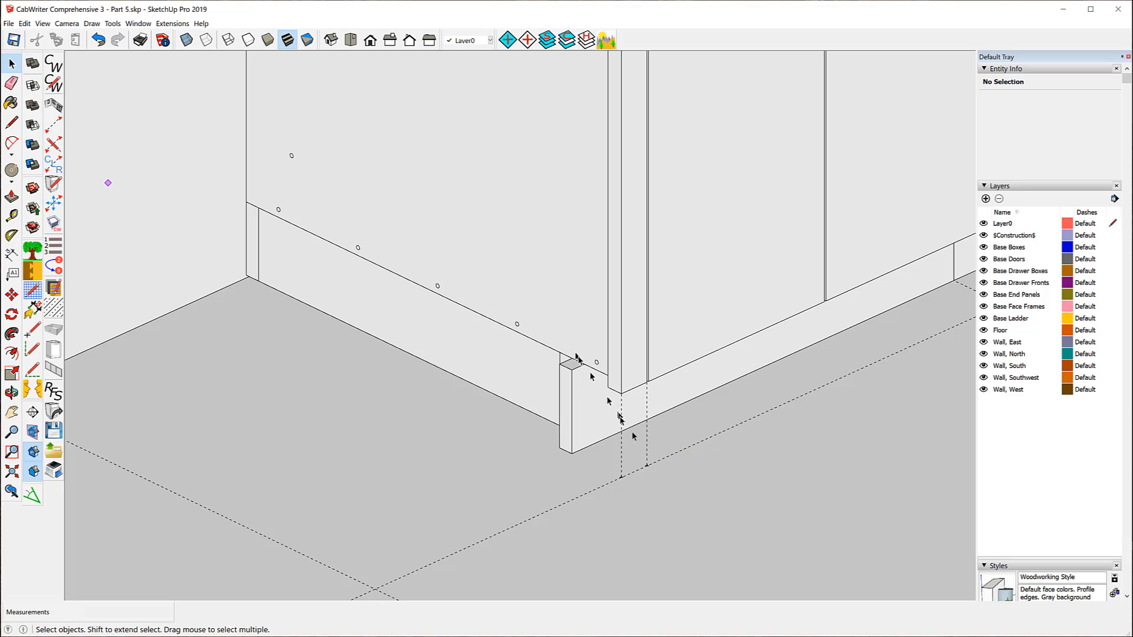
click(647, 448)
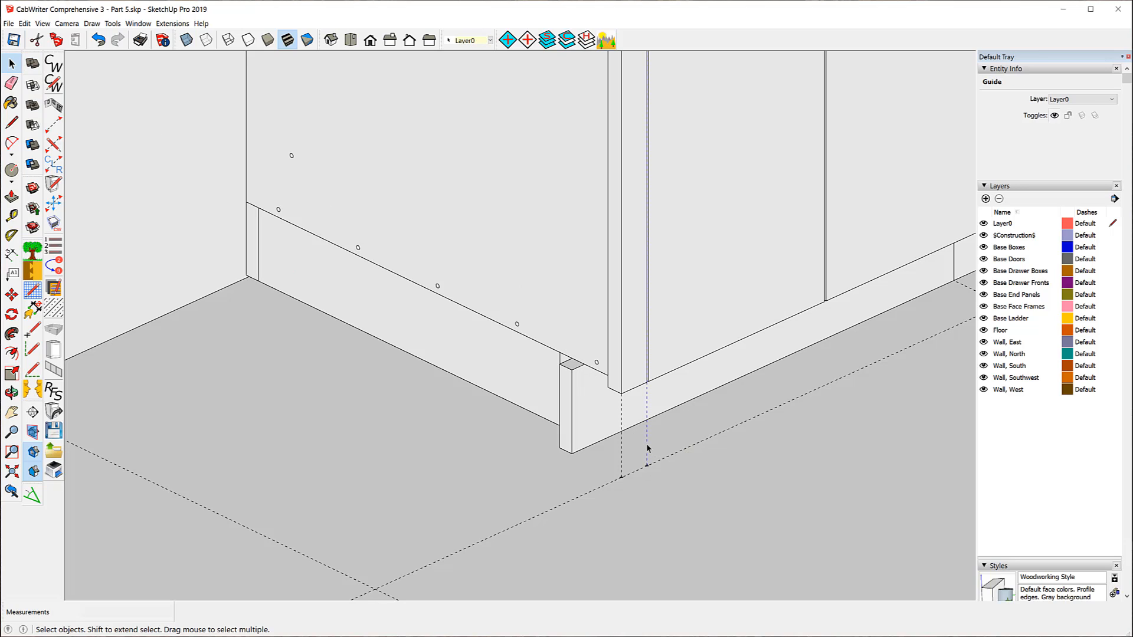
click(624, 465)
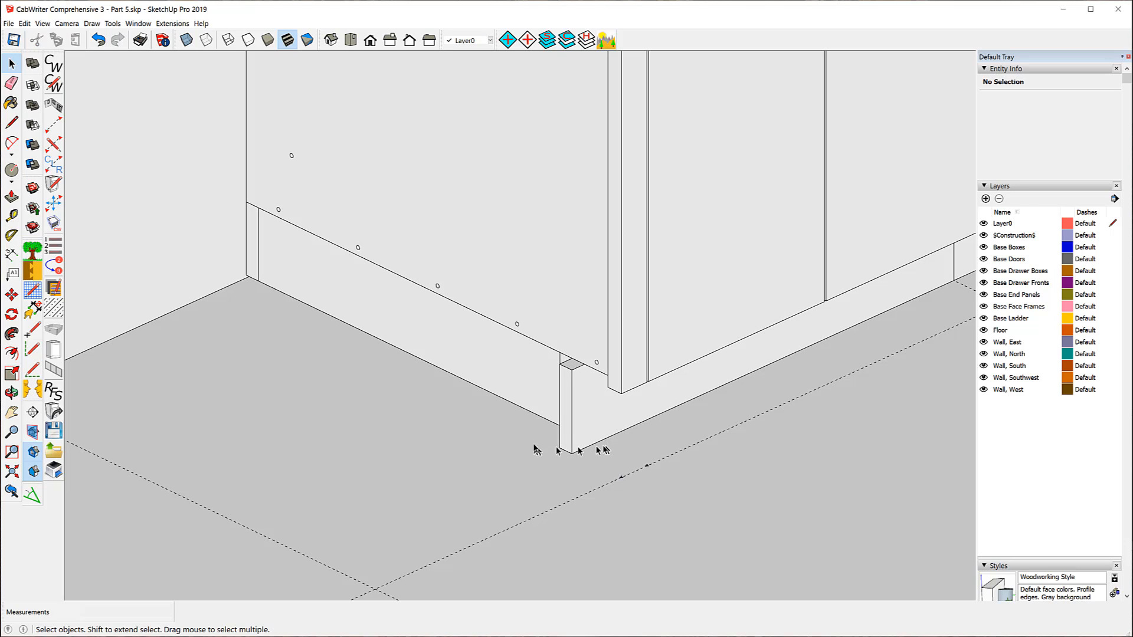
Measure the distance between the two new guide points on the floor guide line
click(11, 215)
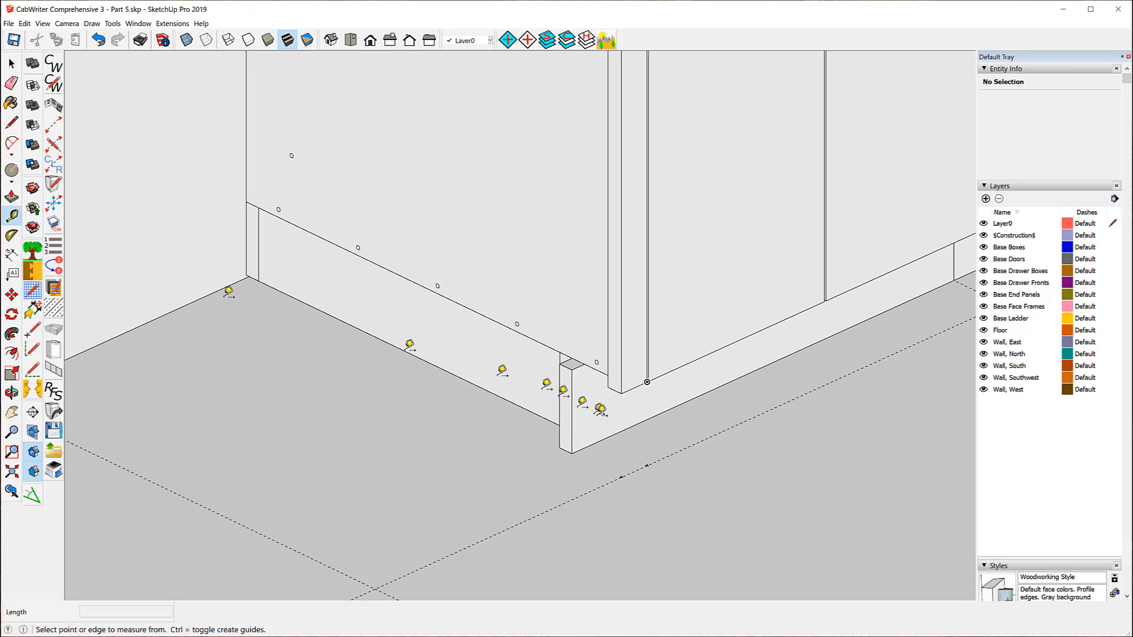
click(647, 466)
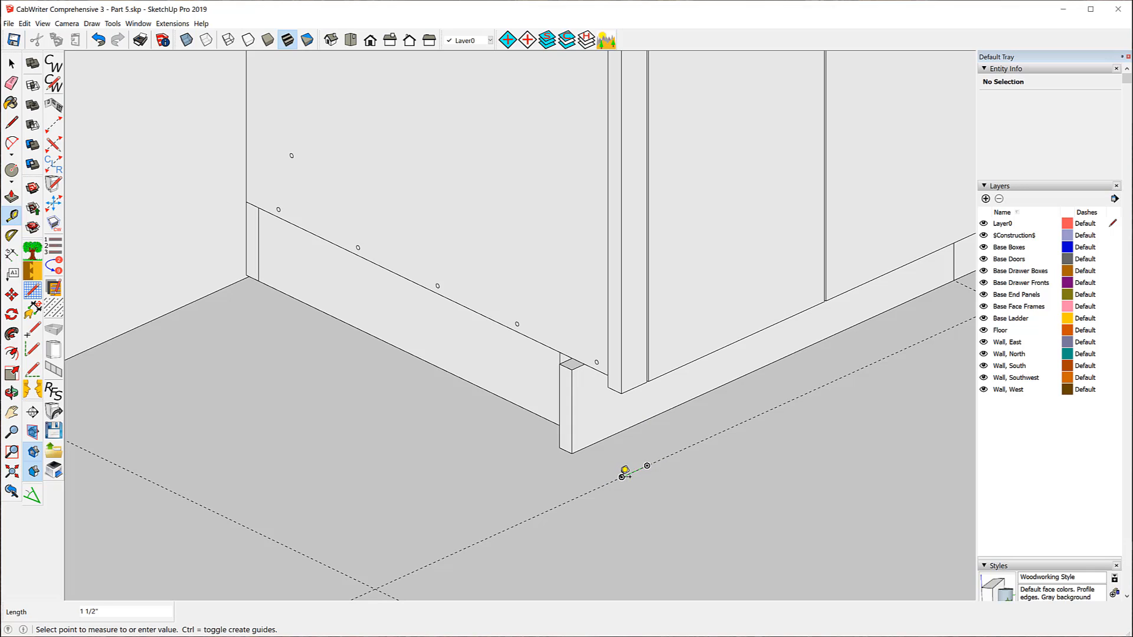
click(622, 476)
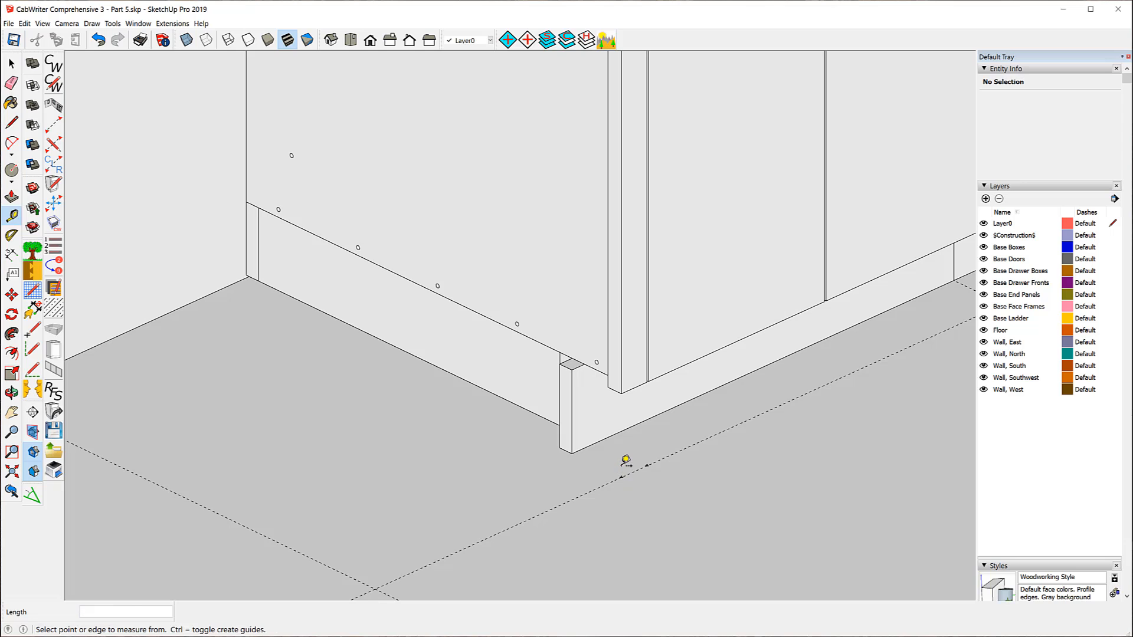
Load the user defaults file CW3C_Tall_Storage_Cabinet_Base for drawing cabinet C8L
scroll(508, 298, down, 3)
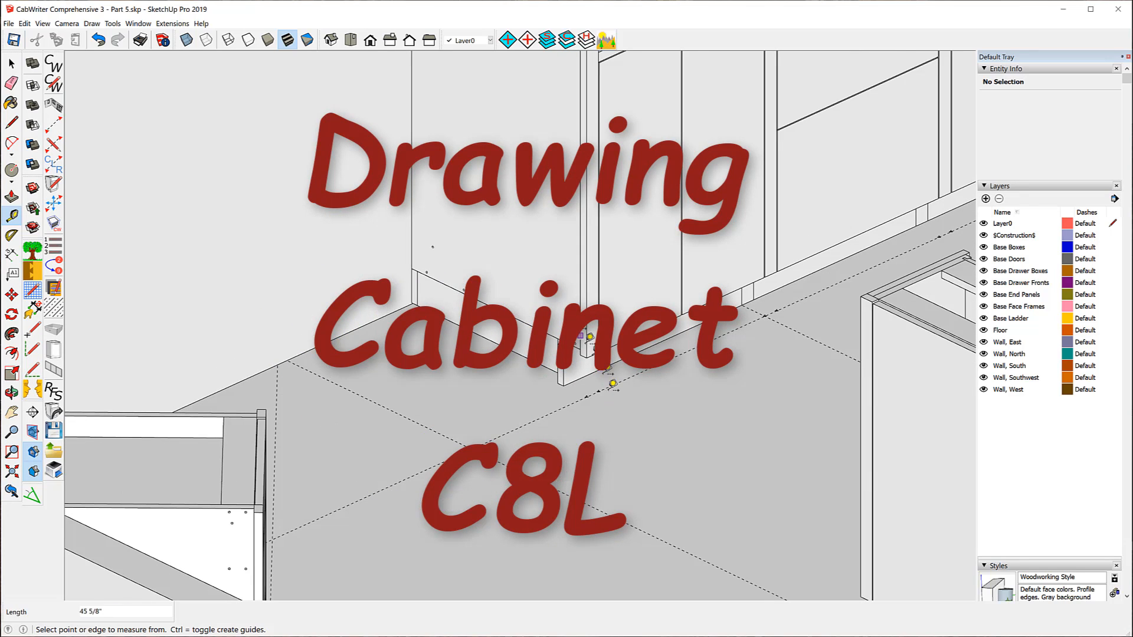
key(space)
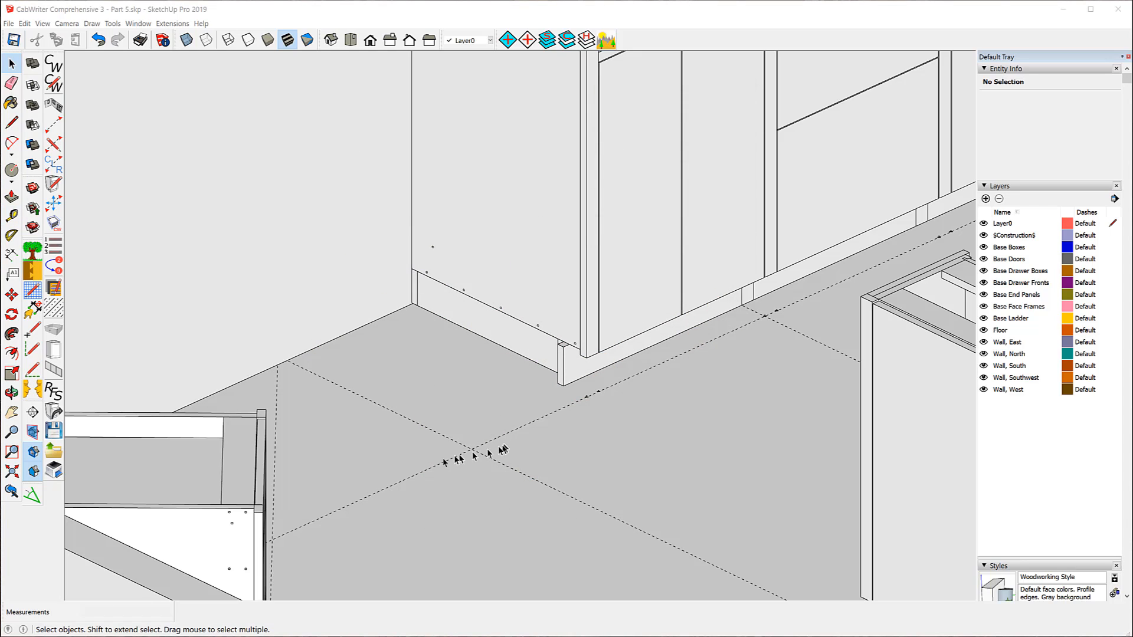
click(51, 455)
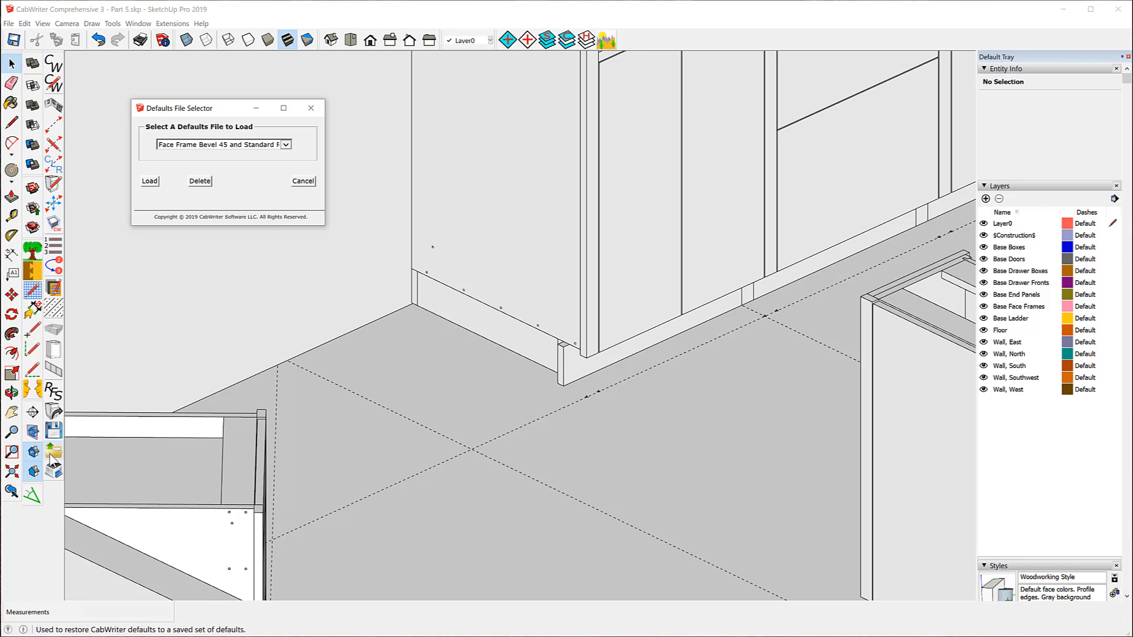
click(285, 144)
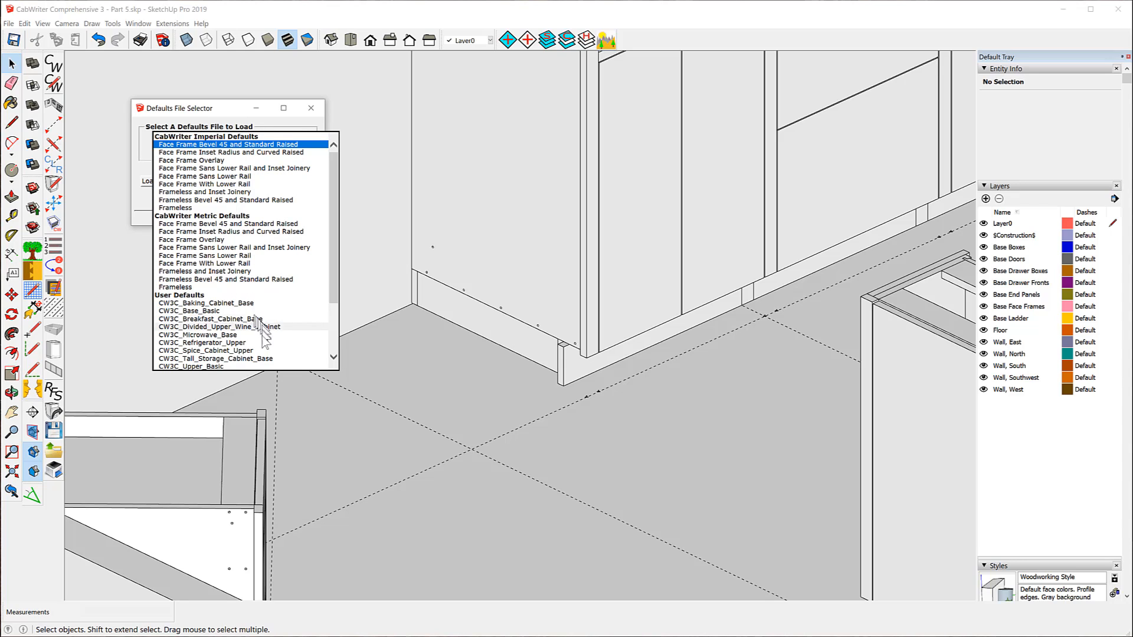
click(209, 358)
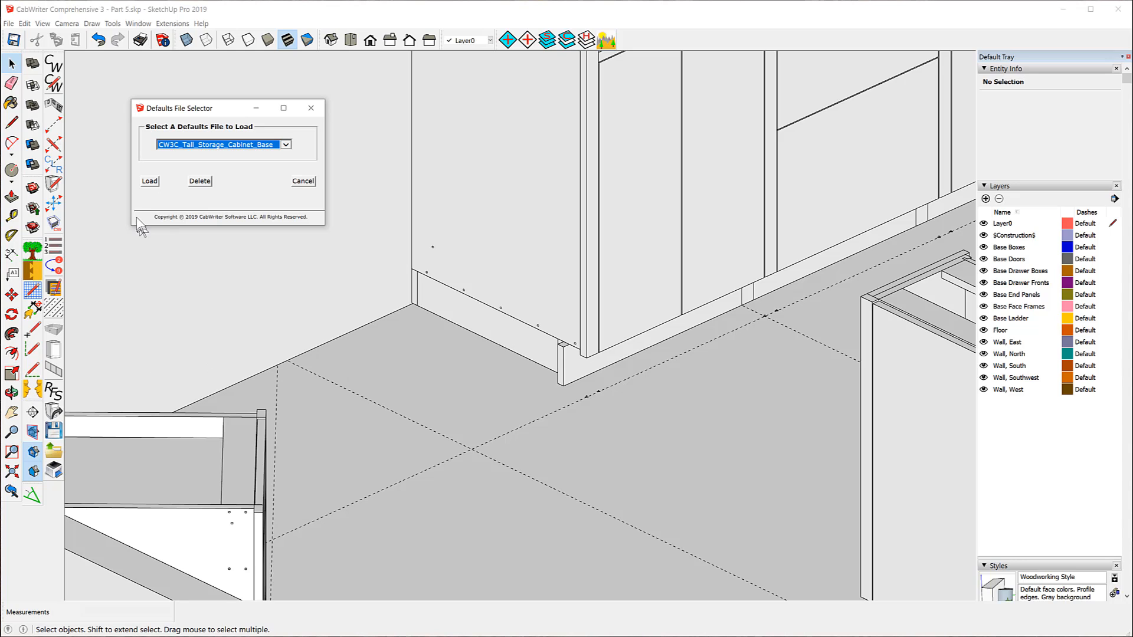
click(150, 181)
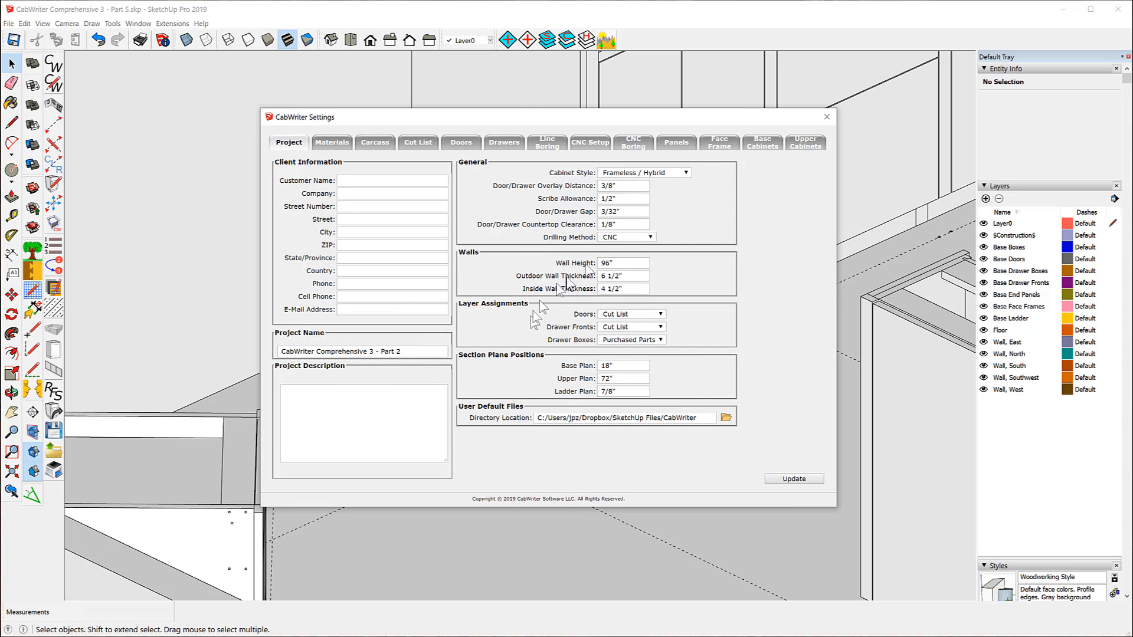
Review the Base Cabinets and Face Frame settings of the loaded defaults, then update and close the CabWriter settings
click(763, 143)
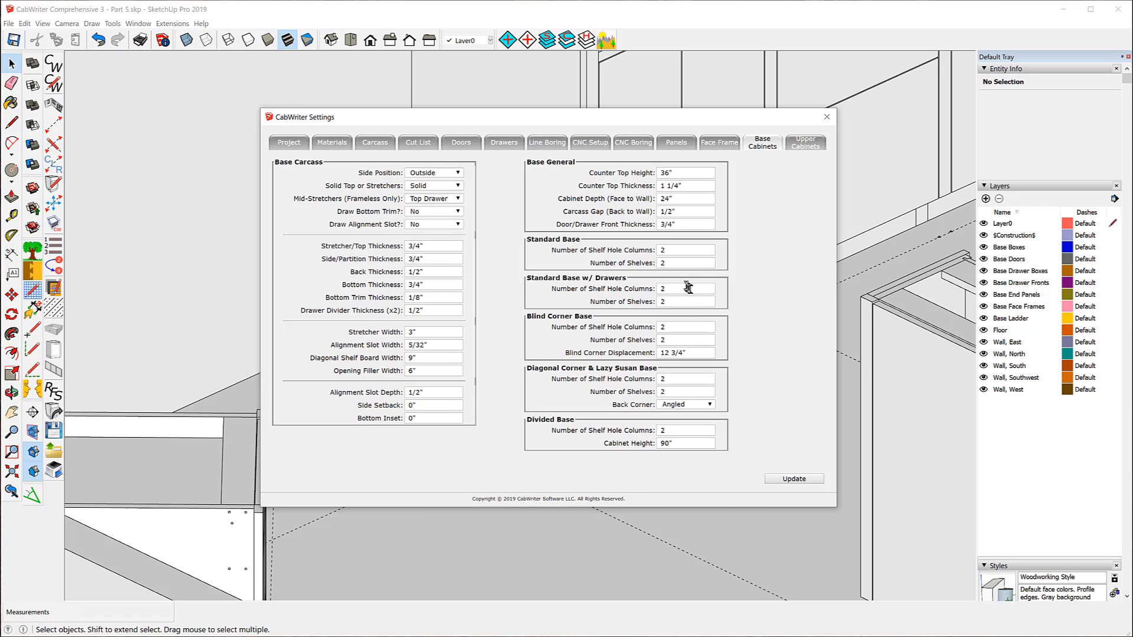
click(715, 143)
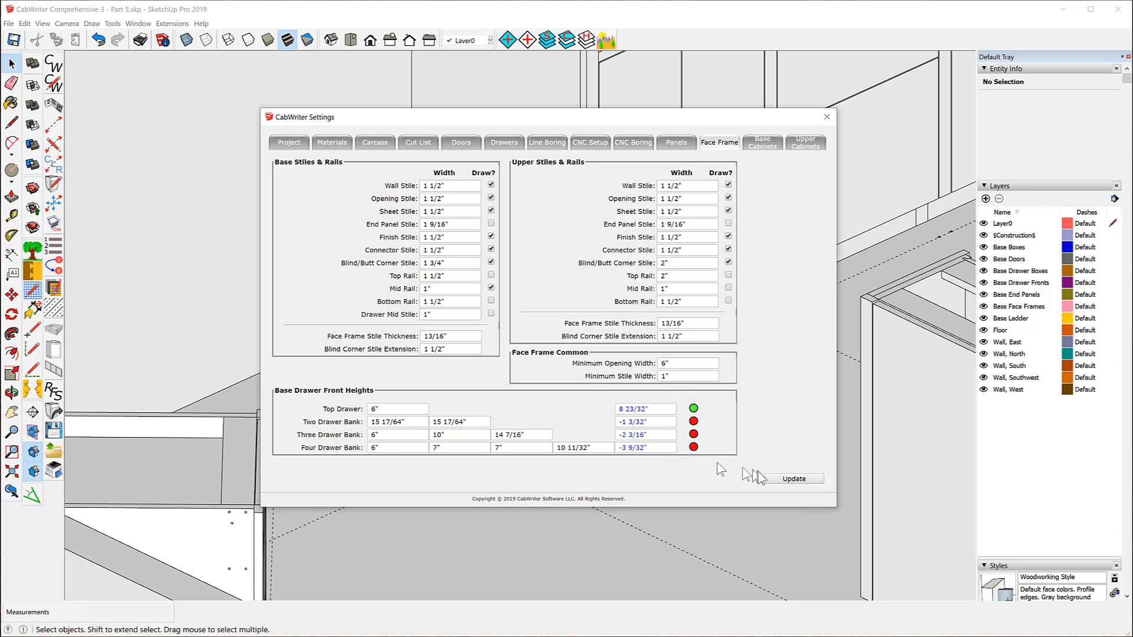
click(794, 478)
click(826, 117)
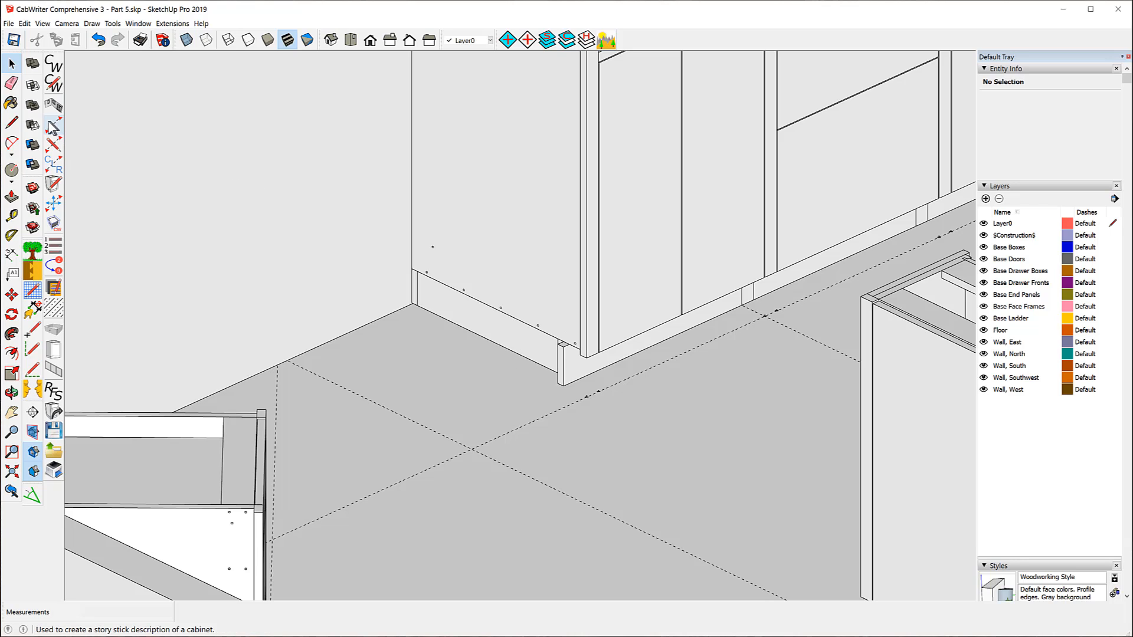
Start a story stick and set the left stile's starting point 29" along the floor guide from the existing cabinet's outer stile point
click(53, 127)
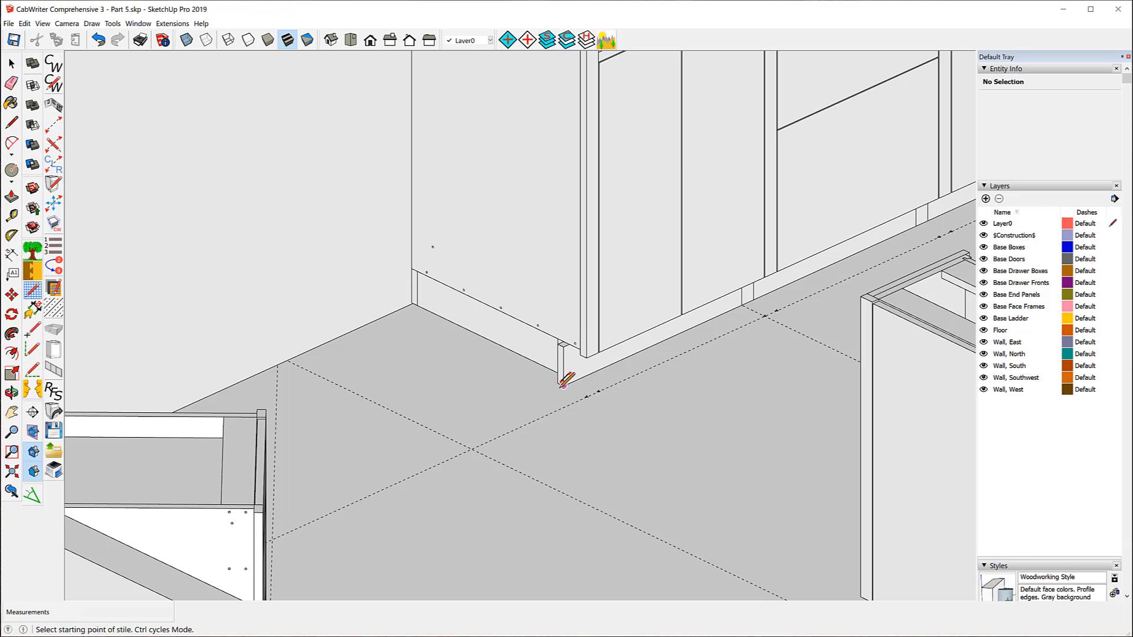
key(ctrl)
key(ctrl)
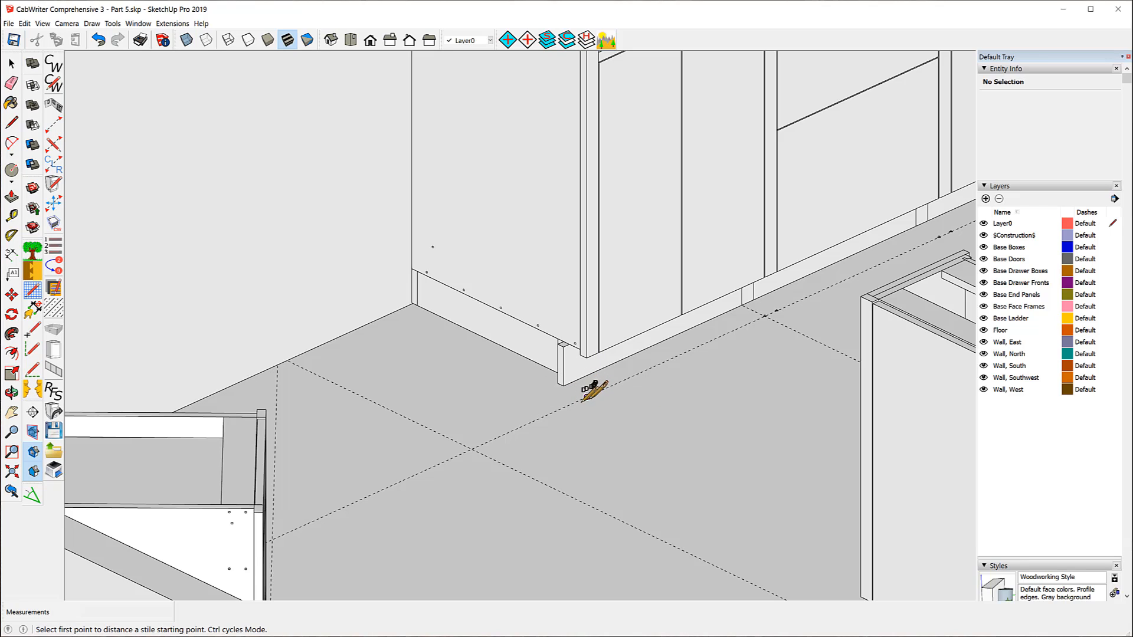
click(586, 396)
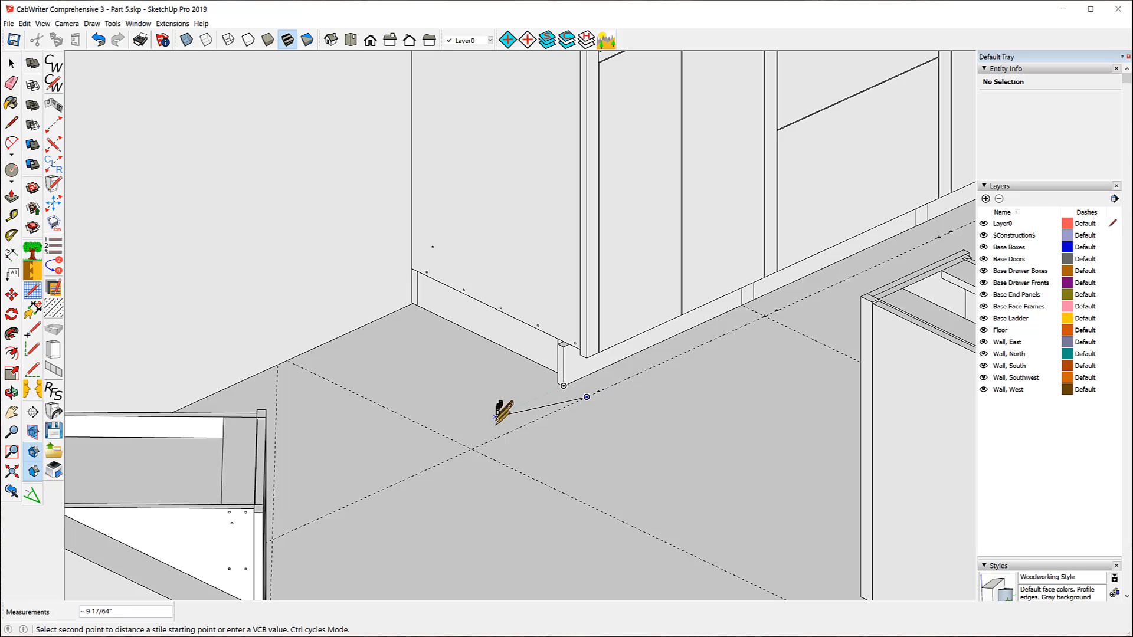
text(2)
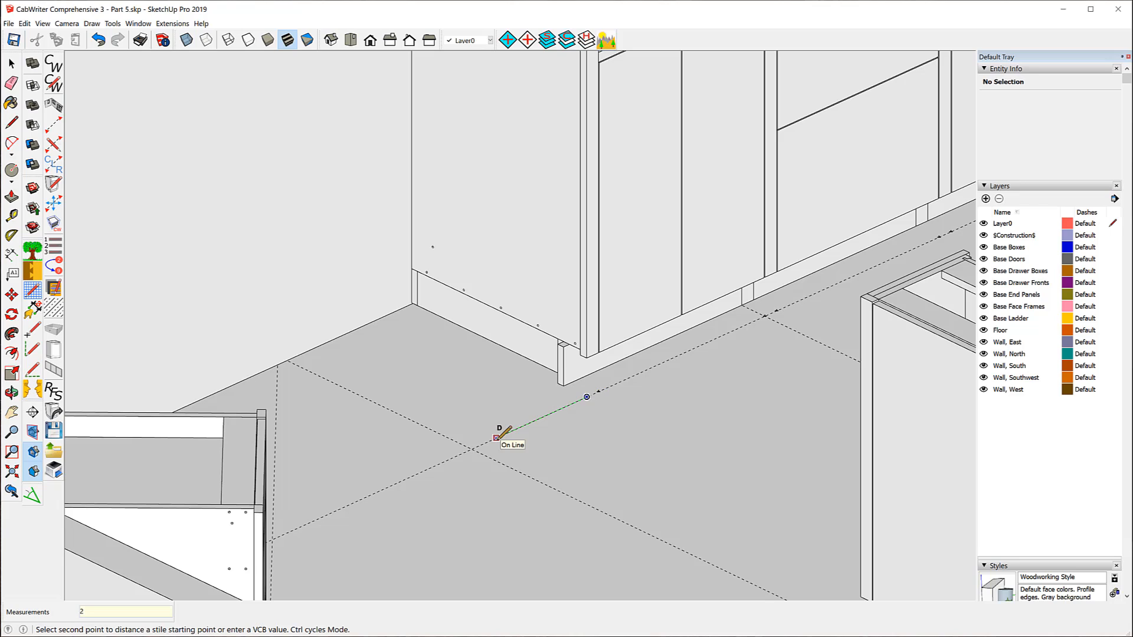
text(9)
key(Return)
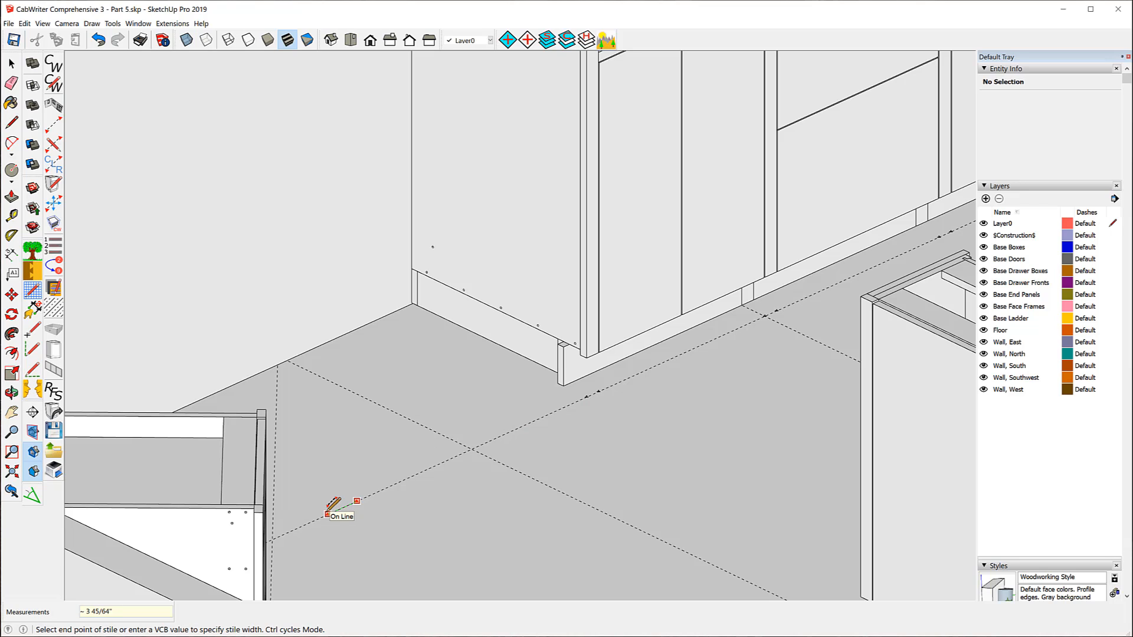
Set the new stile's direction along the floor guide away from the existing cabinet and give it the Left Connector end type
click(327, 513)
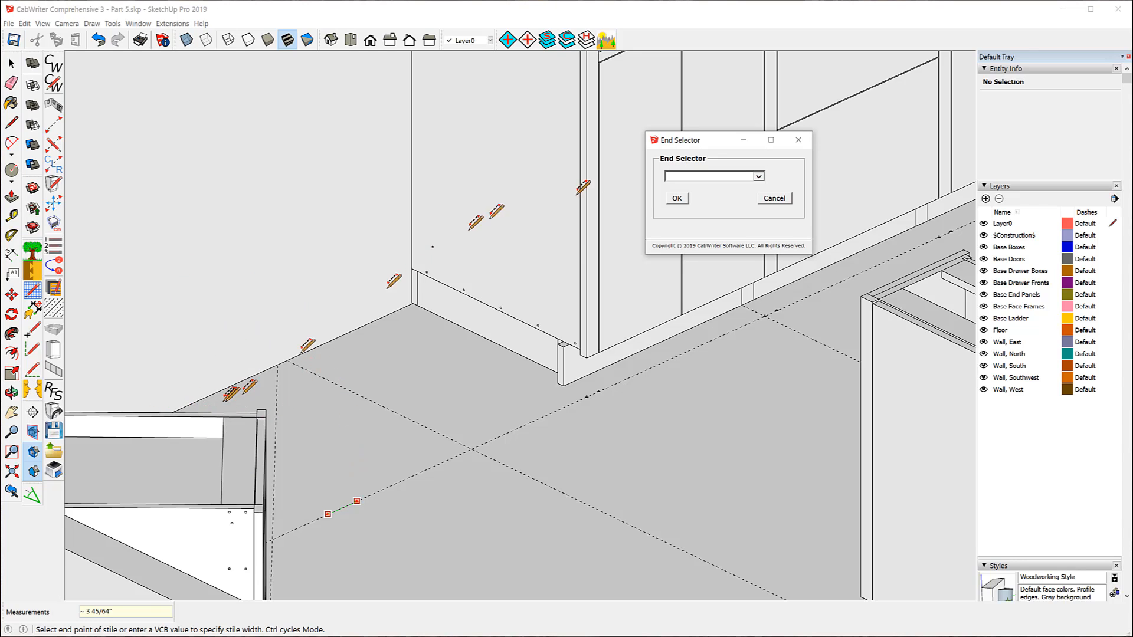
click(759, 177)
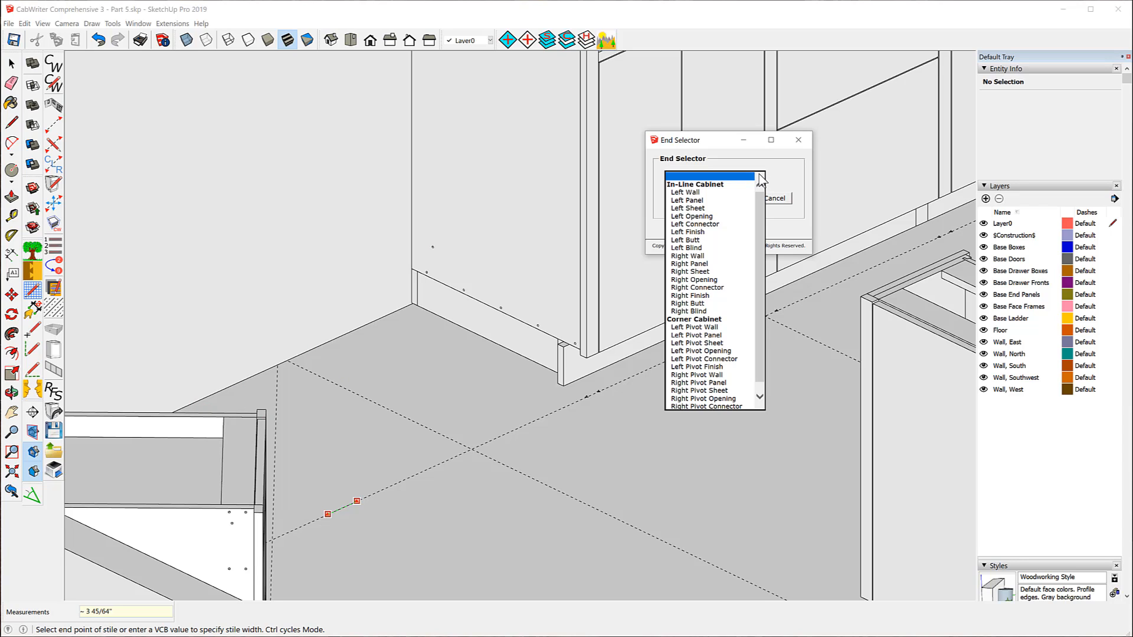
click(720, 225)
click(683, 199)
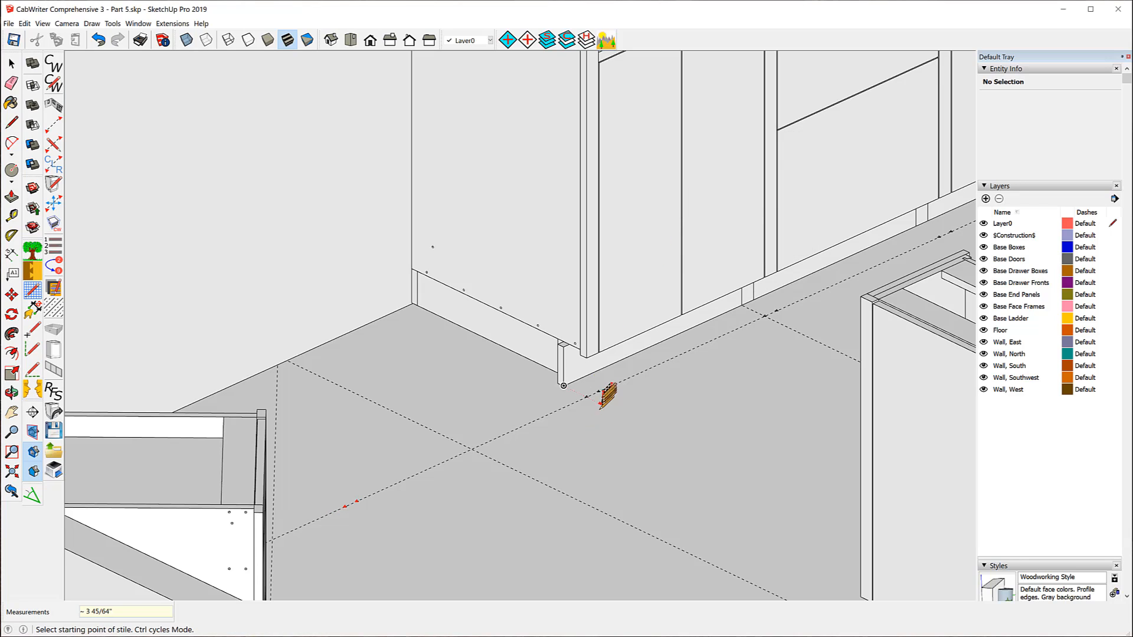
Try to add a Right Connector end stile starting at the existing cabinet's inner stile point and running toward the new left stile
click(598, 391)
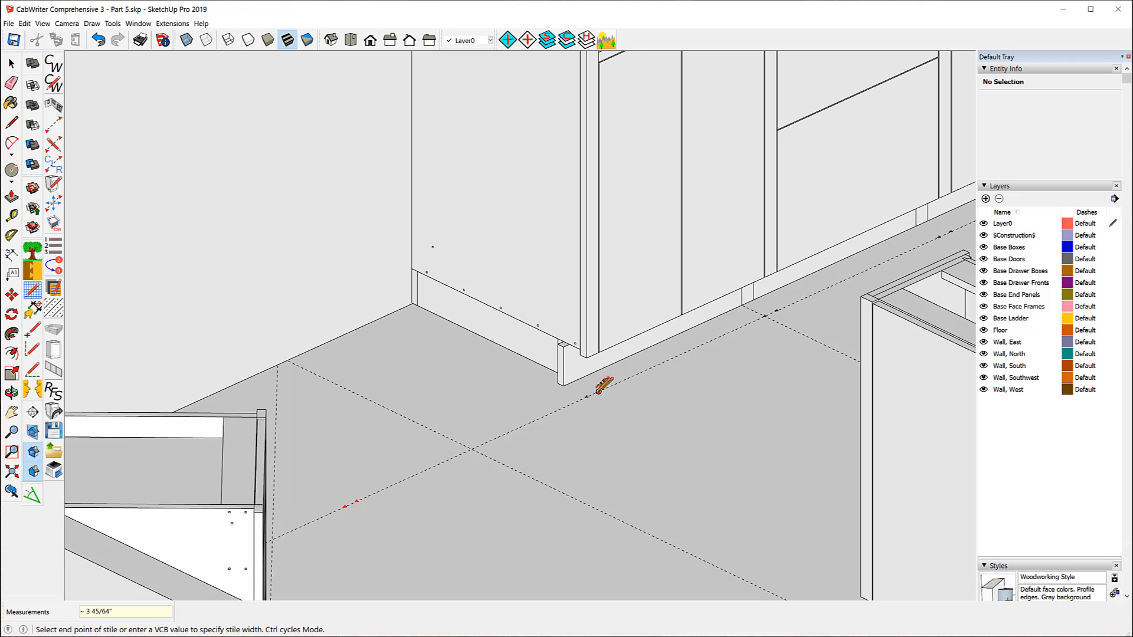
click(555, 411)
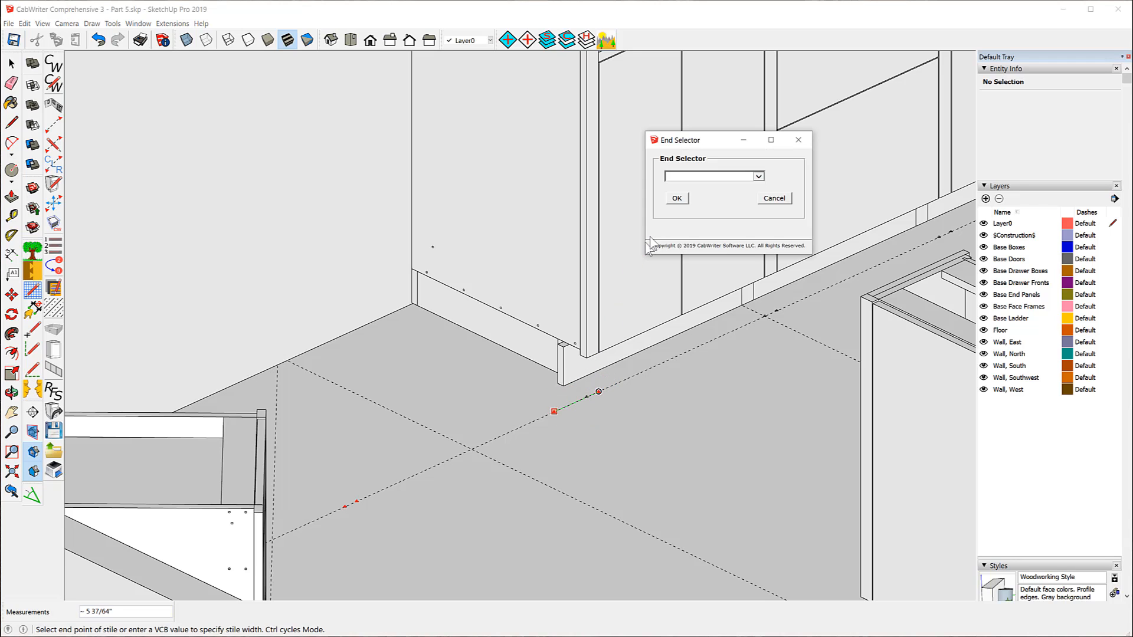
click(758, 174)
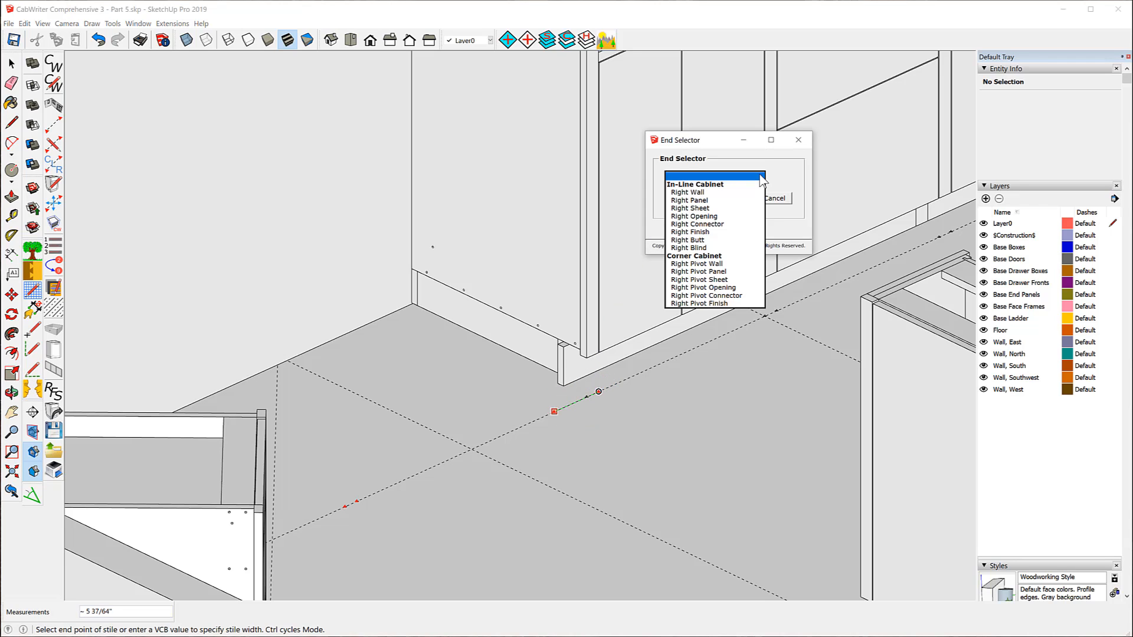
click(696, 224)
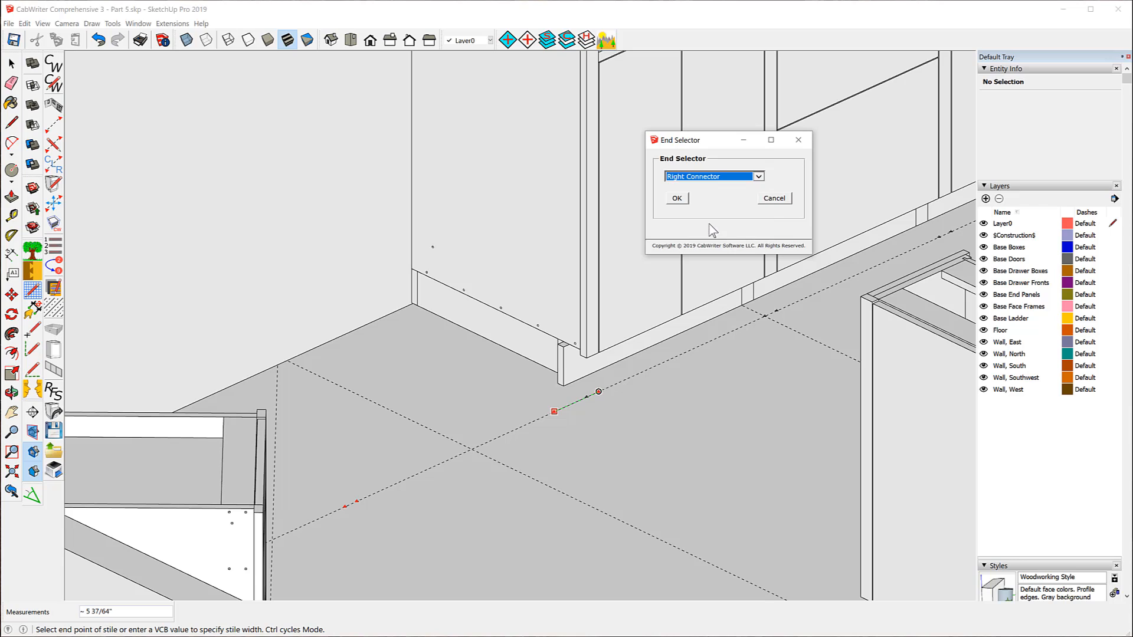
click(677, 199)
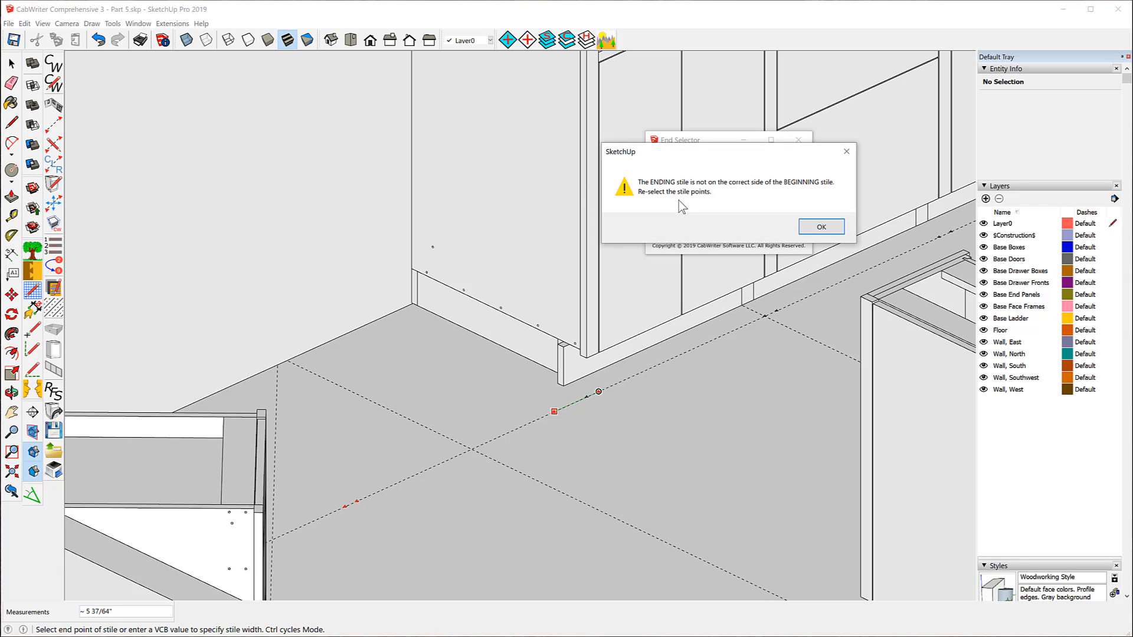
click(820, 228)
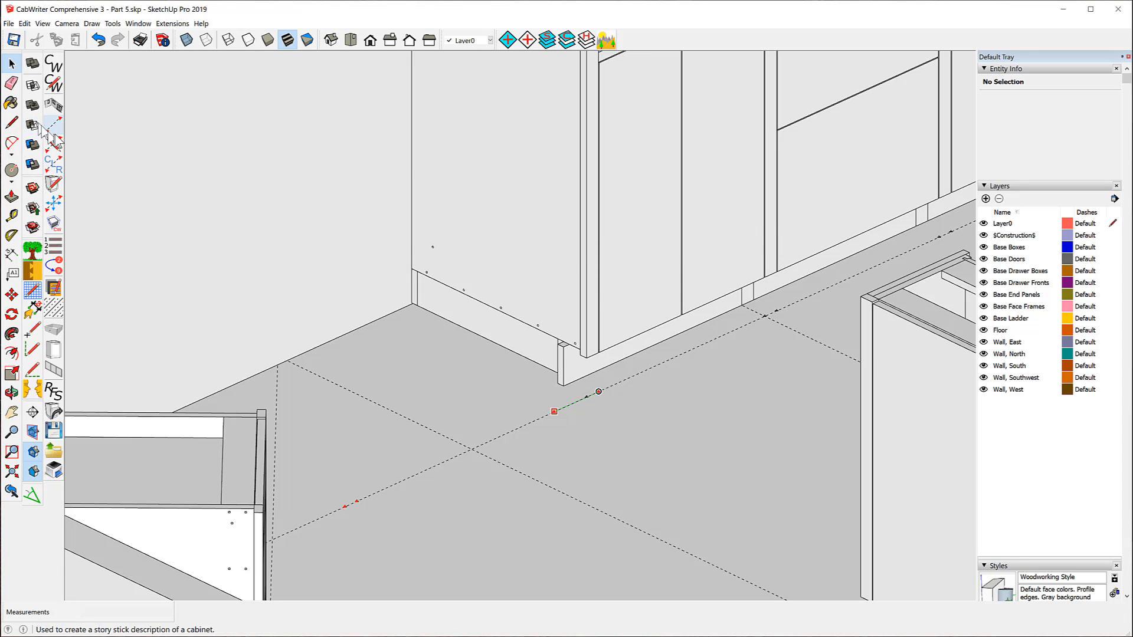
Restart the story stick, defining the left stile from the outer floor guide mark toward the neighbouring cabinet with the Left Connector end type
click(53, 167)
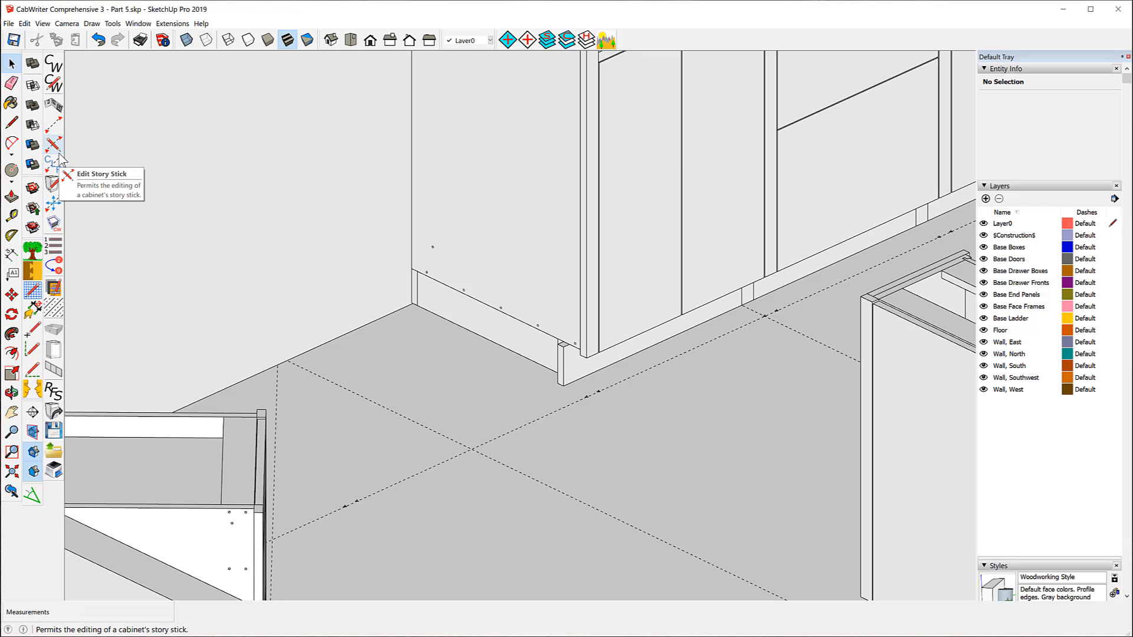
click(62, 131)
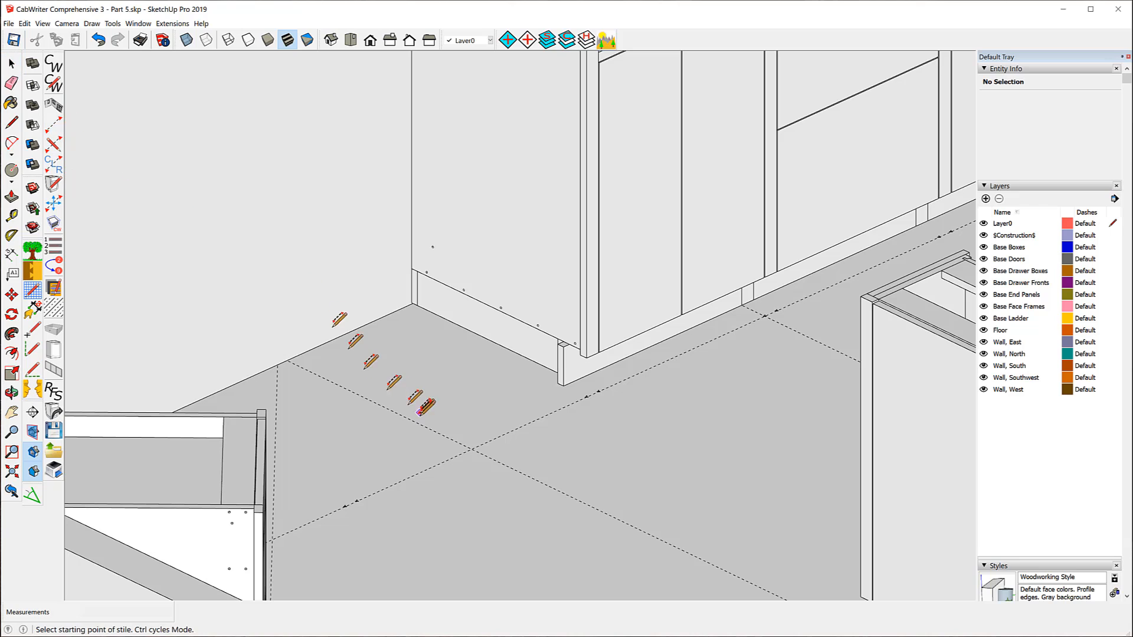
click(345, 506)
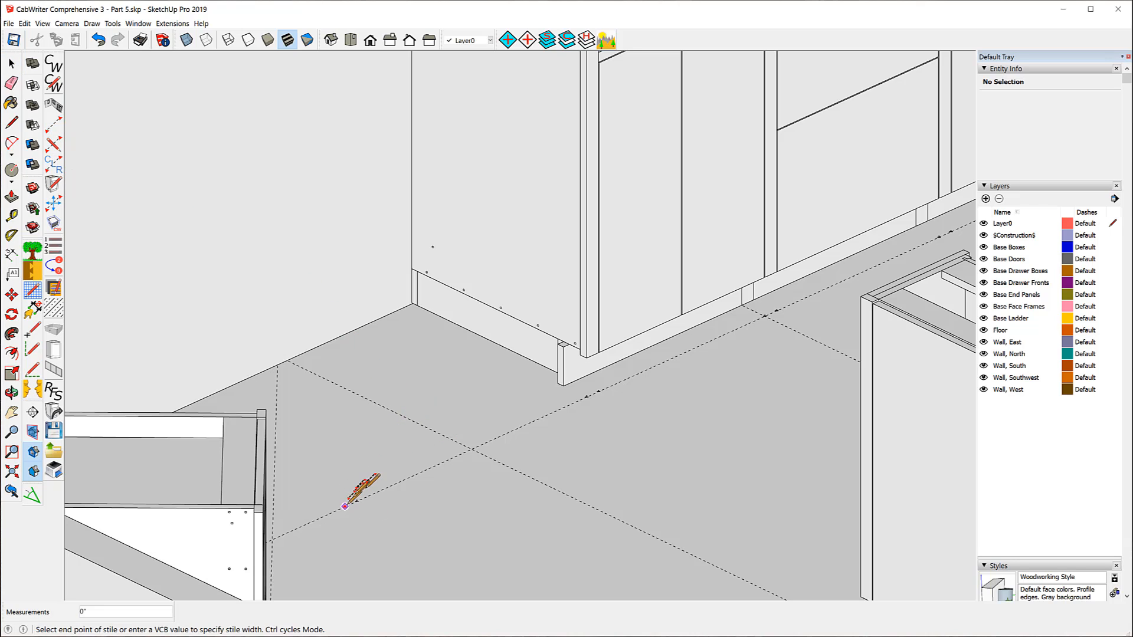
click(392, 485)
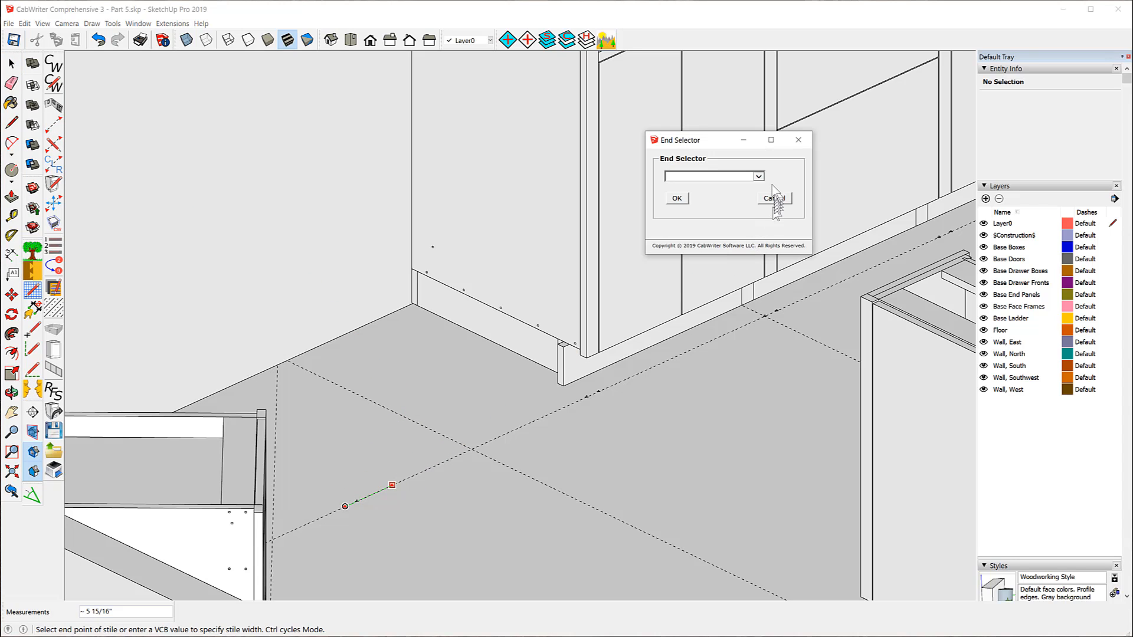
click(758, 176)
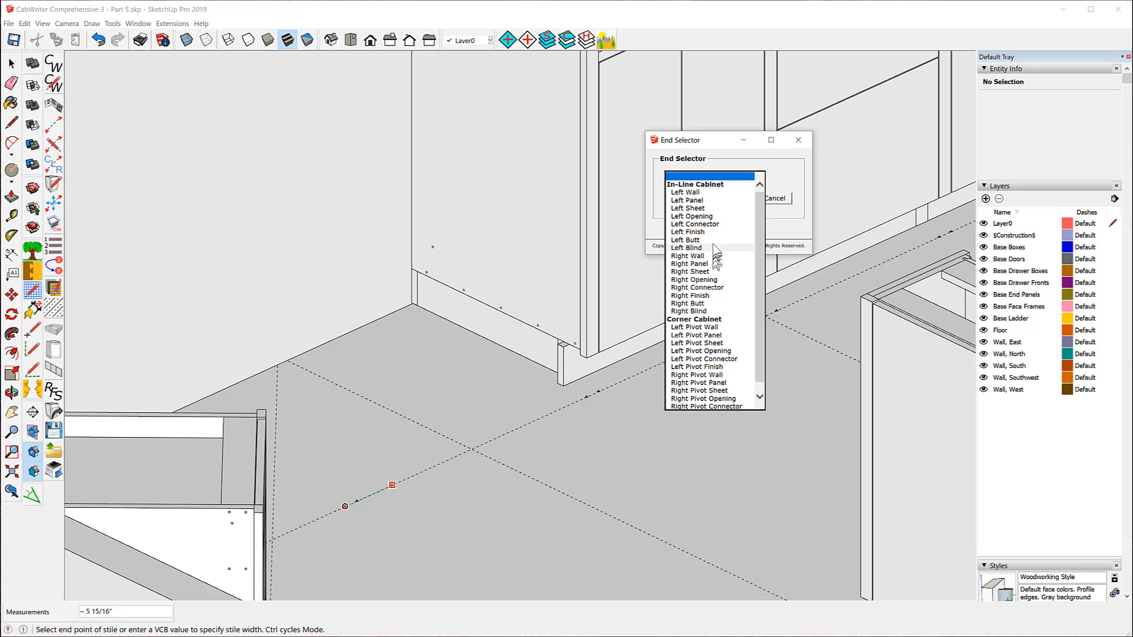
click(696, 224)
click(678, 199)
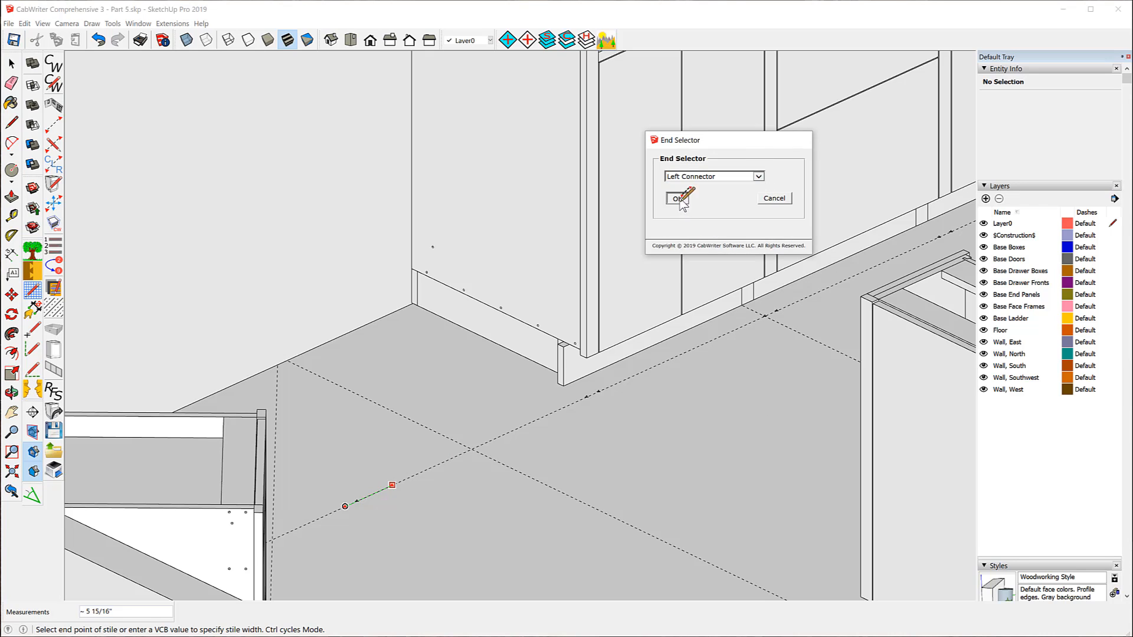
Define the right stile from the floor guide mark beside the neighbouring cabinet toward the left stile, with the Right Pivot Connector end type
click(598, 390)
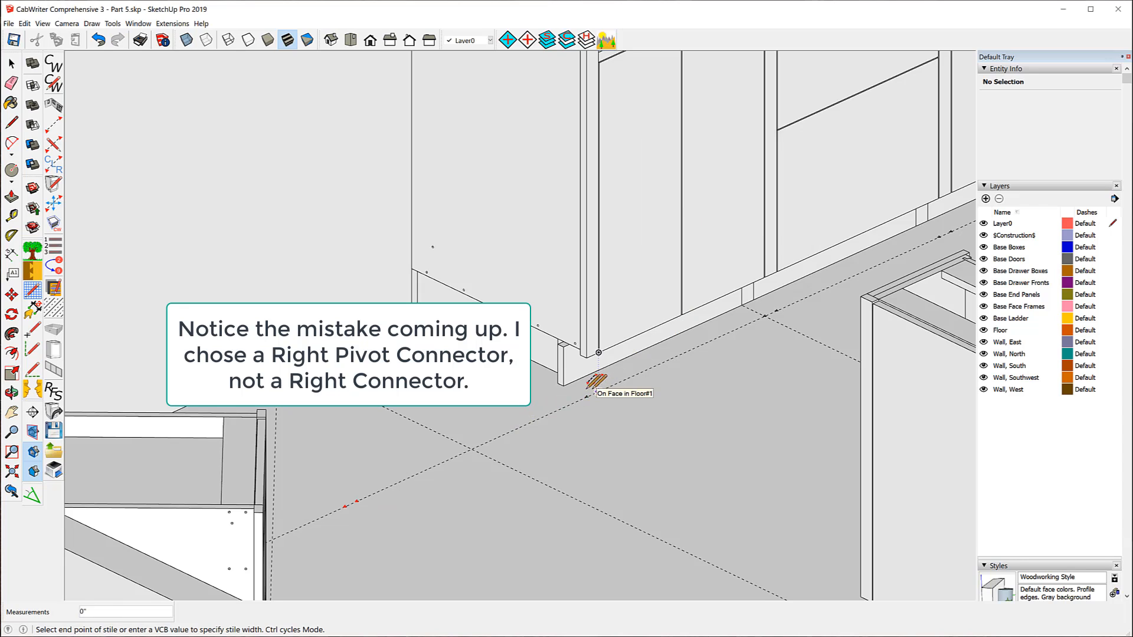
click(545, 415)
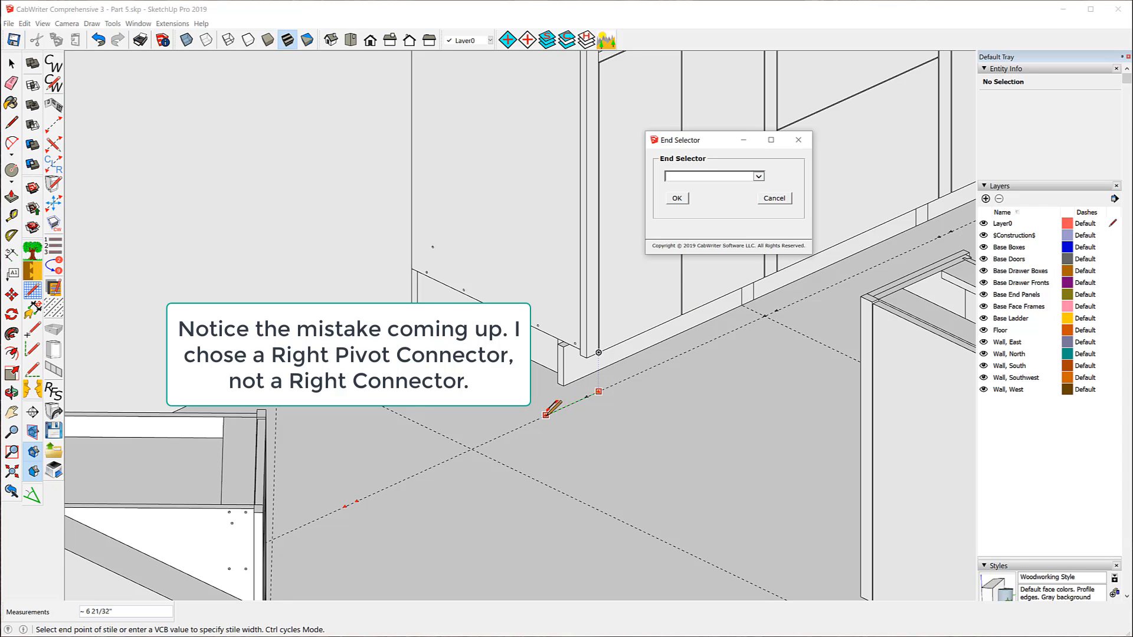
click(758, 176)
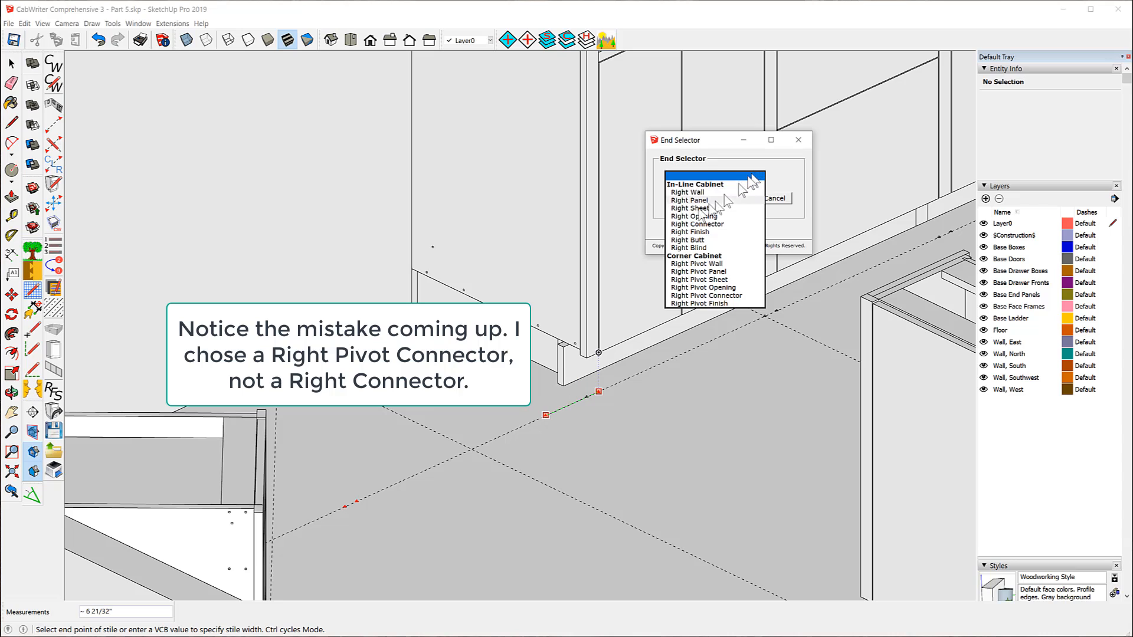
click(702, 295)
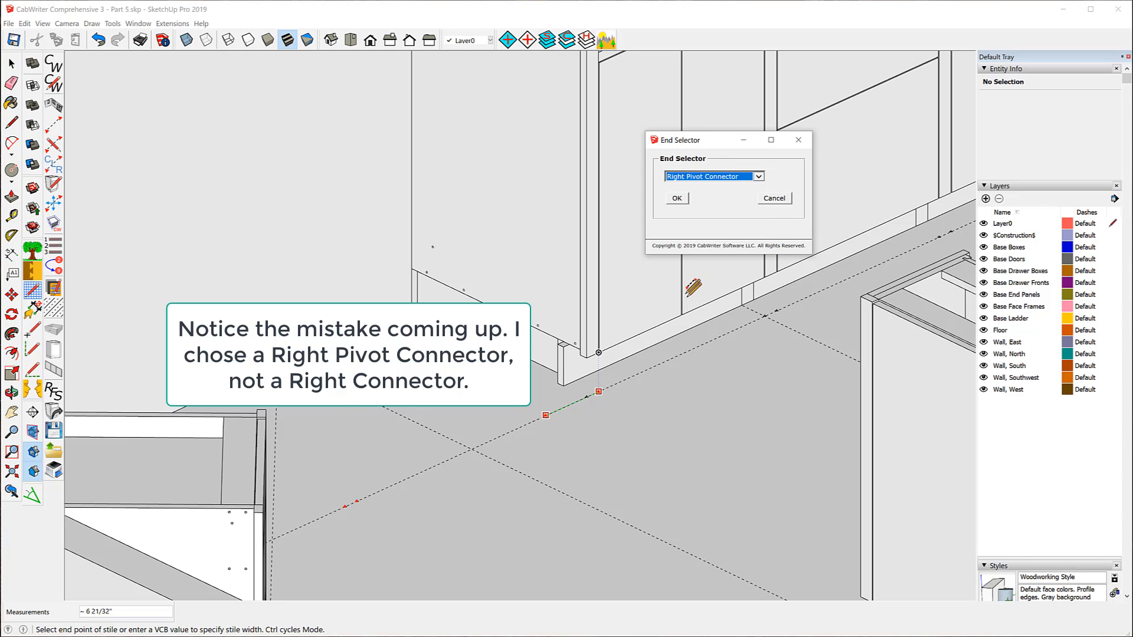
click(683, 198)
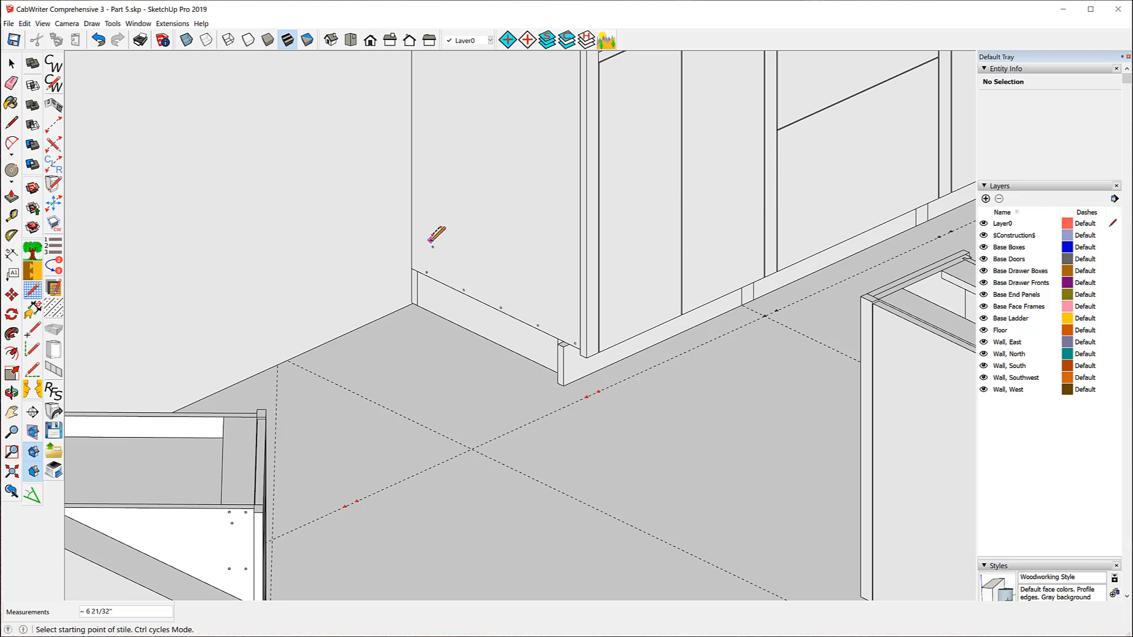
Finish the stile layout and choose Divided Base as the type for box 1, with its divided box options open
click(468, 217)
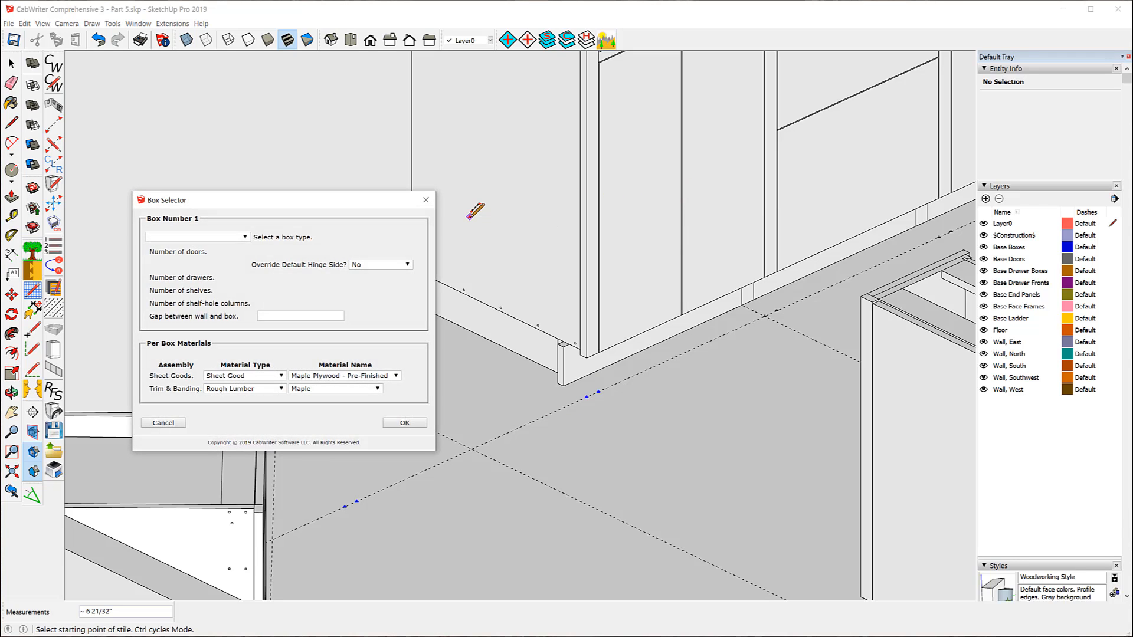
click(245, 236)
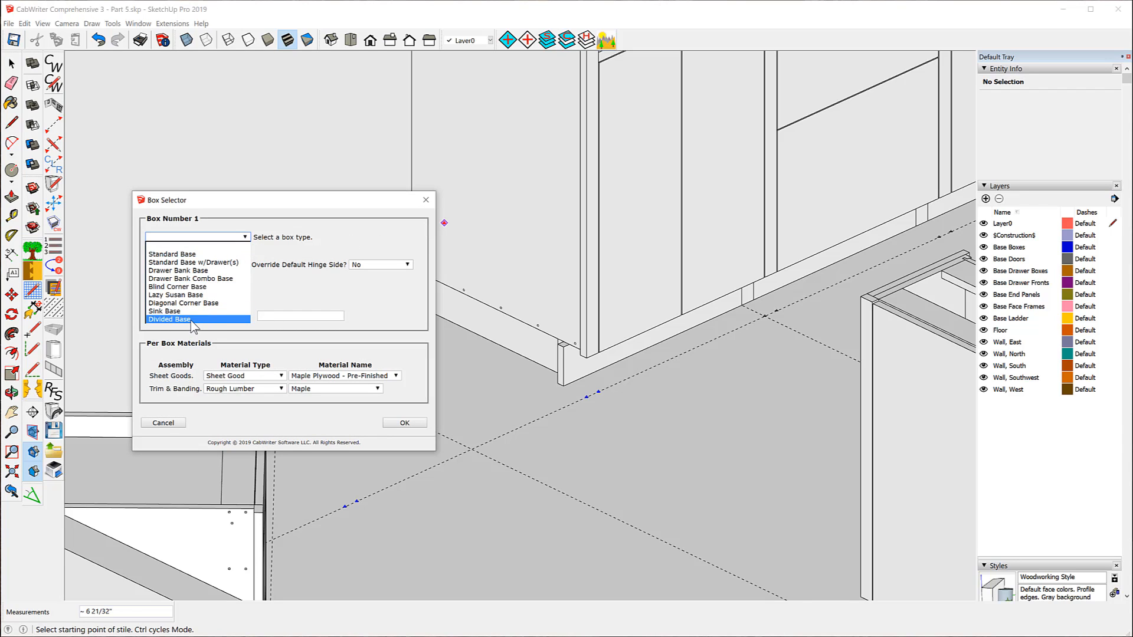
click(177, 319)
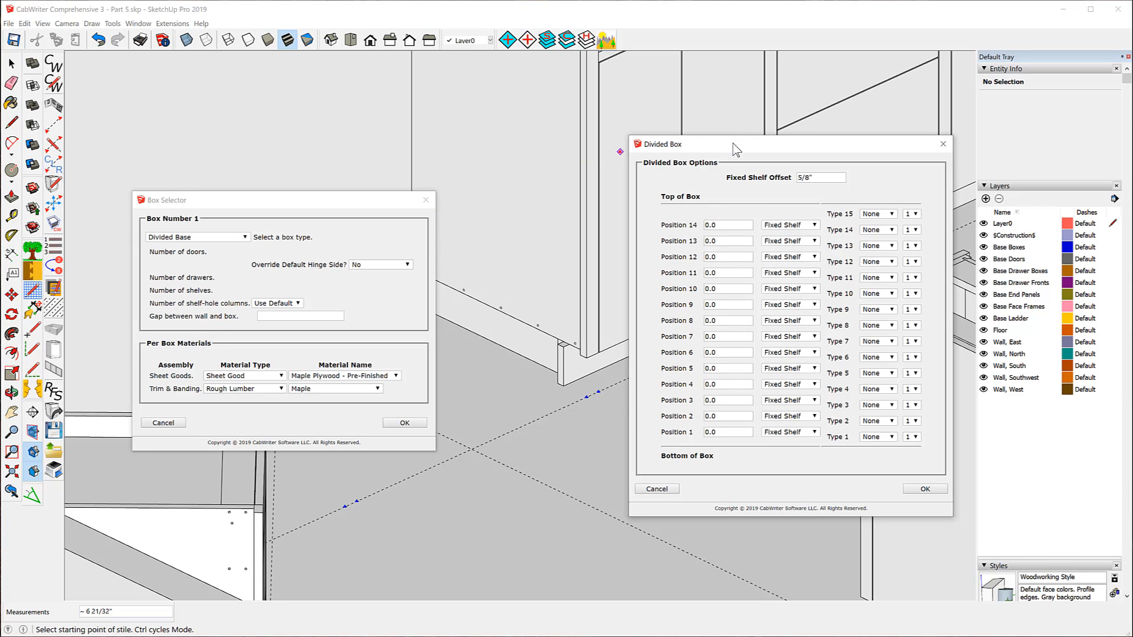
drag(734, 149, 615, 129)
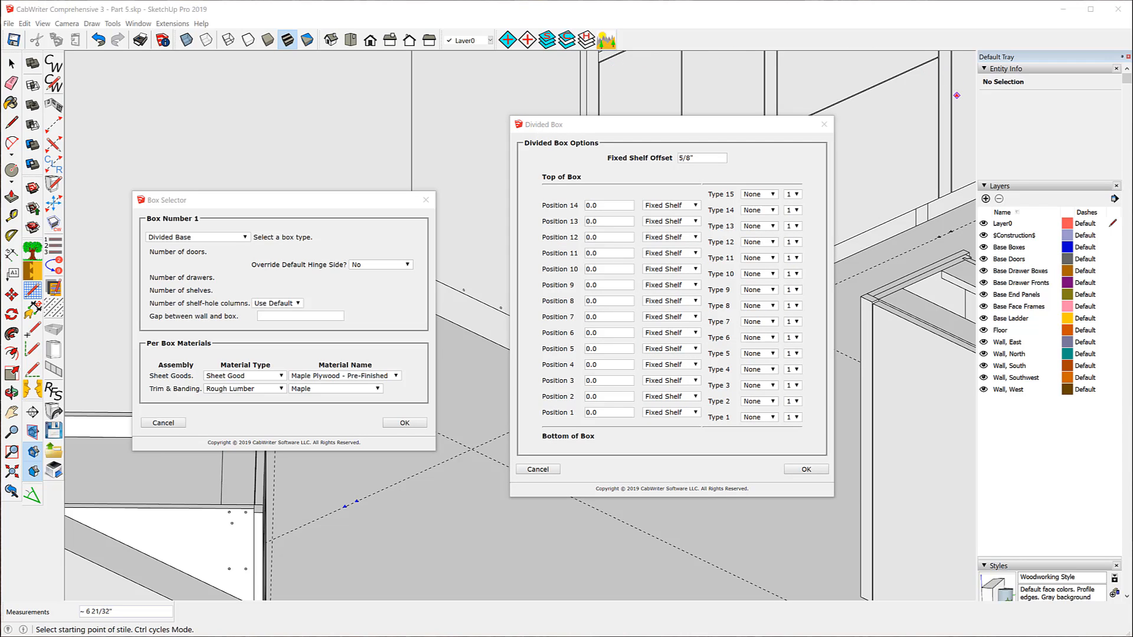
Set the first fixed shelf at position 29.75 and give the lowest opening a pair of doors
click(599, 412)
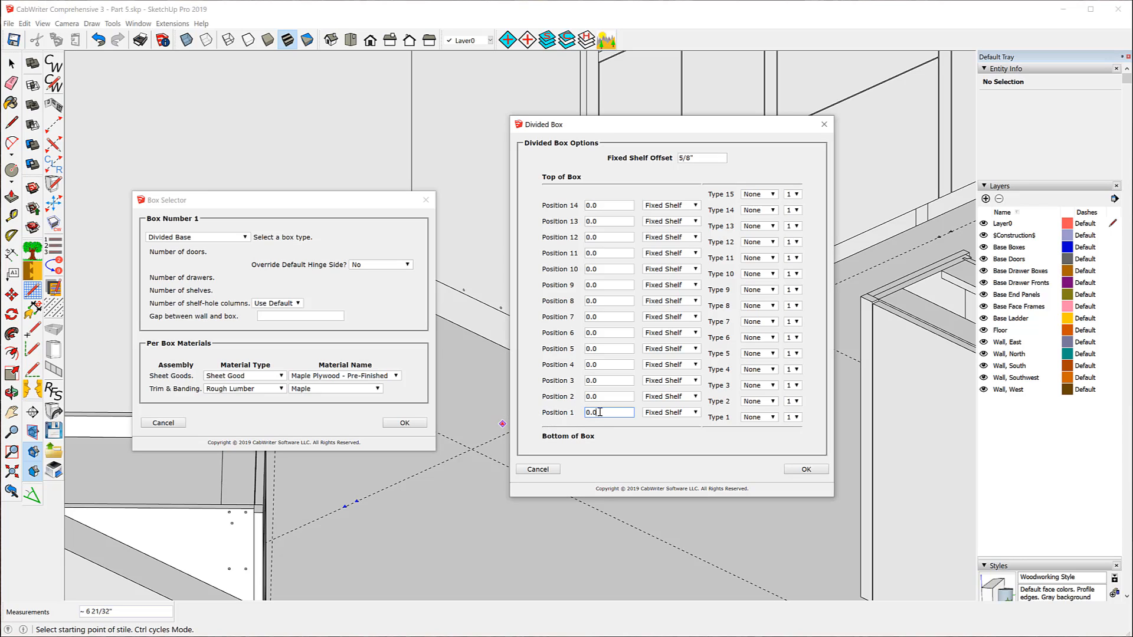
drag(599, 412, 581, 413)
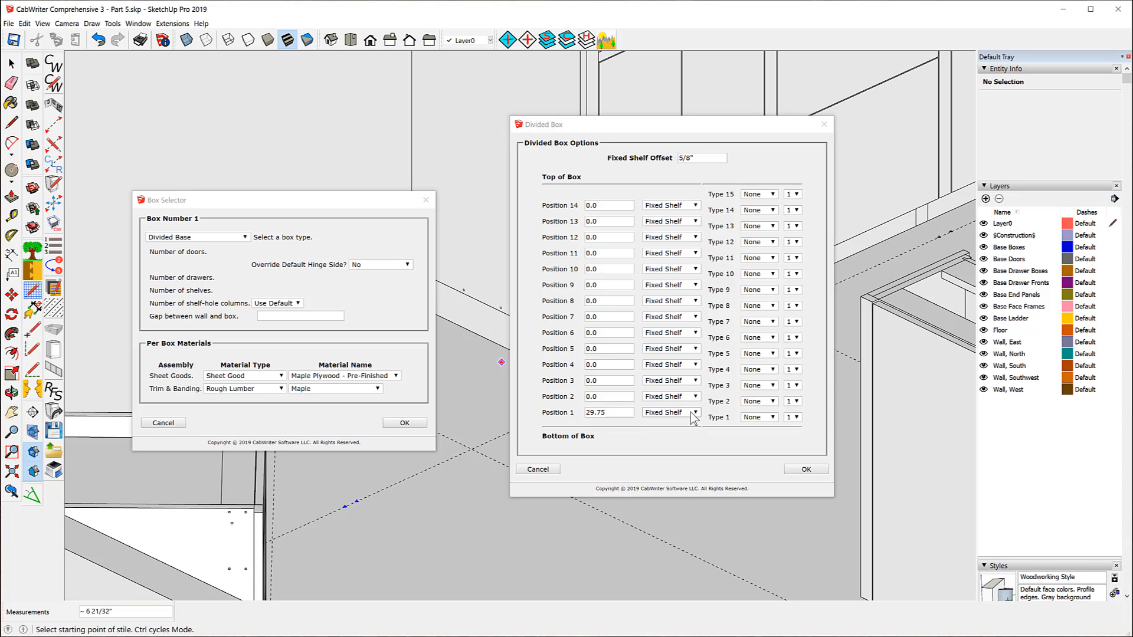
click(774, 418)
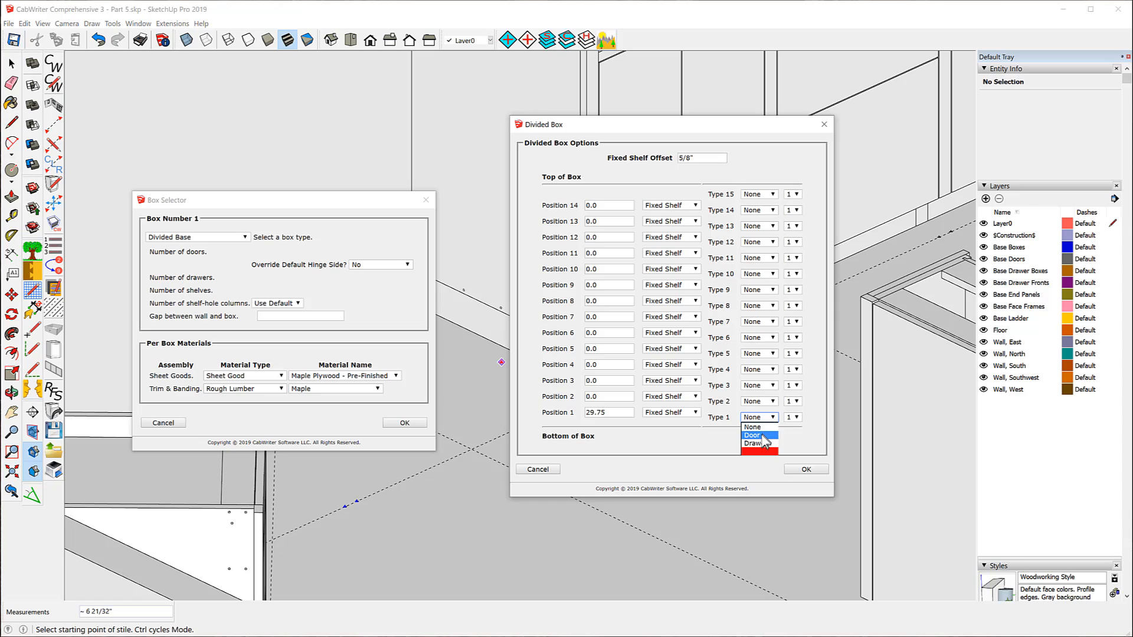
click(755, 436)
click(795, 417)
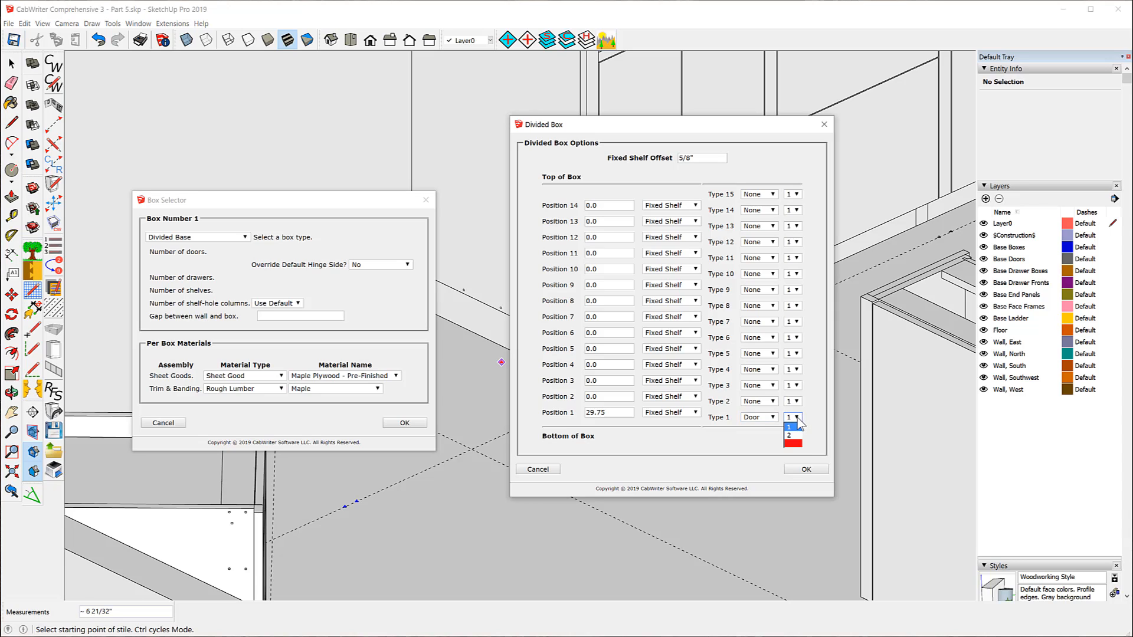
click(790, 434)
Set divider position 2 to 37 3/16 with a Mid-Stretcher and make the second opening a drawer
drag(603, 397, 572, 396)
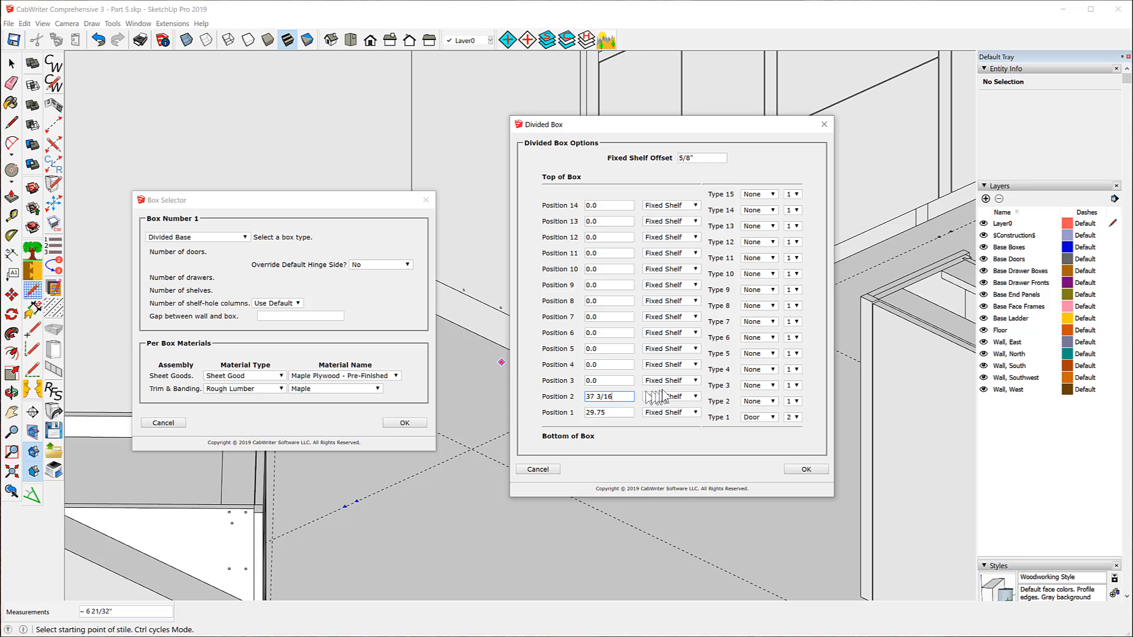
click(696, 396)
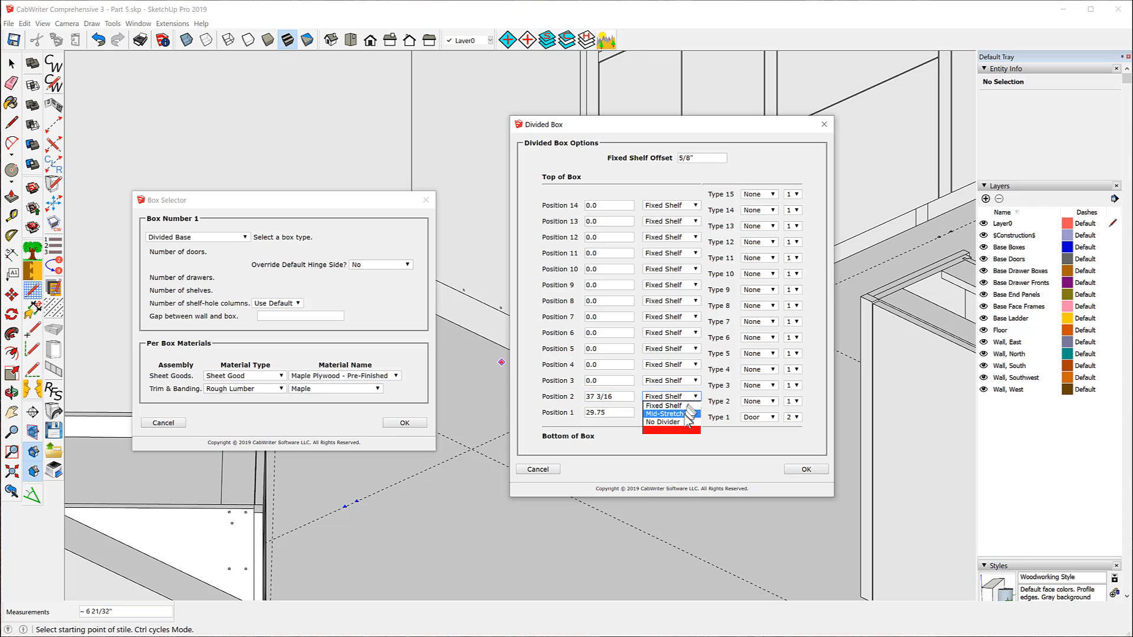
click(668, 414)
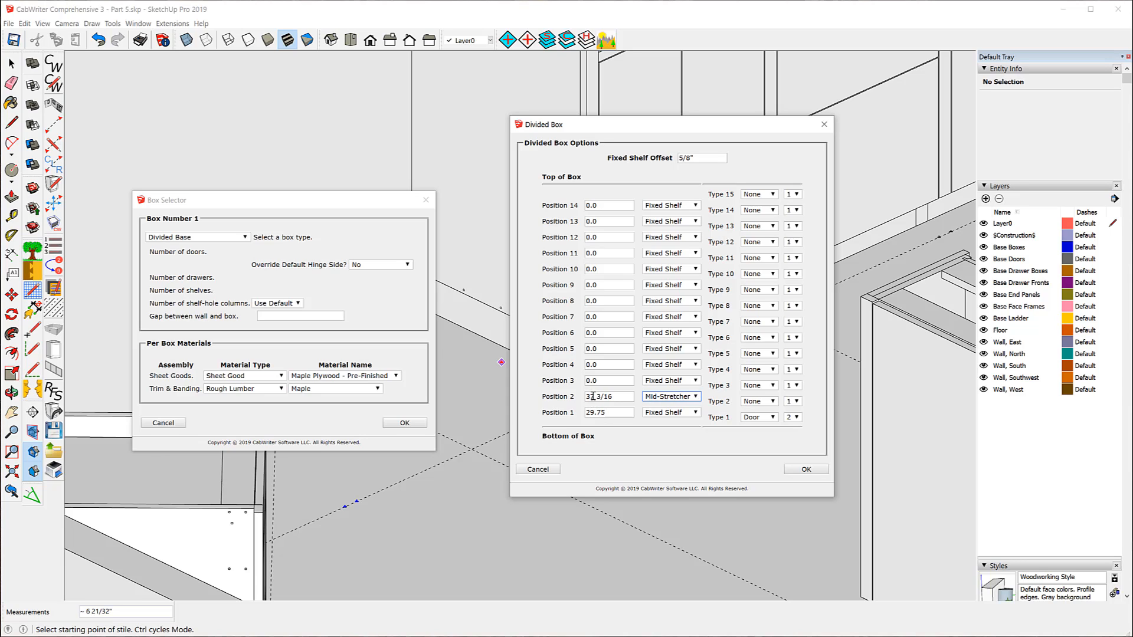
click(773, 403)
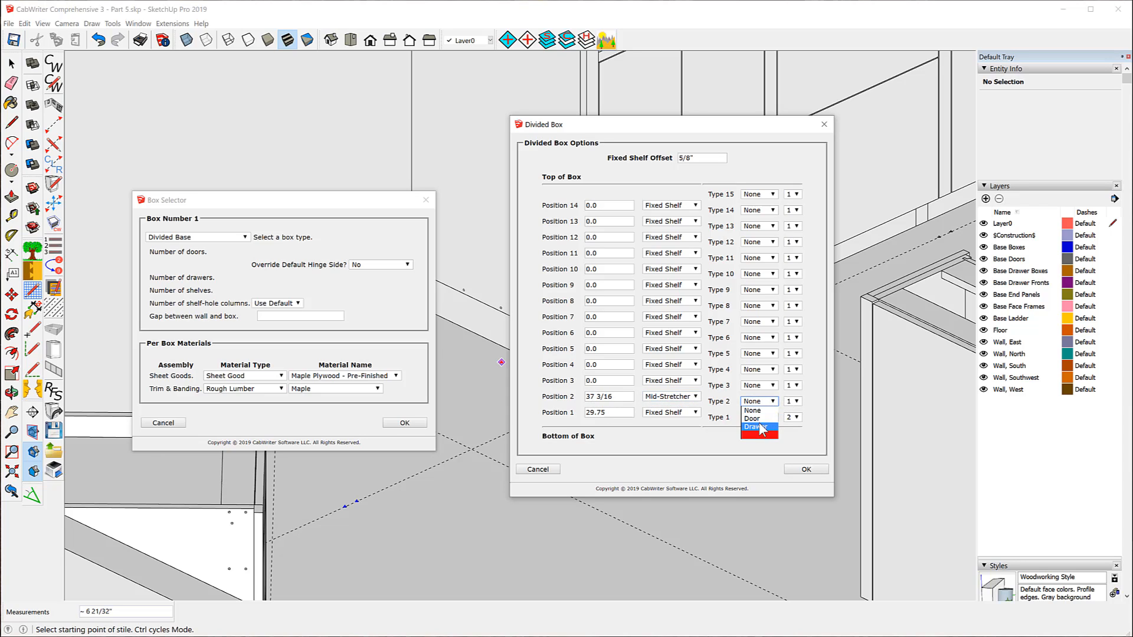
click(761, 428)
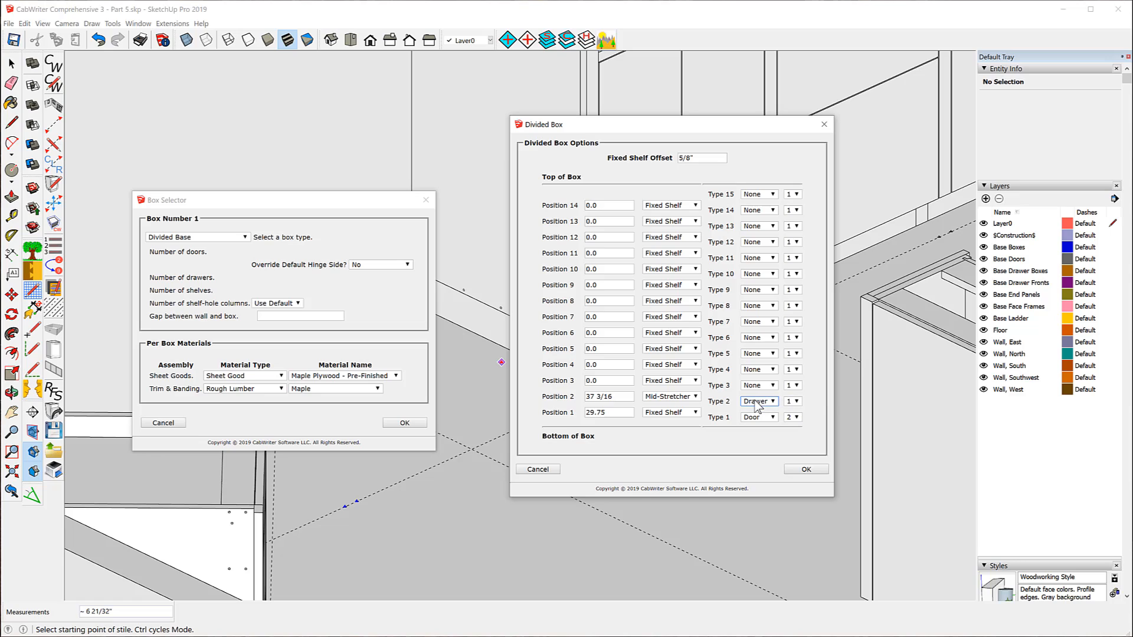
Set divider position 3 to 44 5/8 and make the third opening a drawer
double_click(602, 380)
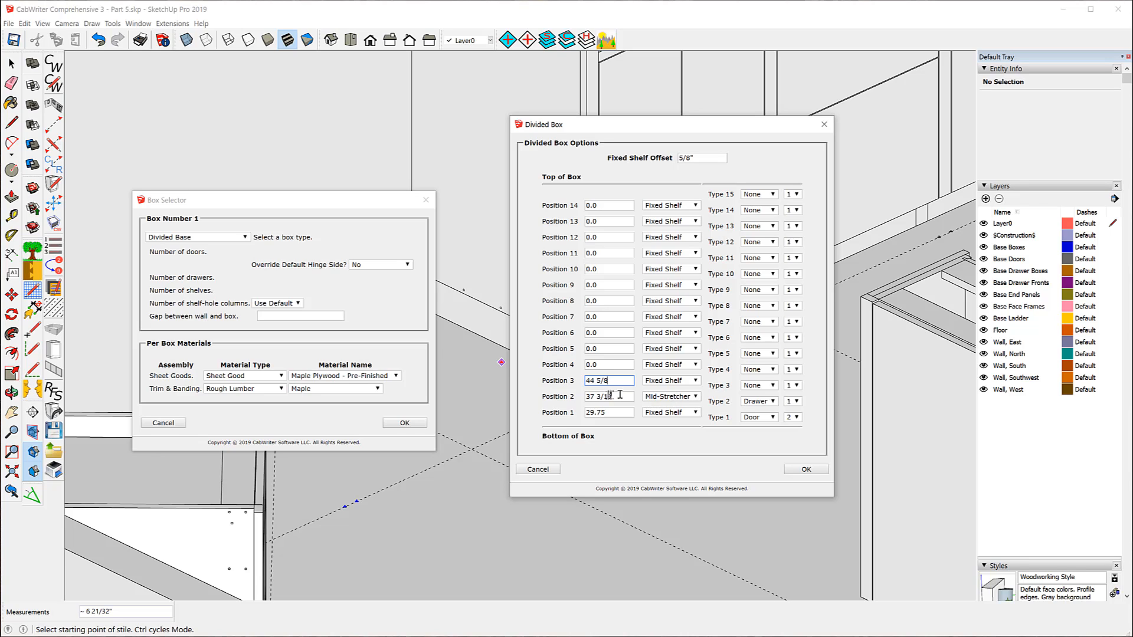
click(772, 386)
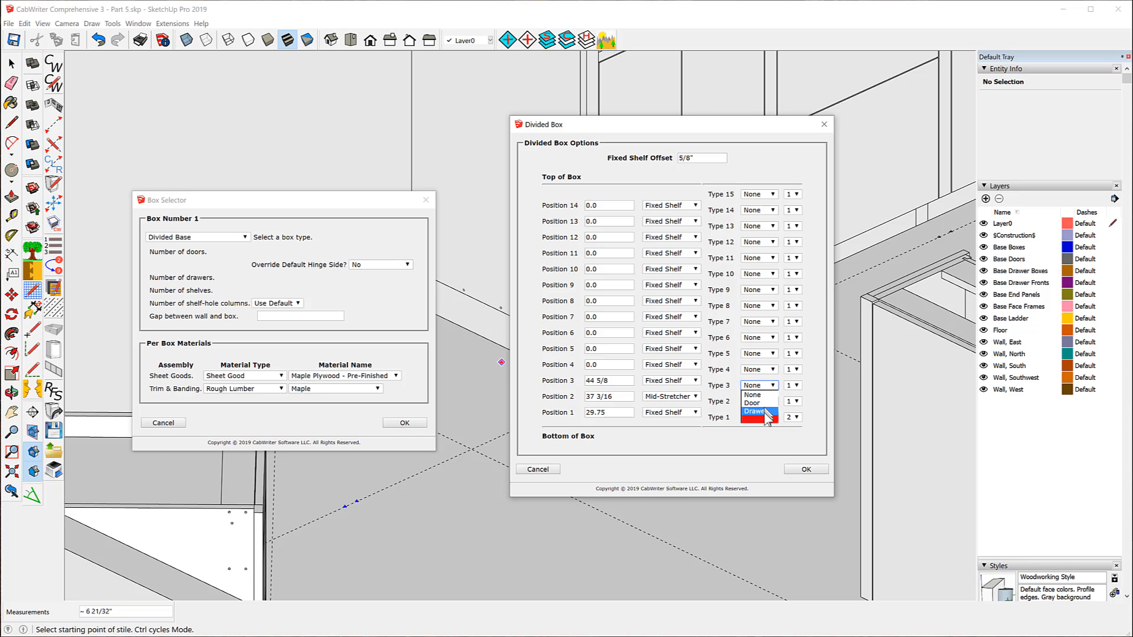
click(764, 412)
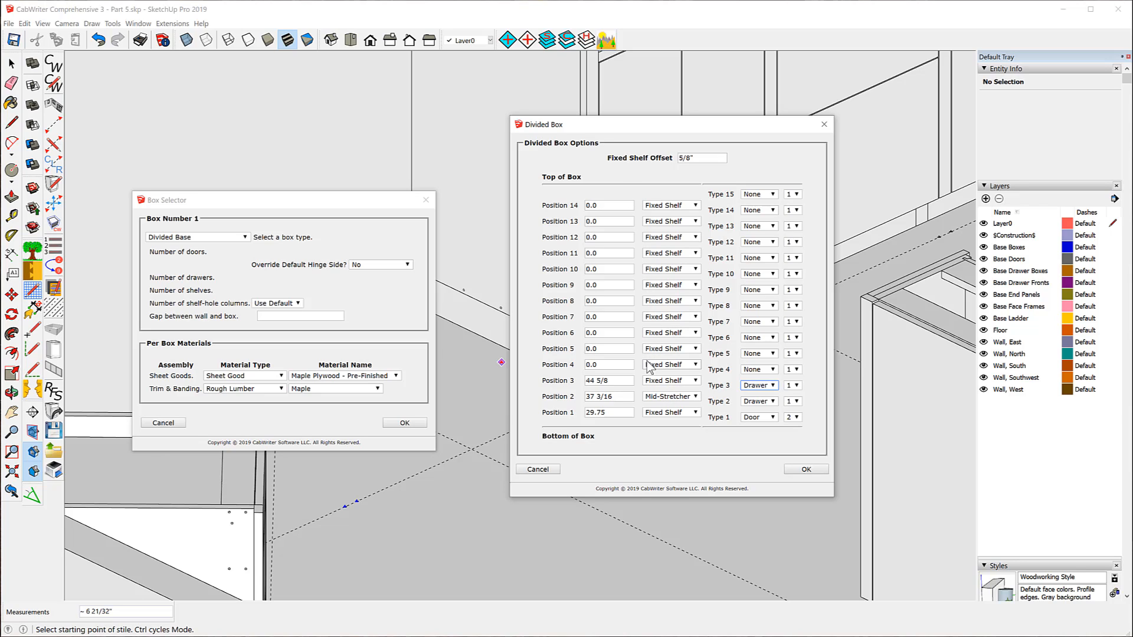
Make the fourth opening a pair of doors, then accept the divided box and box selector options to draw the cabinet
click(773, 370)
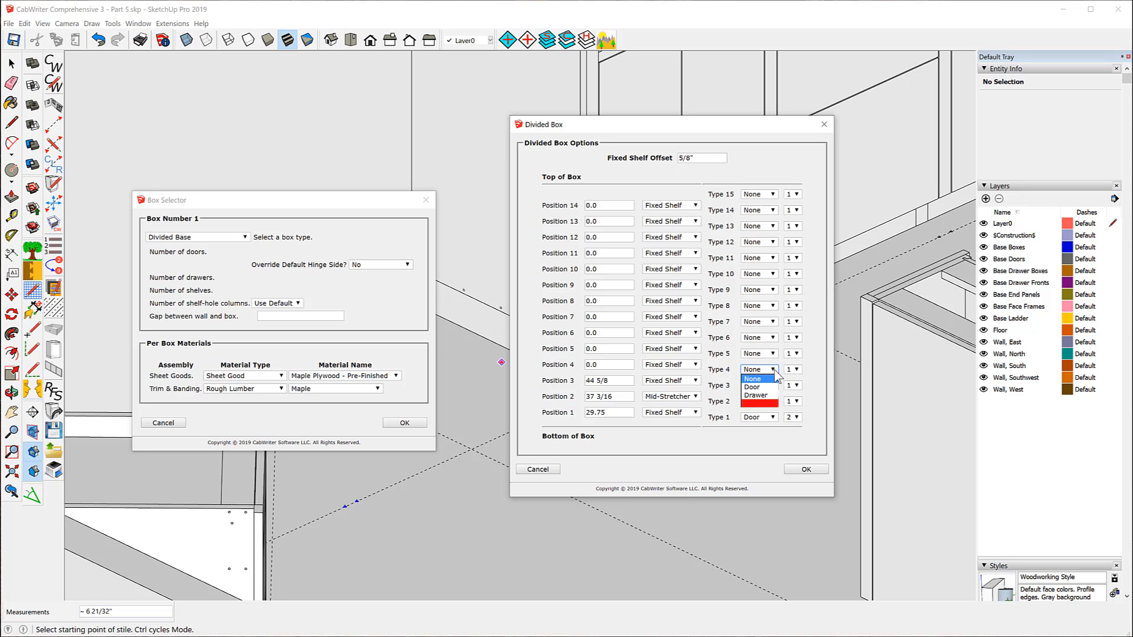
click(764, 387)
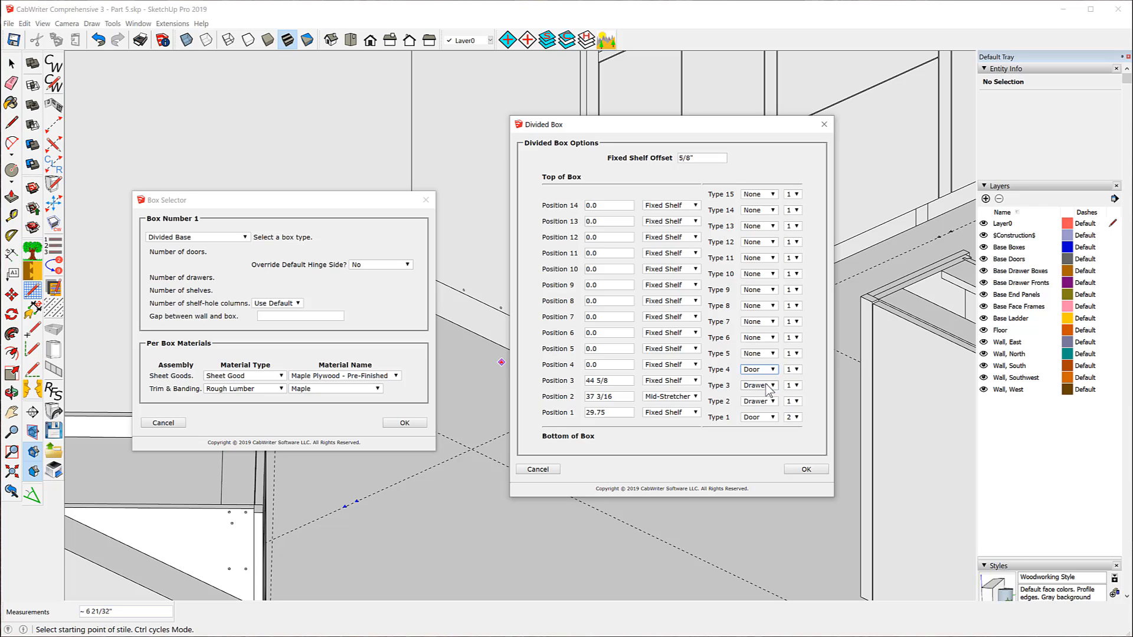
click(797, 370)
click(788, 388)
click(807, 469)
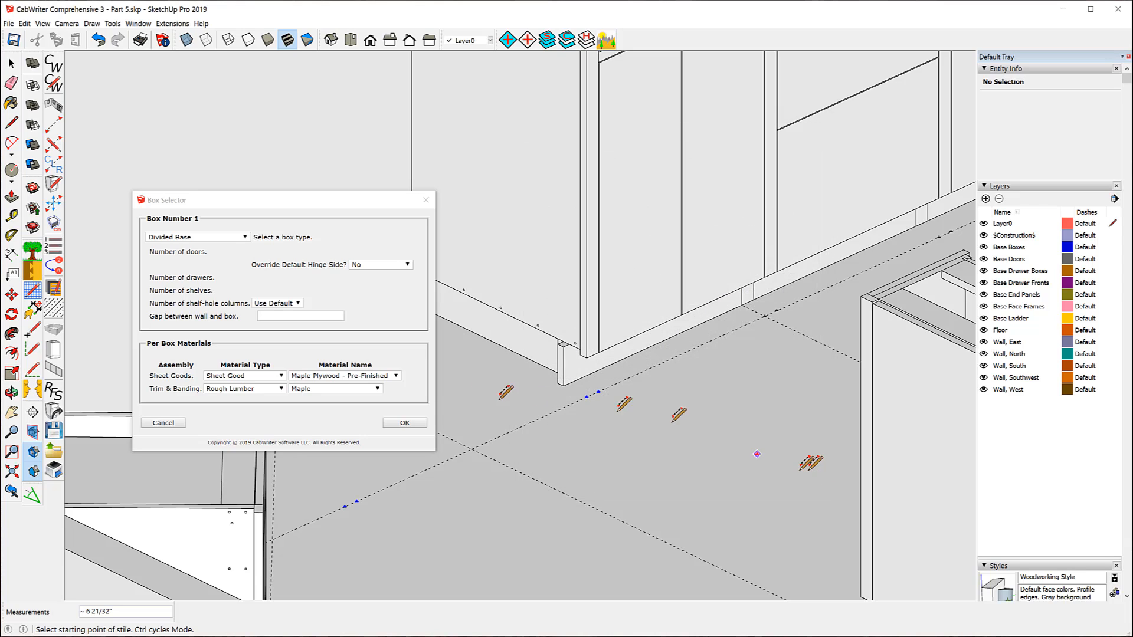
click(406, 422)
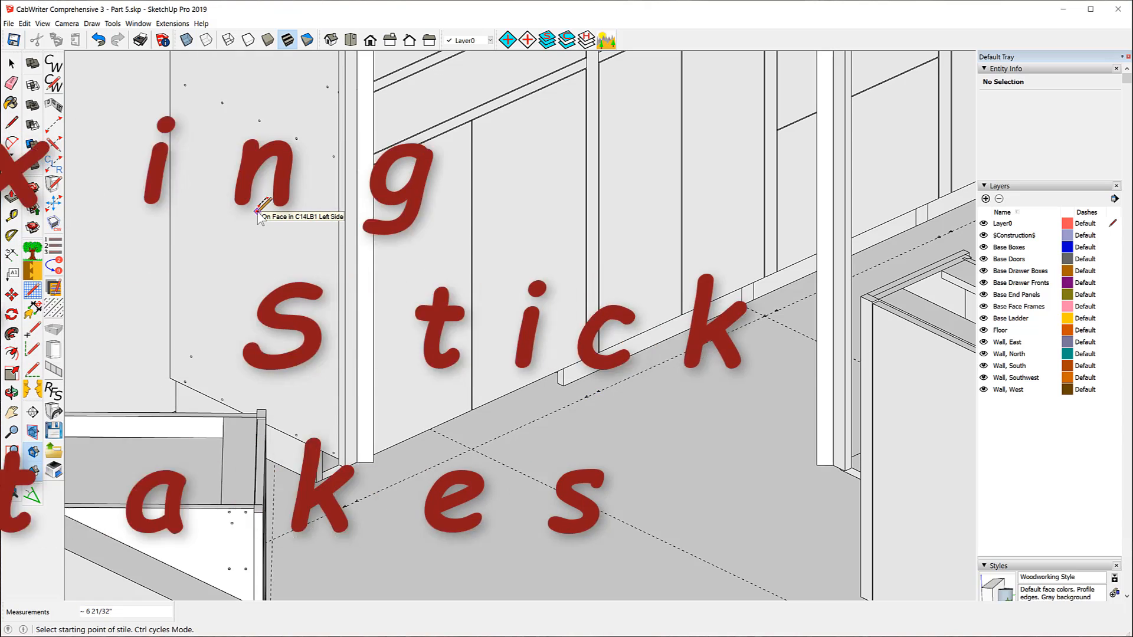
Examine the new tall cabinet as a whole and its outer face frame stile at the top front corner
scroll(319, 183, down, 3)
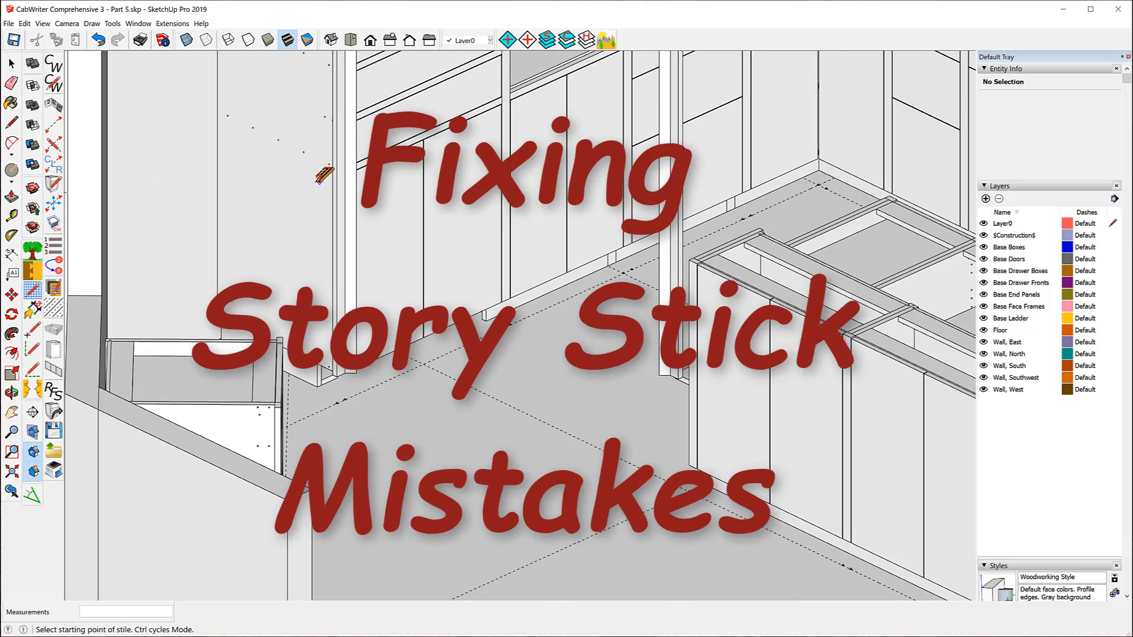
scroll(427, 272, down, 3)
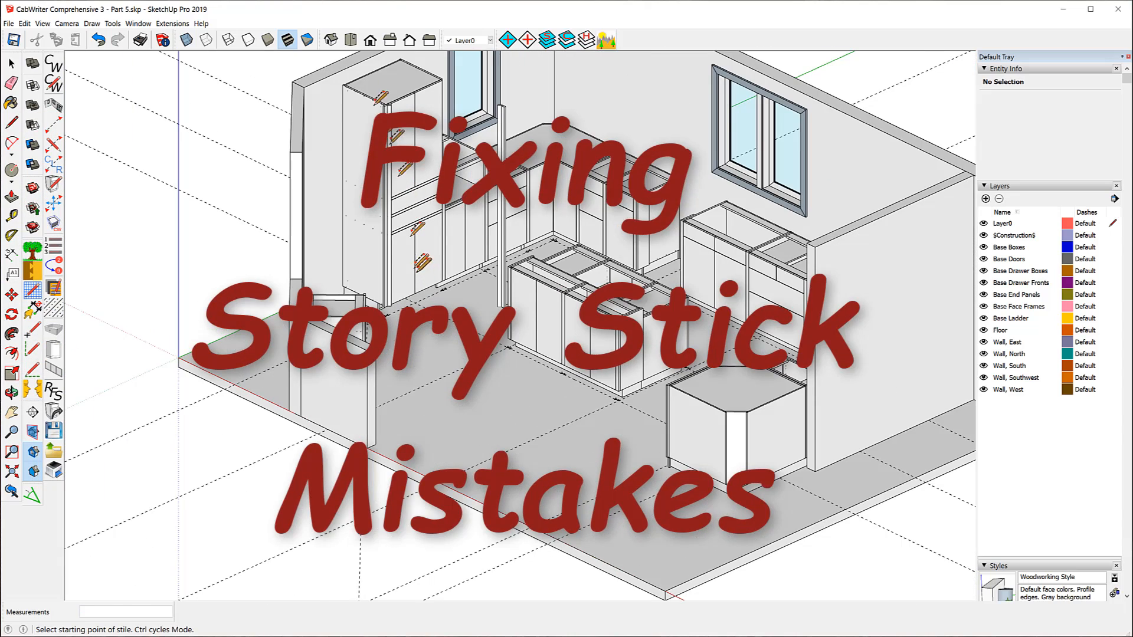
scroll(384, 91, up, 5)
scroll(386, 97, up, 4)
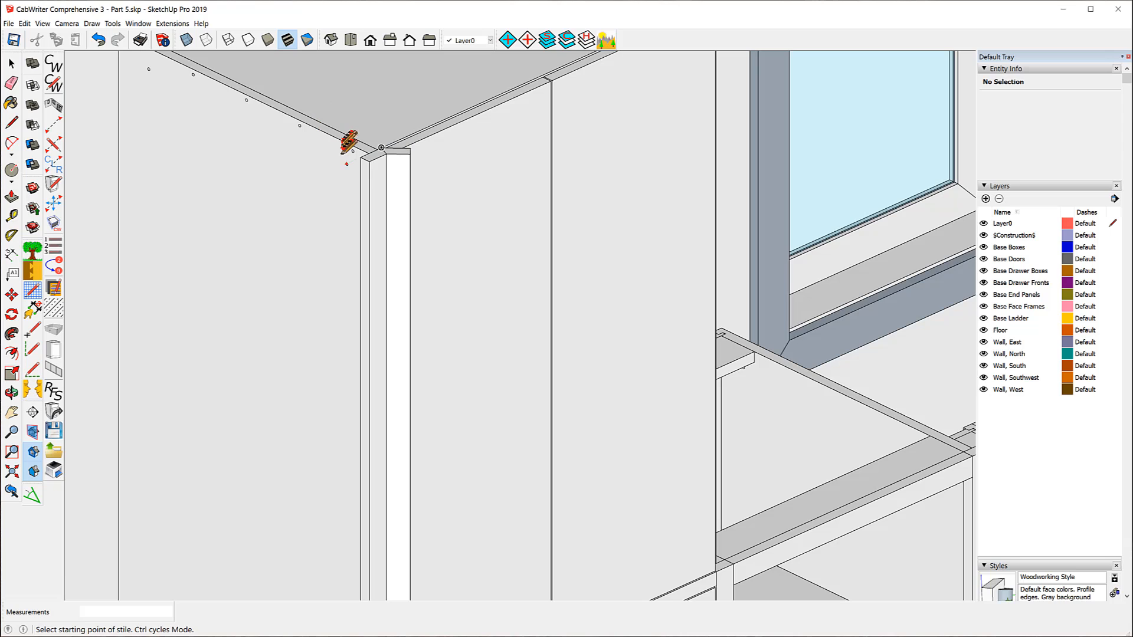
scroll(349, 145, down, 3)
scroll(350, 146, down, 2)
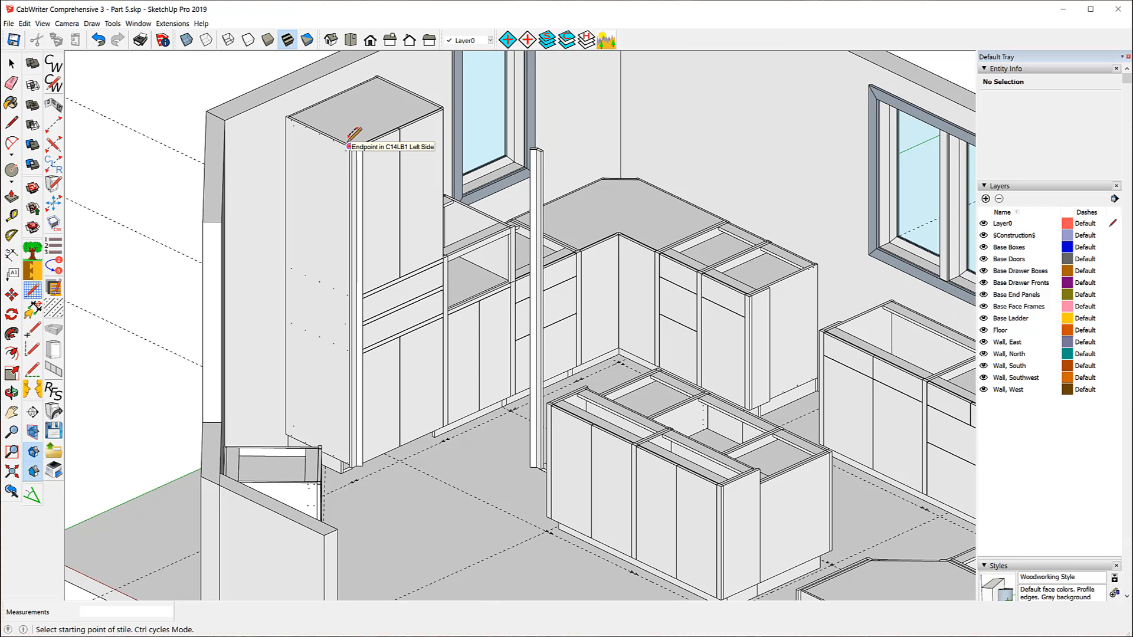
click(348, 145)
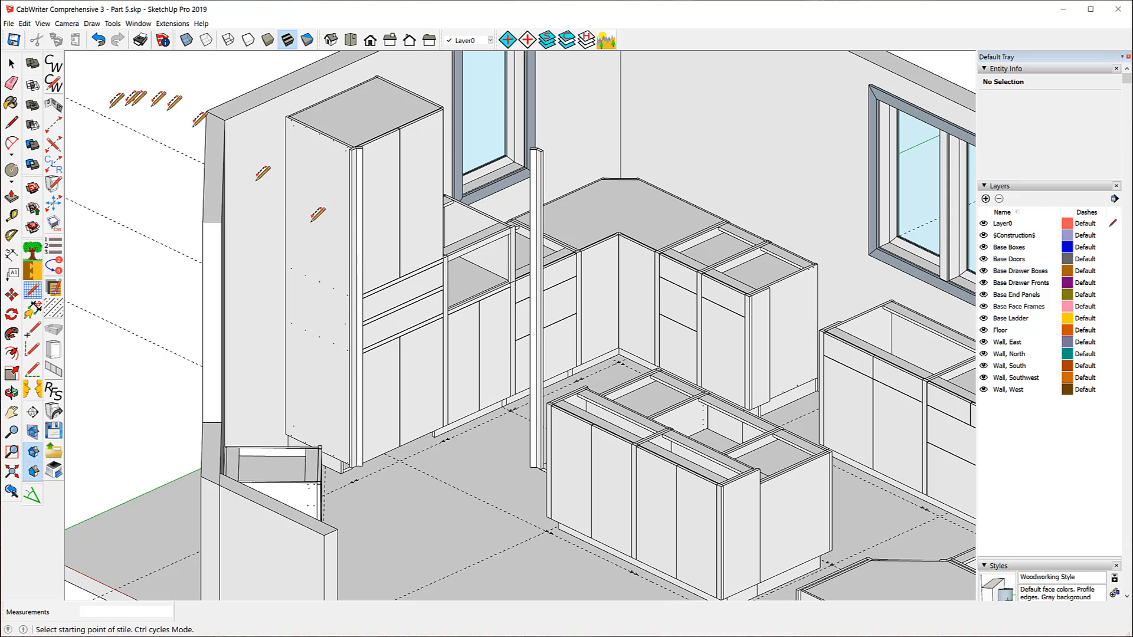
click(10, 64)
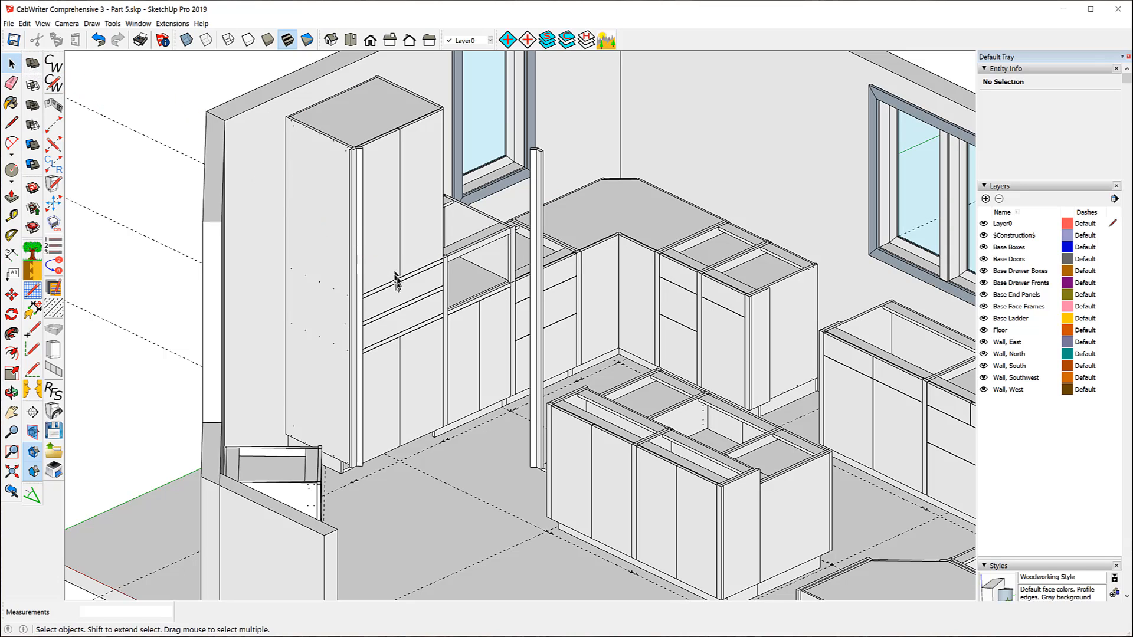
click(376, 172)
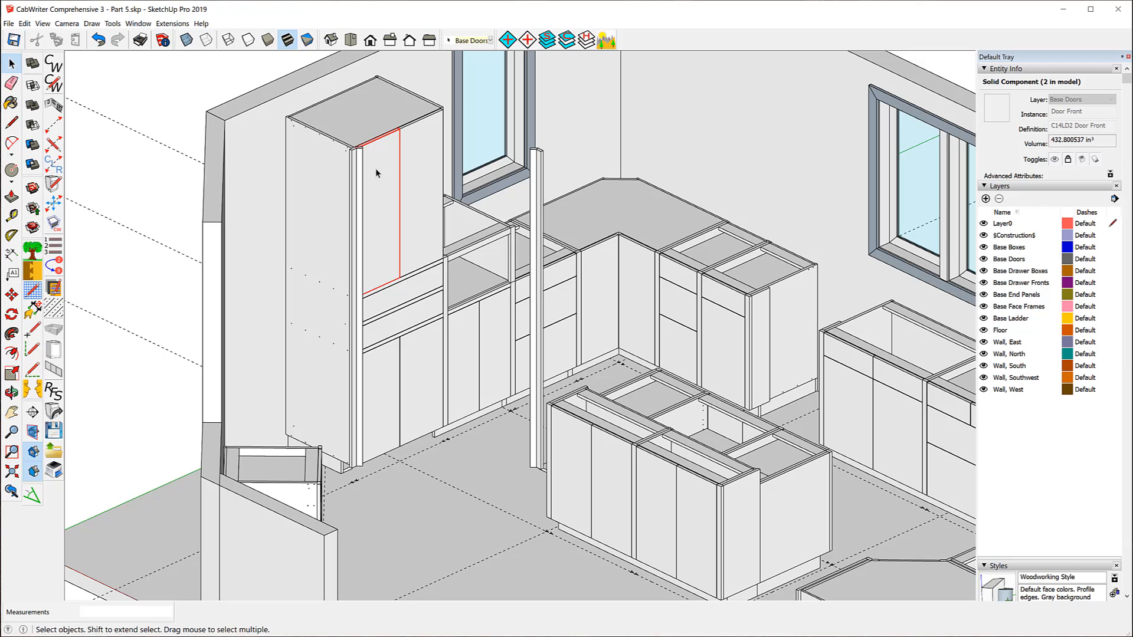
right_click(376, 169)
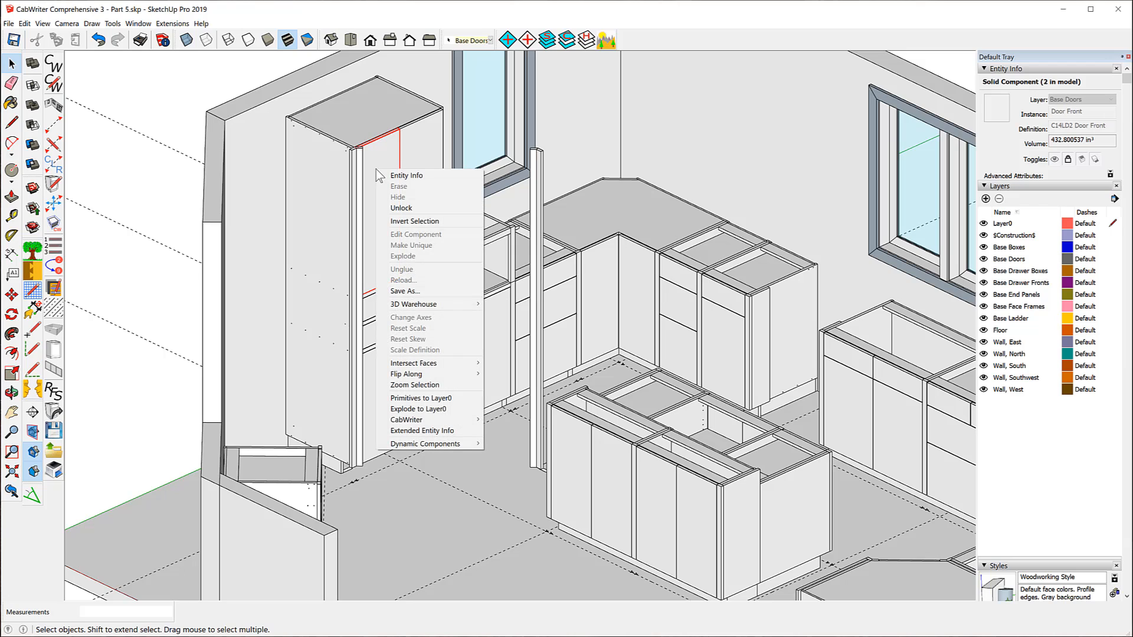
Edit the tall cabinet's story stick from its detached stile, keeping the left end and setting the right end type to the in-line Right Connector
click(538, 176)
right_click(543, 170)
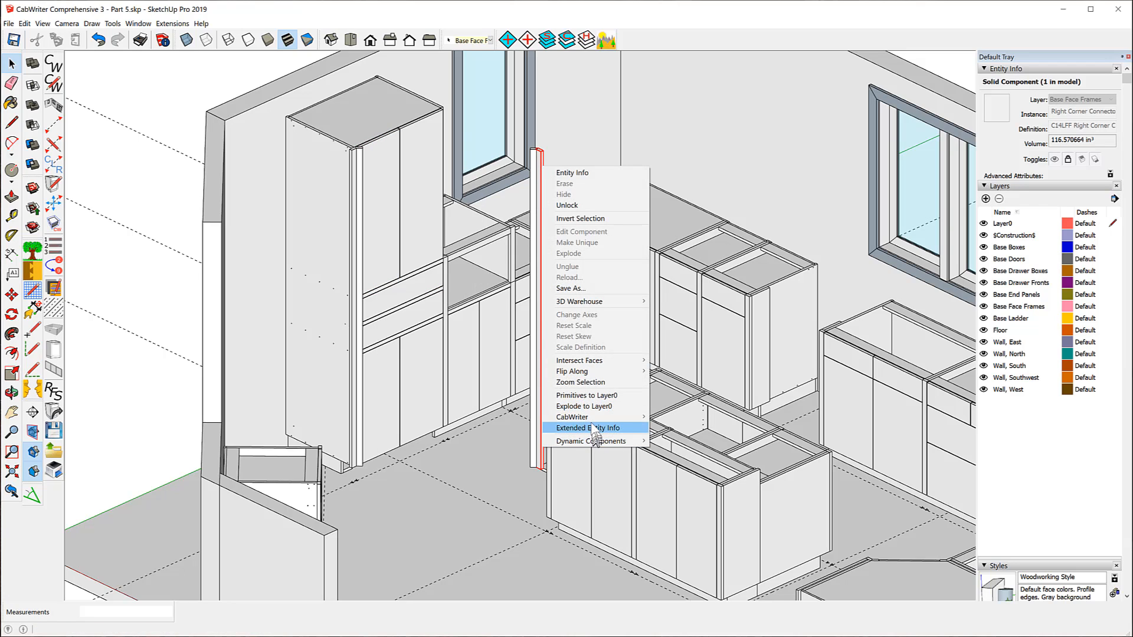
mouse_move(593, 420)
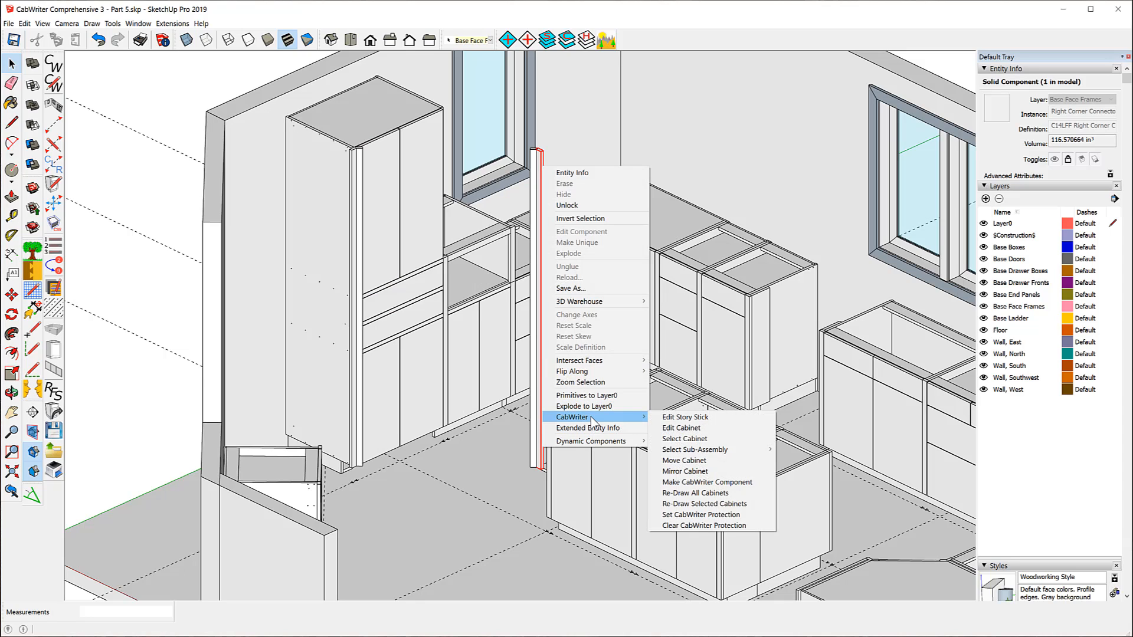
click(684, 418)
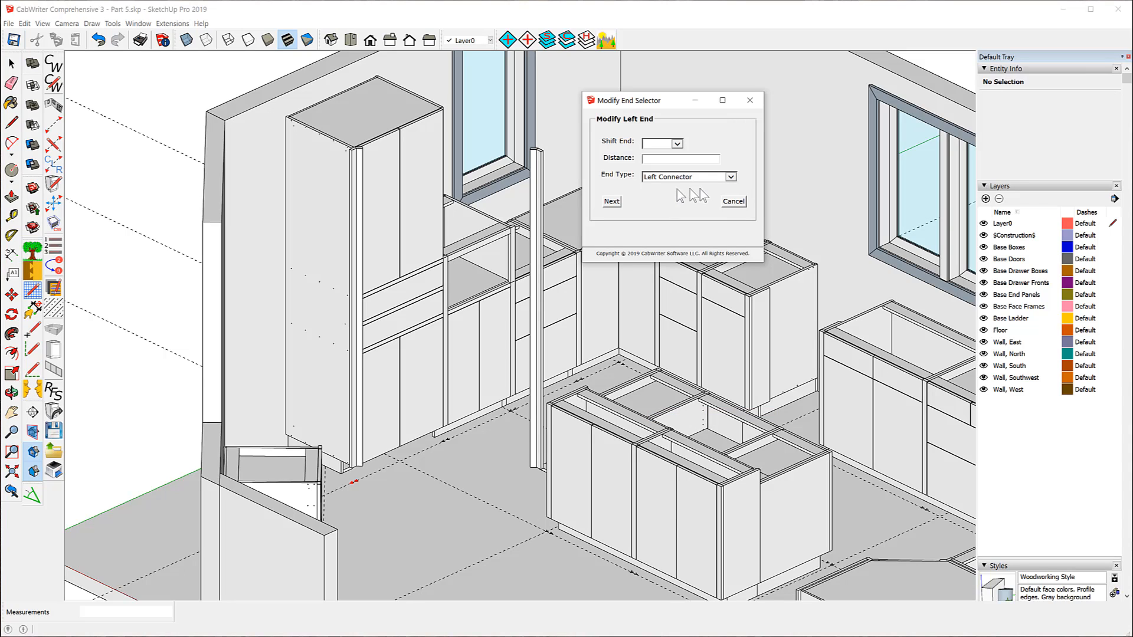
click(611, 202)
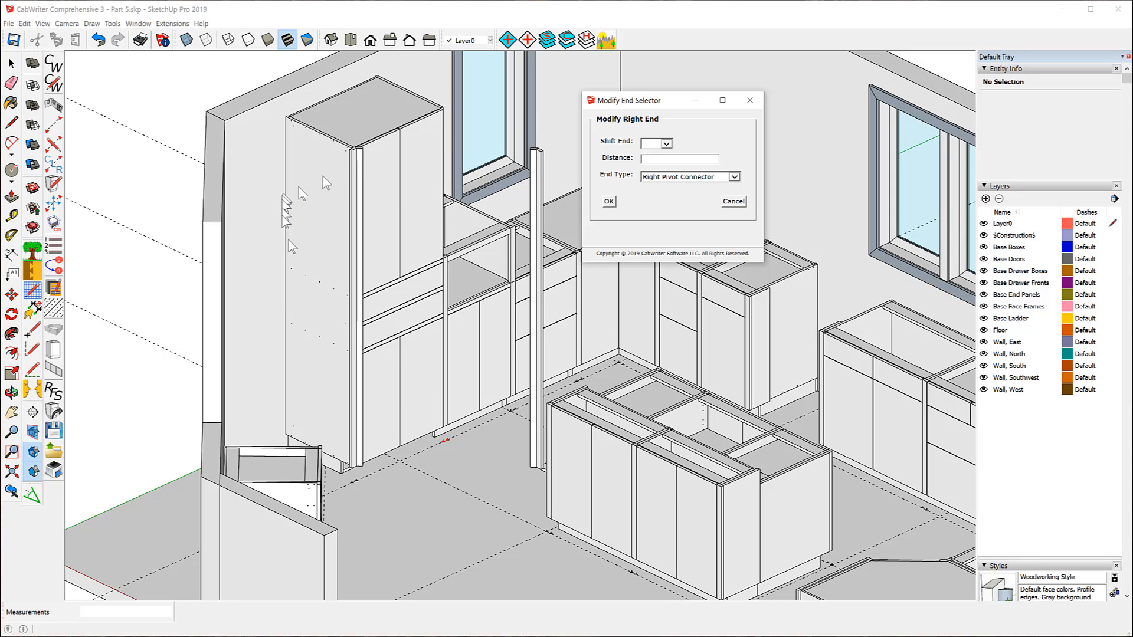
click(736, 177)
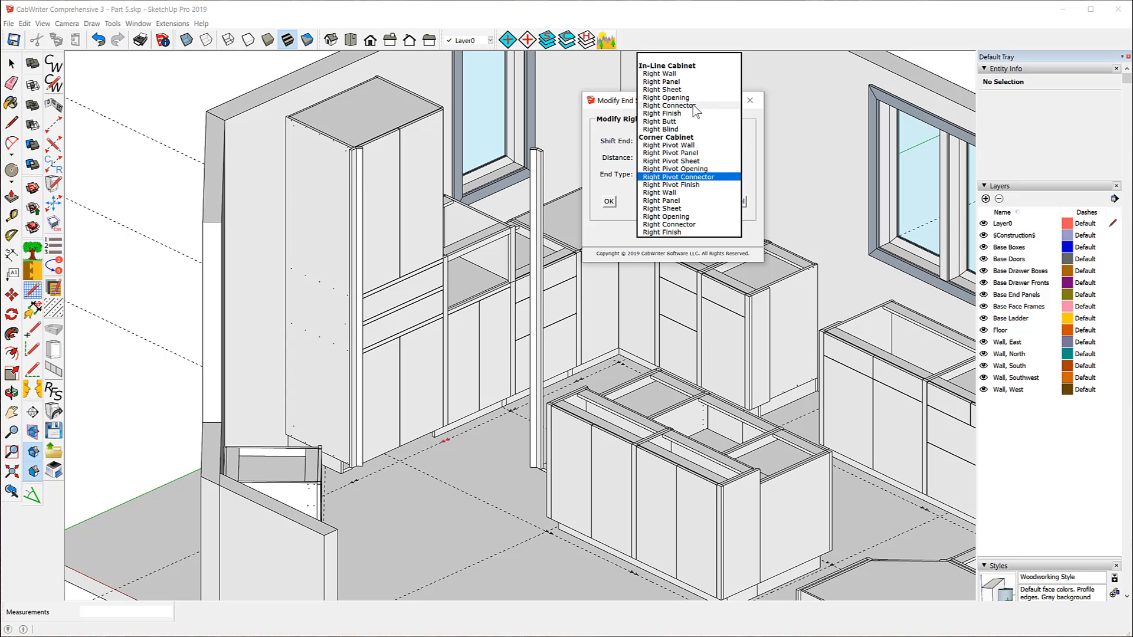
click(669, 106)
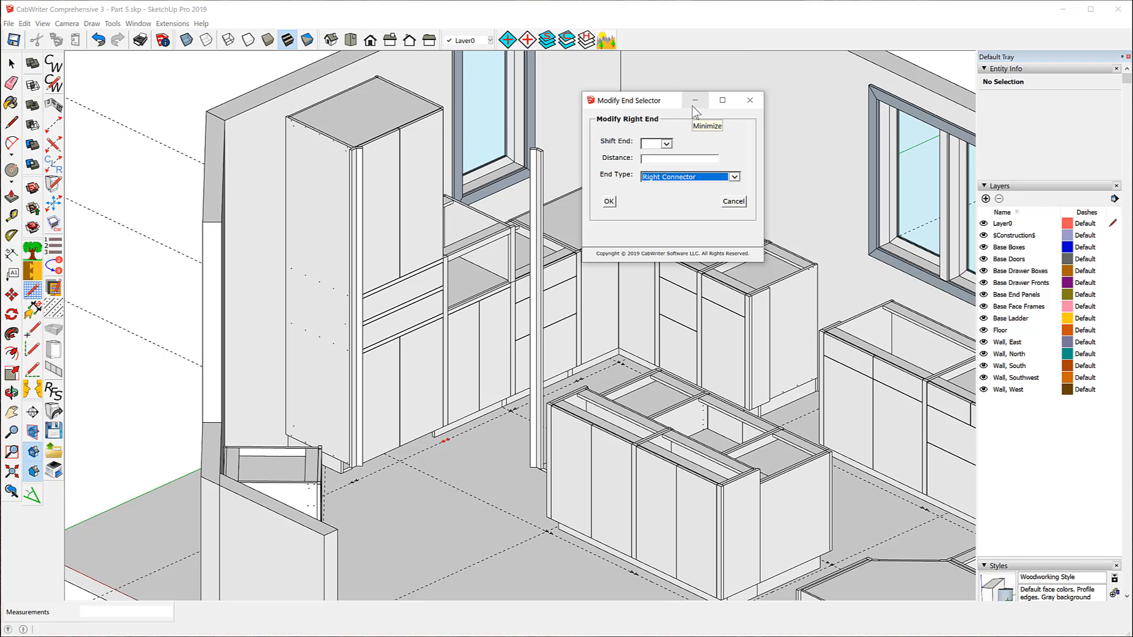
click(609, 202)
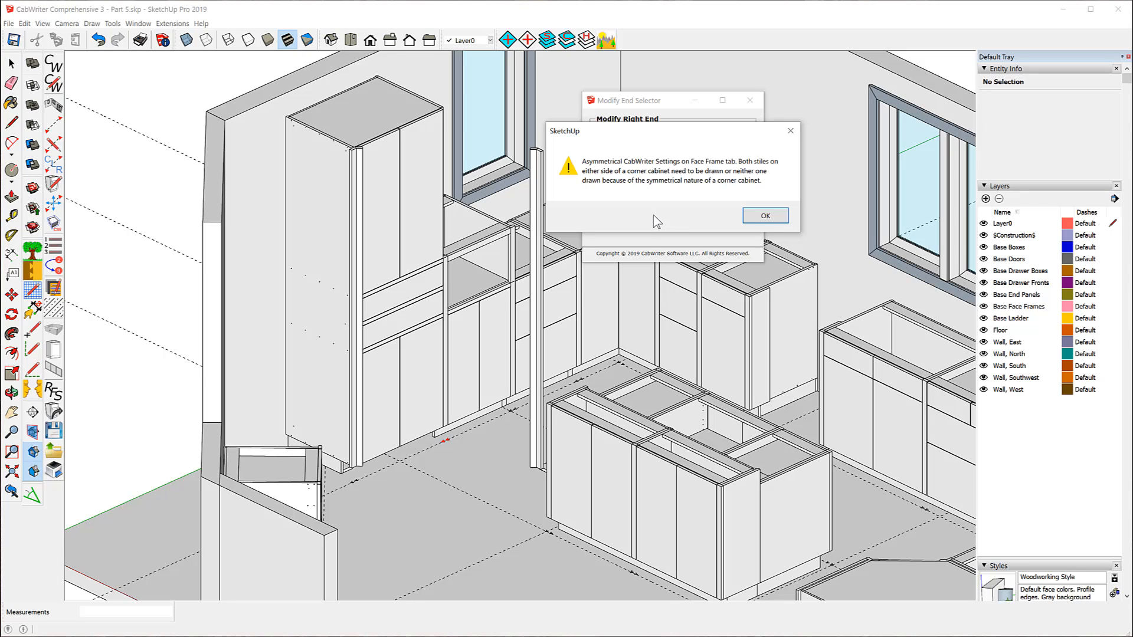
click(766, 216)
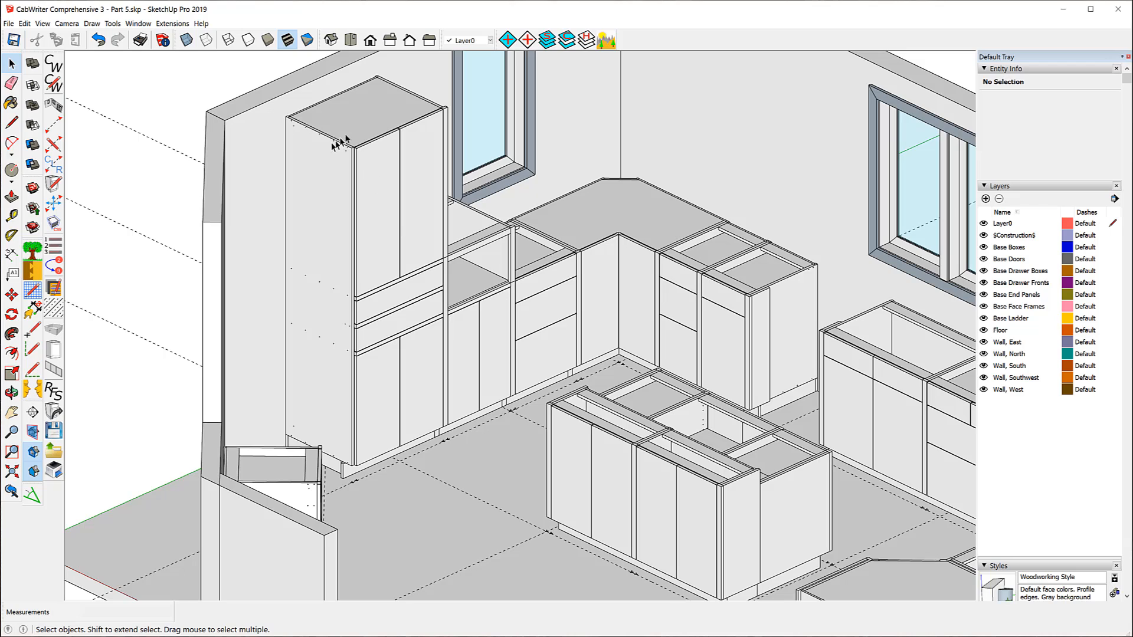
Edit the tall cabinet's story stick again, setting the left end type to the in-line Left Connector and keeping the right end, and redraw it
click(335, 167)
right_click(335, 167)
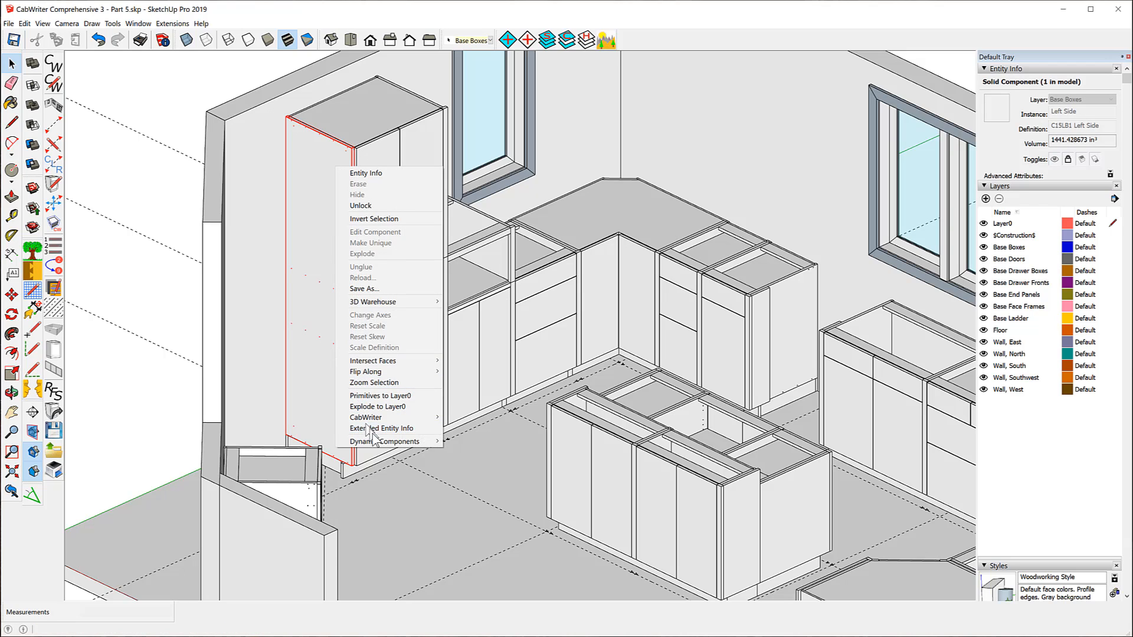
mouse_move(378, 417)
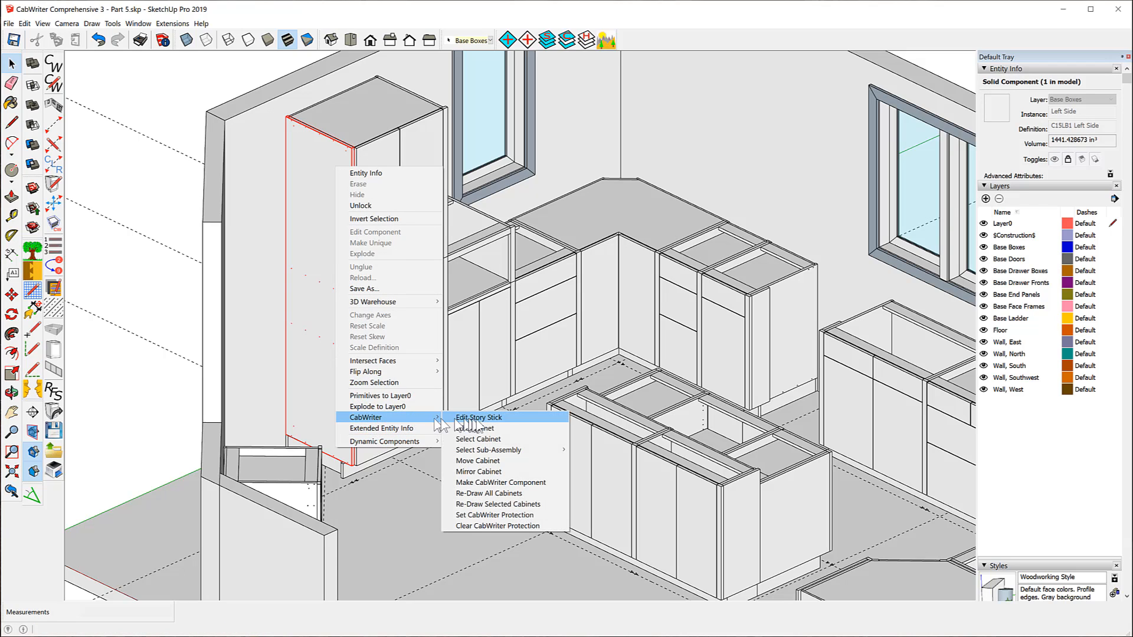
click(495, 416)
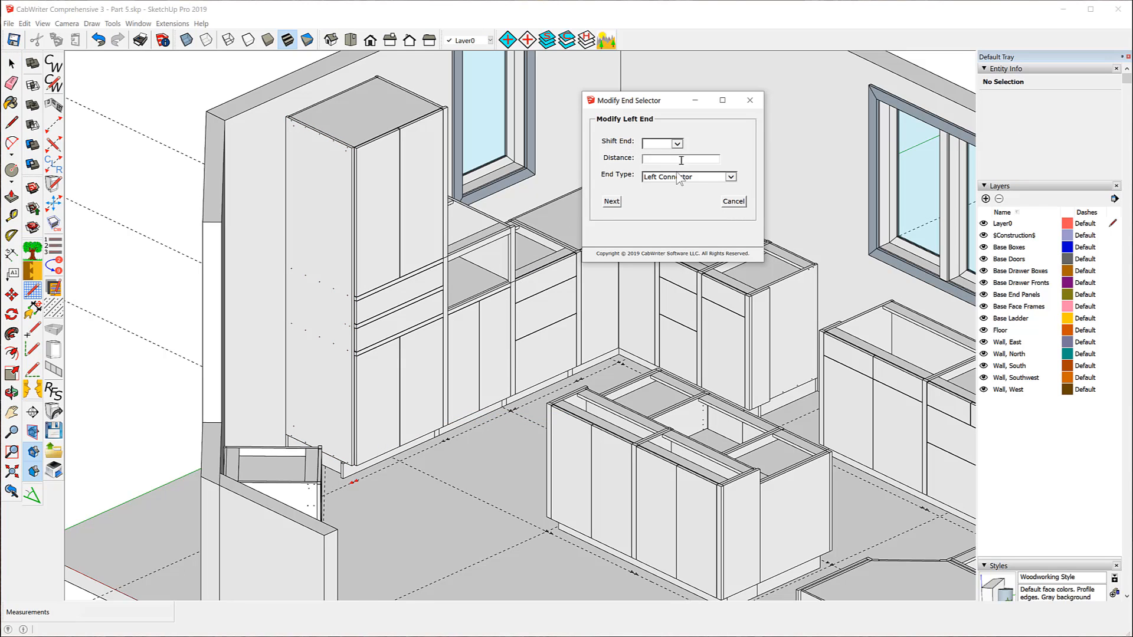
click(730, 177)
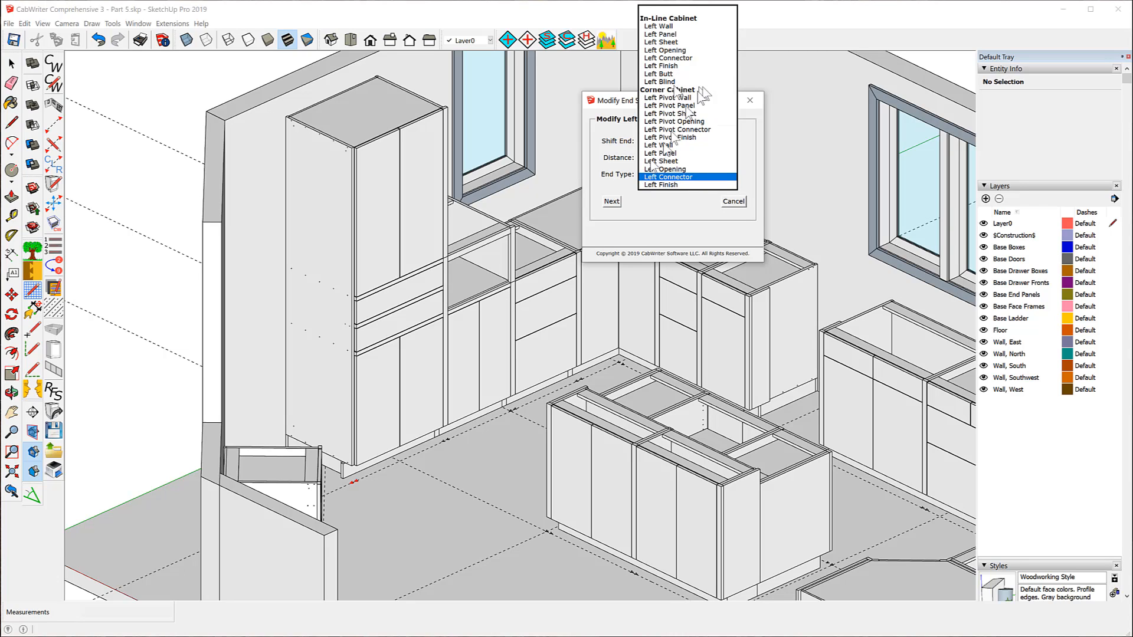
click(662, 58)
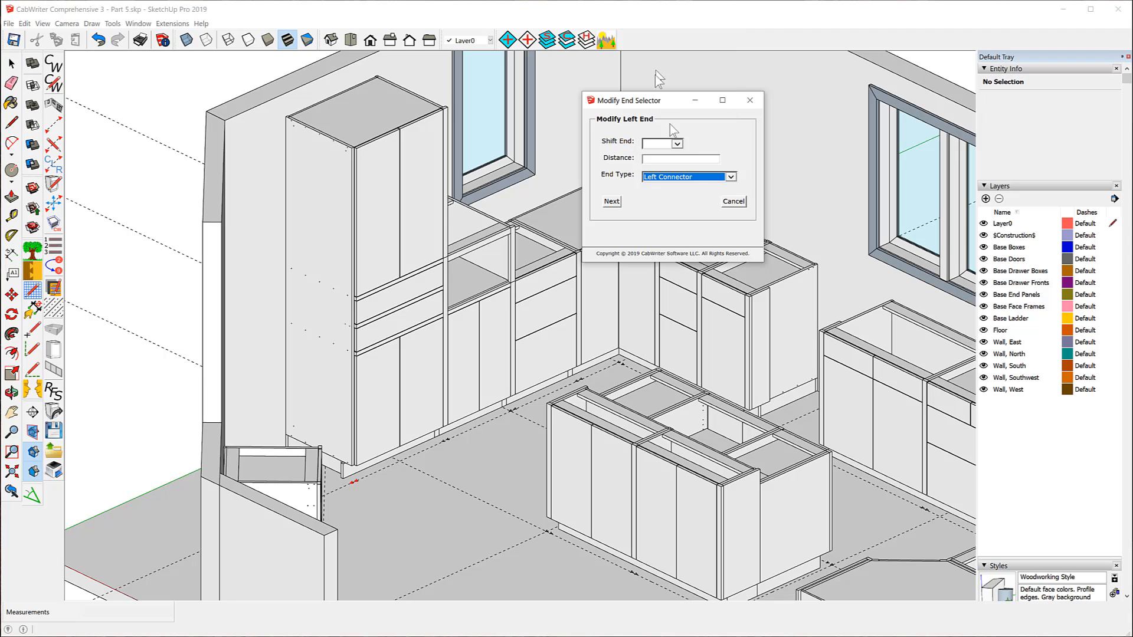
click(612, 201)
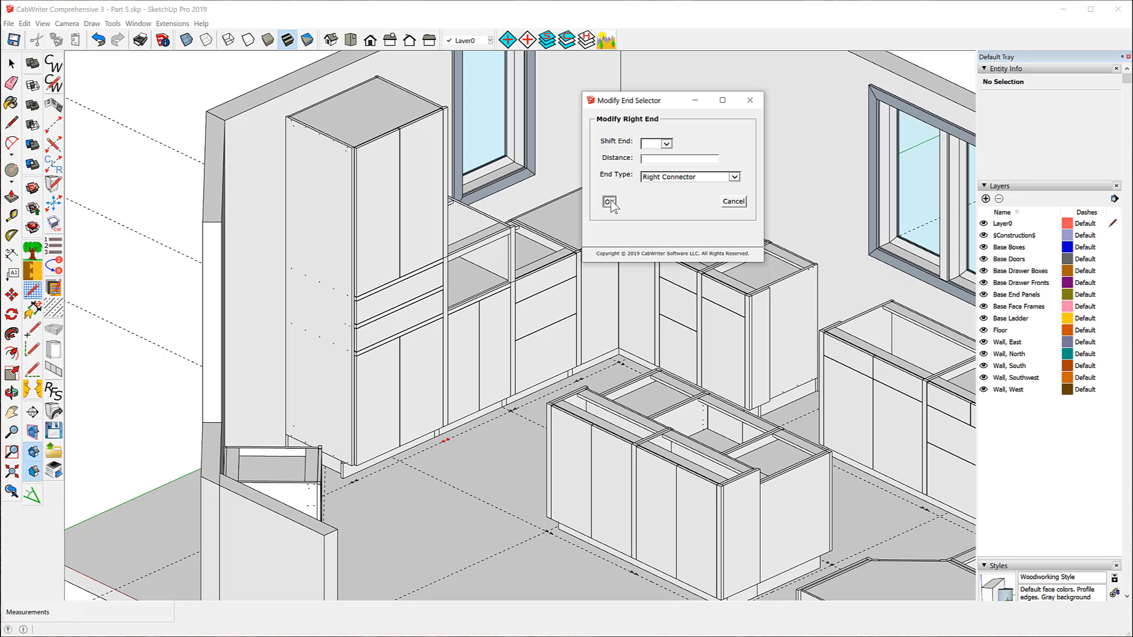
click(609, 202)
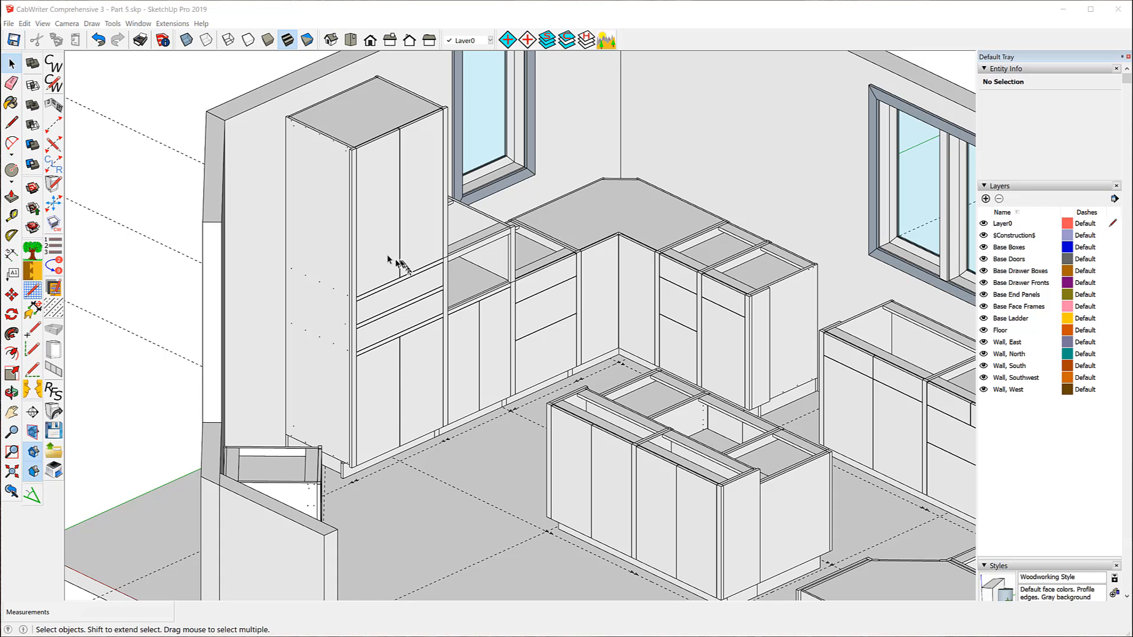
Renumber the tall cabinet as cabinet 8
click(376, 243)
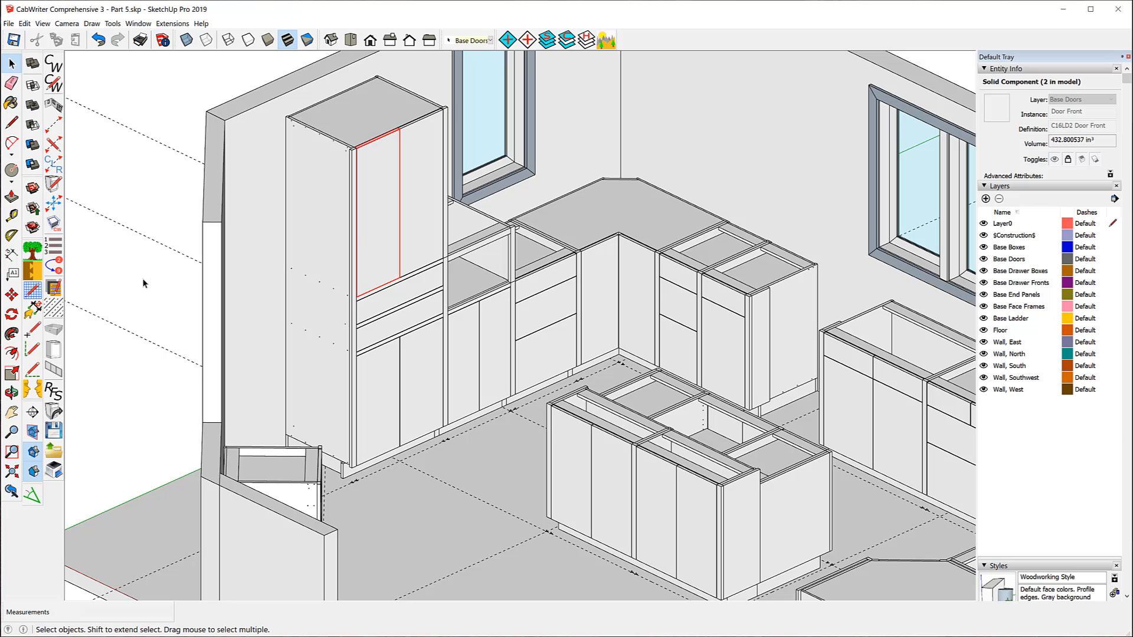
click(52, 269)
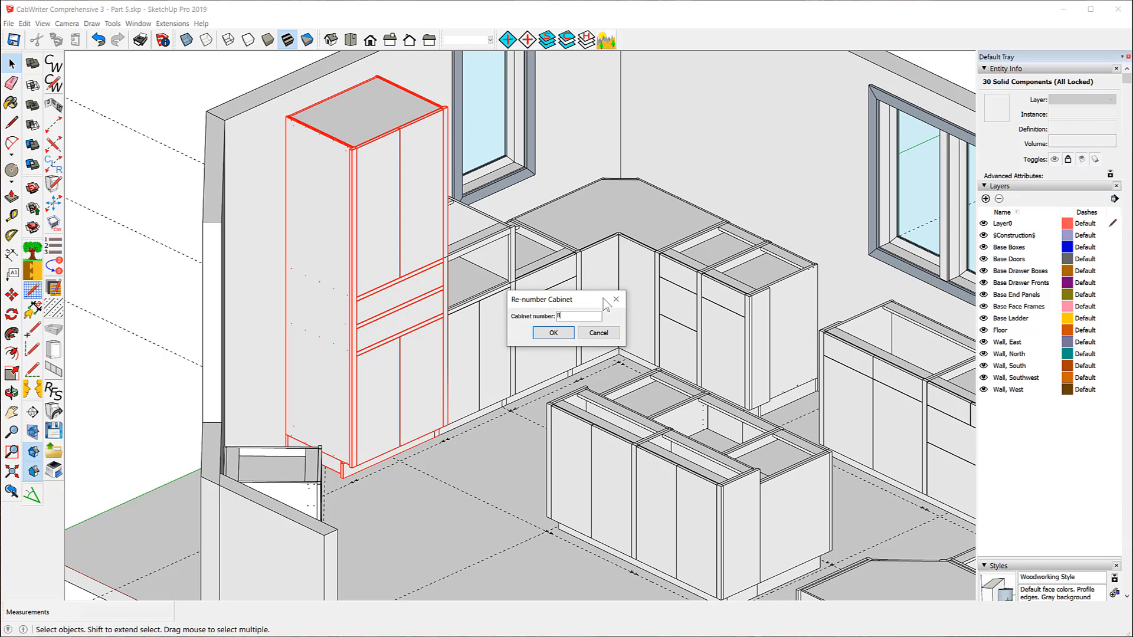
click(556, 333)
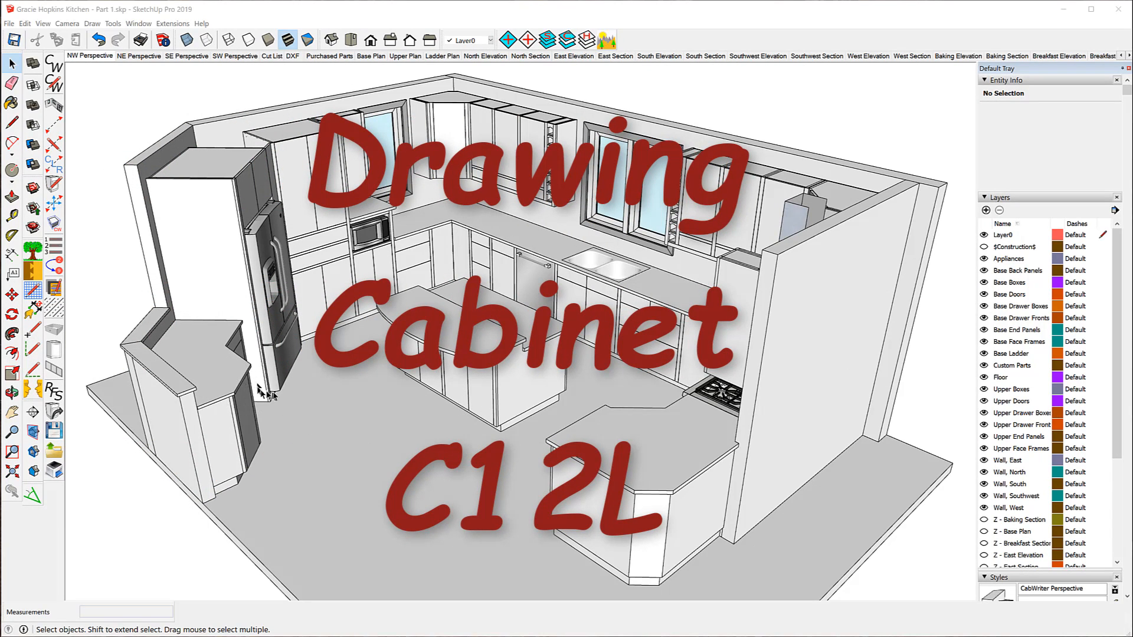
In the finished kitchen model, examine the angled base cabinet beside the refrigerator from several sides
scroll(121, 405, up, 5)
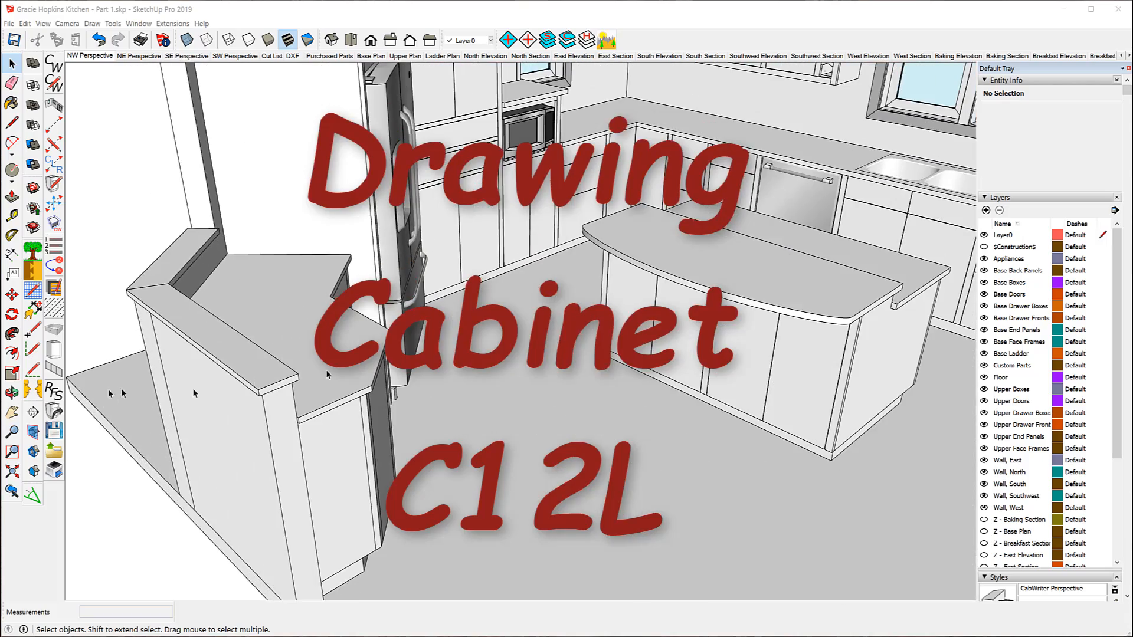
middle_drag(623, 370, 329, 366)
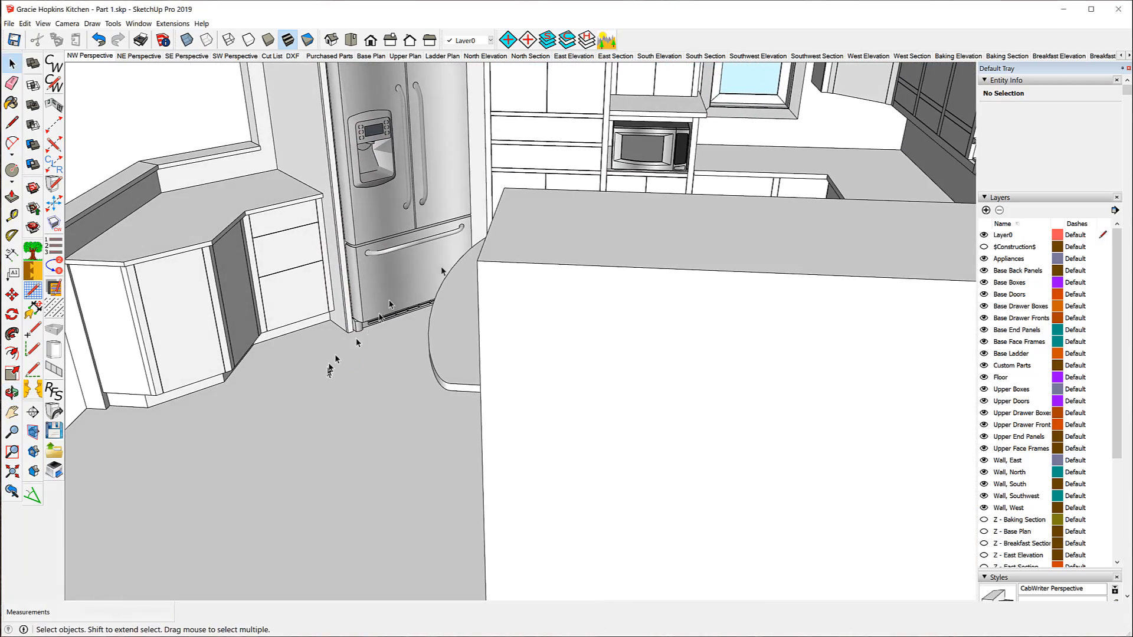
middle_drag(558, 223, 273, 253)
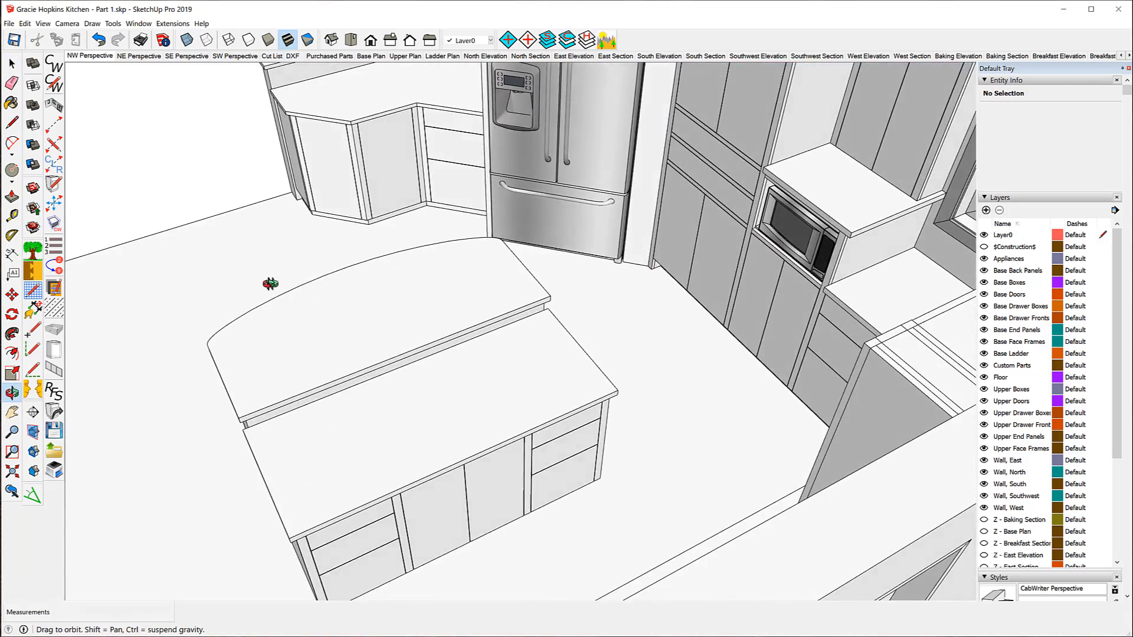
scroll(389, 371, up, 3)
scroll(358, 308, down, 3)
scroll(363, 140, up, 6)
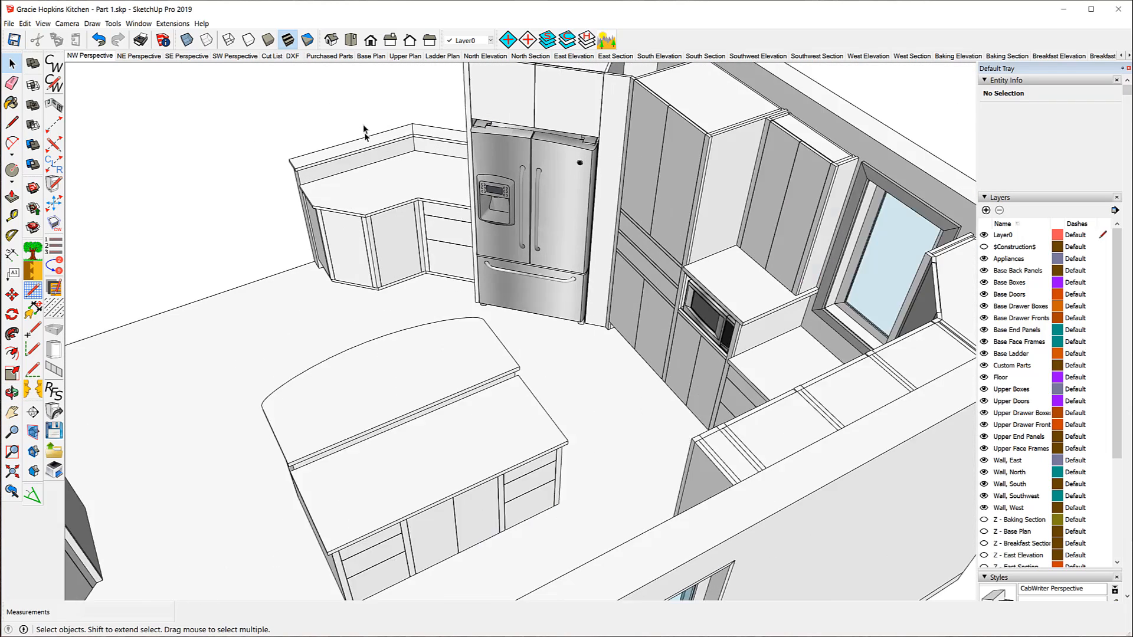
scroll(351, 146, up, 2)
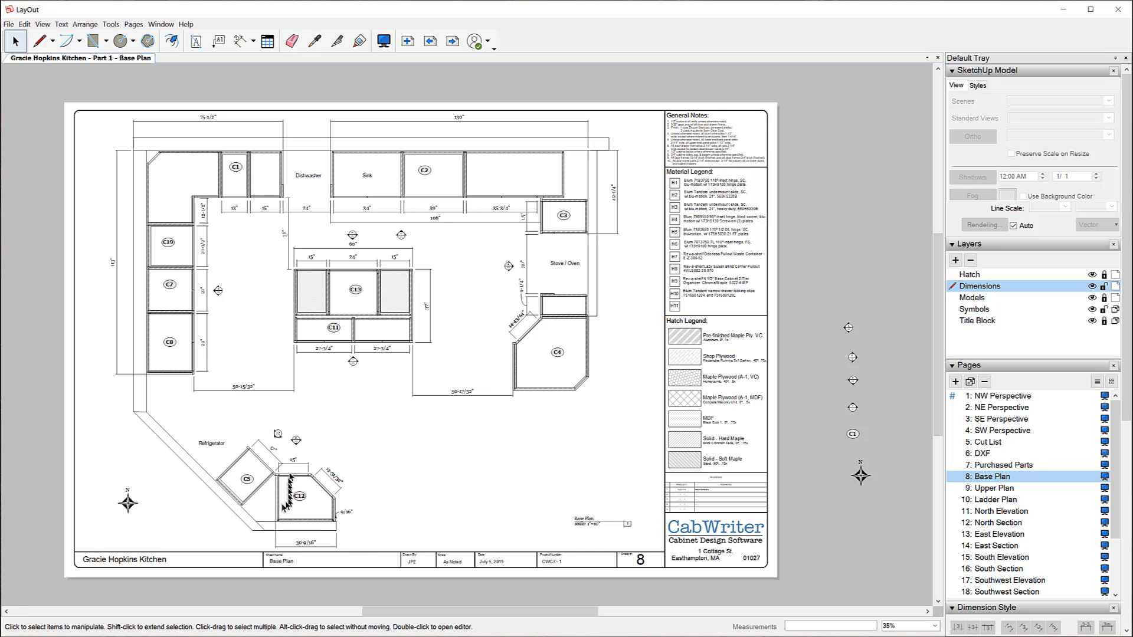
Switch to the LayOut Base Plan and examine cabinet C12's dimensions and its face frame corner joint with cabinet C5
scroll(264, 526, up, 5)
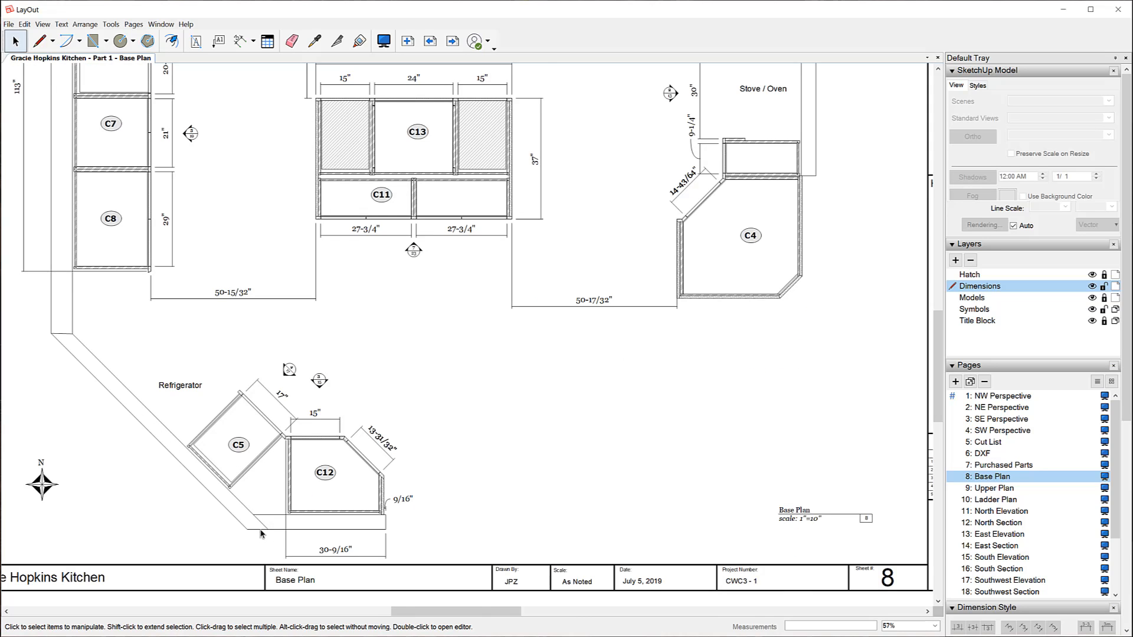
scroll(262, 530, up, 3)
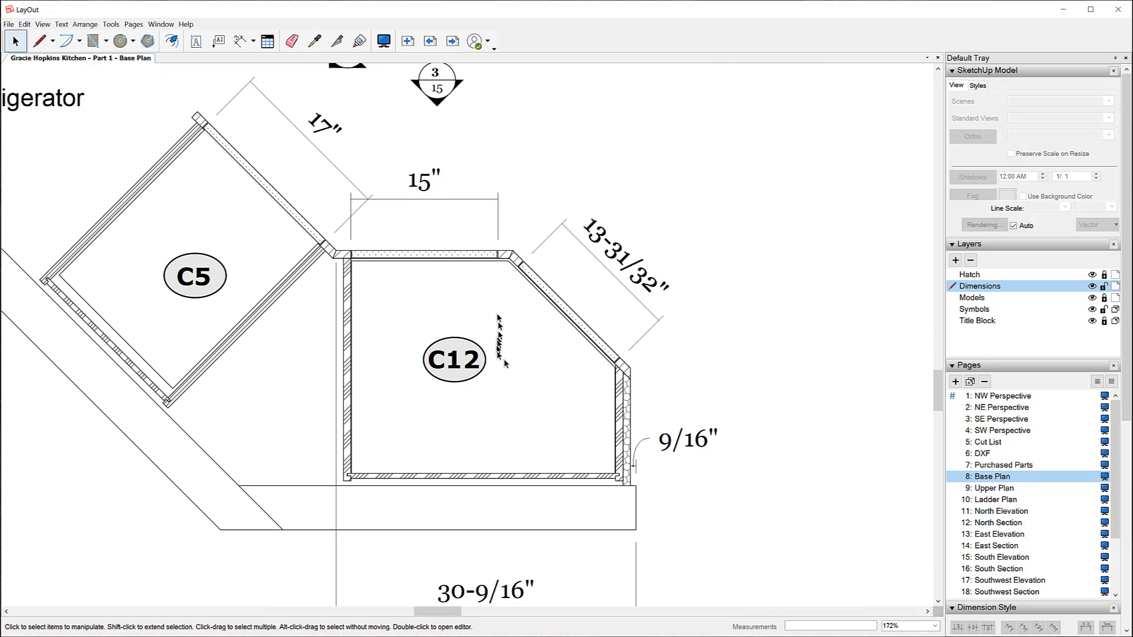
scroll(644, 184, down, 2)
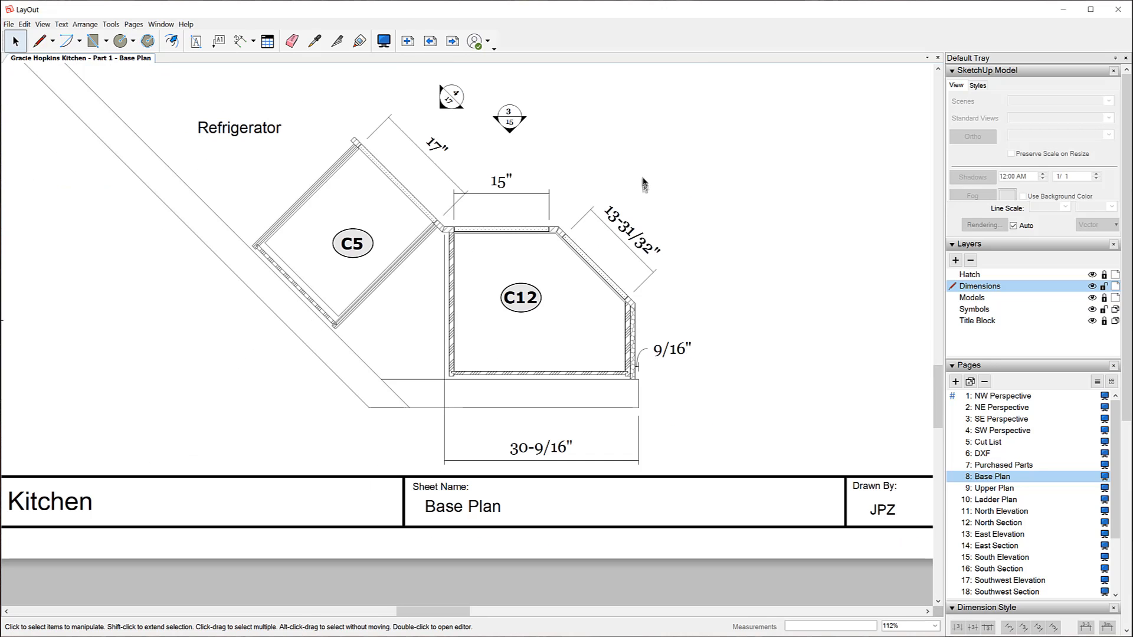
scroll(571, 465, up, 3)
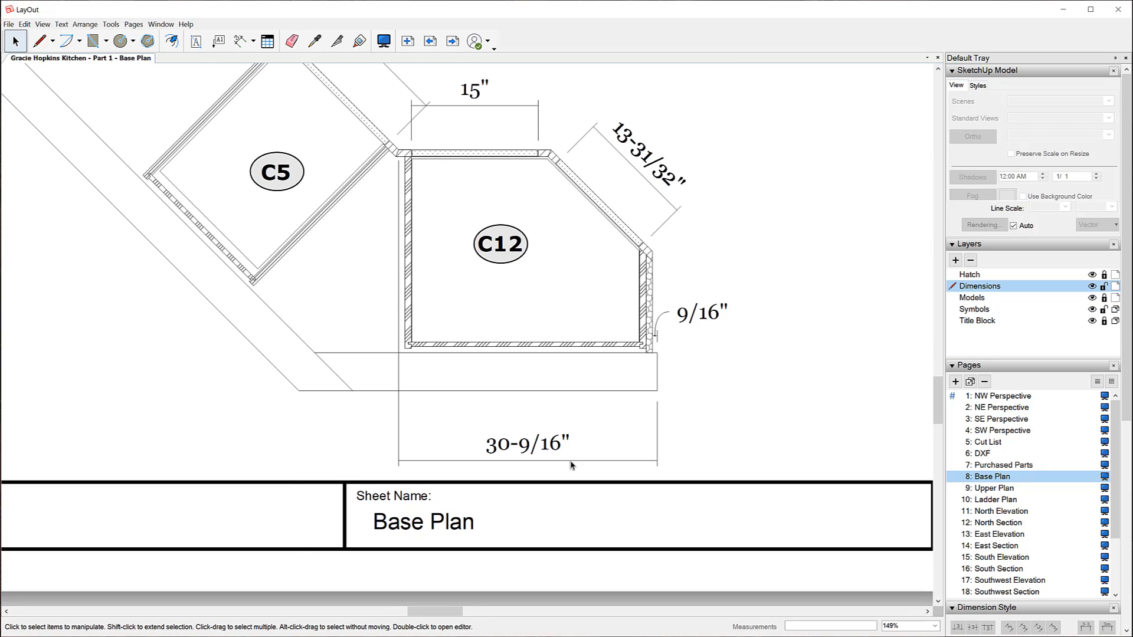
scroll(571, 466, up, 1)
scroll(571, 465, down, 1)
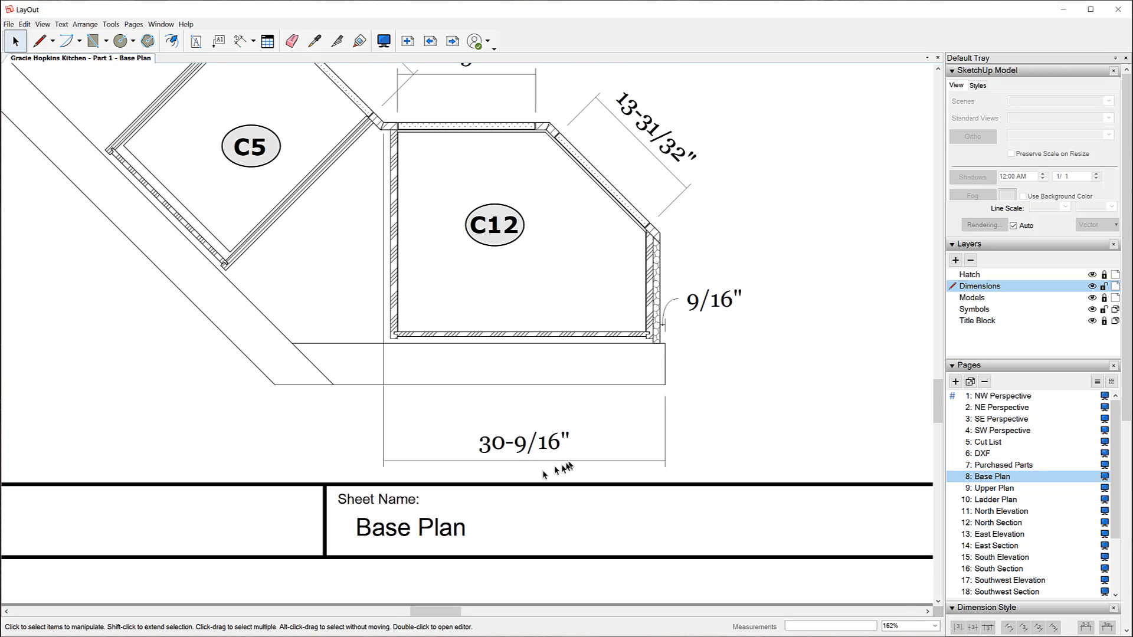
scroll(518, 484, down, 1)
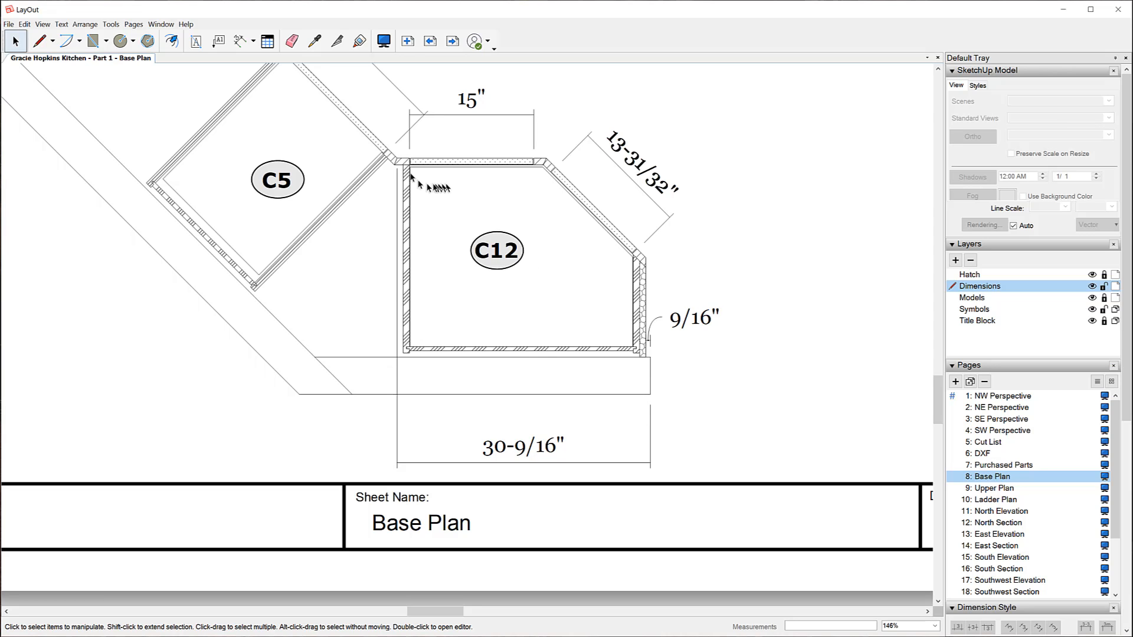
scroll(398, 156, up, 8)
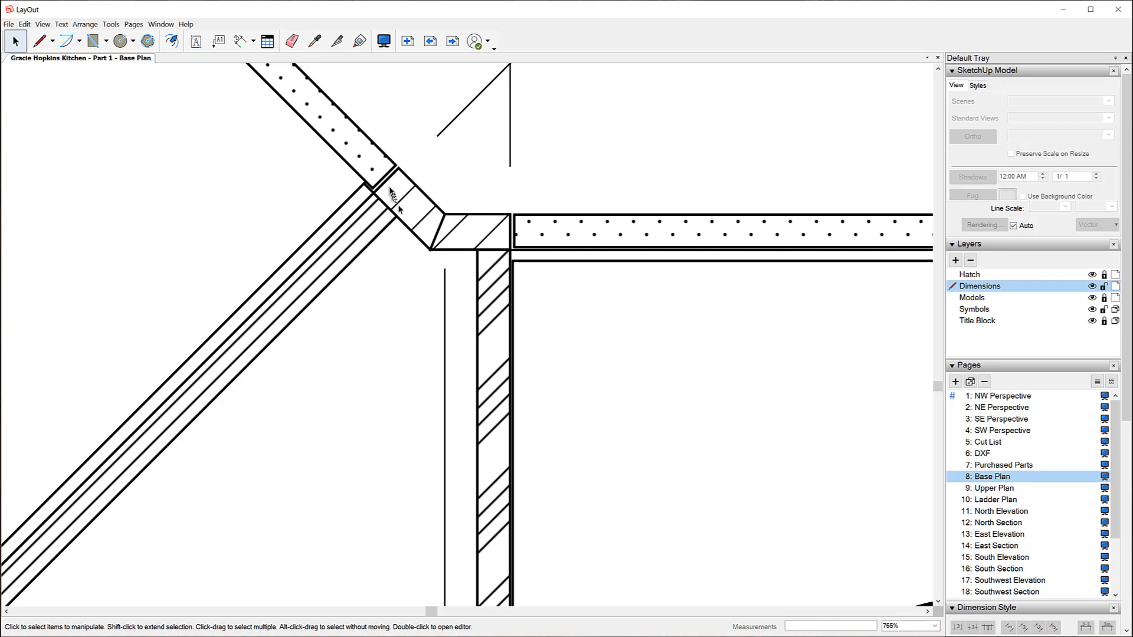
scroll(390, 191, down, 6)
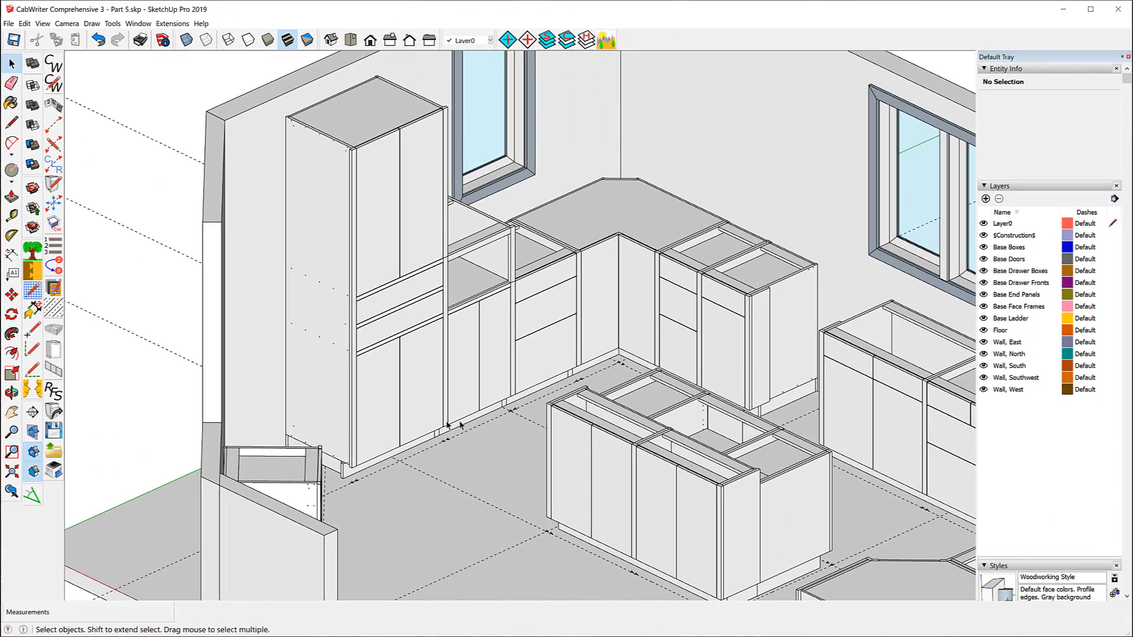
Add a floor guide parallel to the south wall, offset 24" from the wall's base edge, beside the angled drawer cabinet
middle_drag(547, 350, 283, 399)
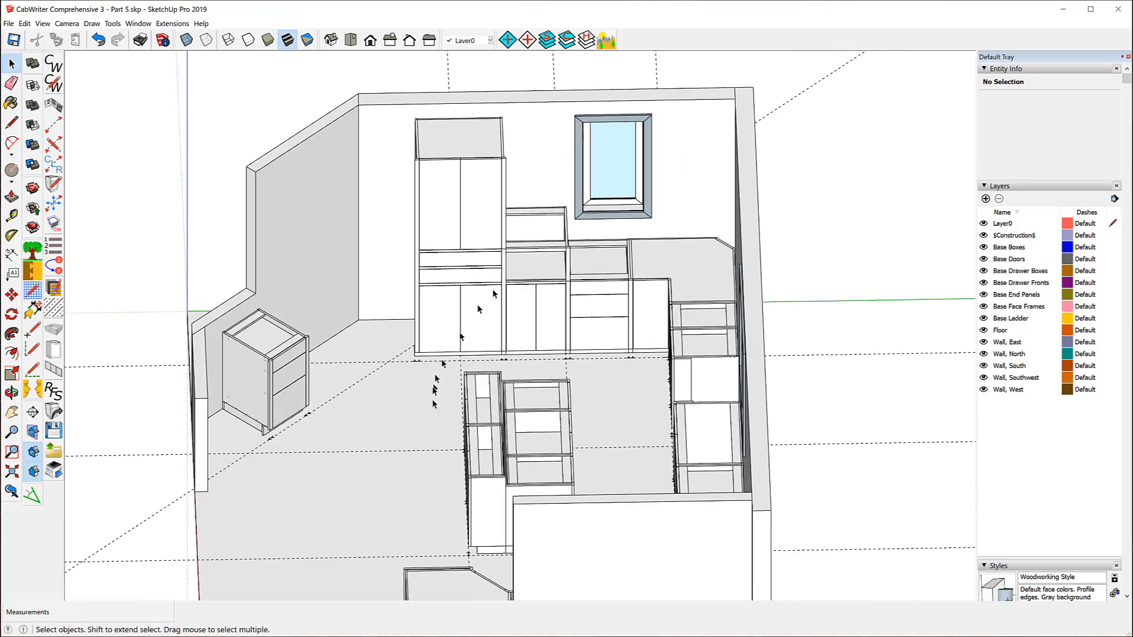
middle_drag(467, 380, 202, 387)
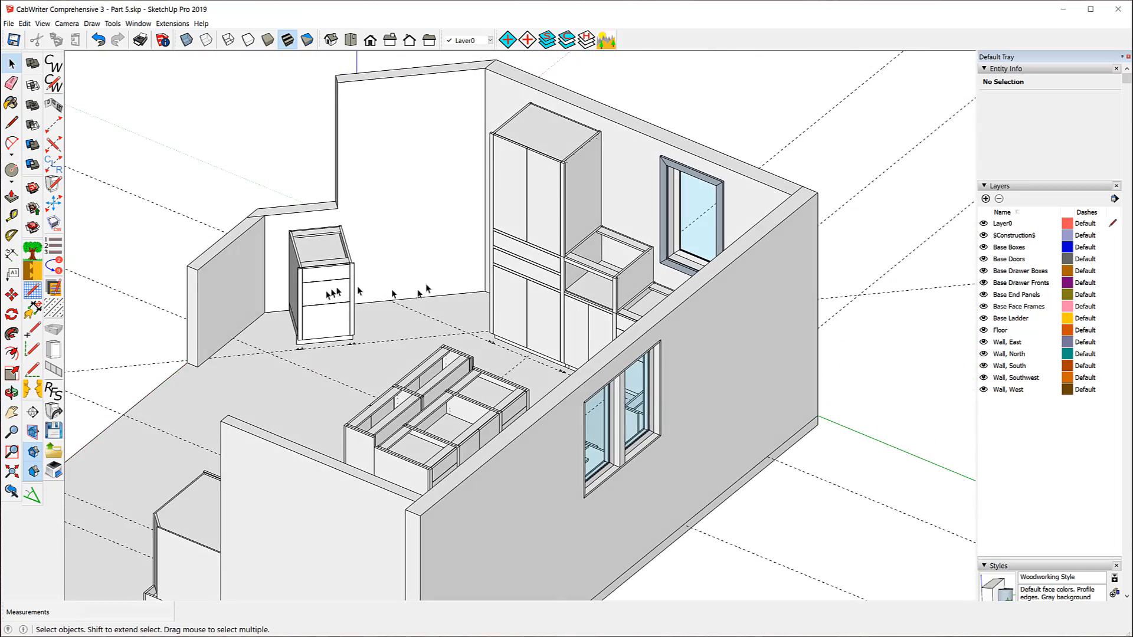
middle_drag(427, 288, 213, 309)
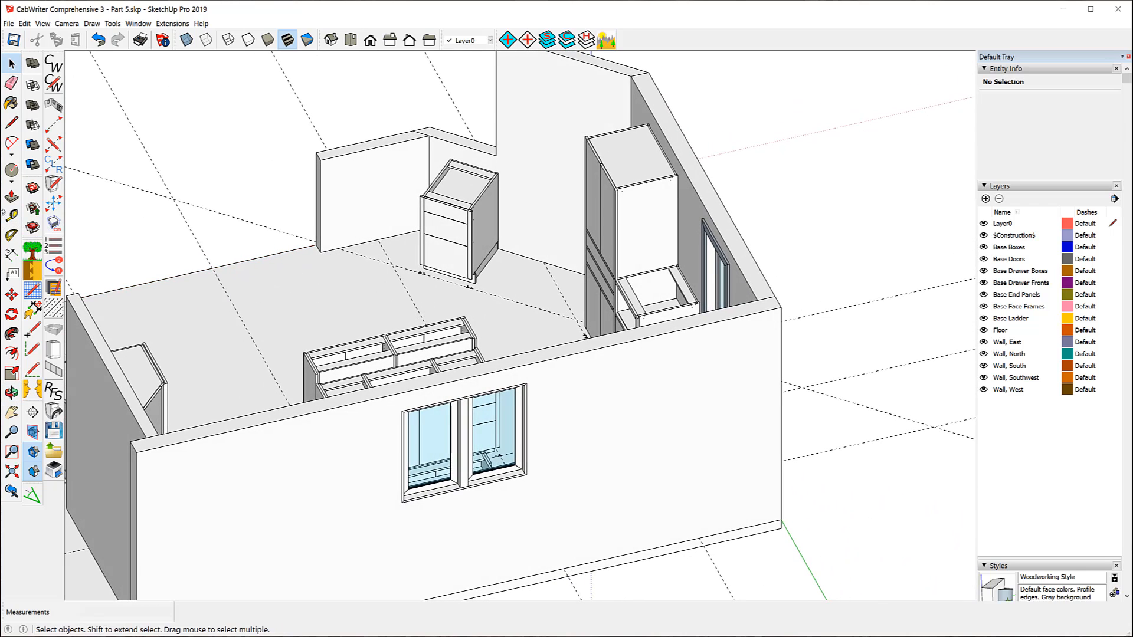
click(12, 217)
scroll(378, 243, up, 5)
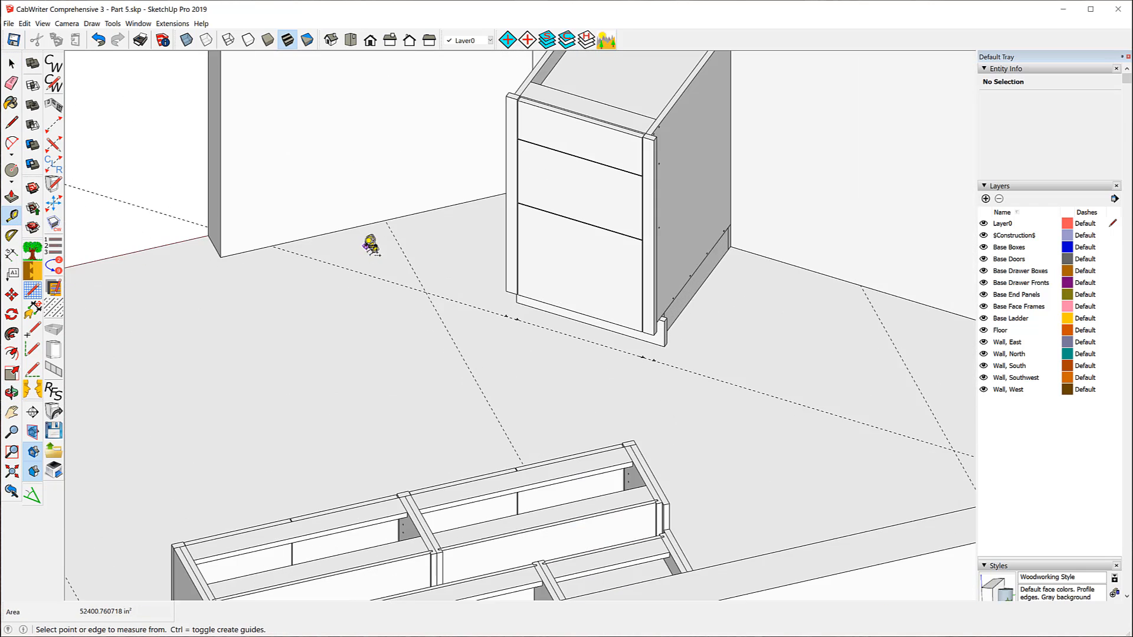
click(329, 233)
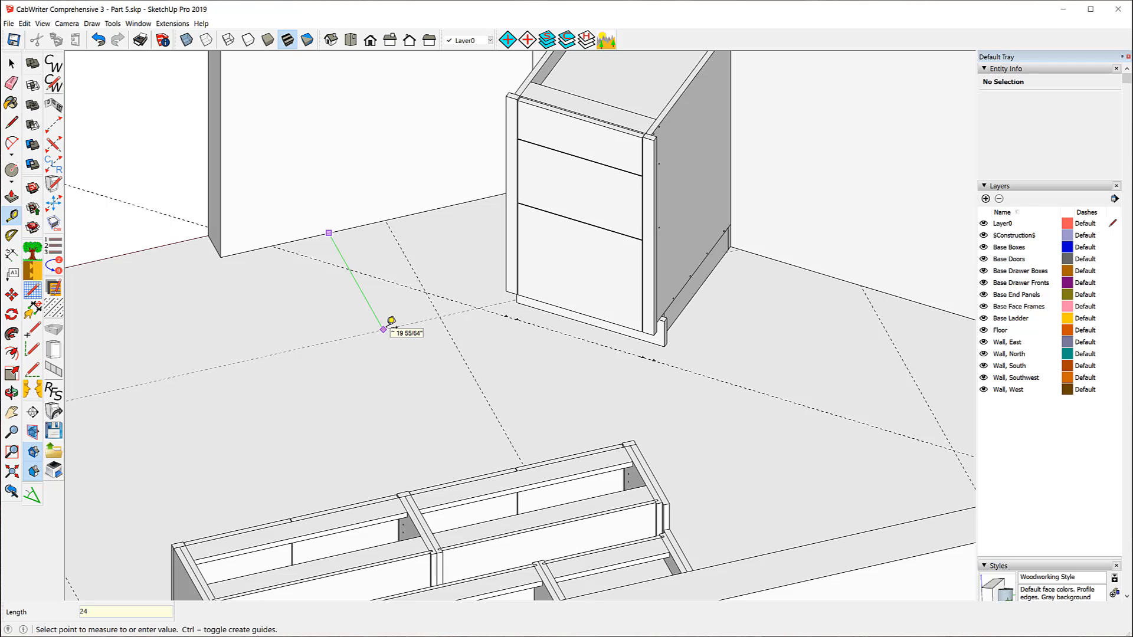
text(24)
key(Return)
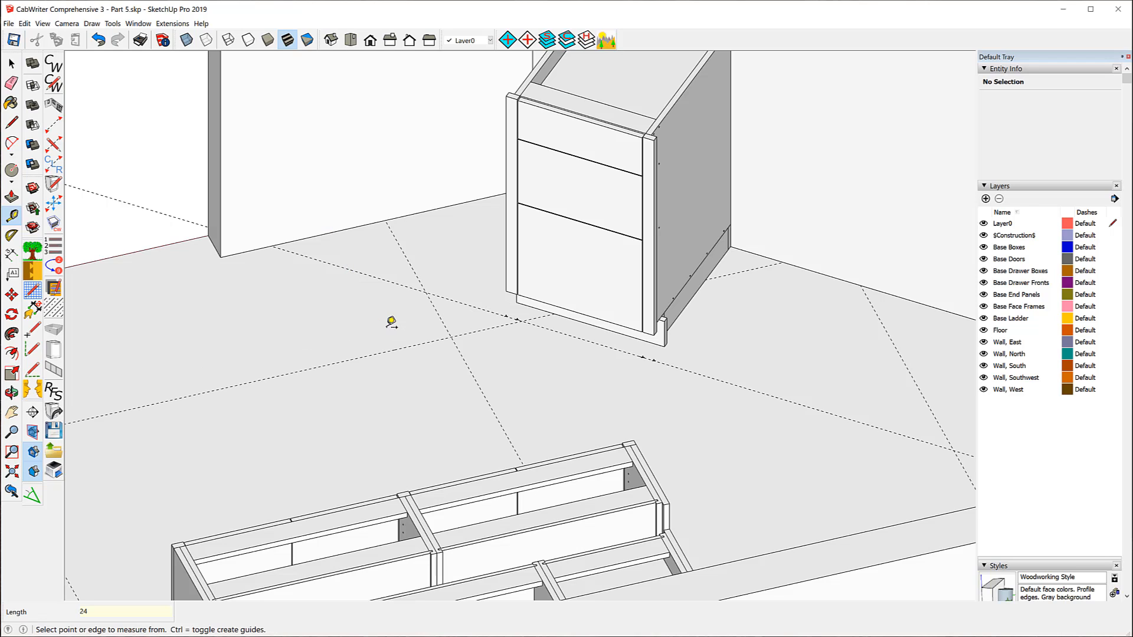
Add two floor guides parallel to the south wall's end edge, offset 9/16" and 30 9/16" from it
click(217, 238)
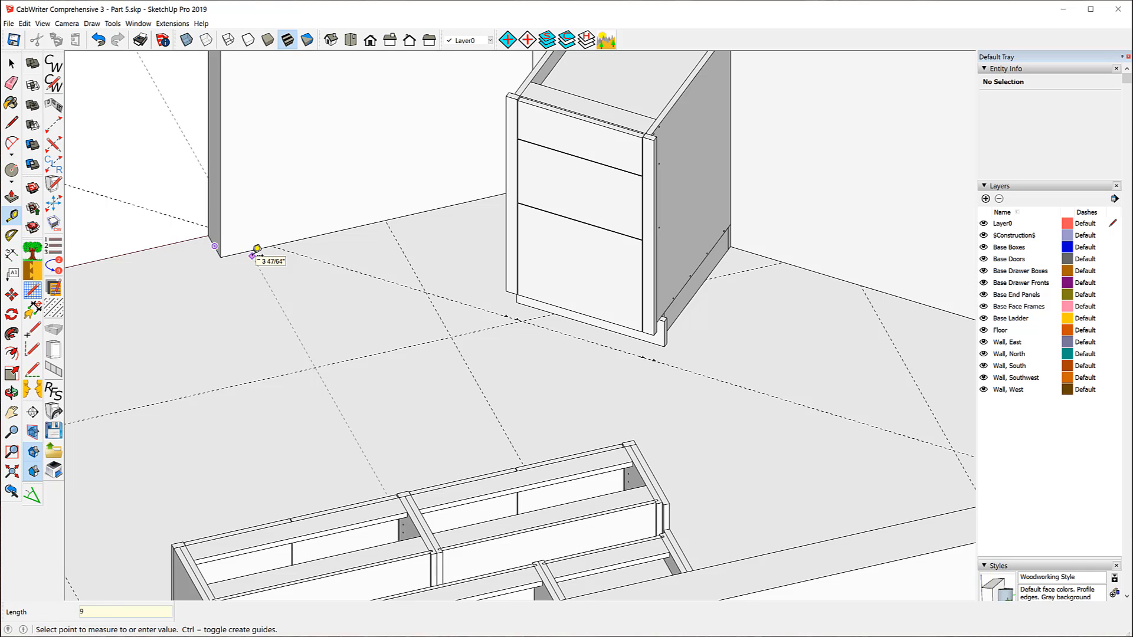
text(9/16)
key(Return)
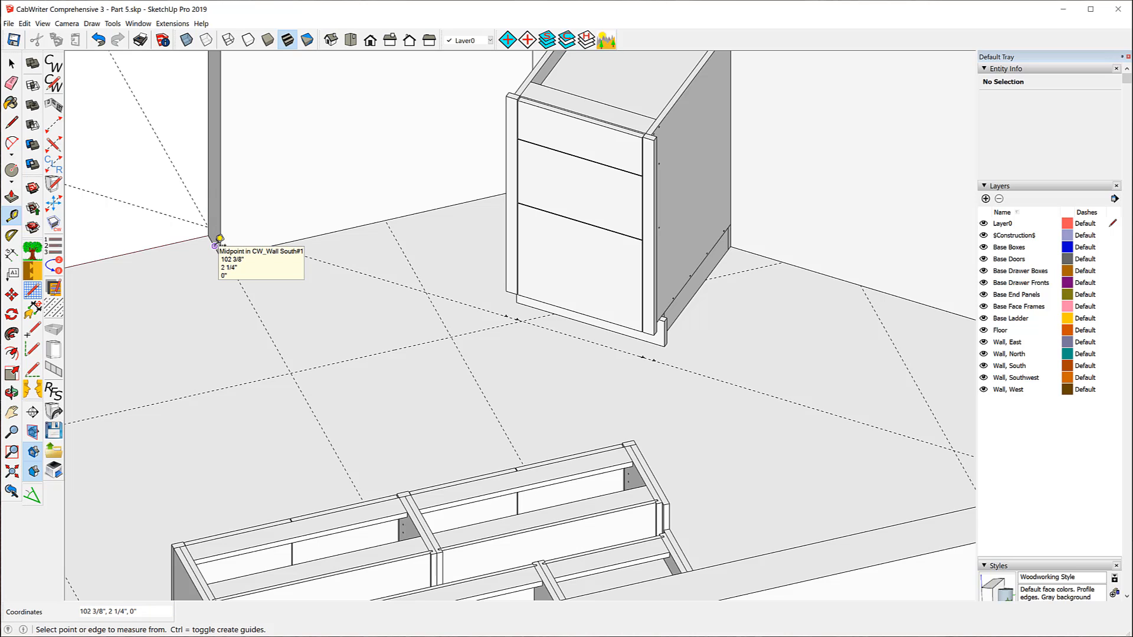
click(217, 241)
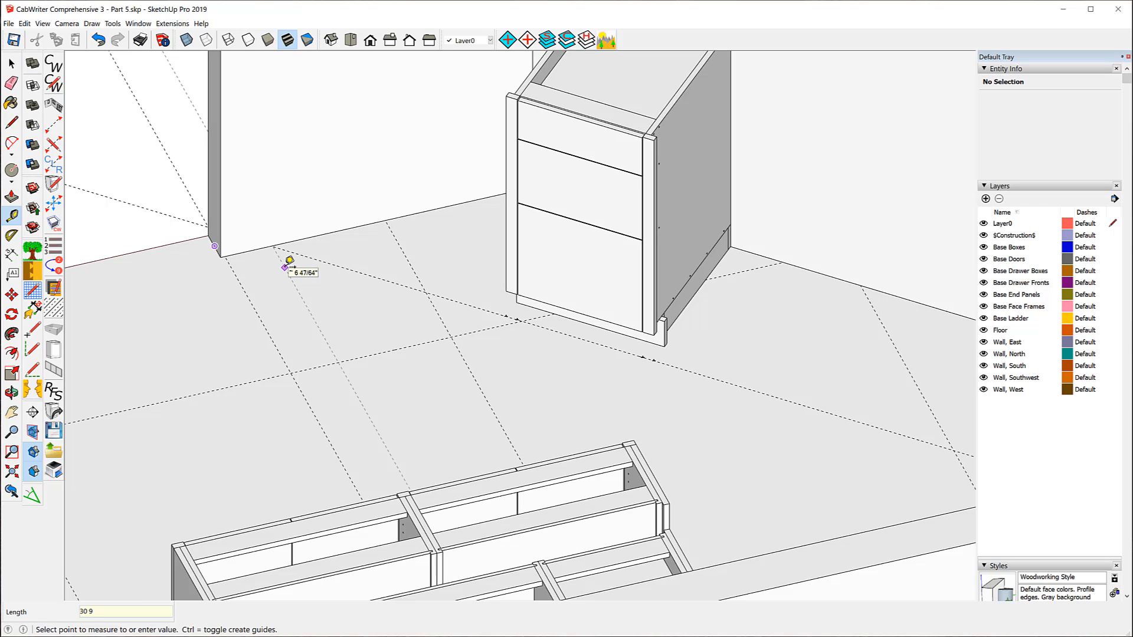
click(289, 260)
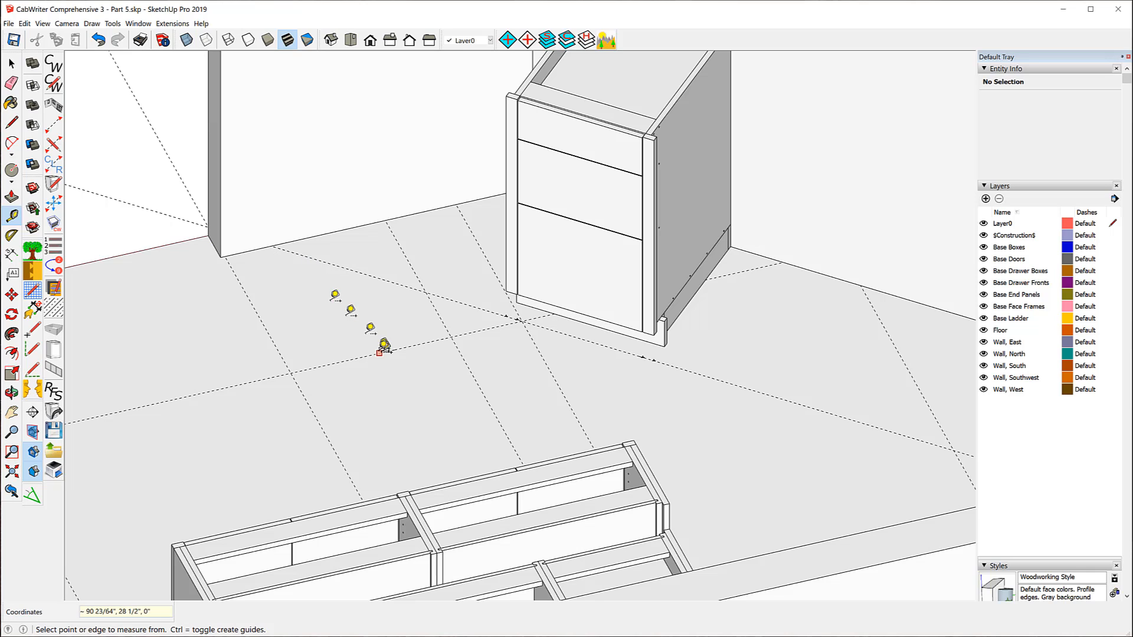
click(274, 342)
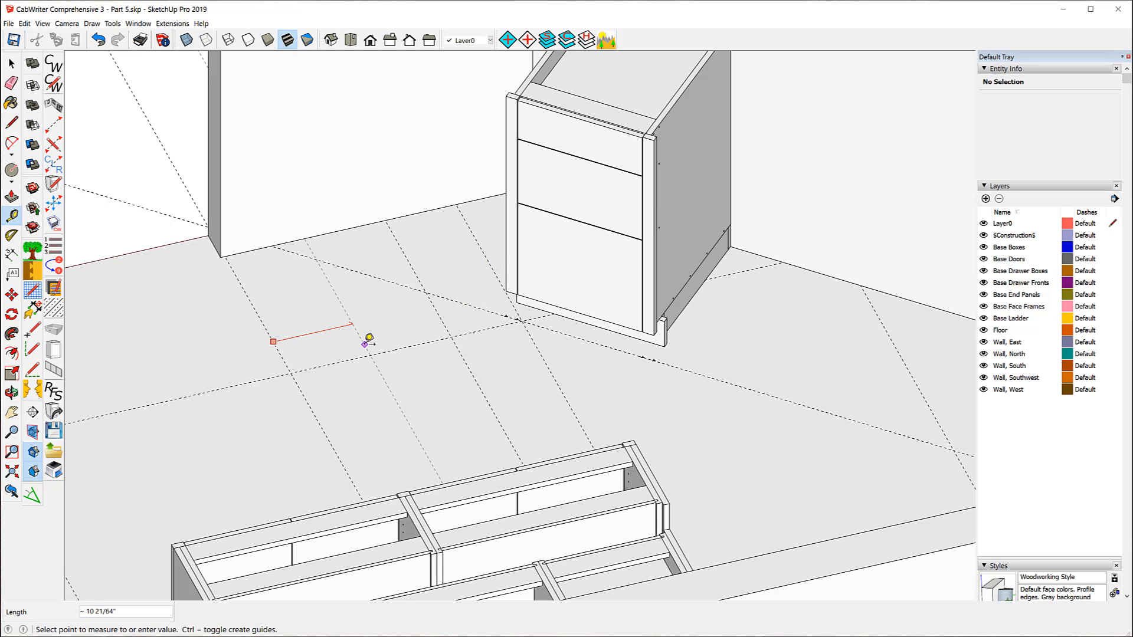
click(368, 338)
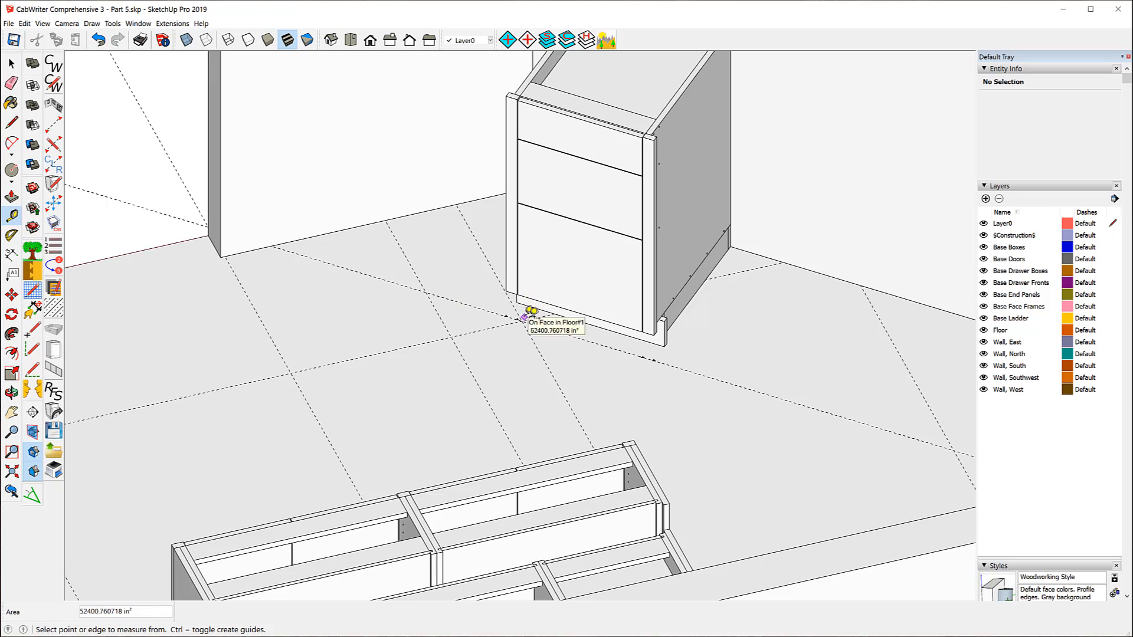
click(543, 311)
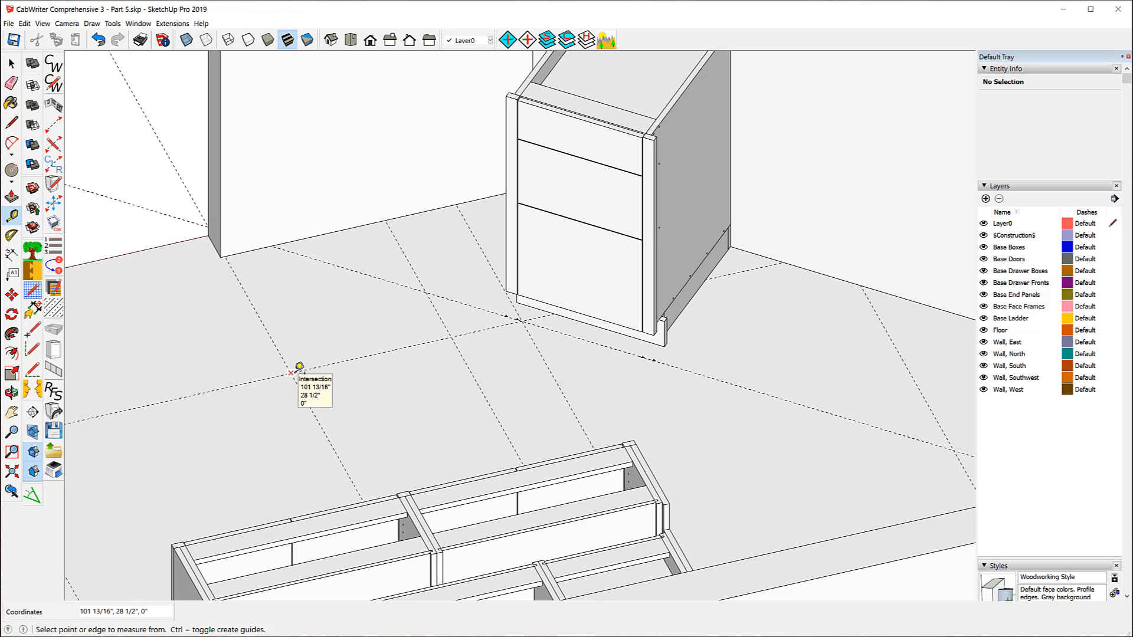
Draw the left story stick stile from the intersection of the 24" and 9/16" guides, using the in-line Left Sheet end type
click(54, 125)
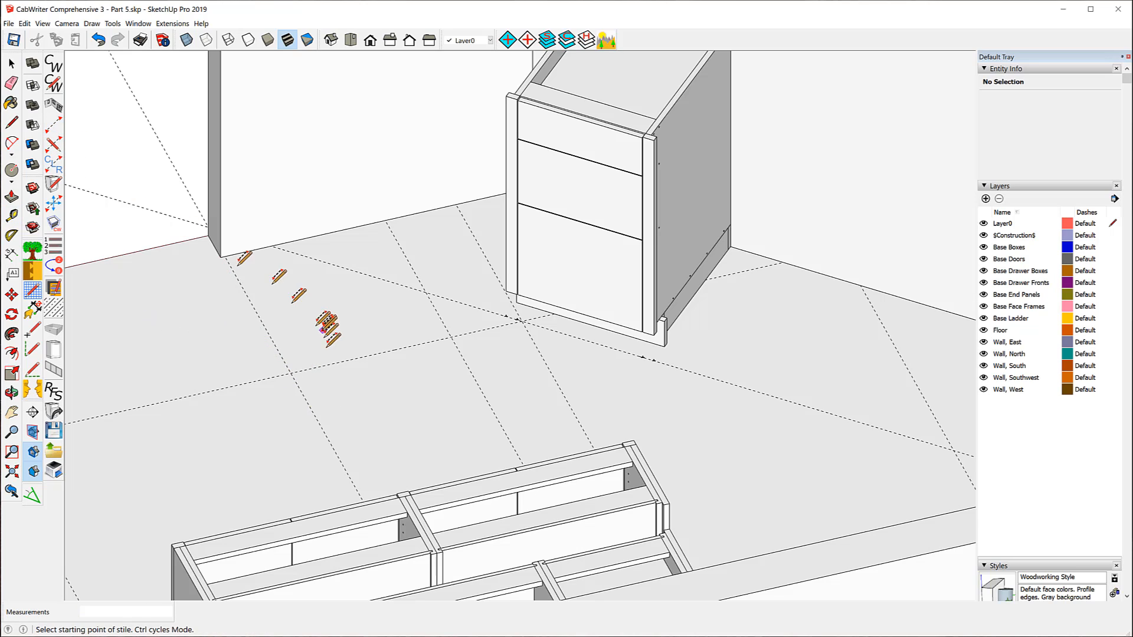
click(290, 372)
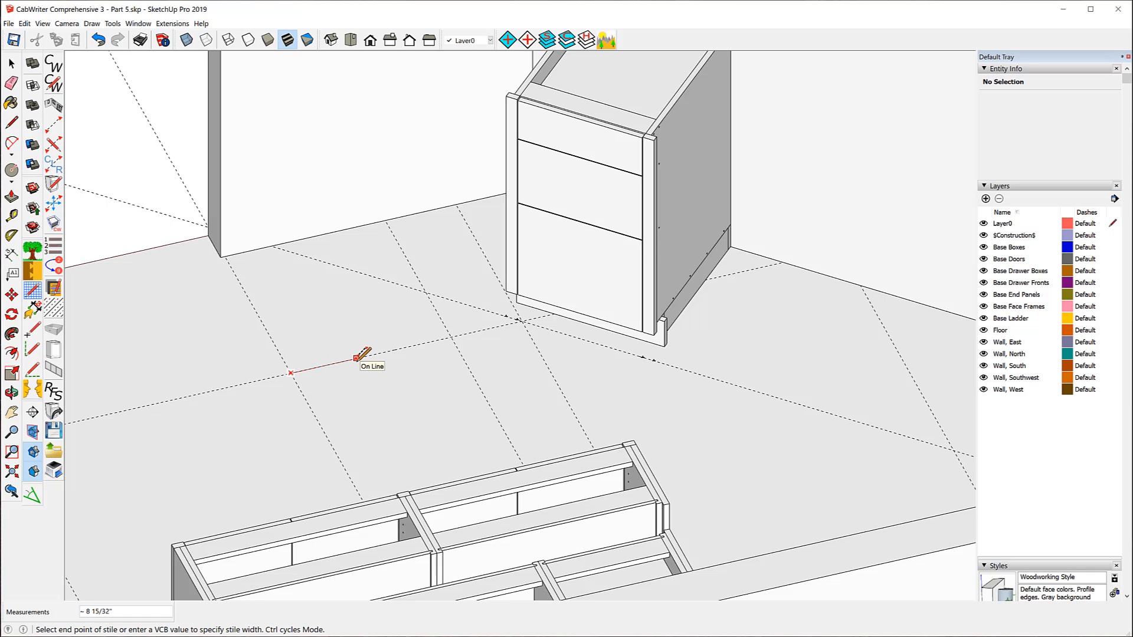
click(356, 358)
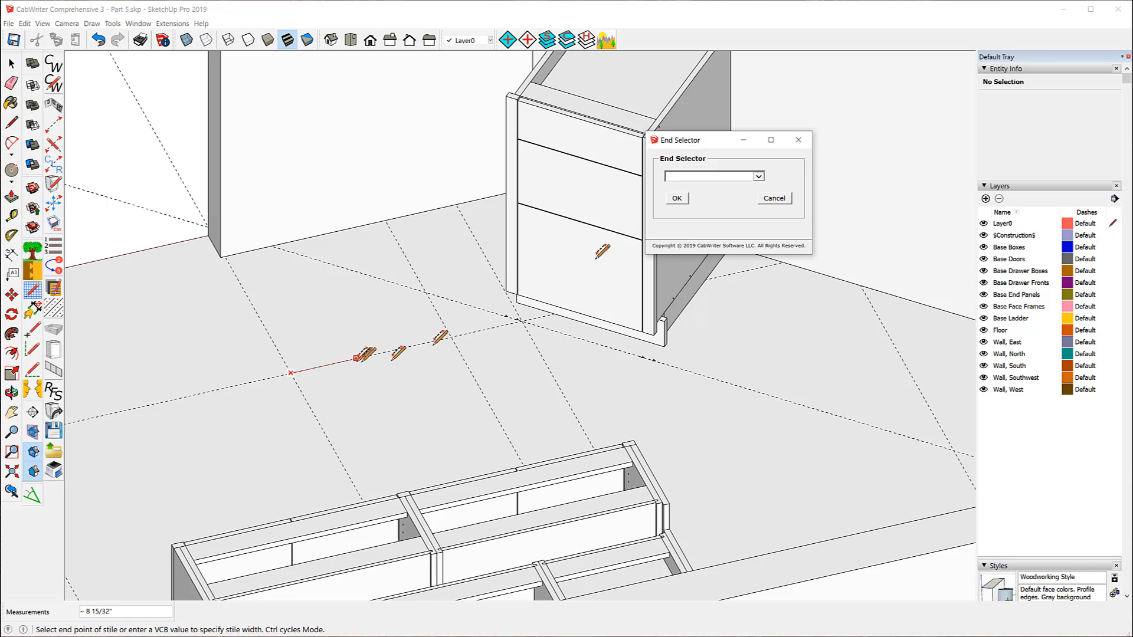
click(759, 176)
click(693, 209)
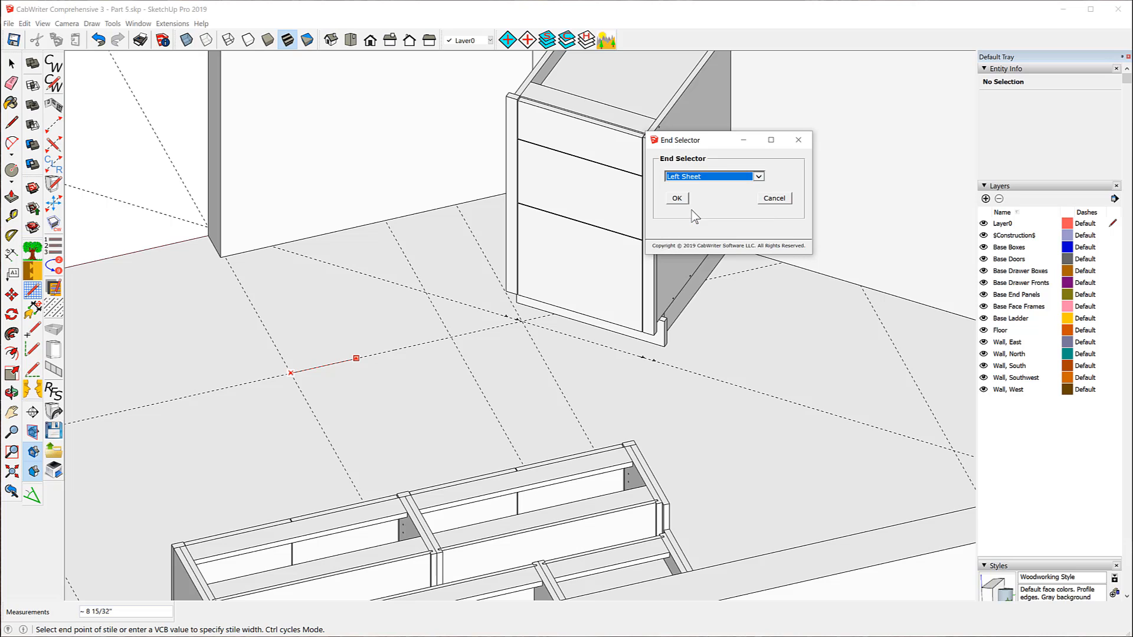
click(676, 200)
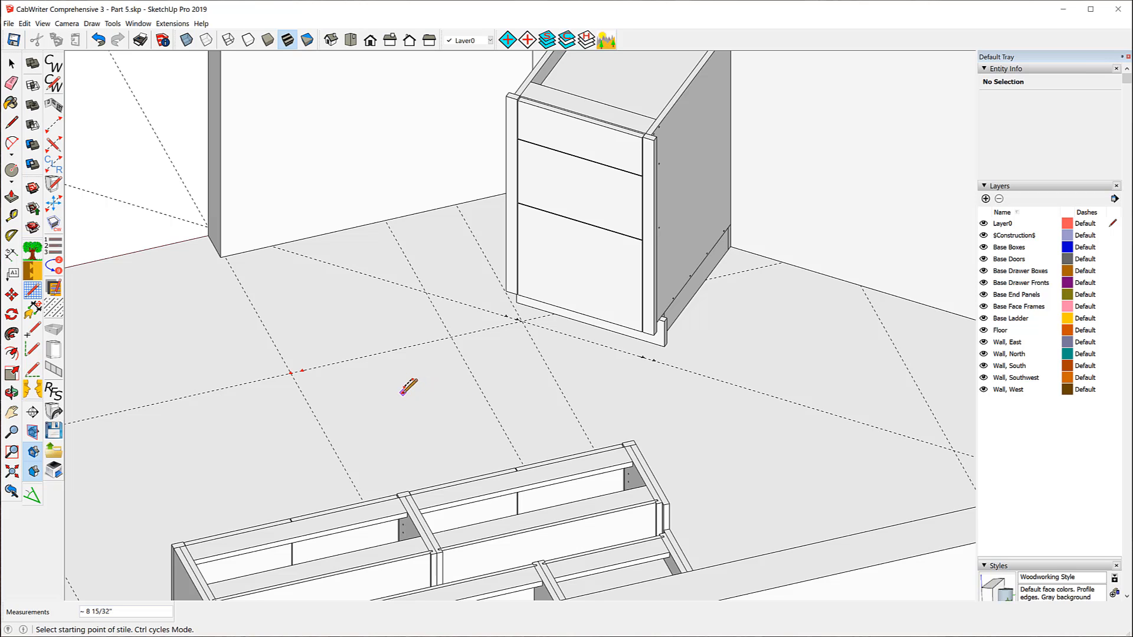
Try to draw the right stile directly from the intersection of the 24" and 30 9/16" guides near the drawer cabinet's corner
scroll(518, 323, up, 3)
scroll(519, 328, up, 6)
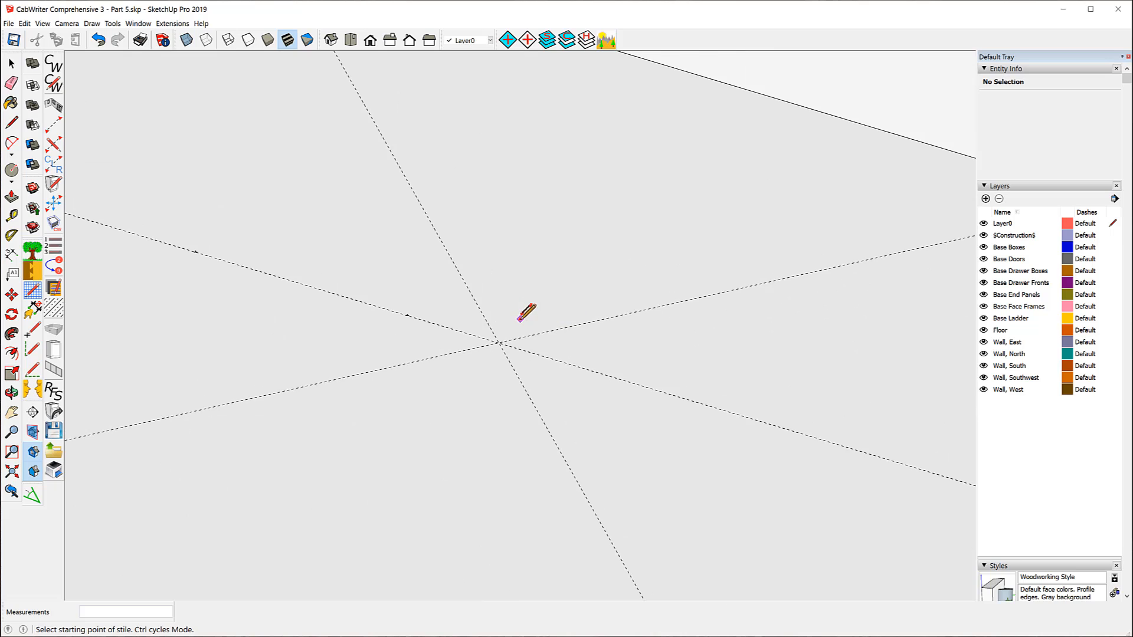
scroll(519, 319, up, 3)
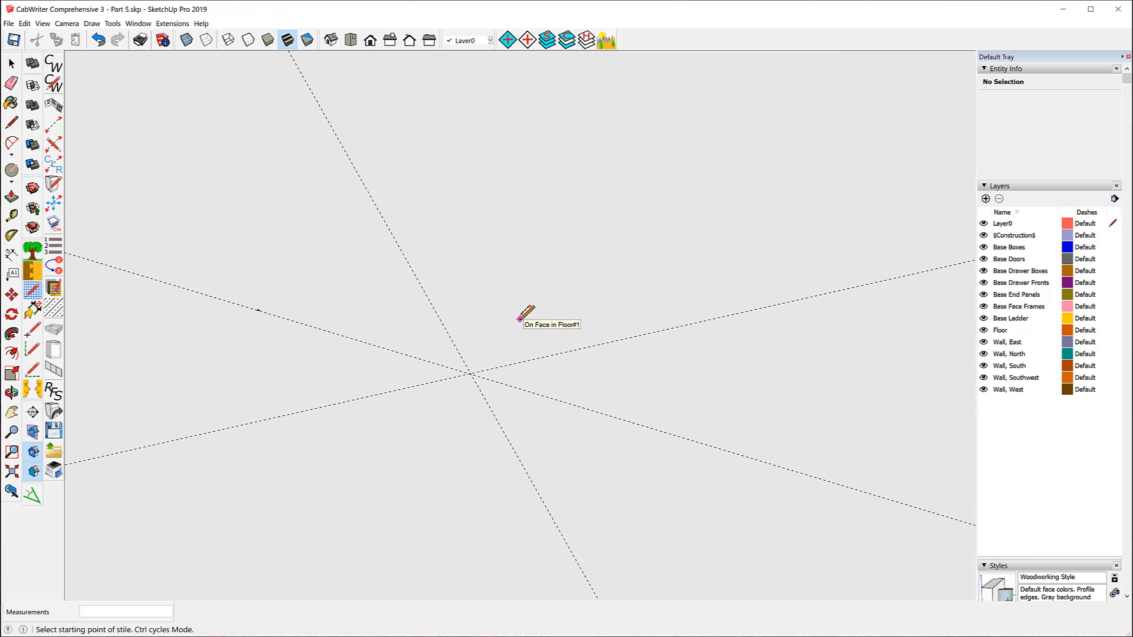
scroll(519, 319, up, 2)
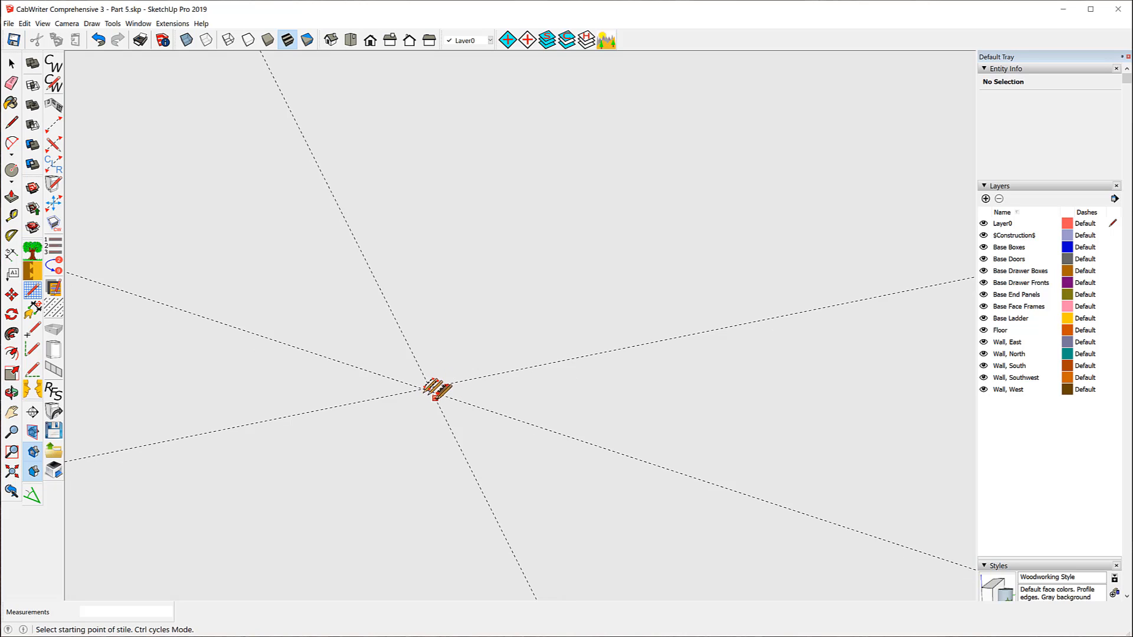
scroll(419, 387, up, 4)
scroll(423, 383, up, 2)
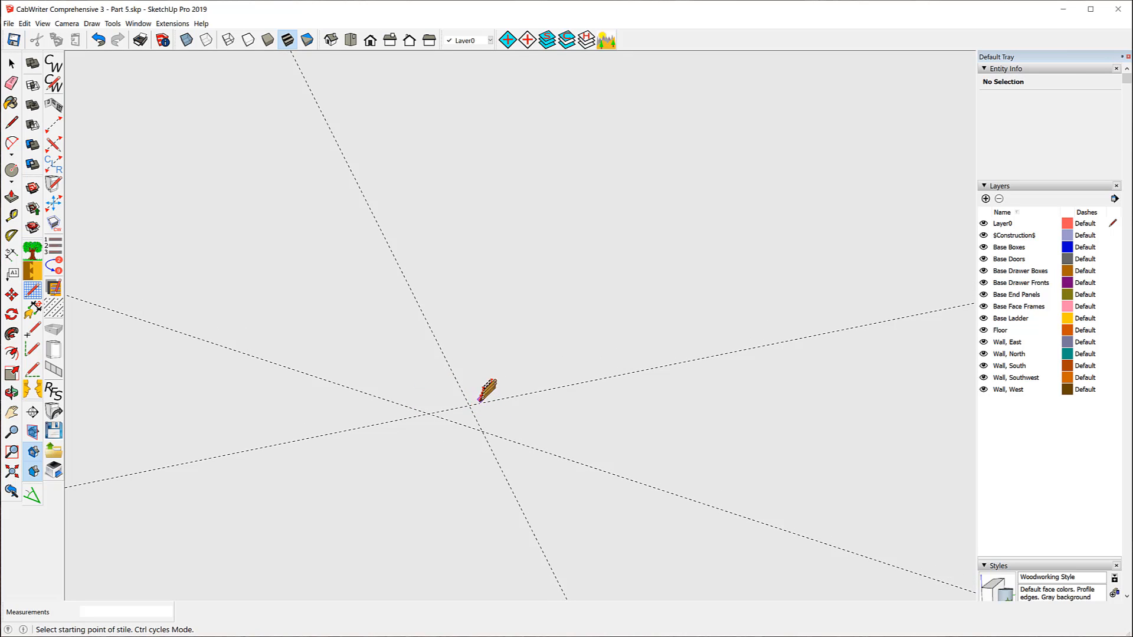
key(ctrl)
key(ctrl)
click(469, 405)
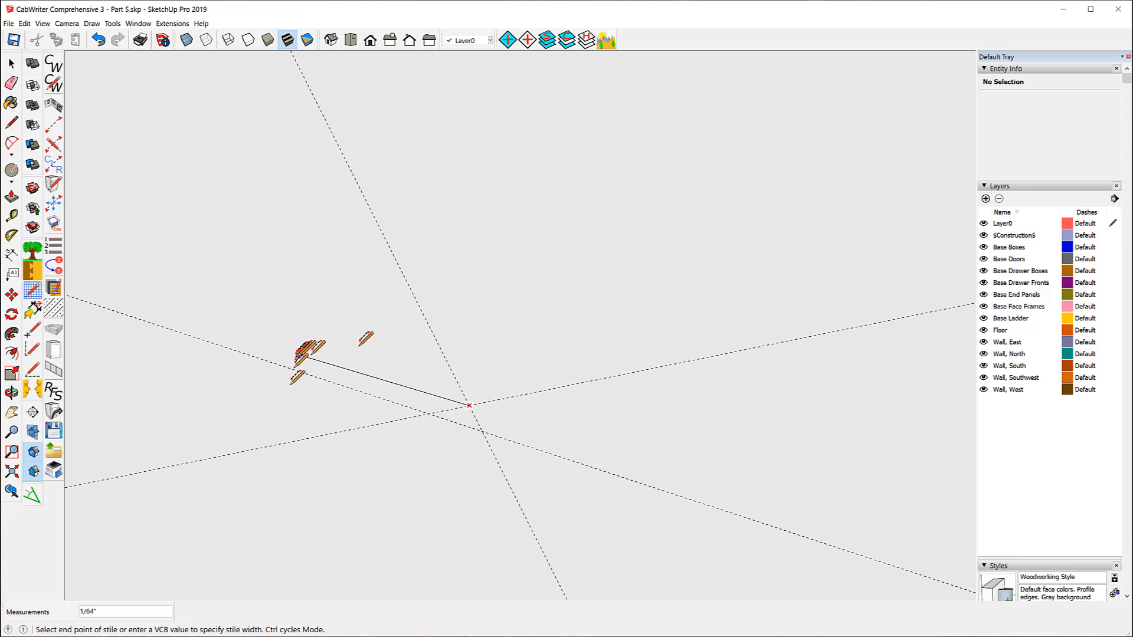
scroll(420, 331, down, 6)
scroll(457, 322, down, 2)
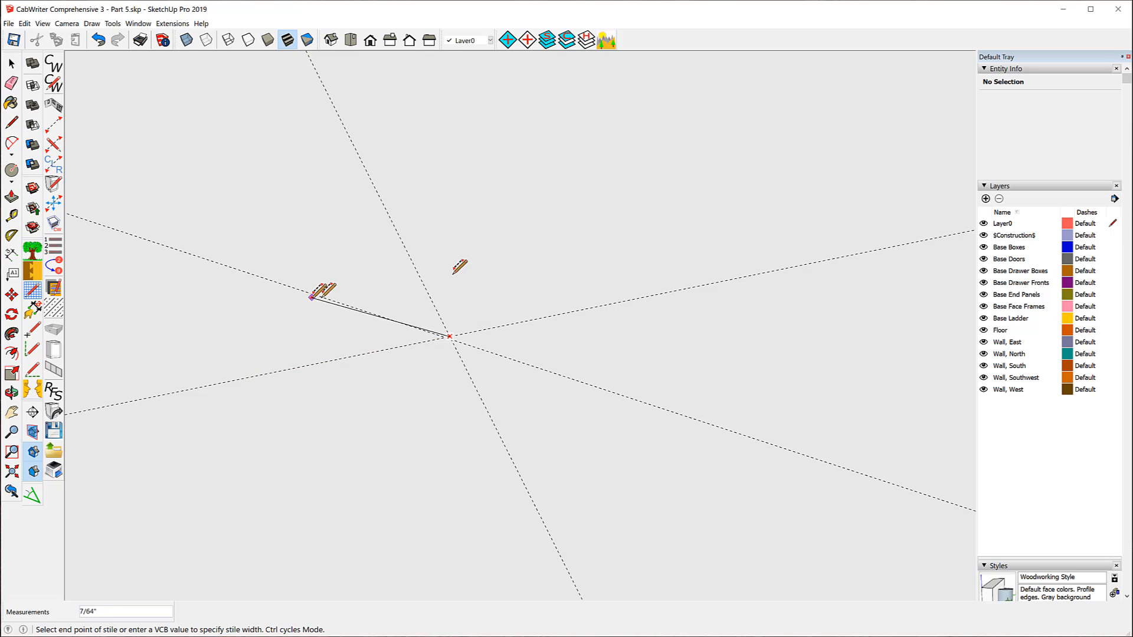
scroll(675, 265, down, 2)
scroll(612, 332, down, 3)
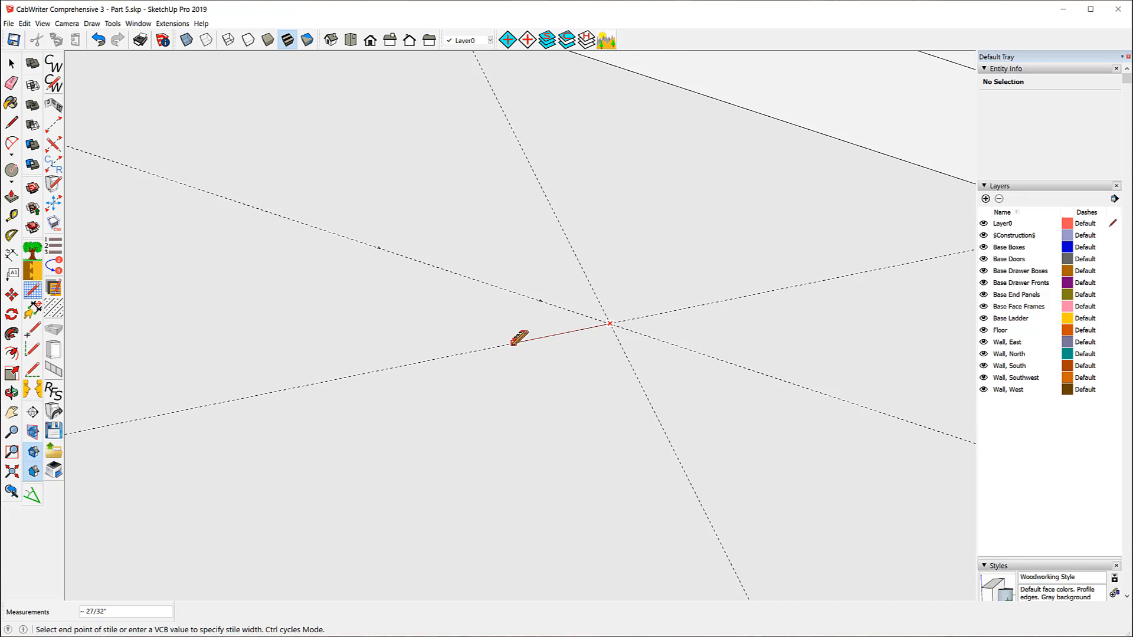
scroll(619, 340, up, 4)
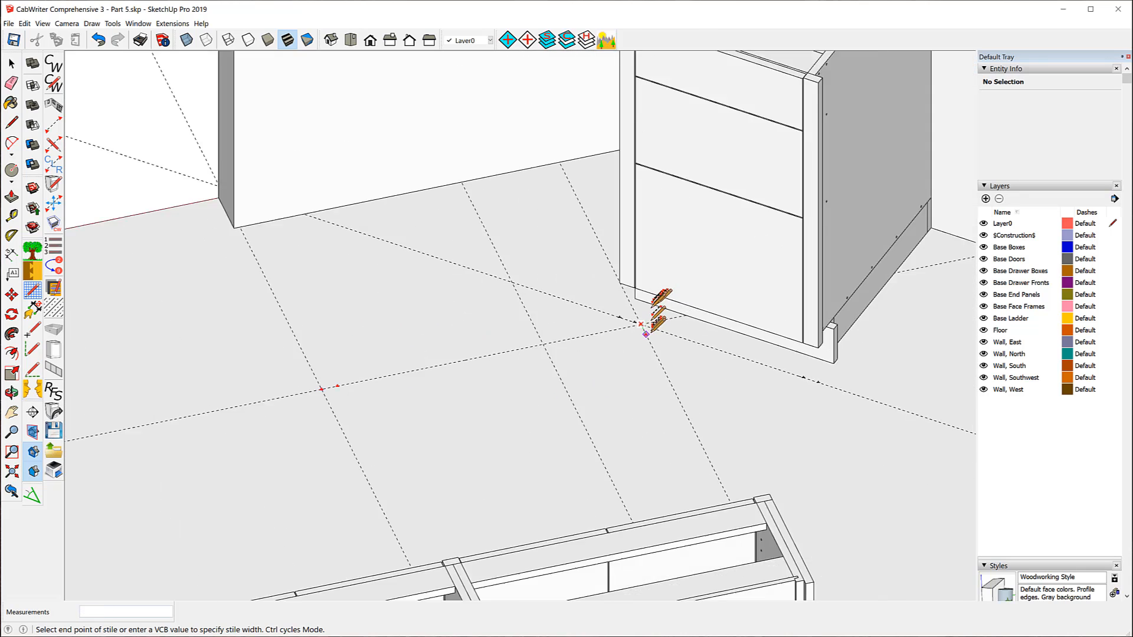
scroll(645, 334, down, 1)
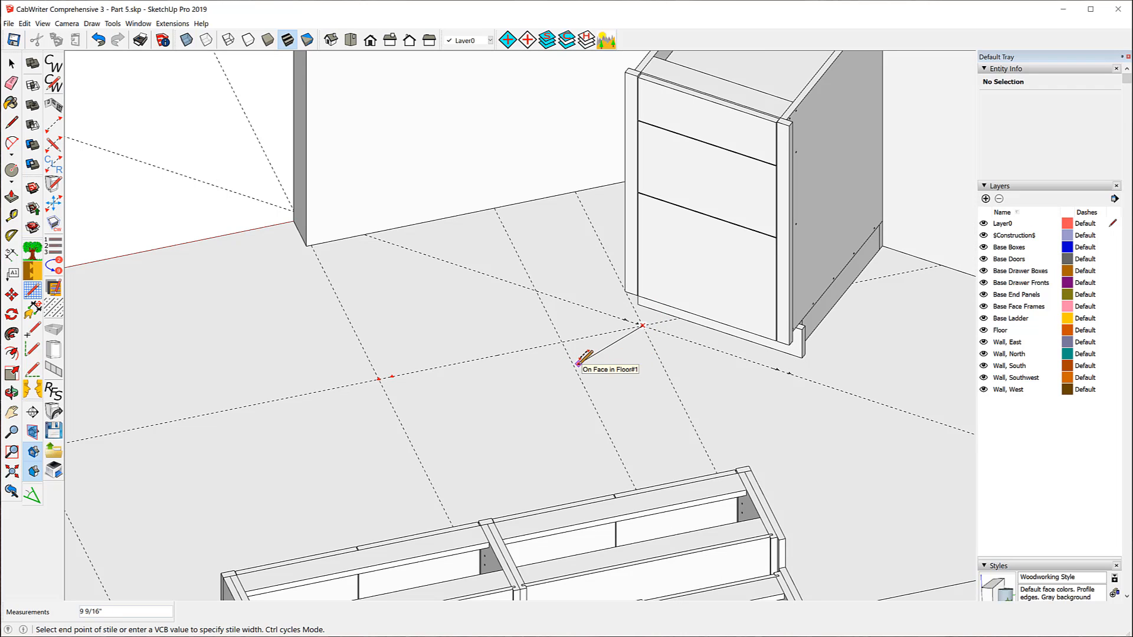
click(487, 348)
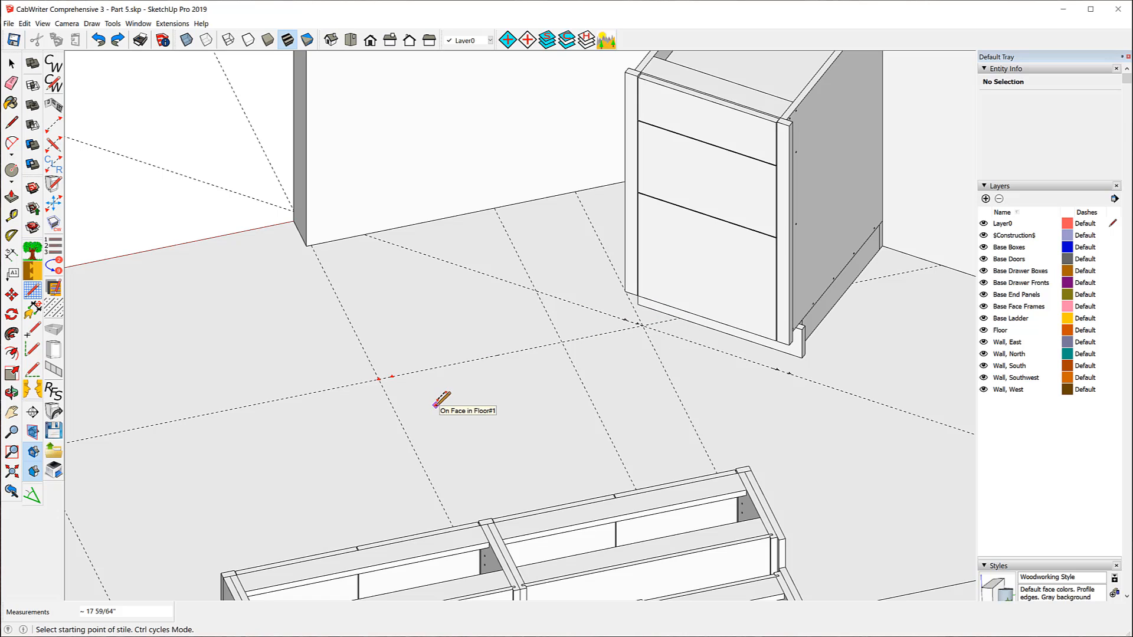
Draw the right stile starting at a distance of 30" from the left stile's start, using the in-line Right Connector end type
key(ctrl)
key(ctrl)
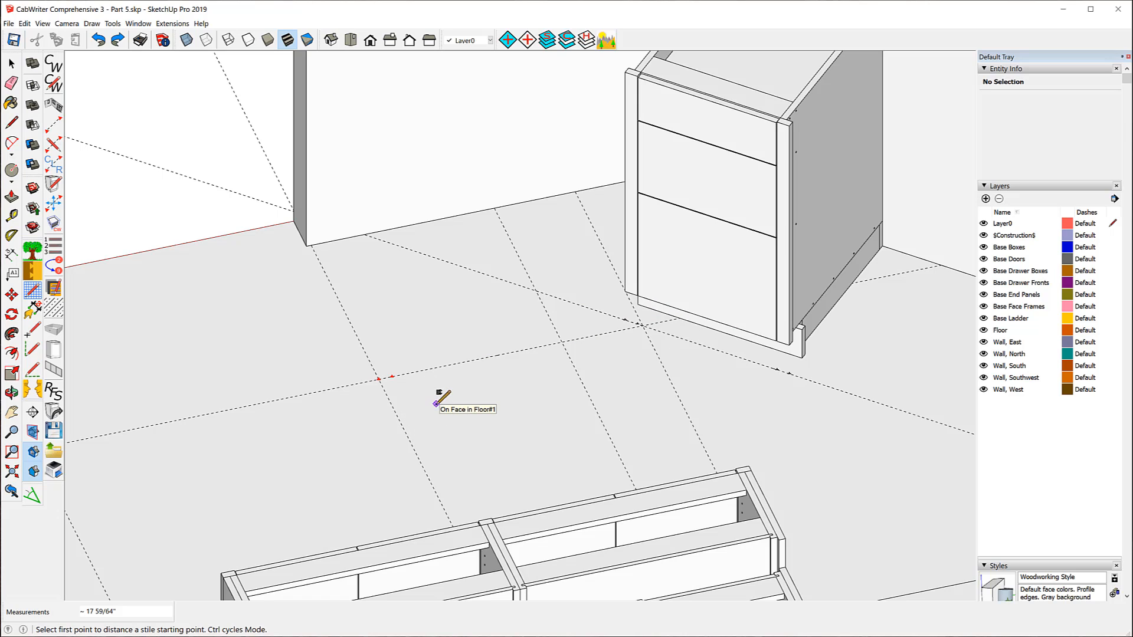
click(378, 378)
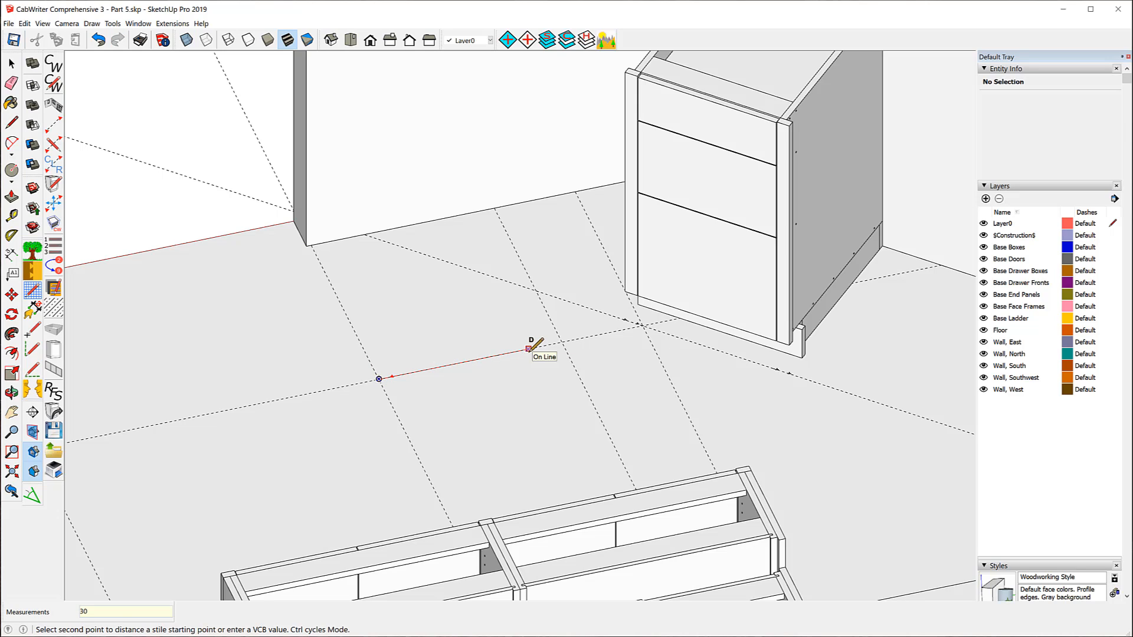
text(30)
key(Return)
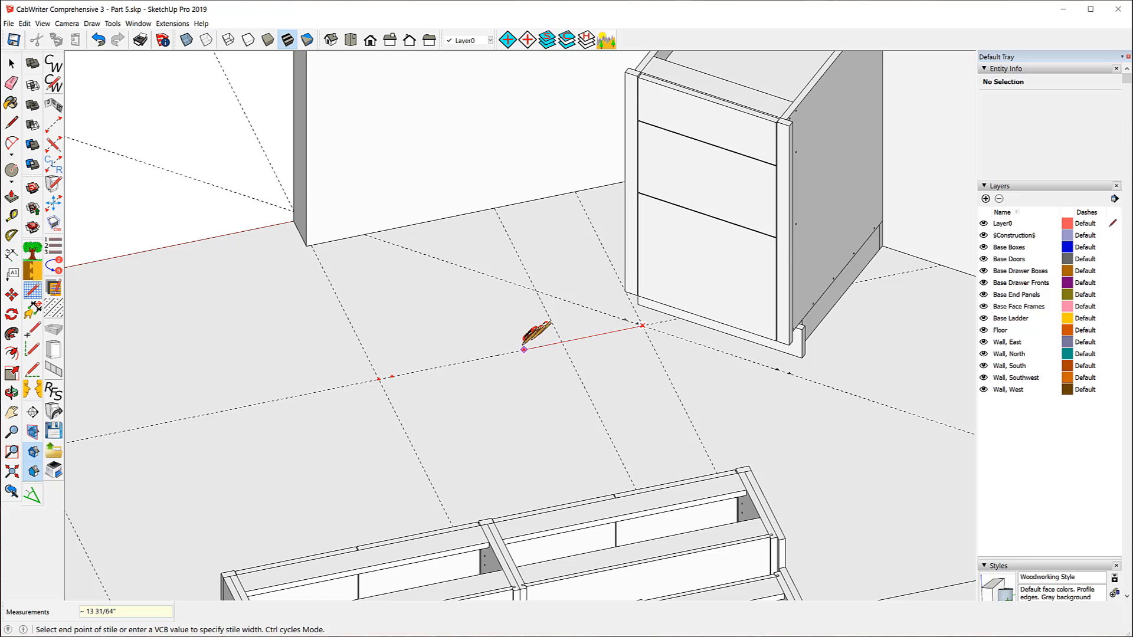
click(521, 350)
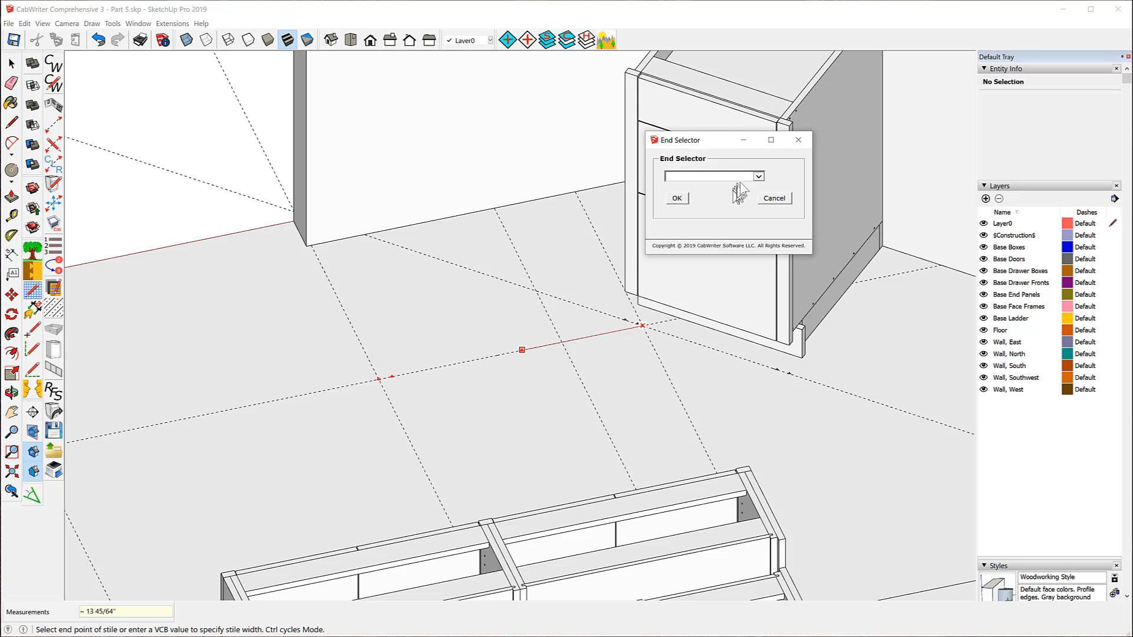
click(758, 177)
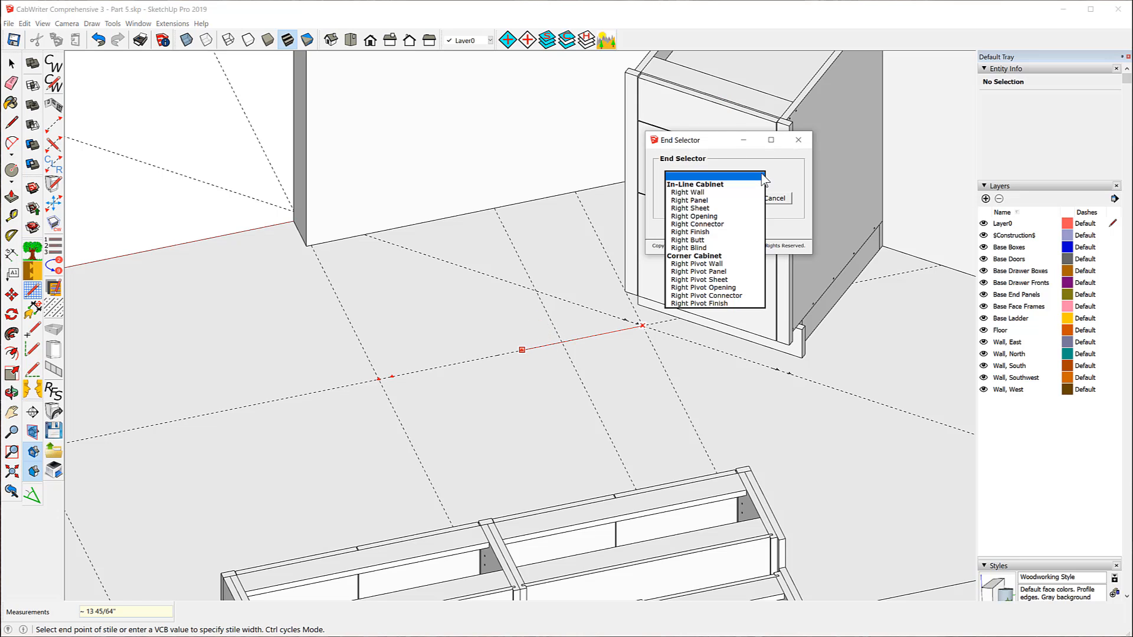
click(694, 225)
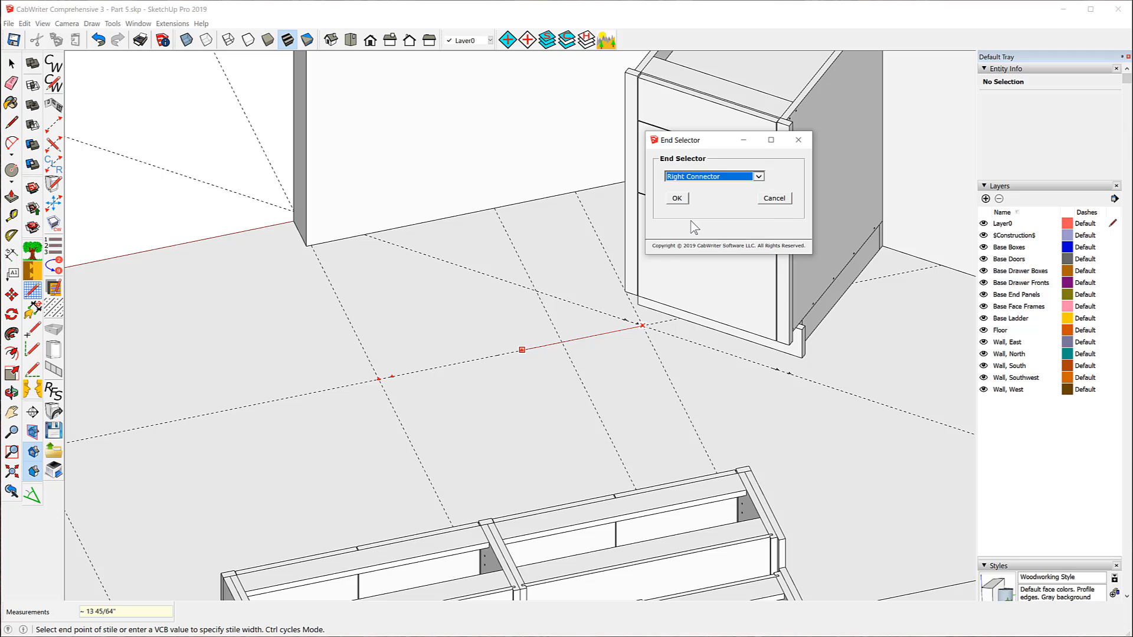
click(677, 199)
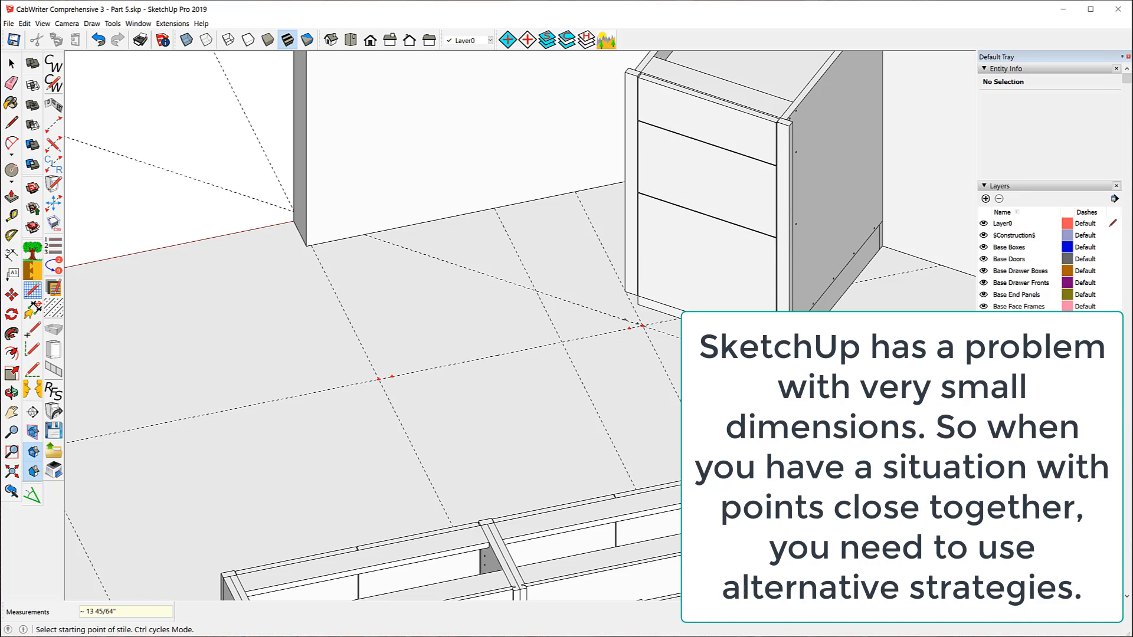
Examine the right stile's start point at the guide intersection by the drawer cabinet's corner and undo that stile
scroll(657, 325, up, 3)
scroll(657, 324, up, 5)
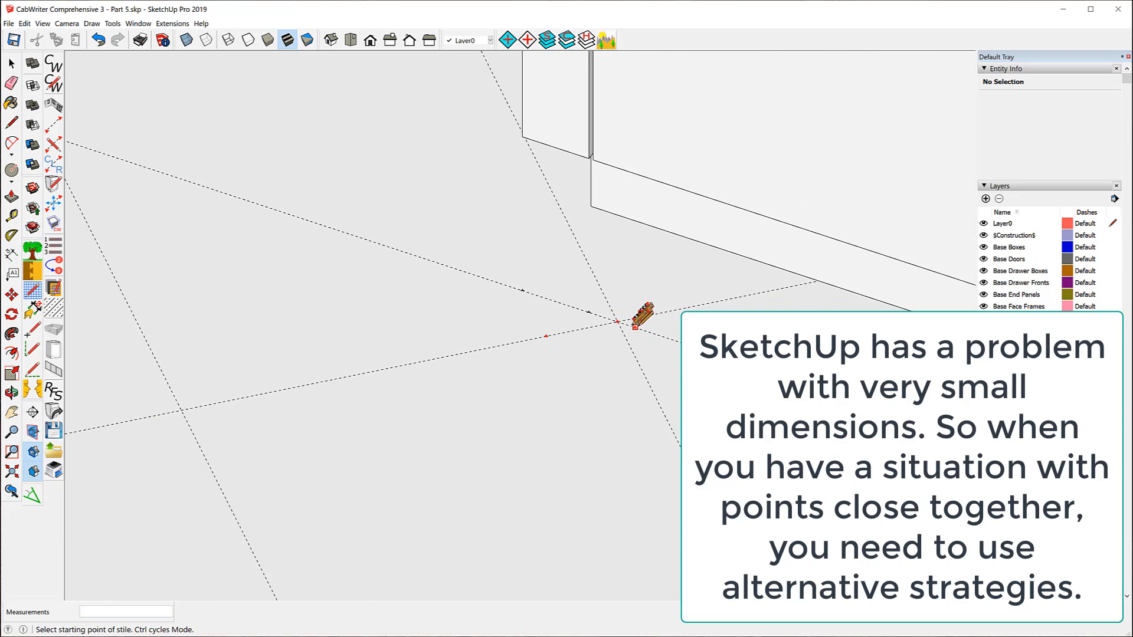
scroll(614, 331, up, 4)
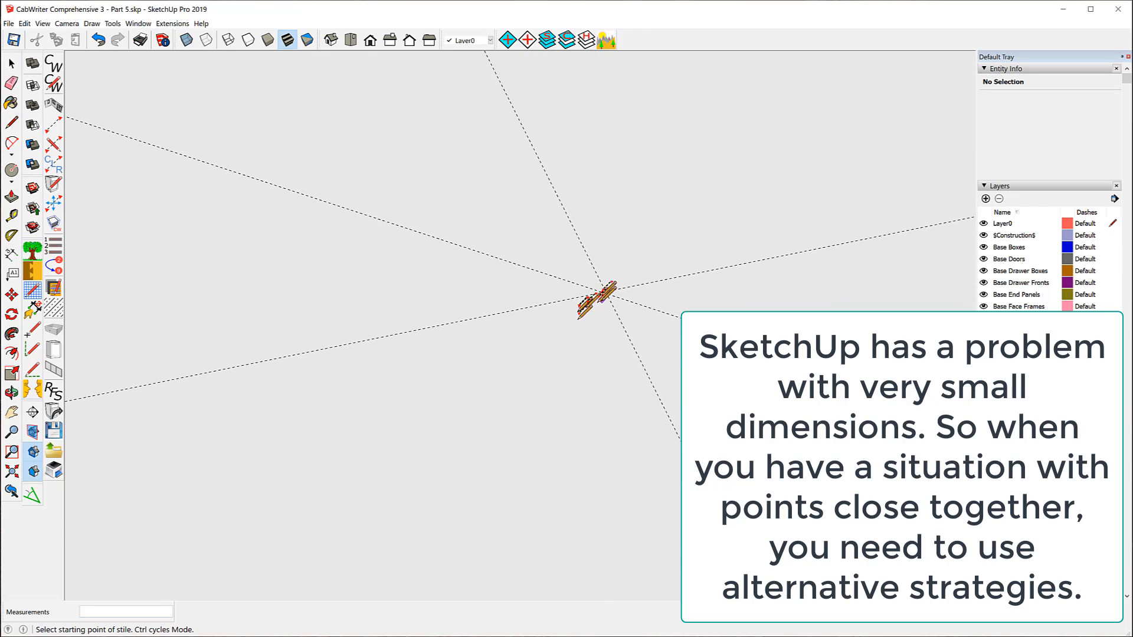
scroll(614, 305, up, 2)
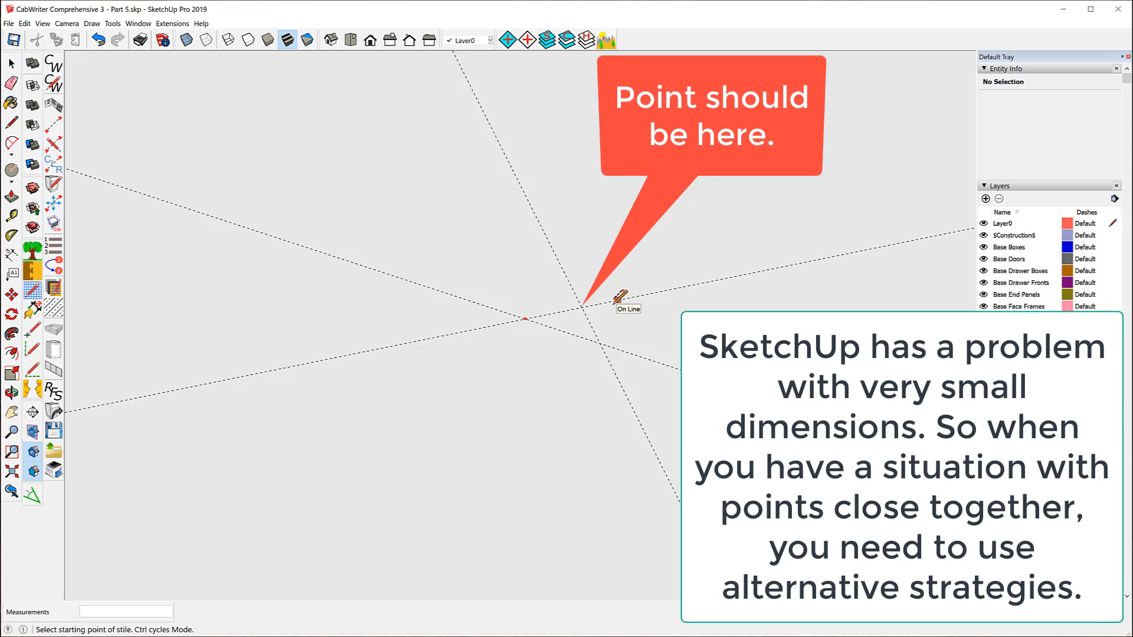
scroll(737, 284, down, 3)
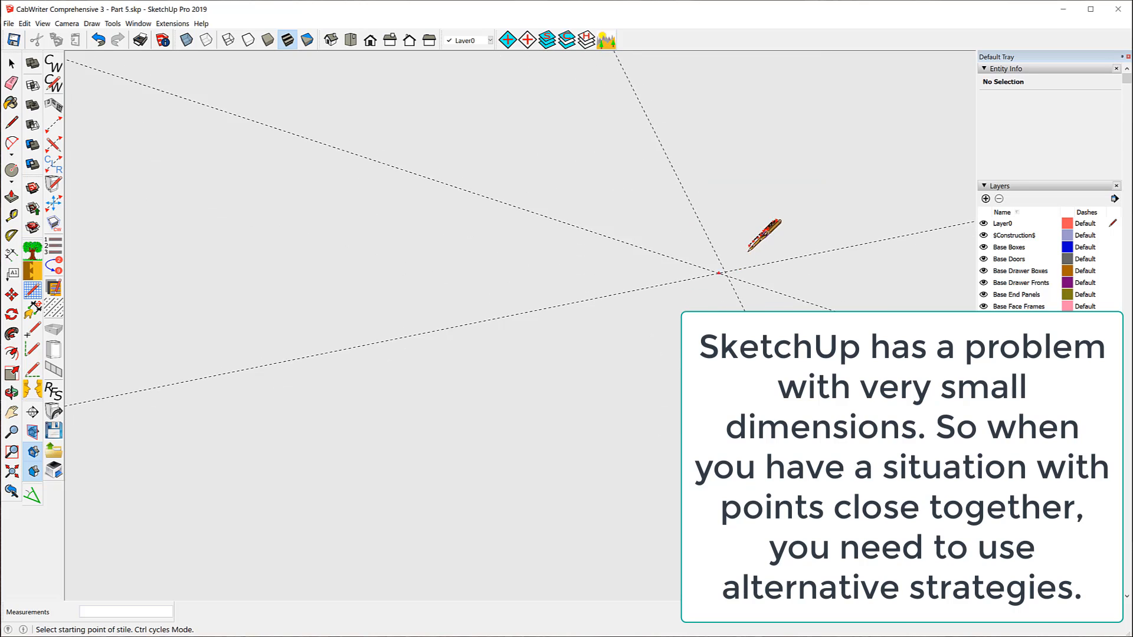
scroll(748, 251, down, 5)
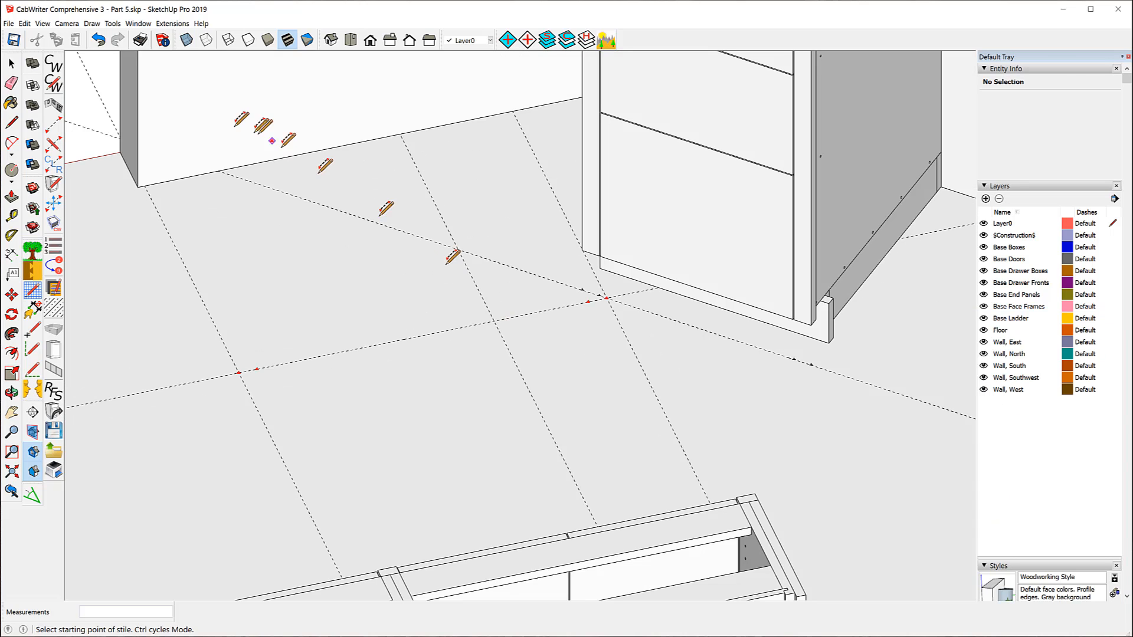
click(101, 42)
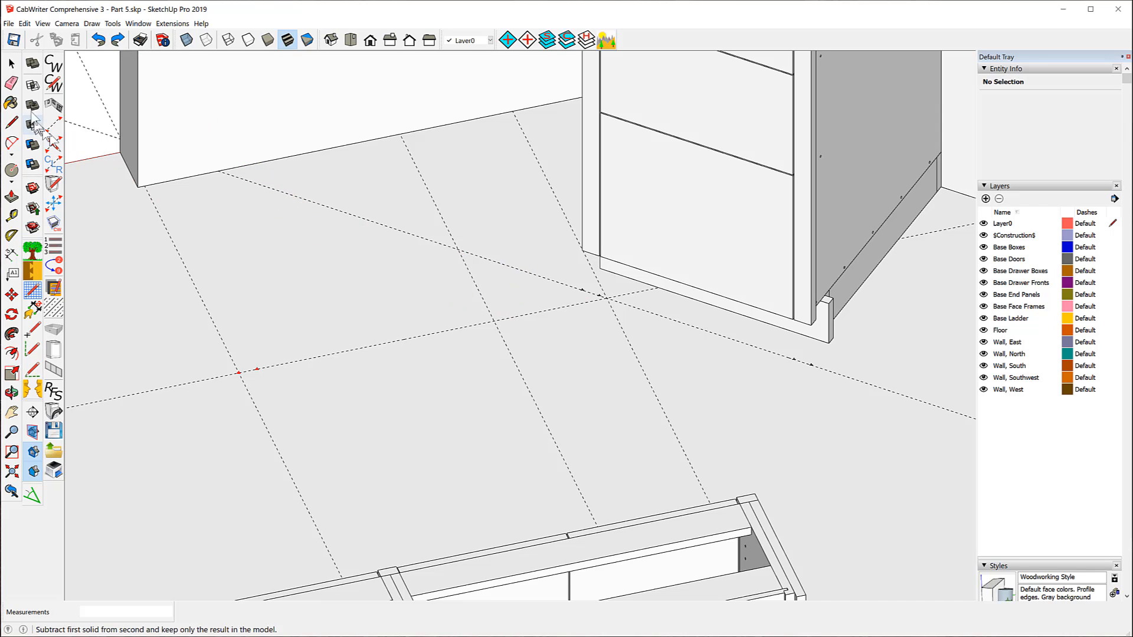
Delete the angled floor guide that runs through the drawer cabinet's story stick marks
click(12, 63)
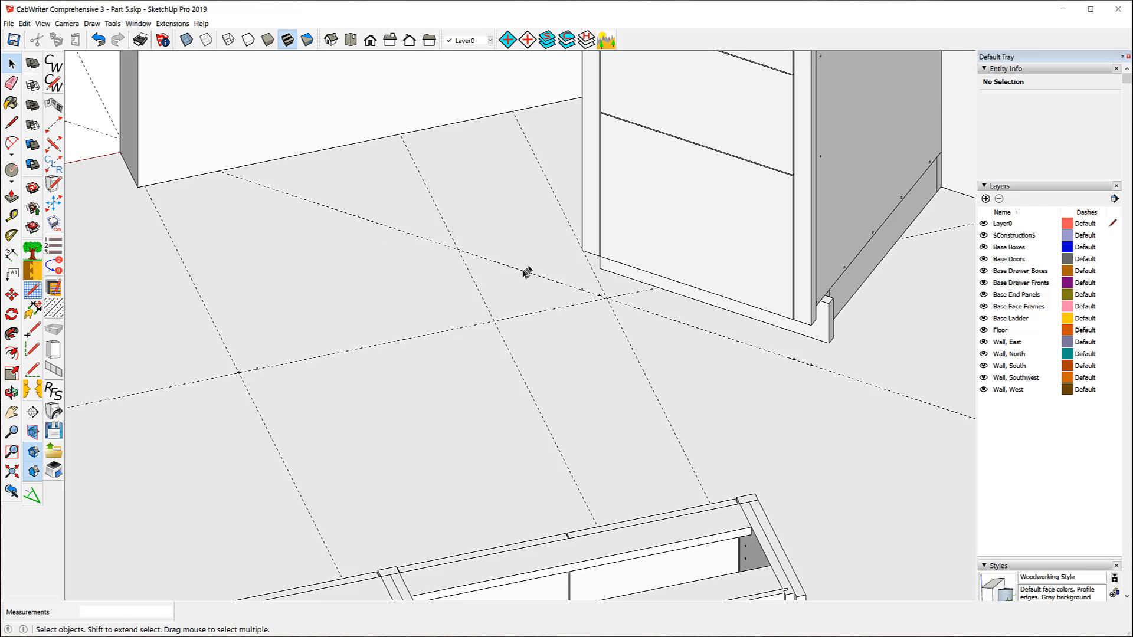
click(520, 272)
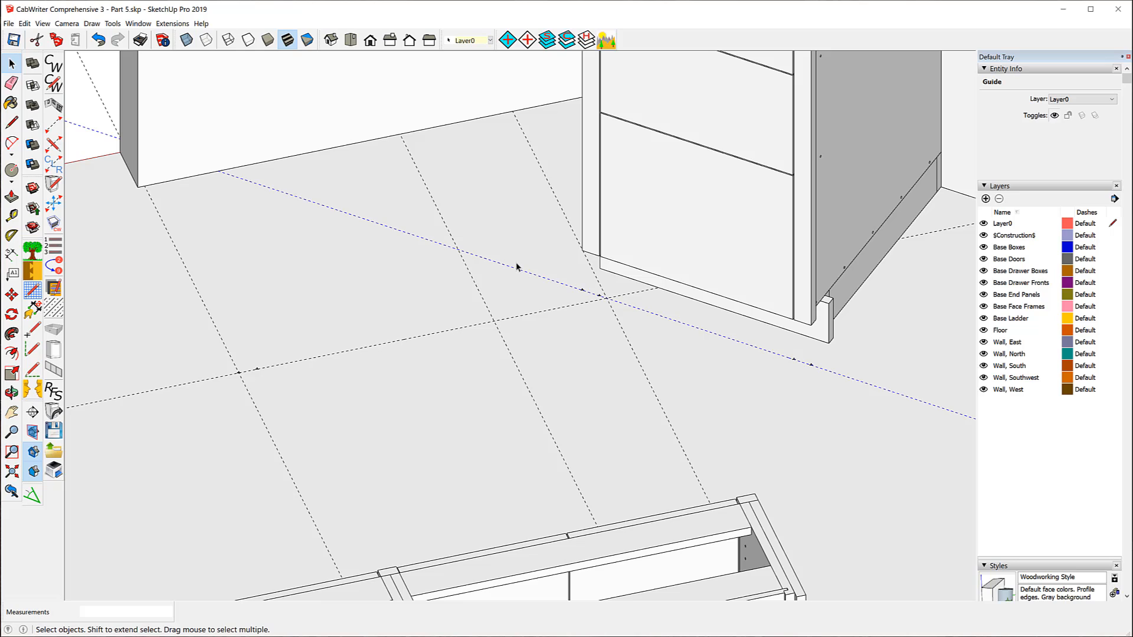
click(516, 263)
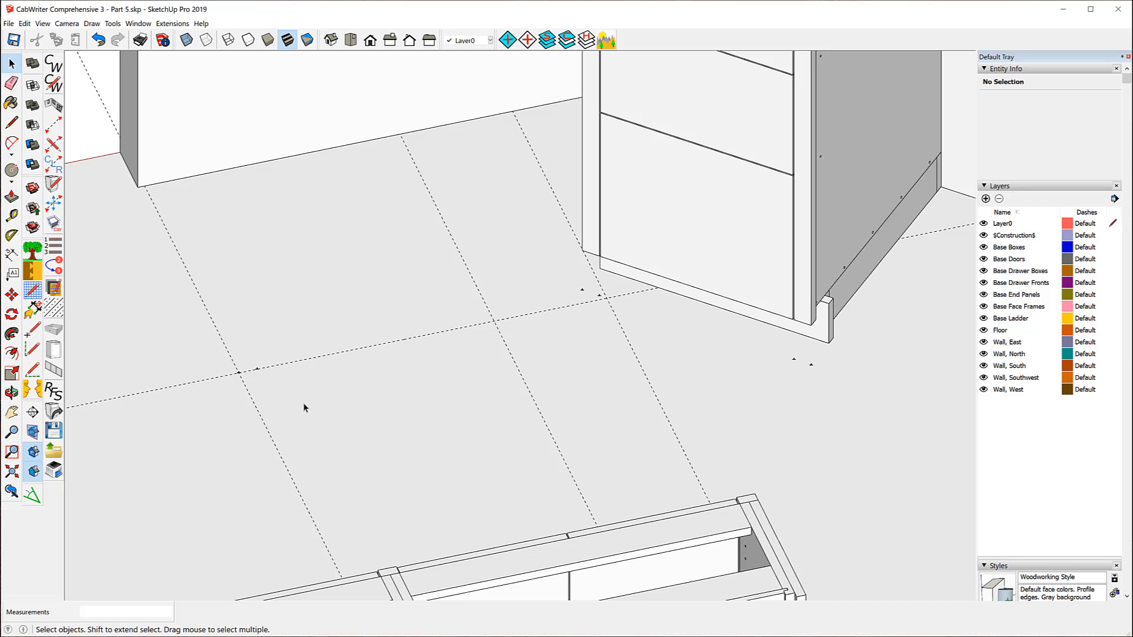
Redraw the right stile 30" from the left stile's start, snapping to the guide intersection, with the in-line Right Connector end type
click(54, 124)
key(ctrl)
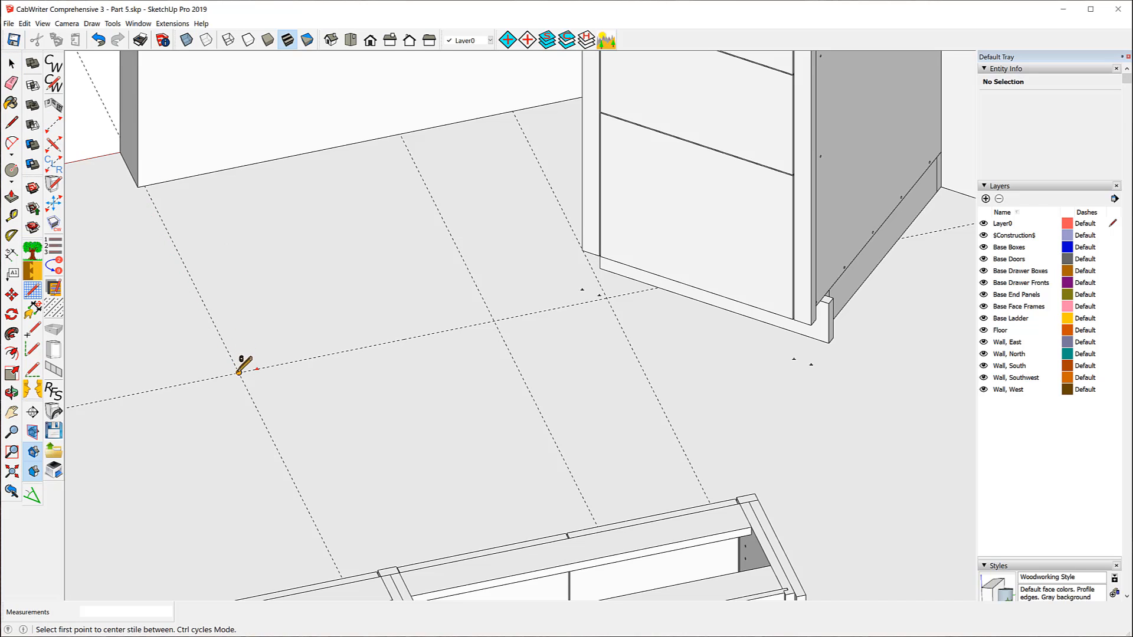
click(239, 372)
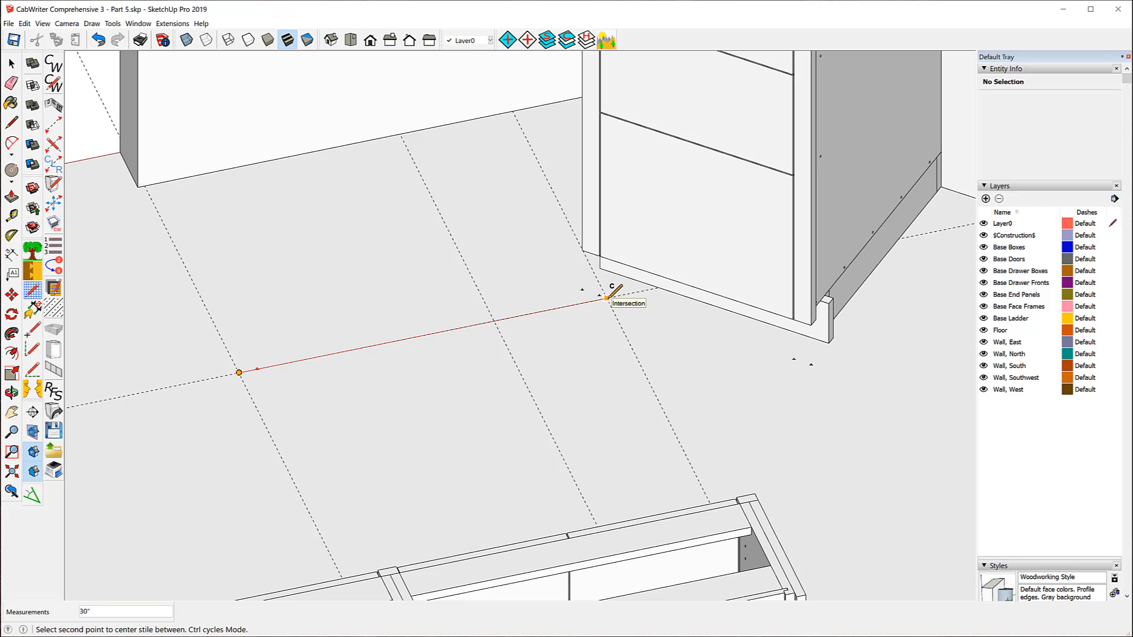
key(ctrl)
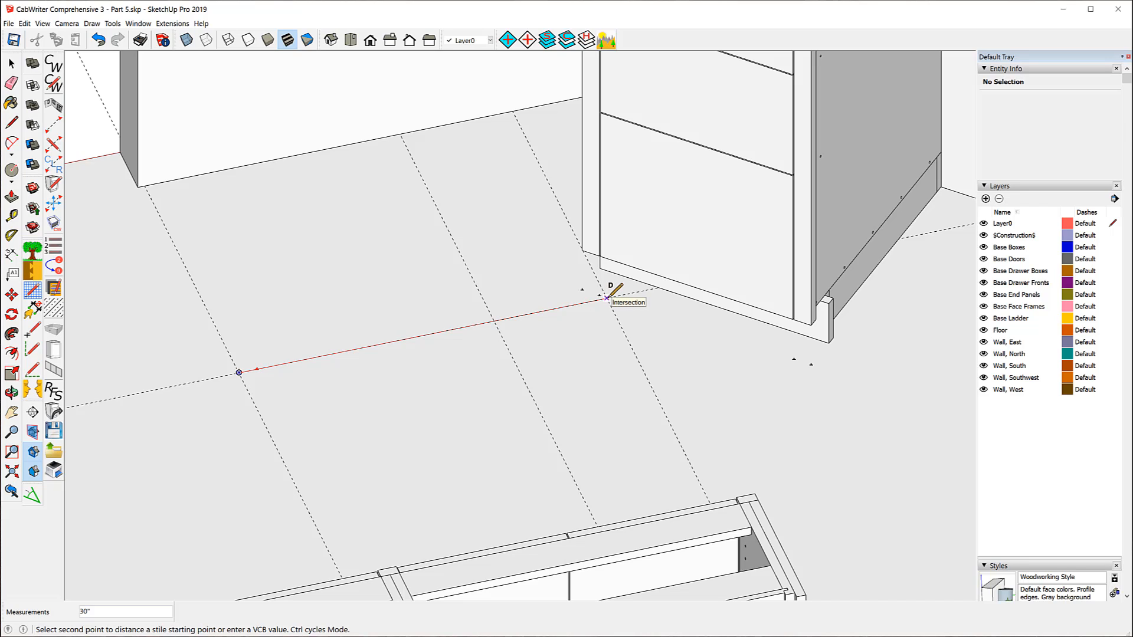
click(606, 298)
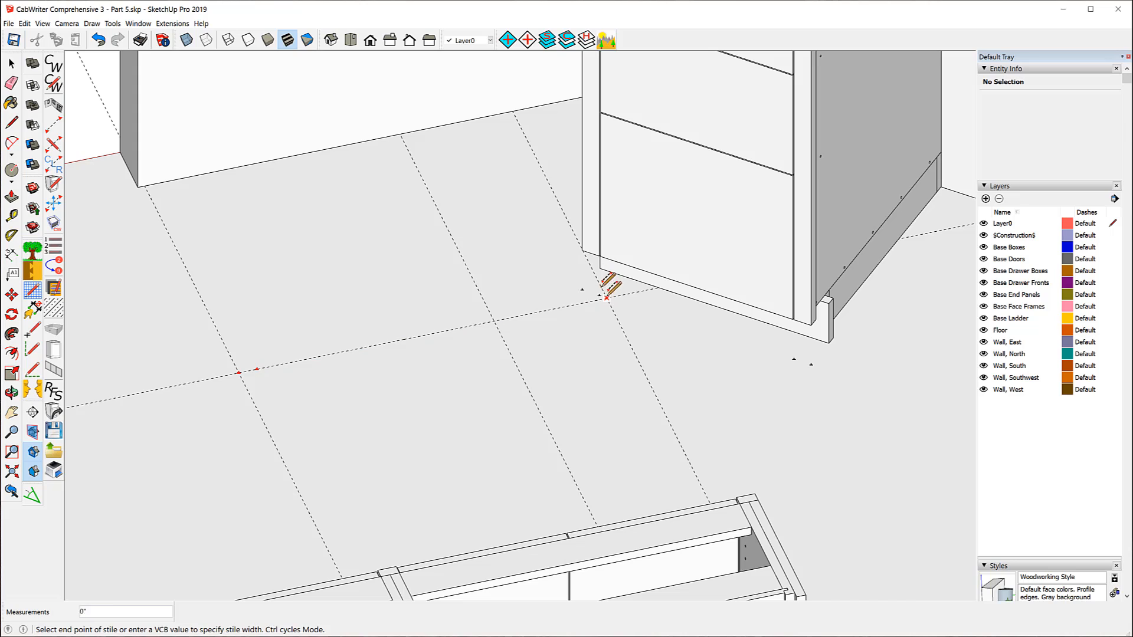
click(542, 310)
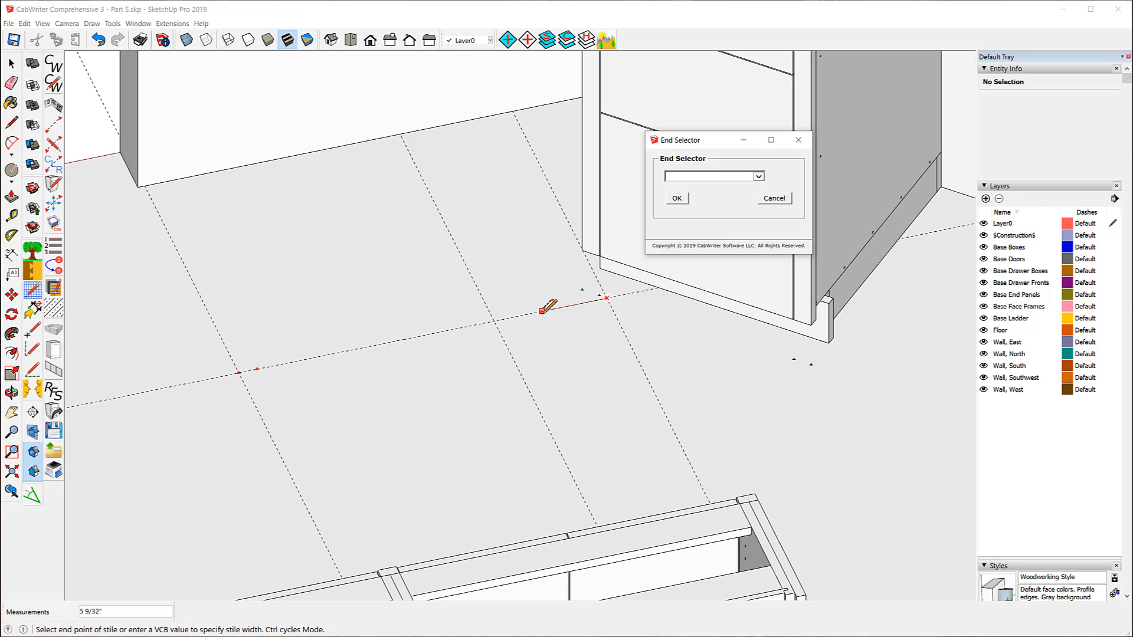
click(759, 177)
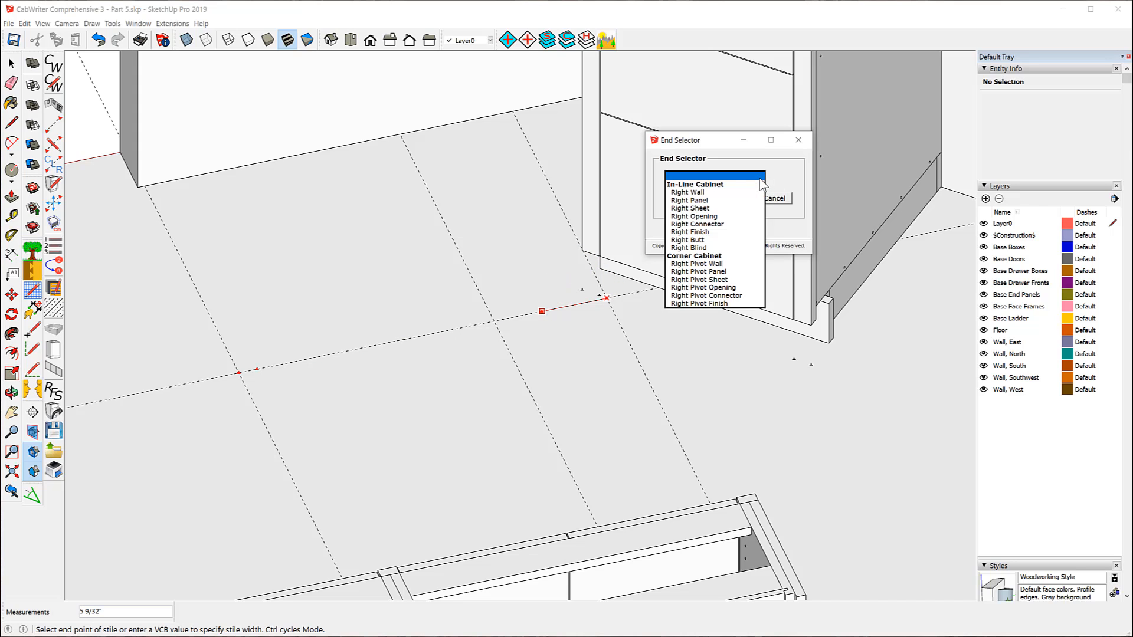
click(729, 224)
click(677, 198)
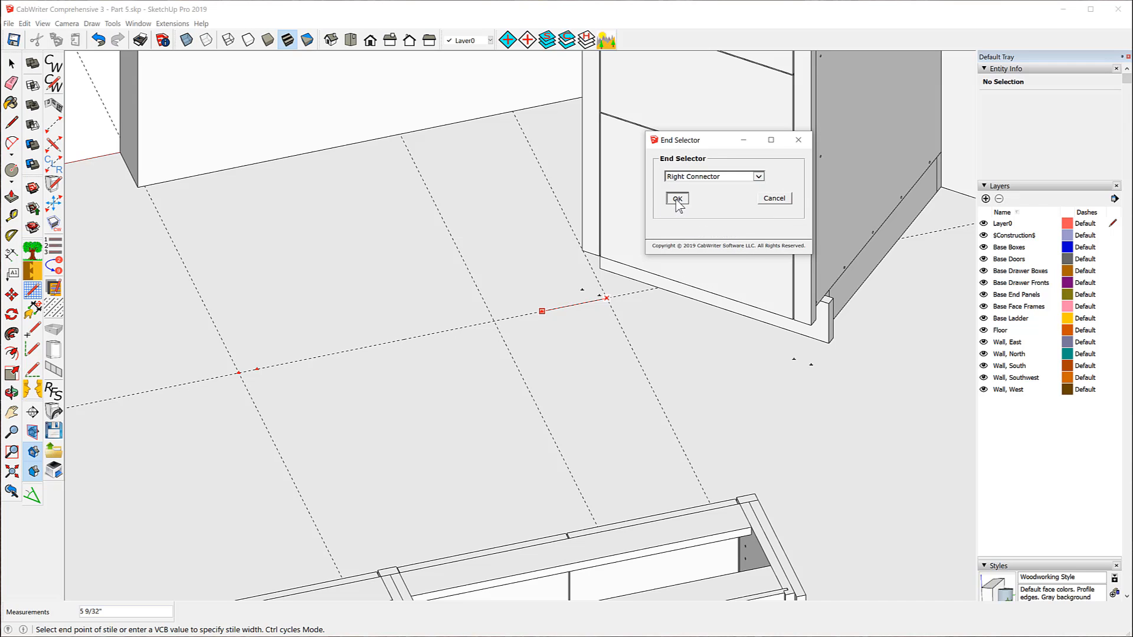
Examine how the redrawn right stile's start point lines up with the intersection of the two guides
scroll(593, 329, up, 8)
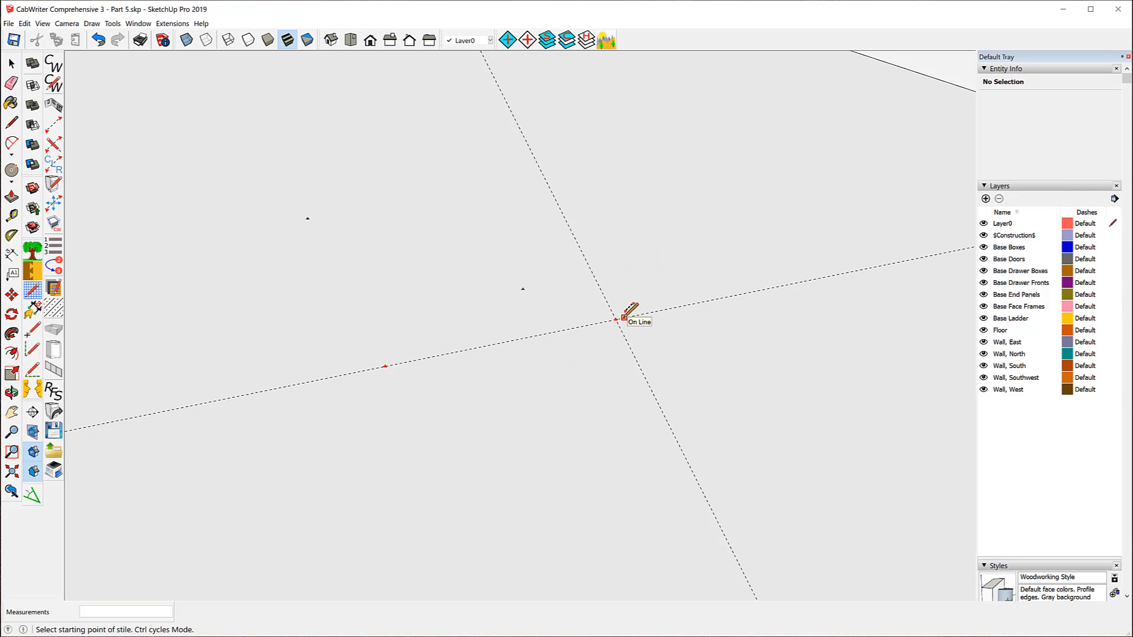
scroll(632, 313, up, 2)
scroll(649, 324, up, 1)
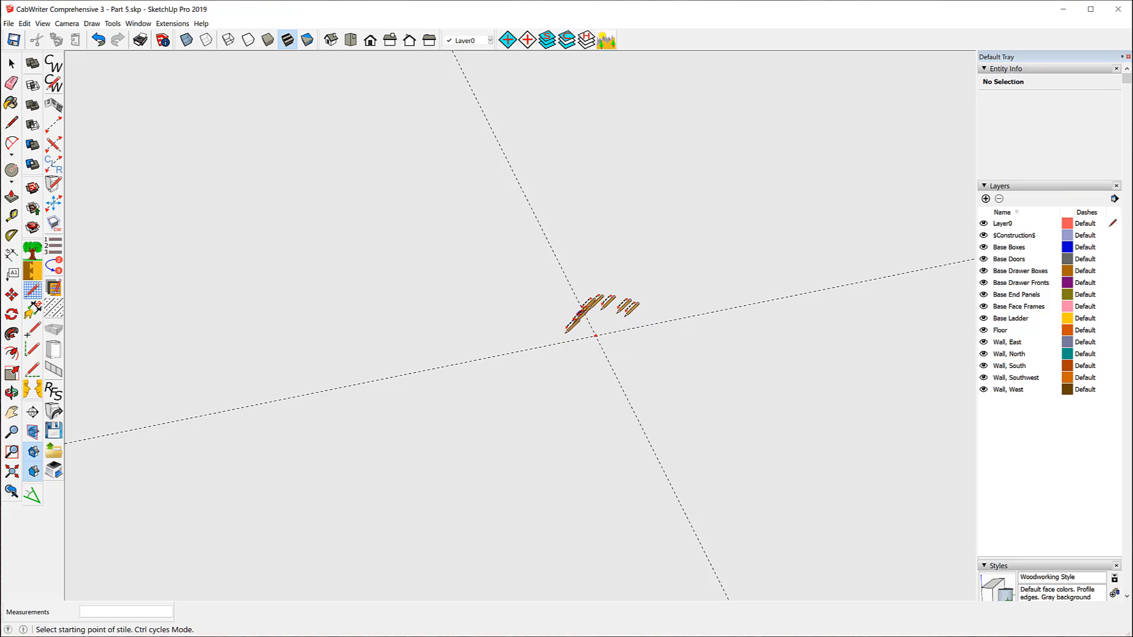
scroll(676, 206, down, 3)
scroll(680, 202, down, 3)
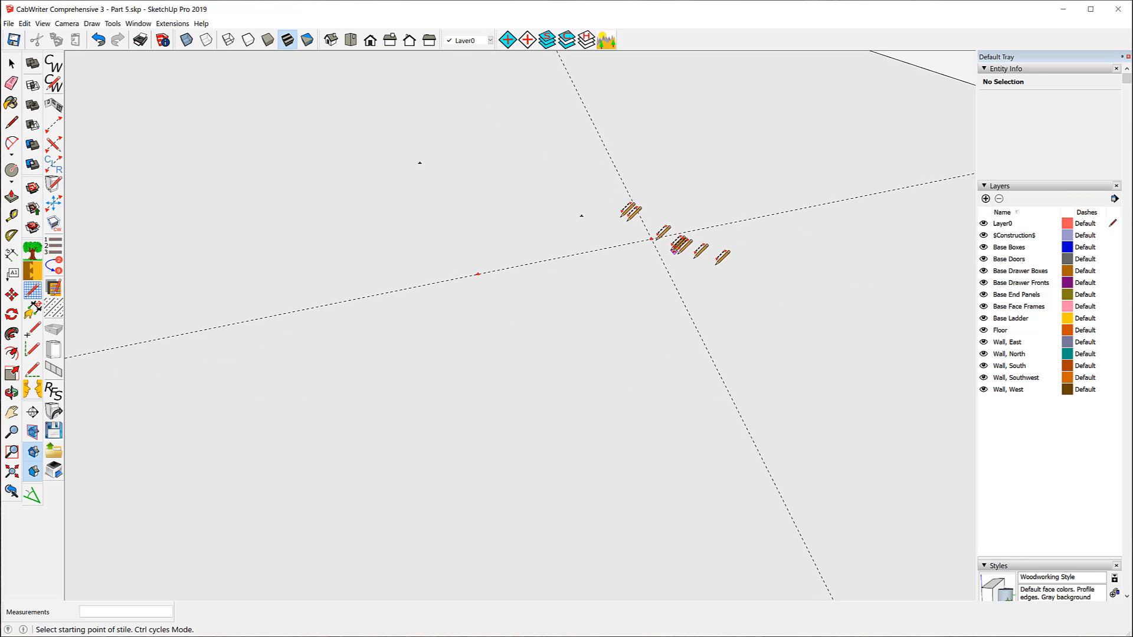
scroll(708, 233, up, 4)
scroll(685, 199, up, 2)
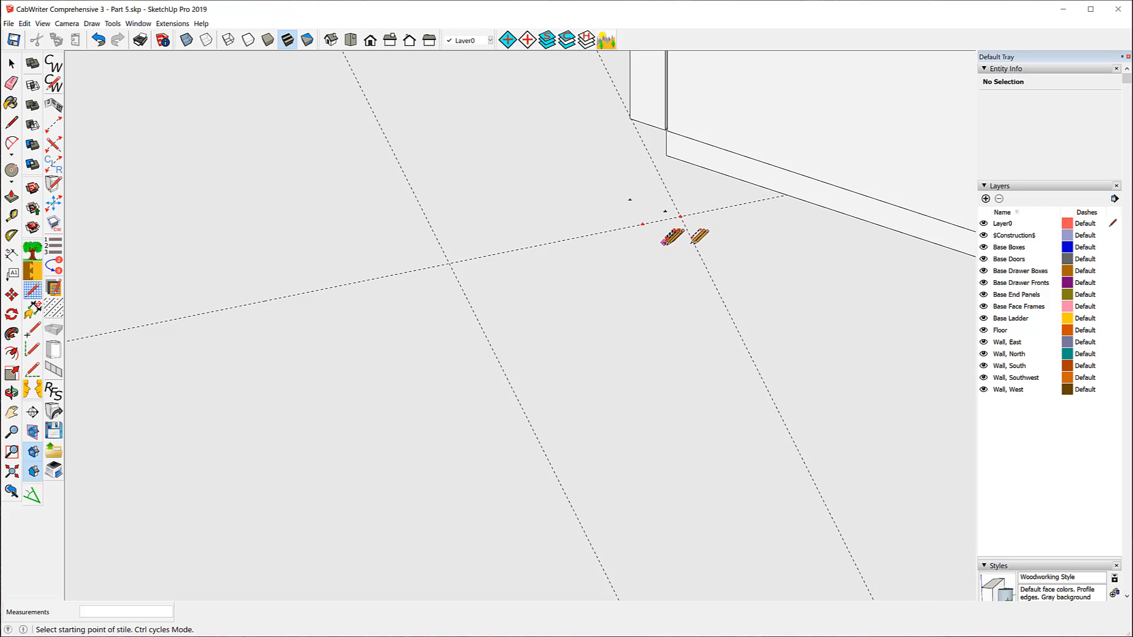
scroll(676, 238, down, 3)
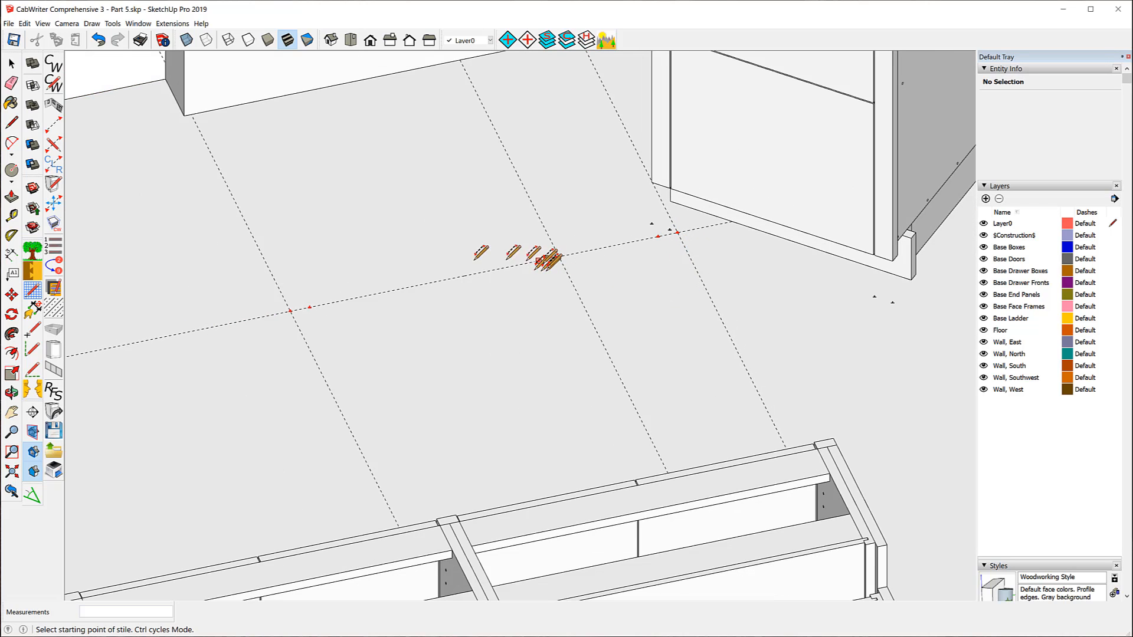
Finish the story stick and create its cabinet as a Standard Base box with 2 doors
click(440, 177)
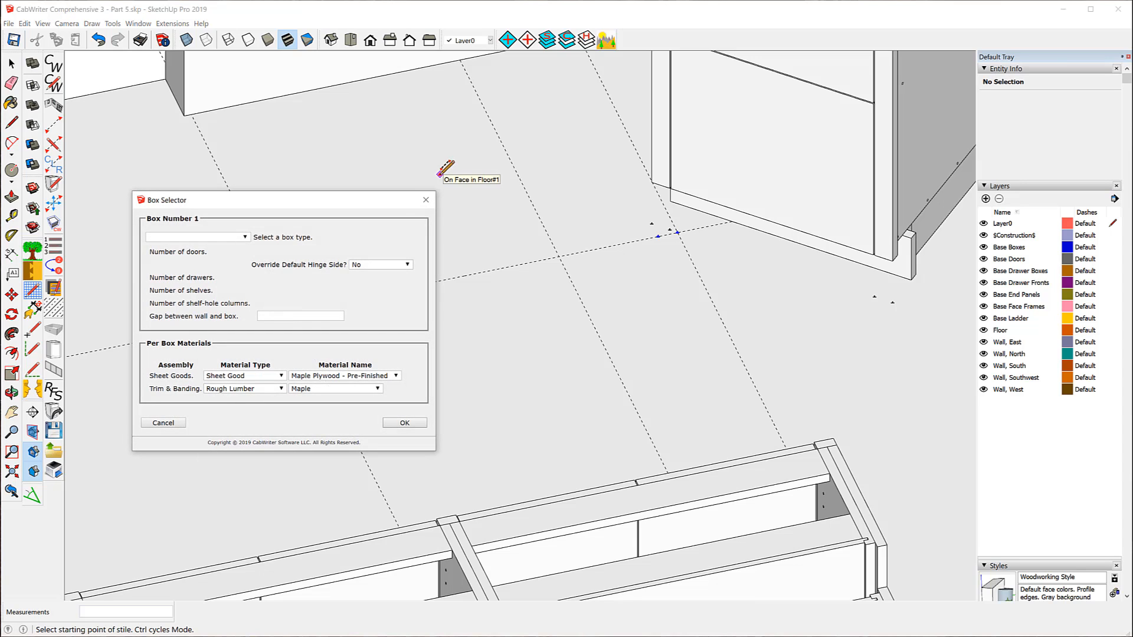
click(244, 237)
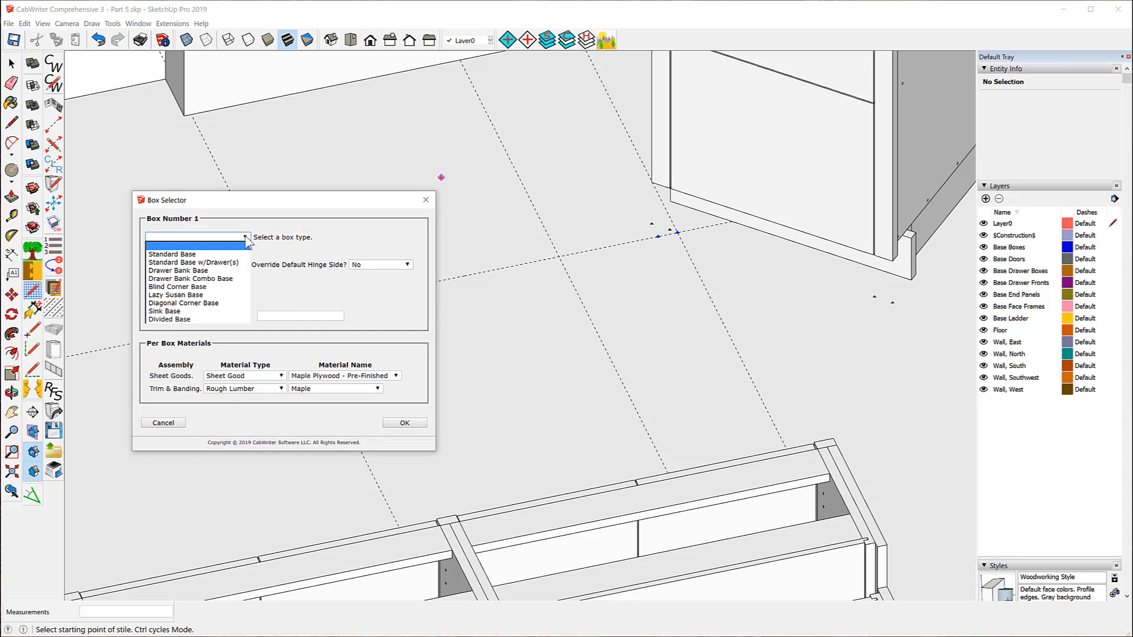
click(191, 255)
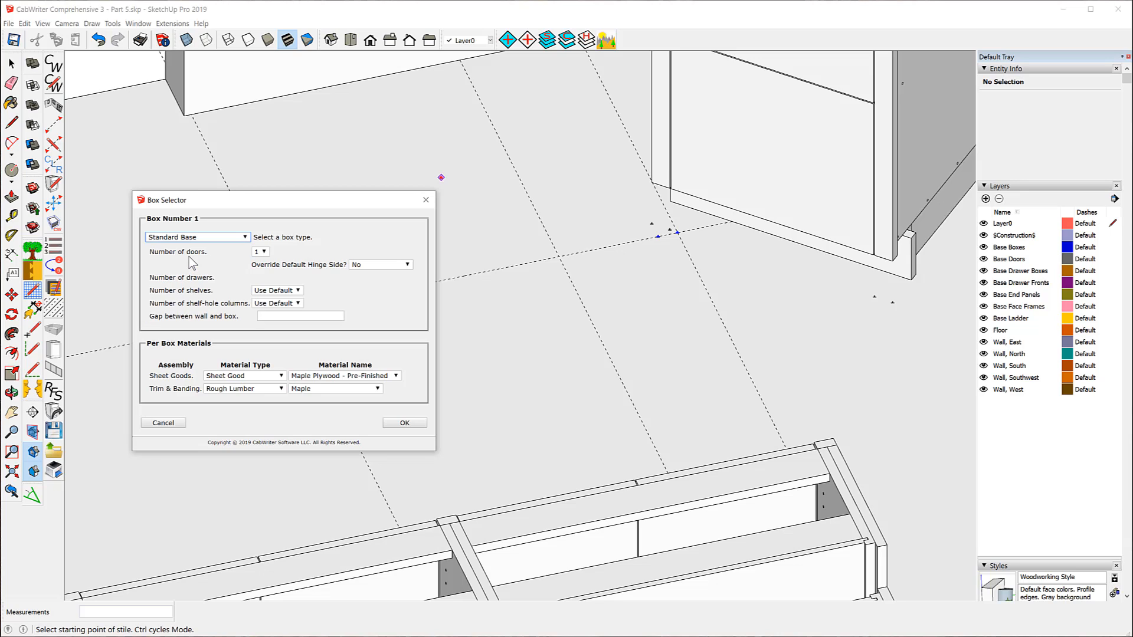
click(264, 252)
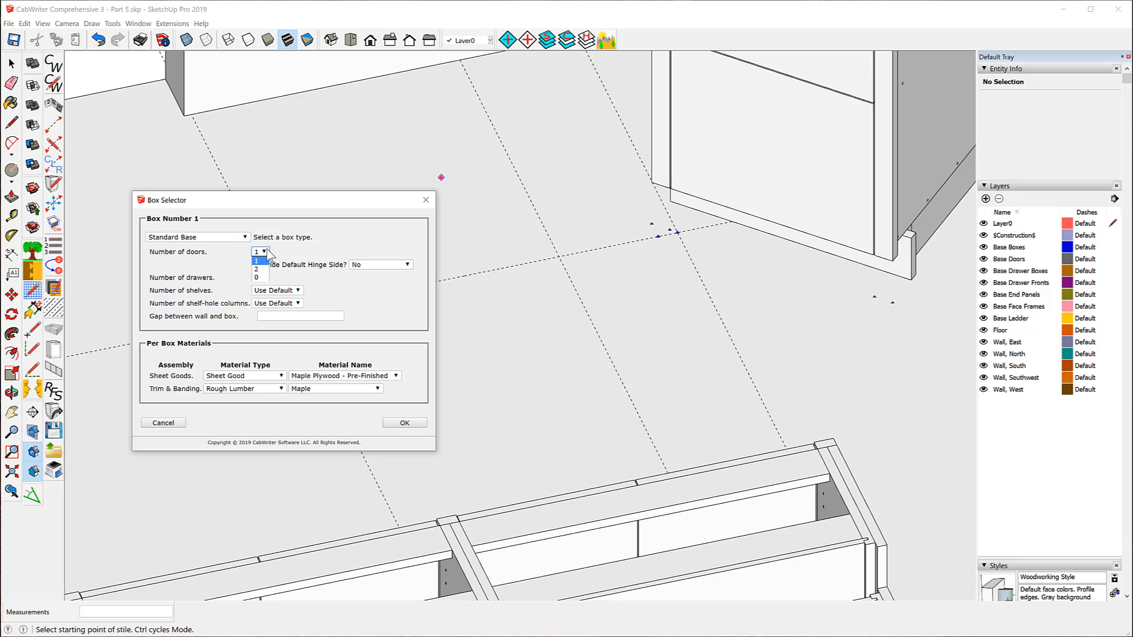
click(263, 270)
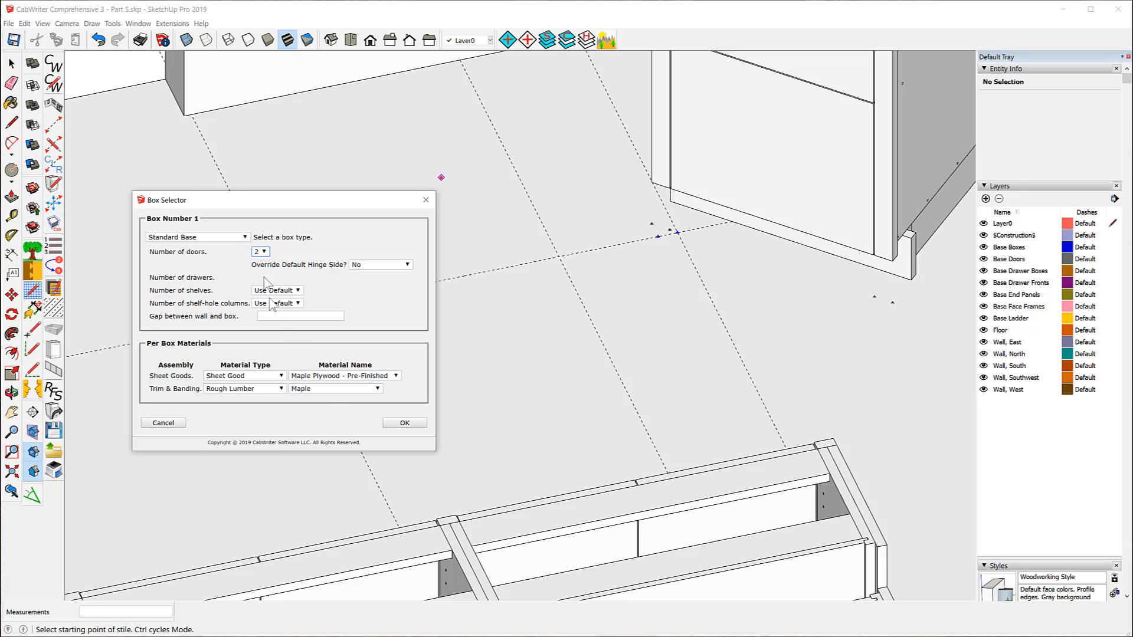
click(399, 423)
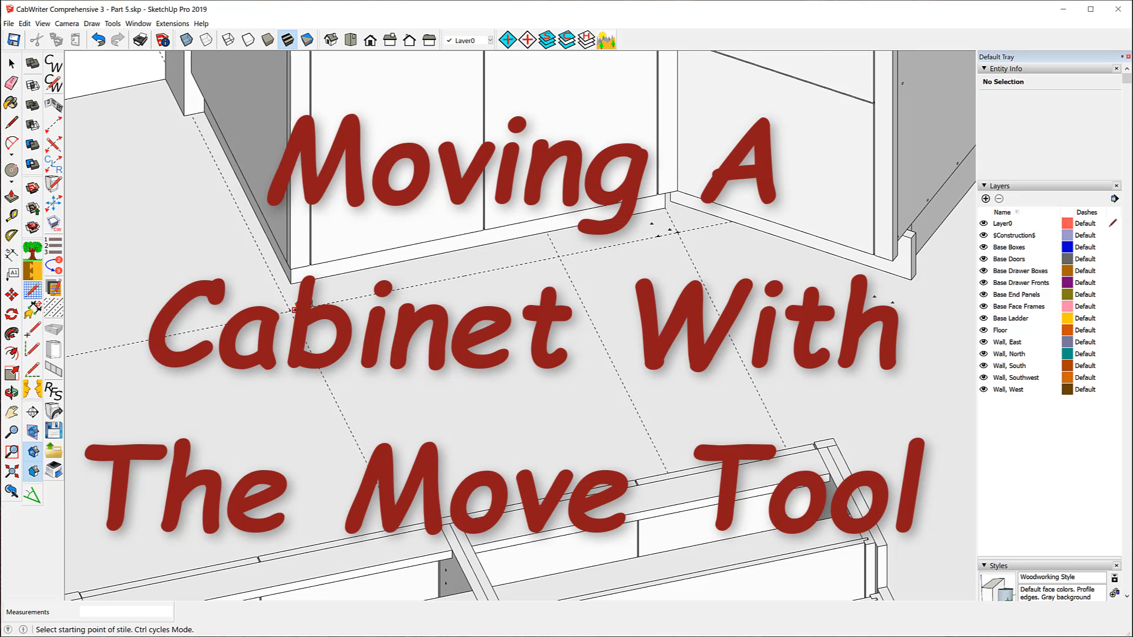
Examine the top corner where the two-door base cabinet meets the angled drawer cabinet
scroll(316, 345, down, 5)
scroll(494, 161, up, 6)
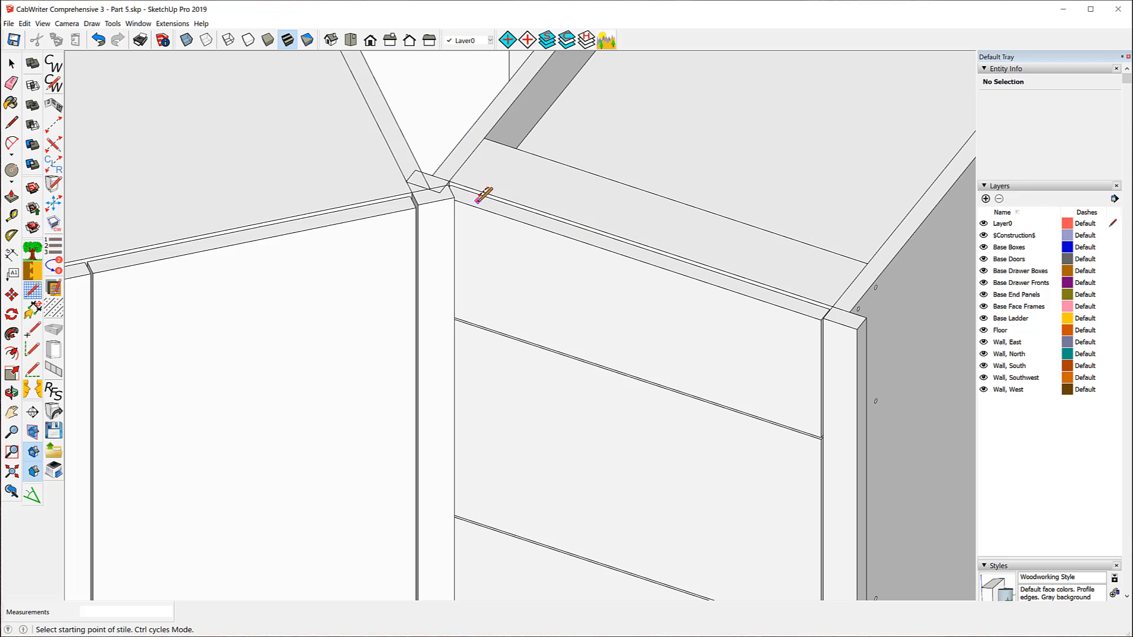
click(406, 181)
click(454, 196)
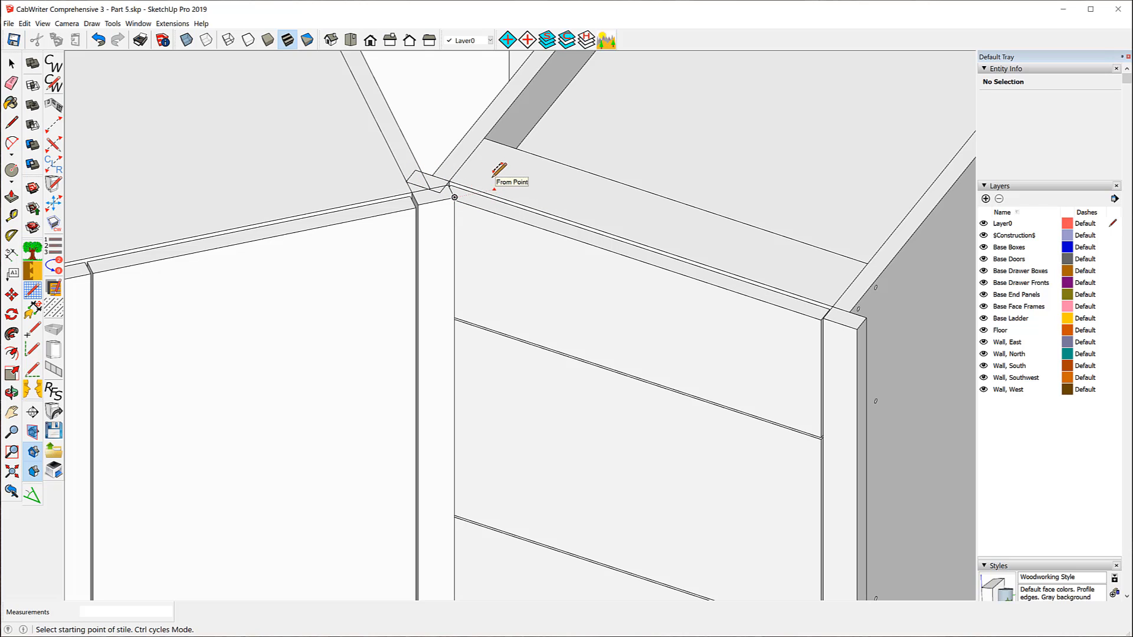
scroll(494, 165, down, 4)
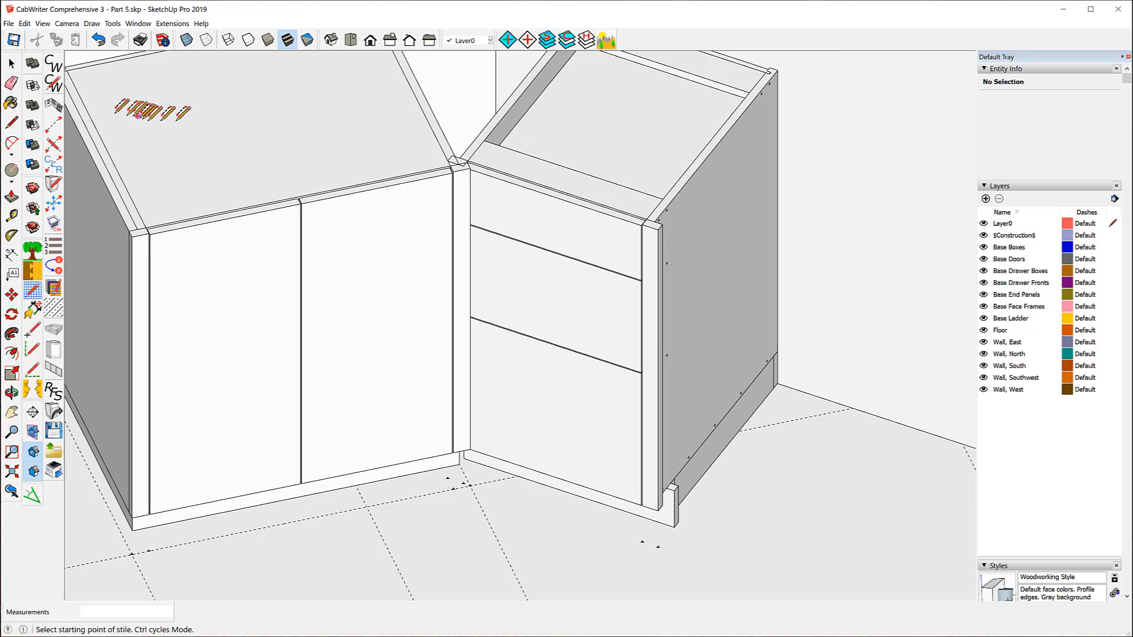
Move the angled drawer cabinet by placing its left end point on the guide intersection and its right end point at the adjacent construction point
click(12, 63)
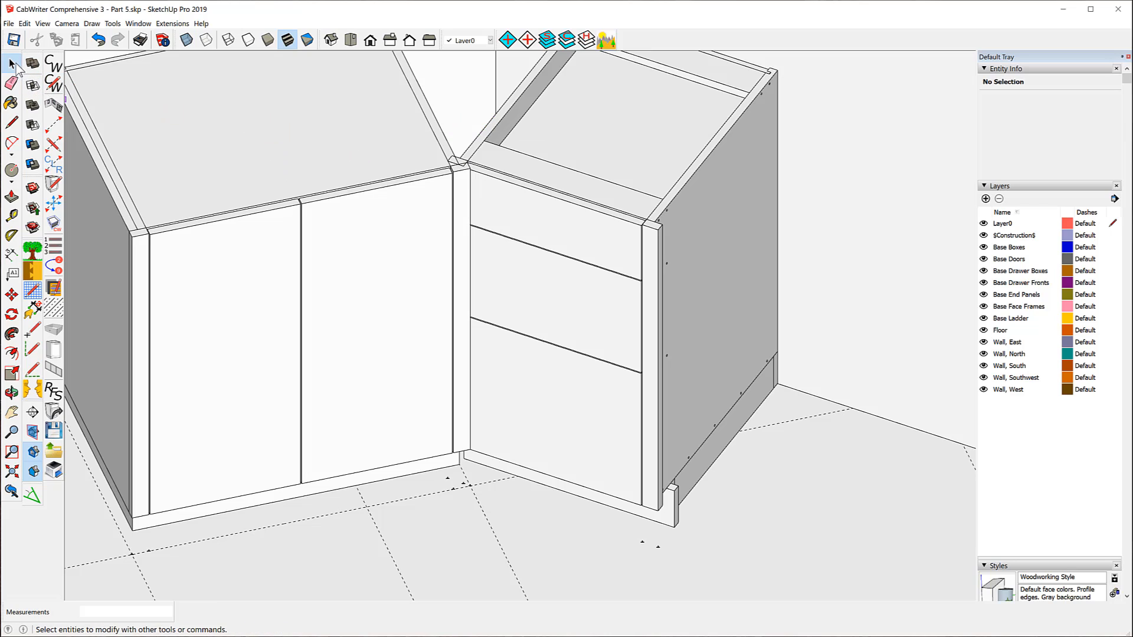
click(577, 229)
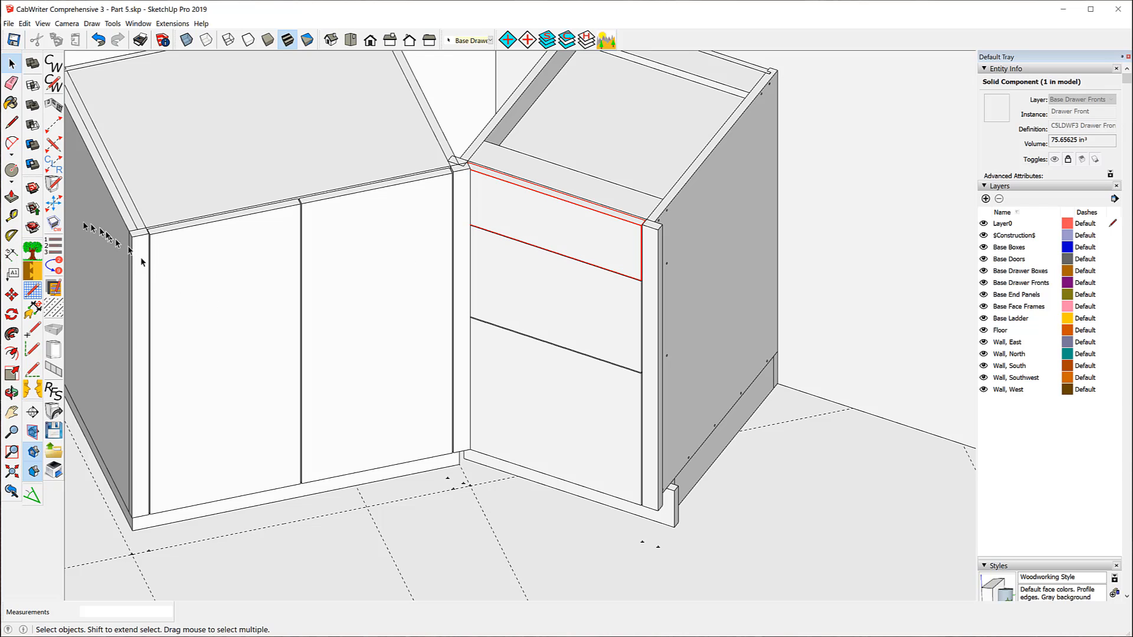
click(52, 204)
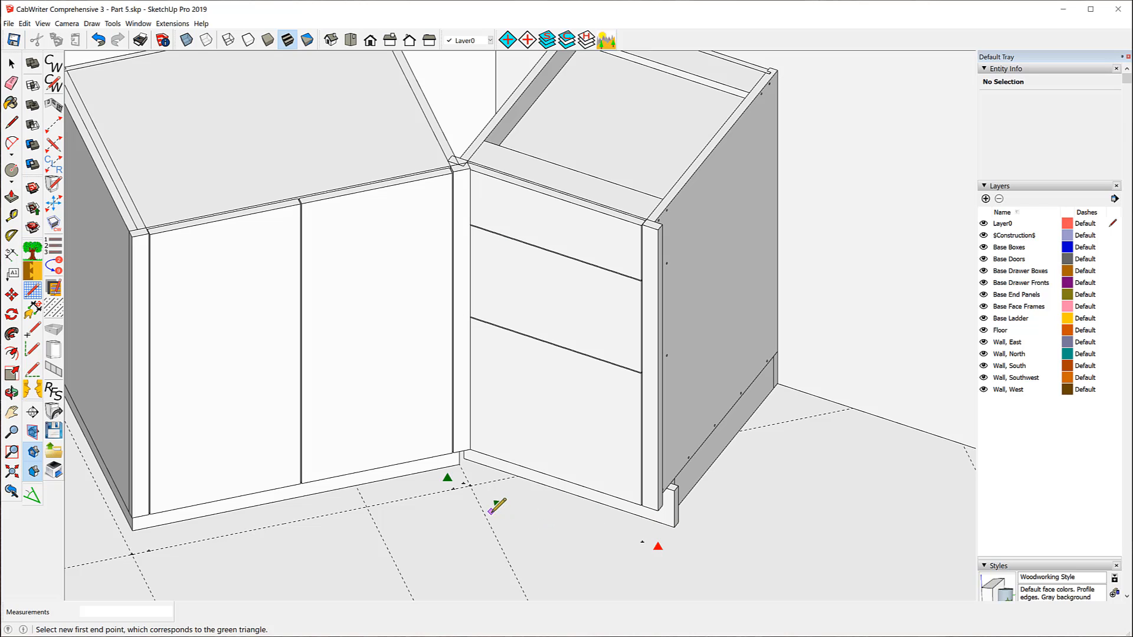
scroll(527, 522, up, 5)
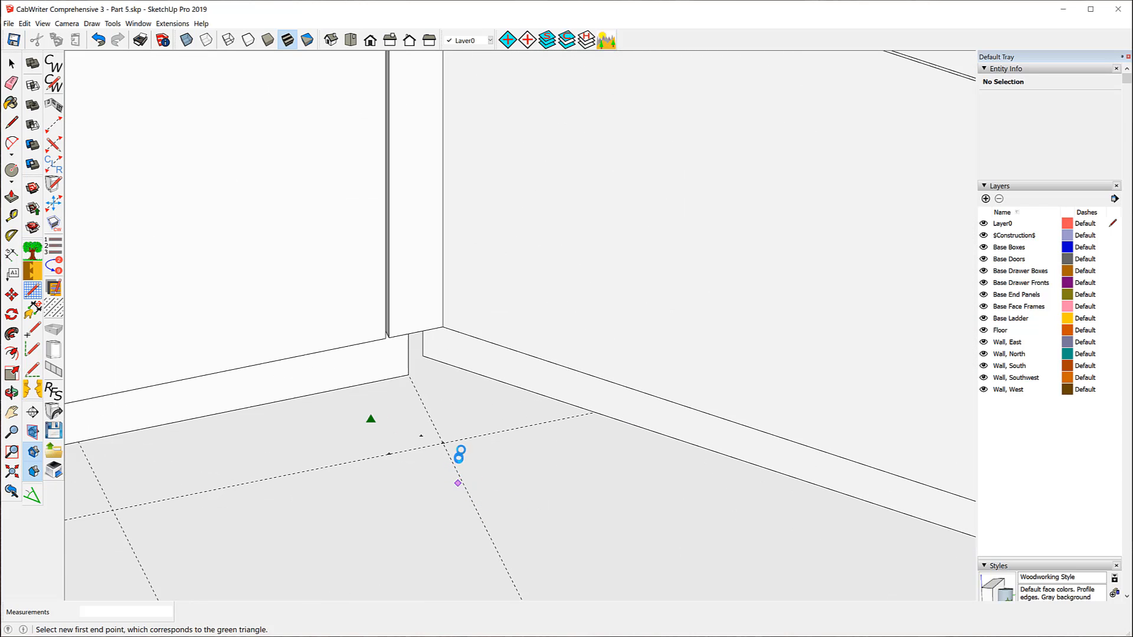
middle_drag(460, 454, 448, 431)
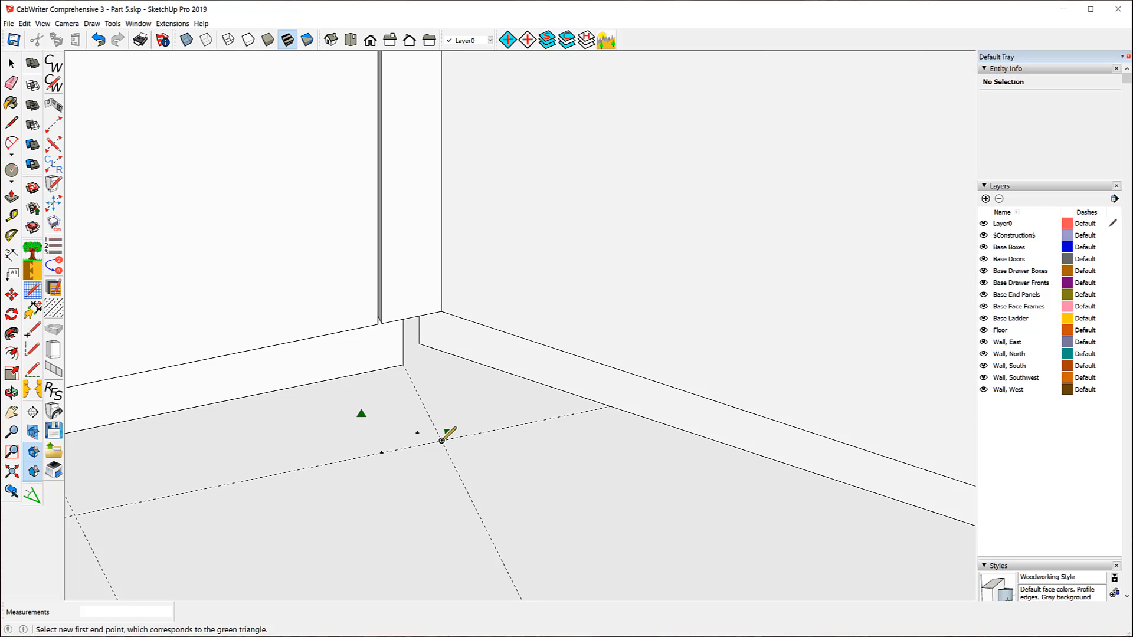
click(442, 440)
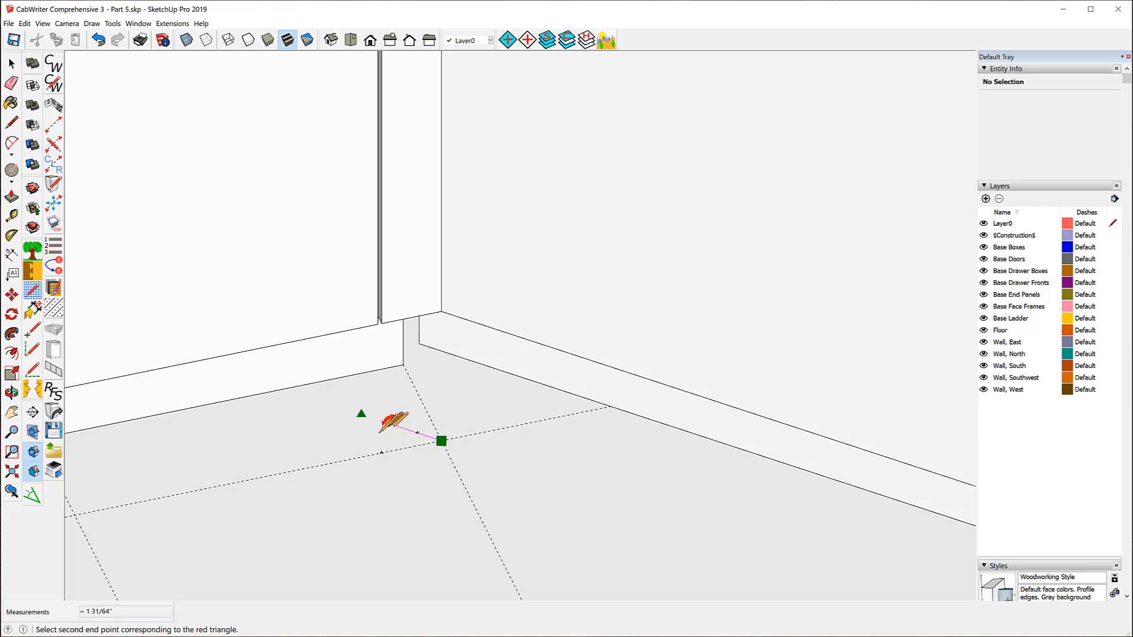
scroll(384, 430, down, 3)
scroll(513, 473, down, 2)
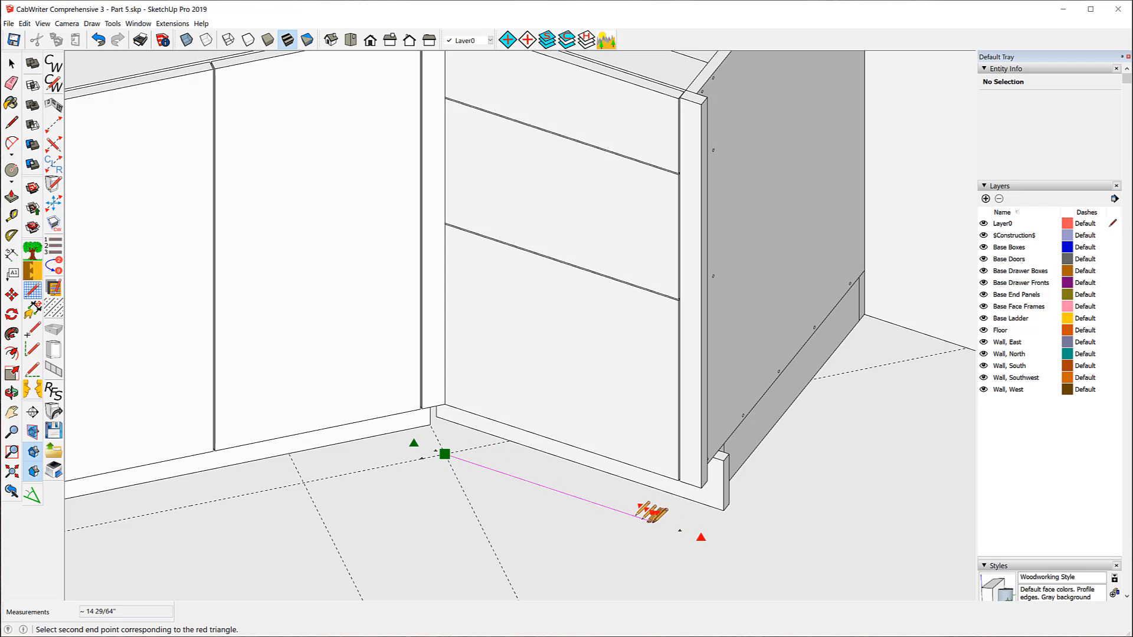
click(679, 529)
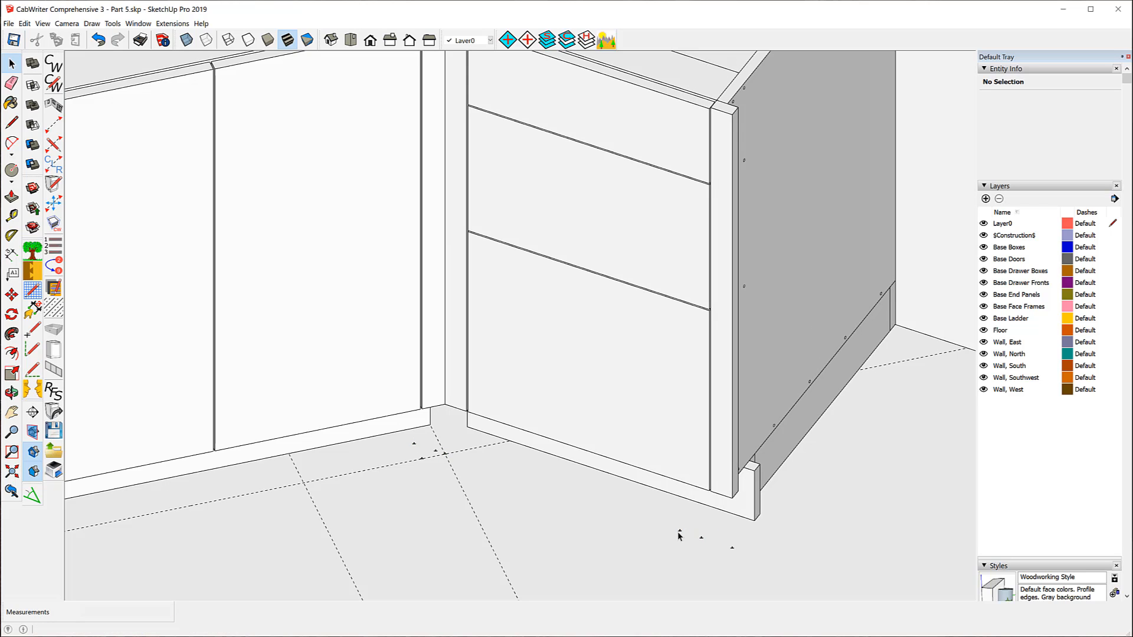
Check the top and bottom of the corner joint between the two cabinets and undo the drawer cabinet's move
scroll(522, 563, down, 4)
scroll(452, 283, up, 6)
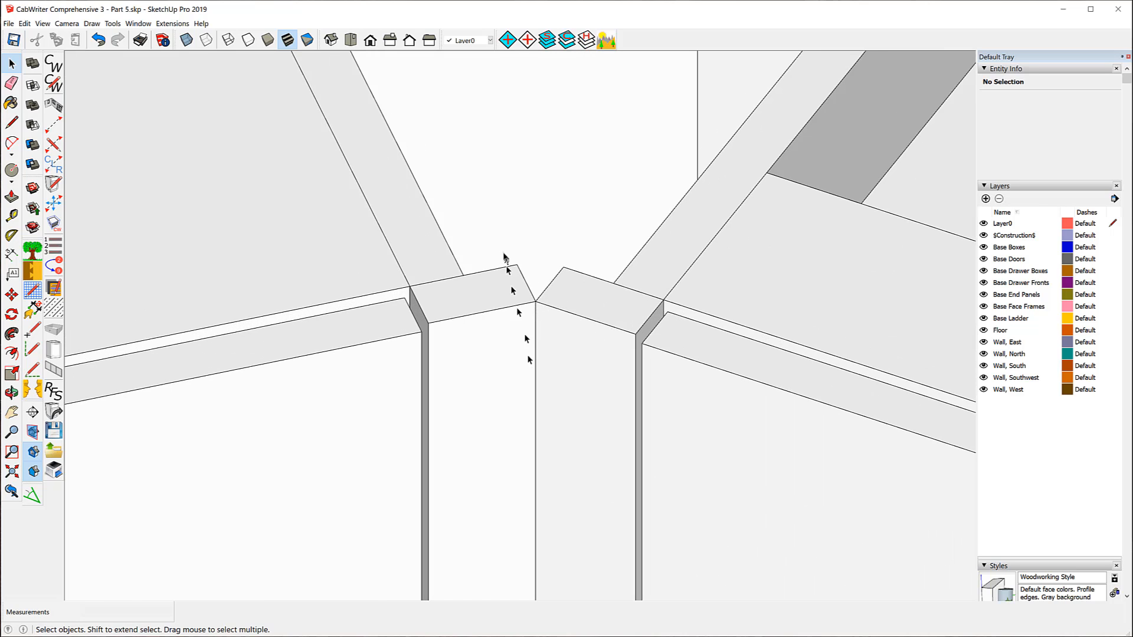
scroll(501, 257, down, 6)
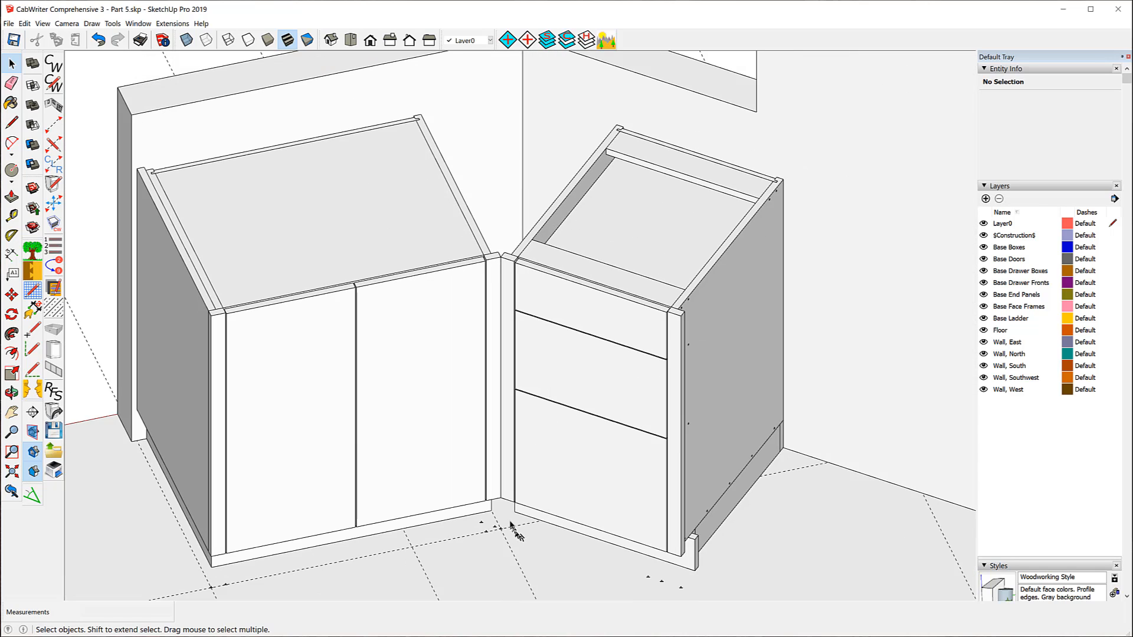
scroll(511, 524, up, 5)
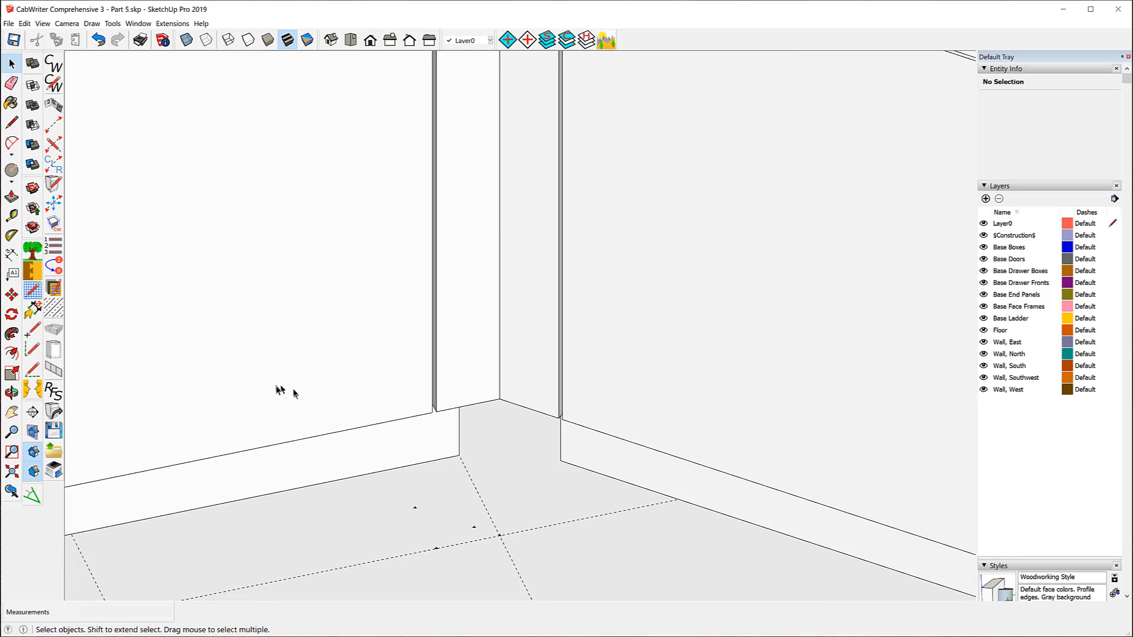
scroll(480, 548, down, 7)
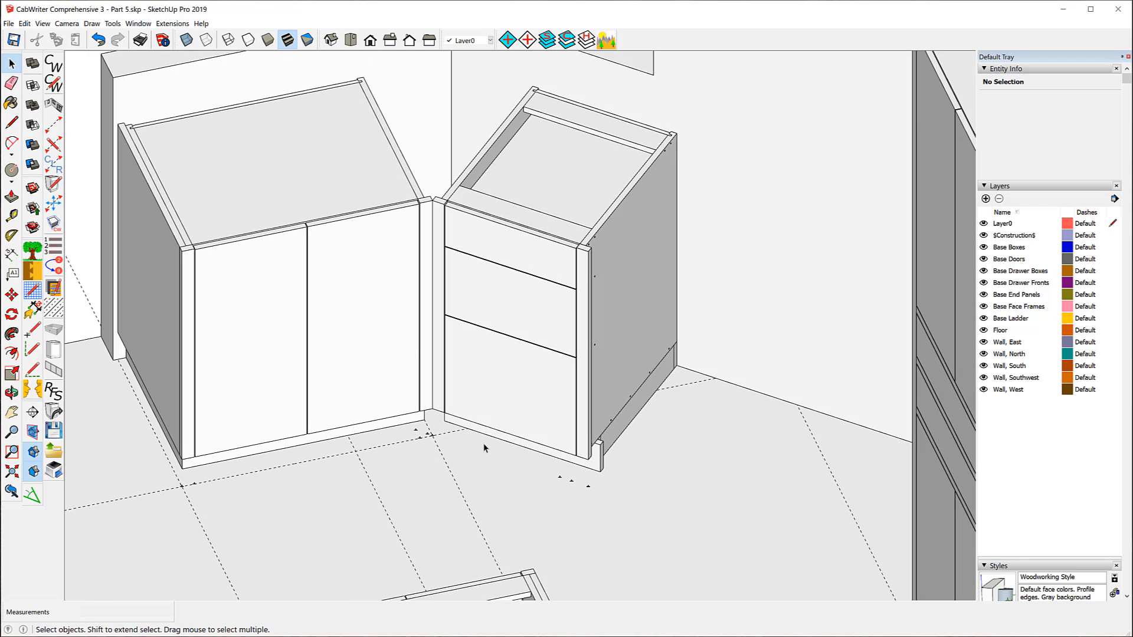
click(97, 45)
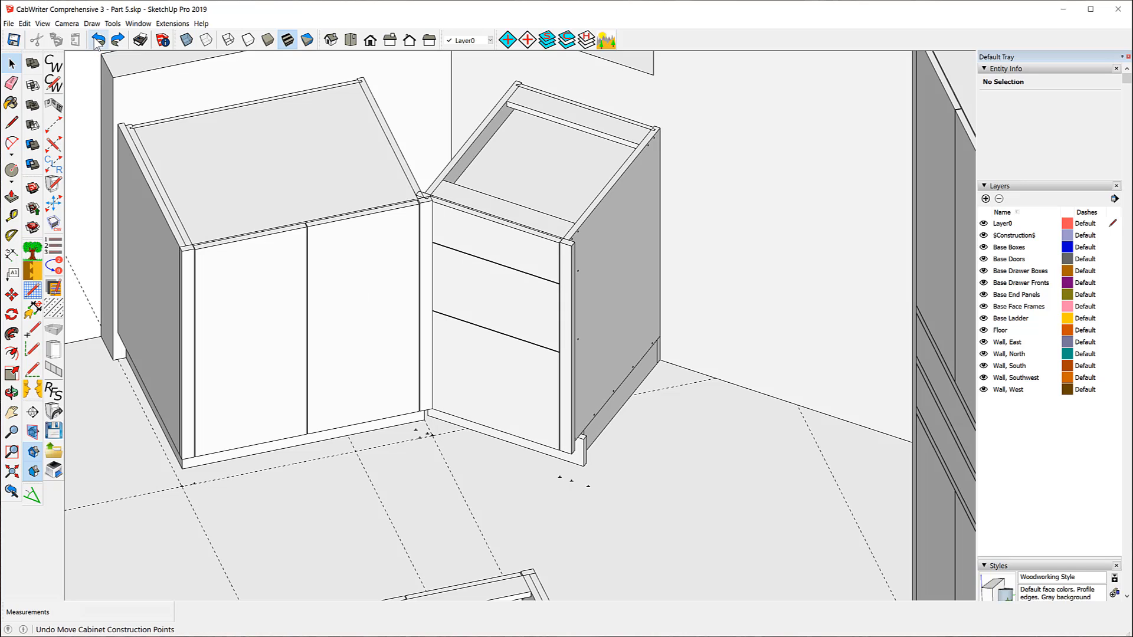
Move the drawer cabinet's construction points again, from the guide intersection to the construction point beside its right end, and check the corner joint
click(485, 239)
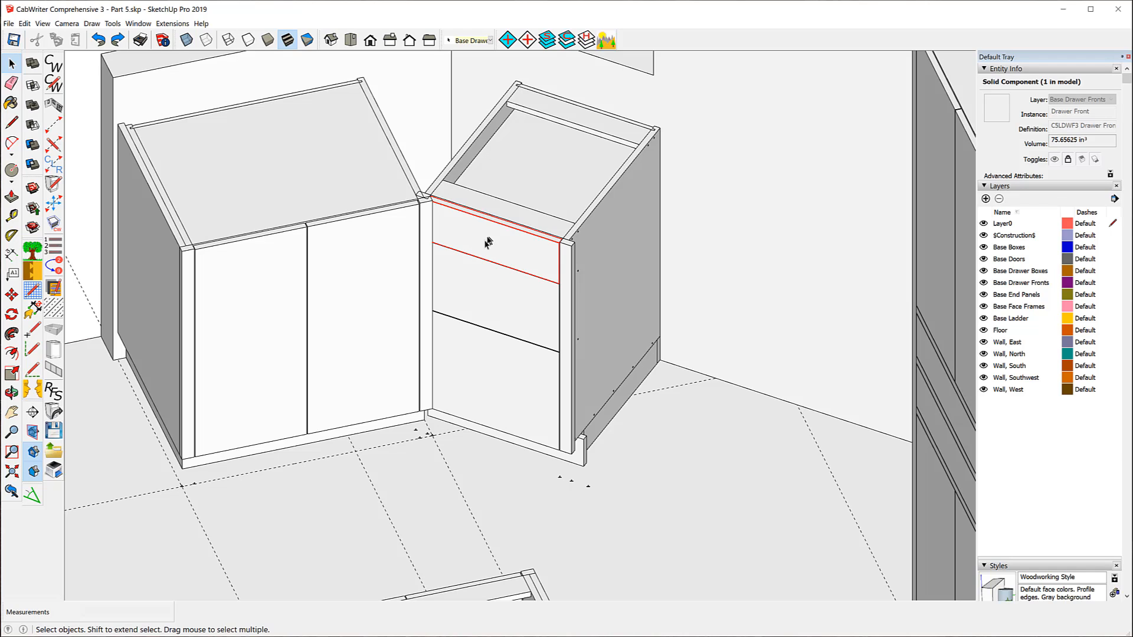
click(53, 204)
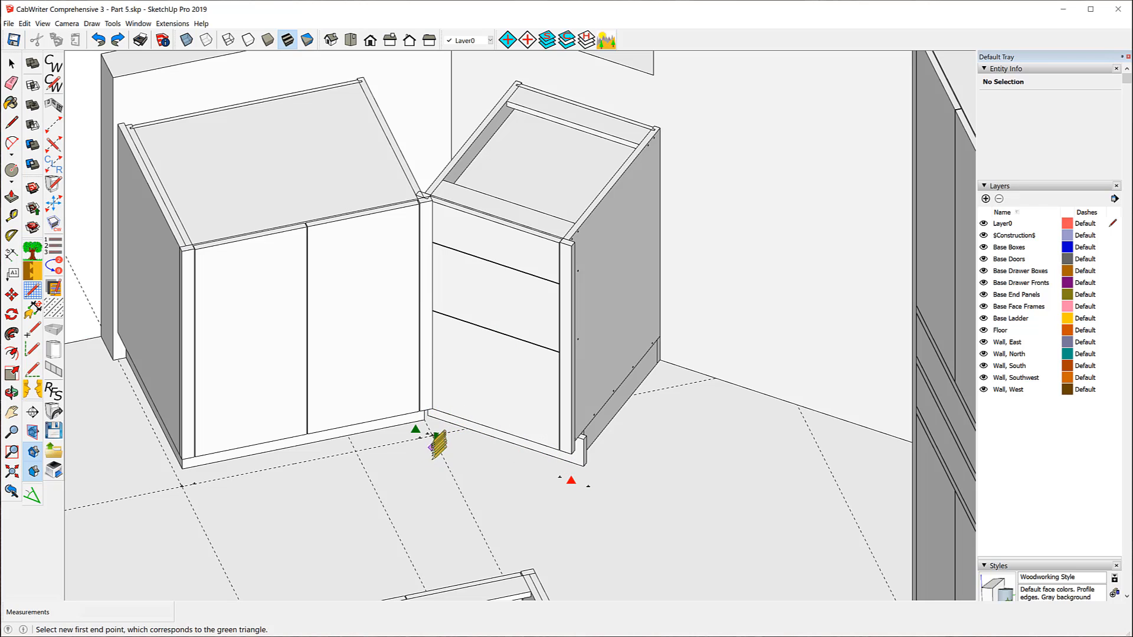
scroll(380, 408, up, 3)
scroll(371, 395, up, 2)
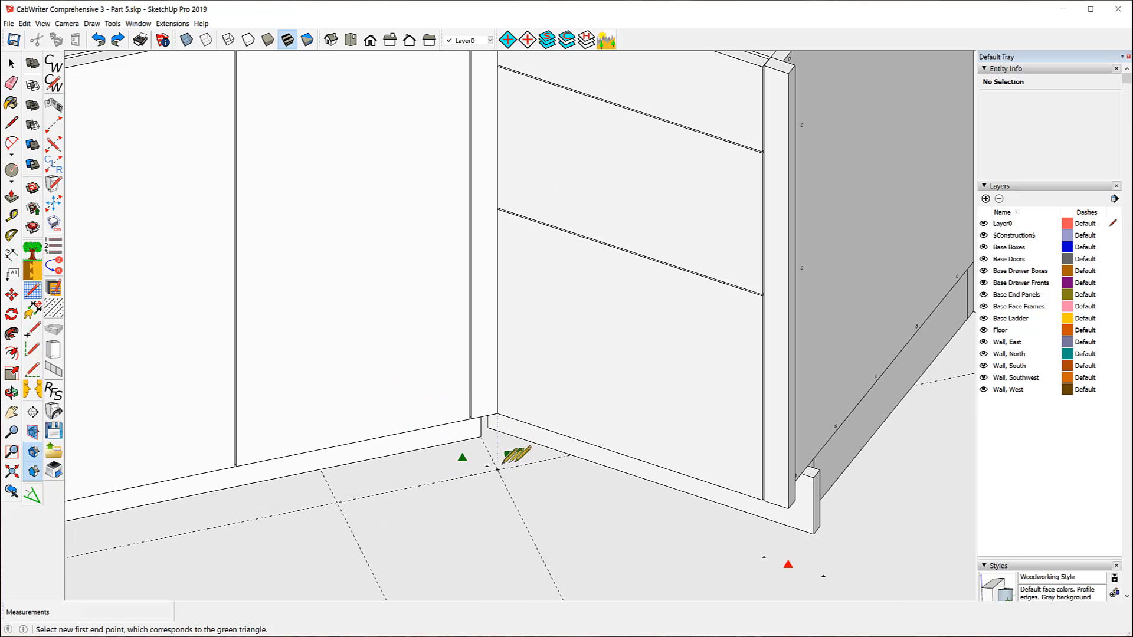
click(498, 470)
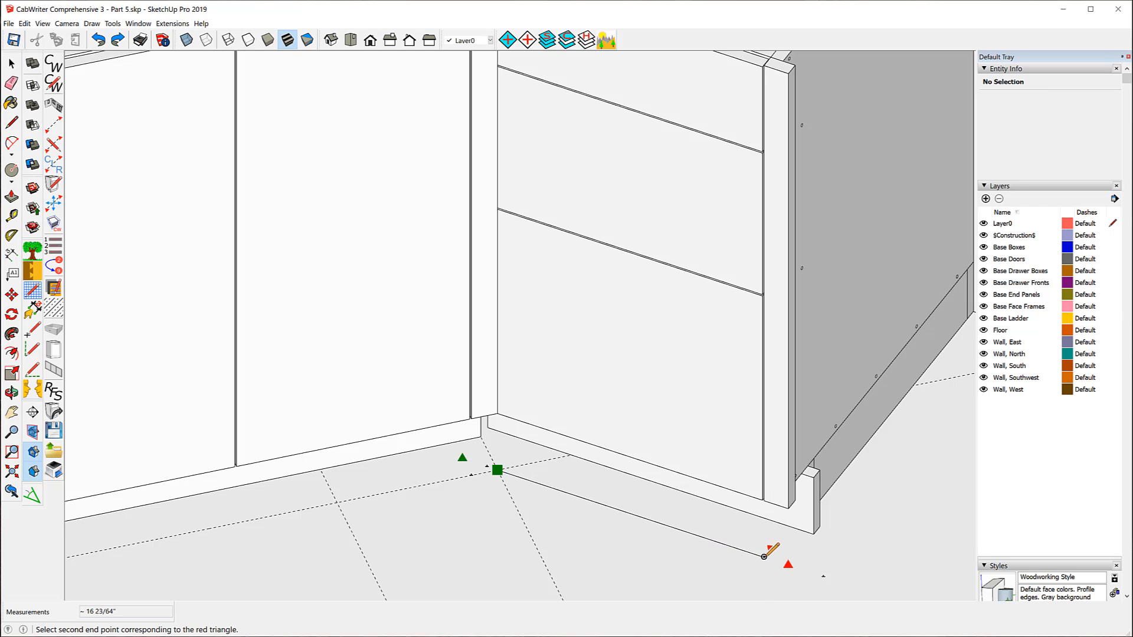
click(764, 557)
scroll(574, 546, down, 5)
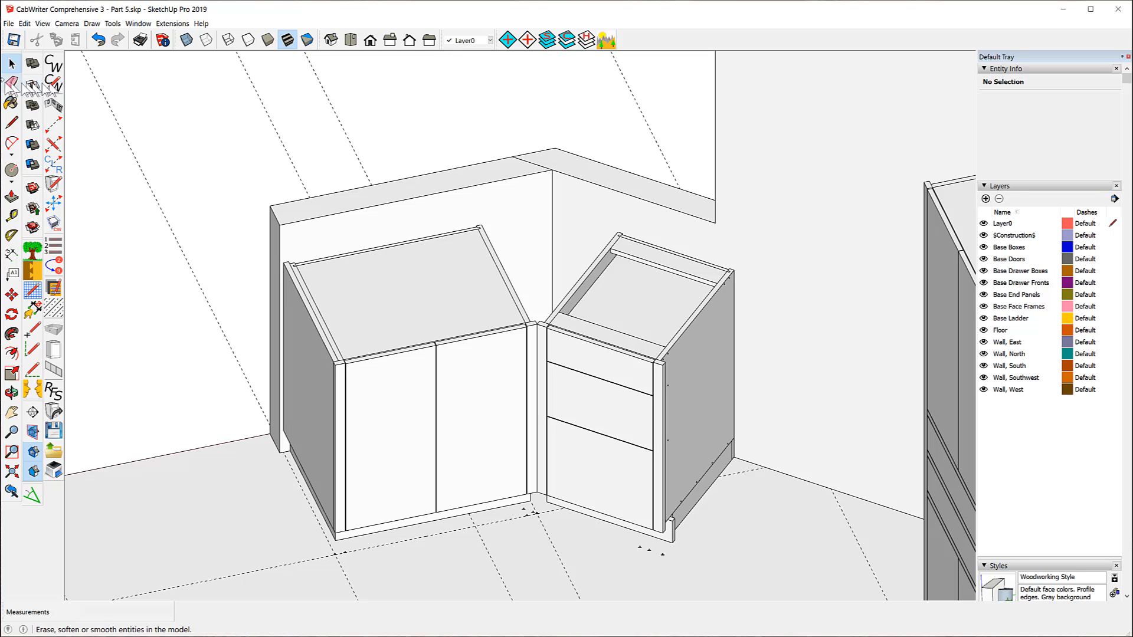
click(584, 356)
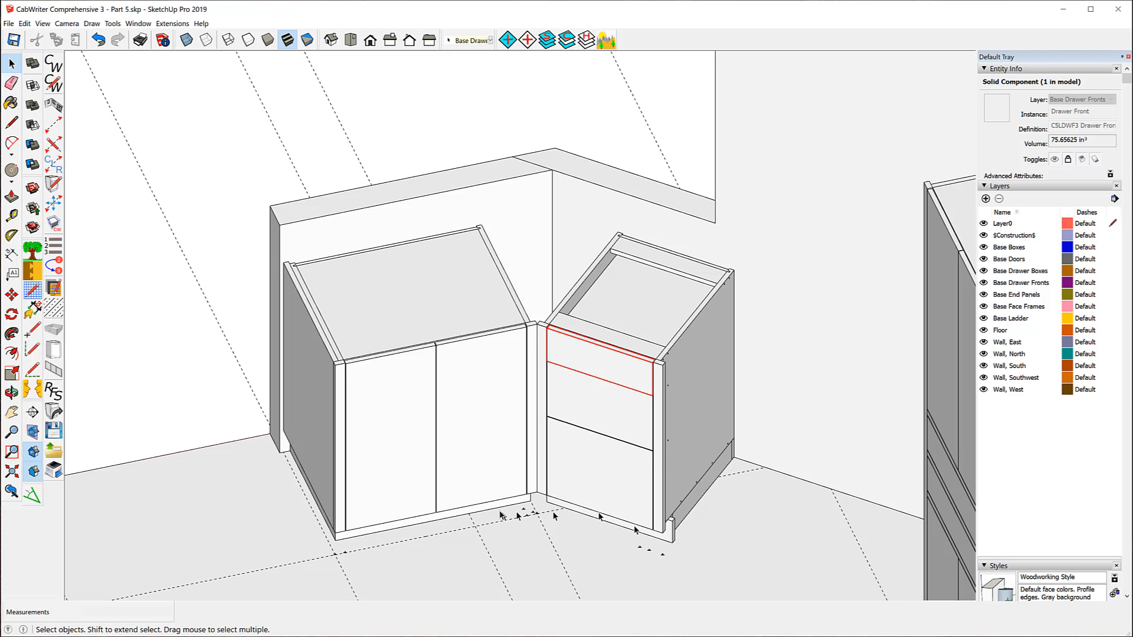
scroll(518, 507, up, 4)
scroll(520, 502, up, 3)
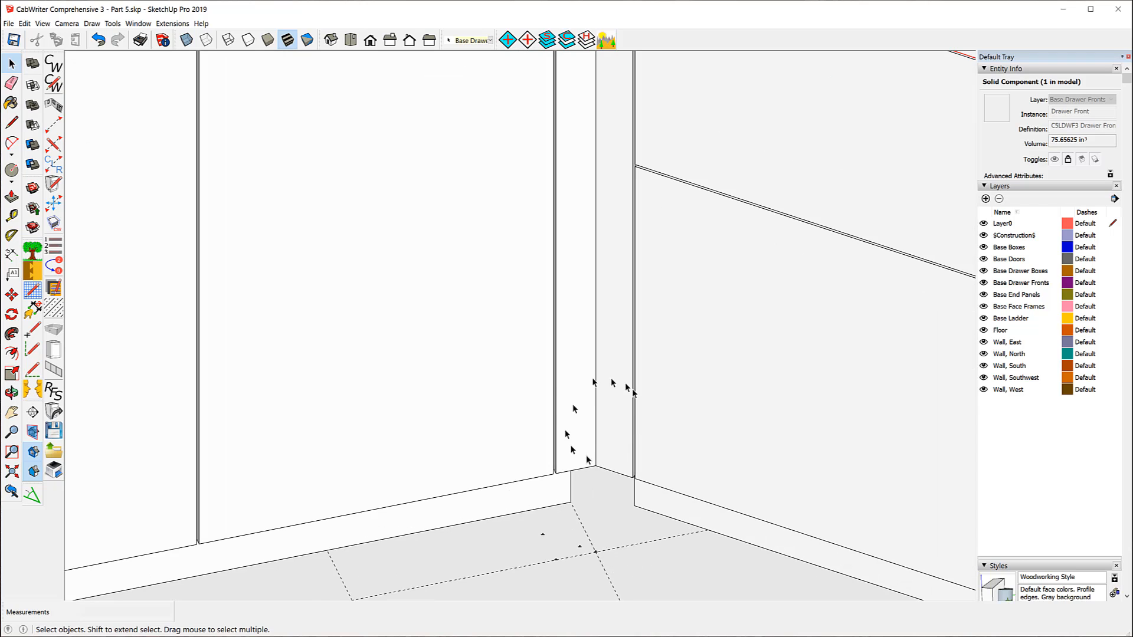
Try to renumber the two-door base cabinet as cabinet 12
scroll(448, 380, down, 6)
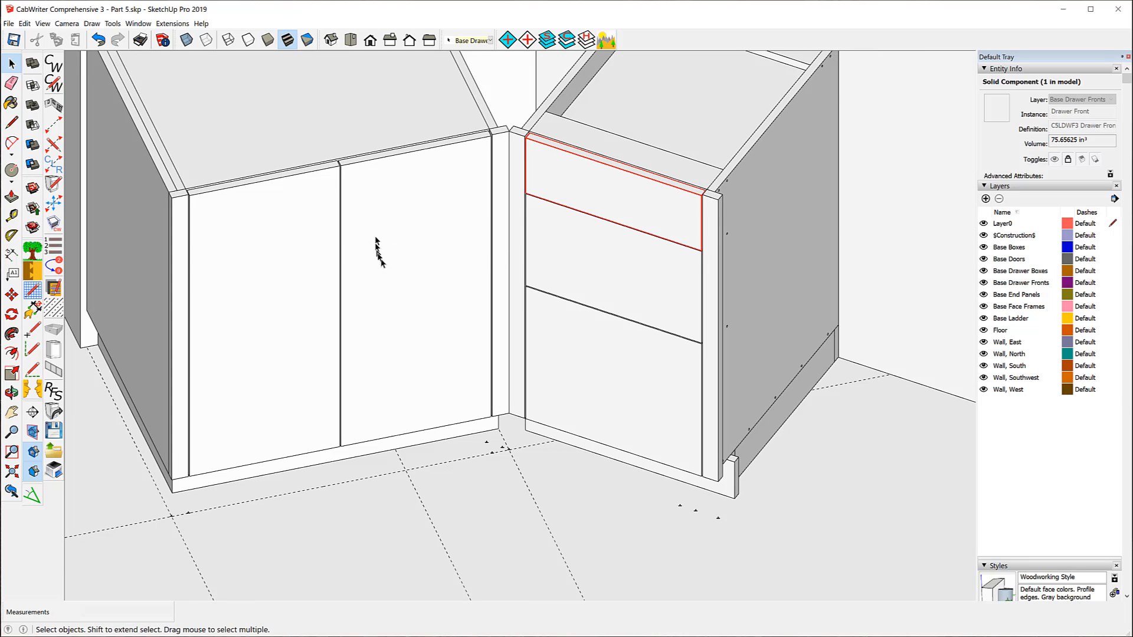
click(383, 189)
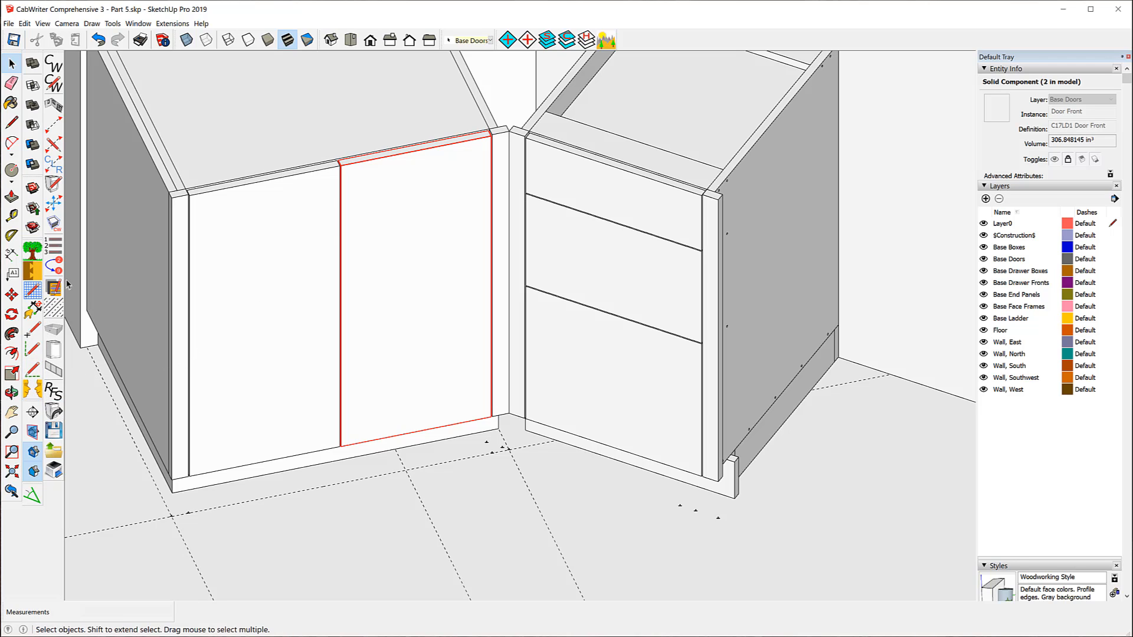
click(54, 265)
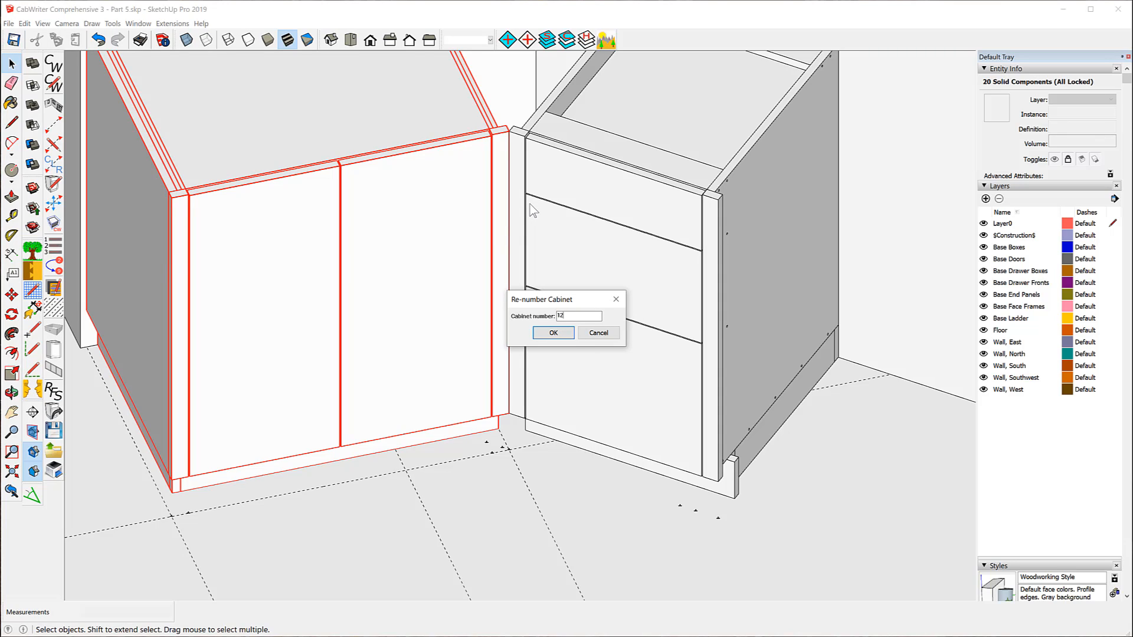
click(552, 332)
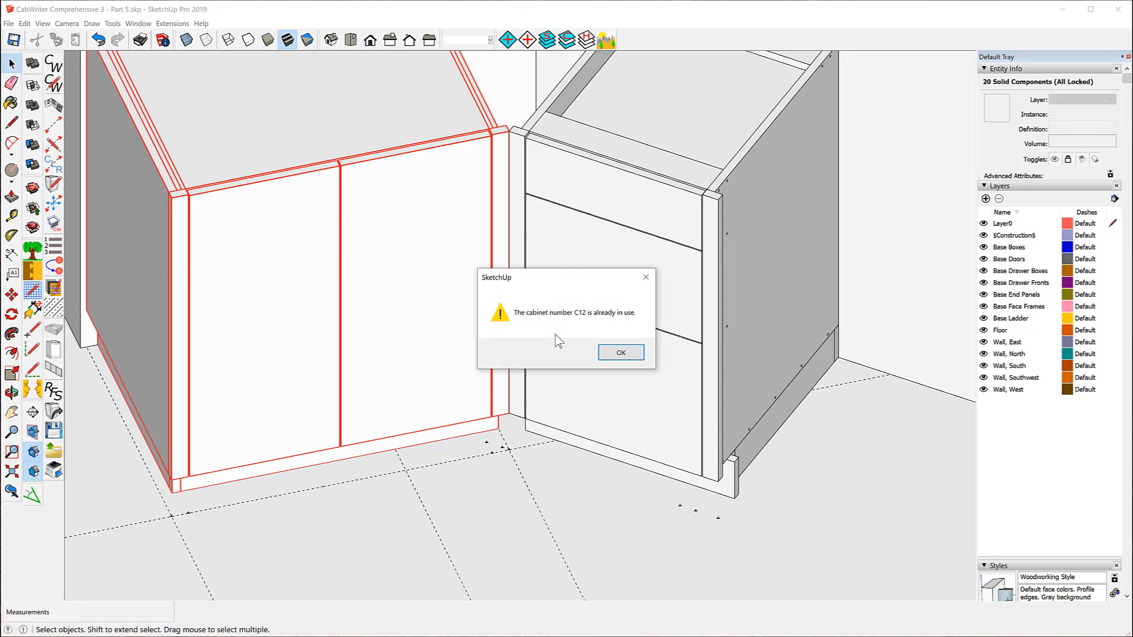
click(609, 353)
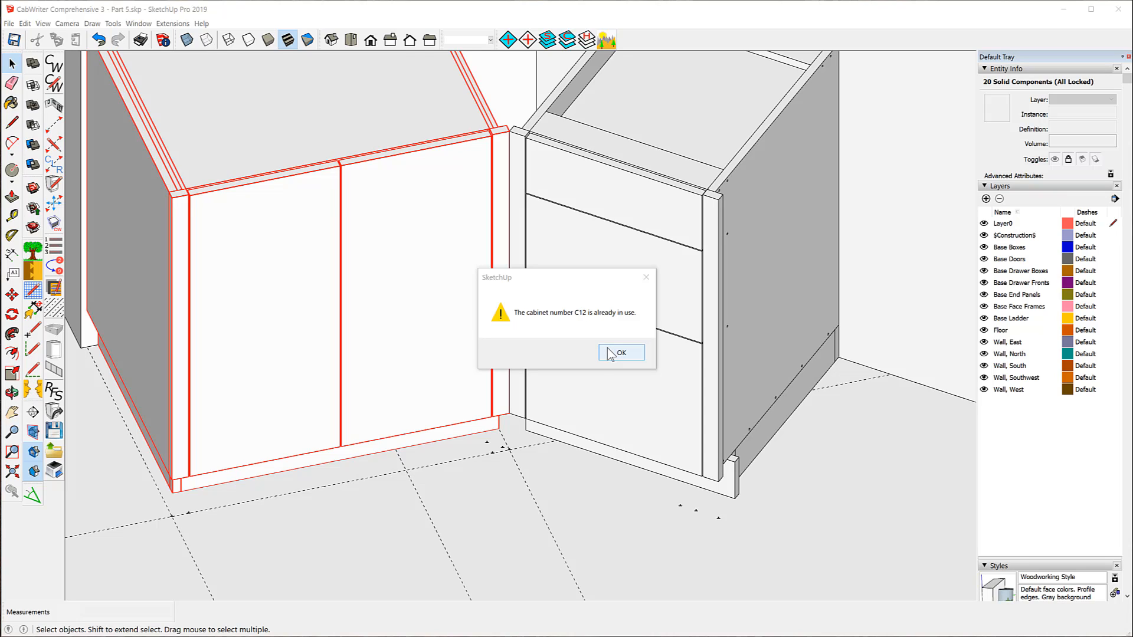
click(610, 353)
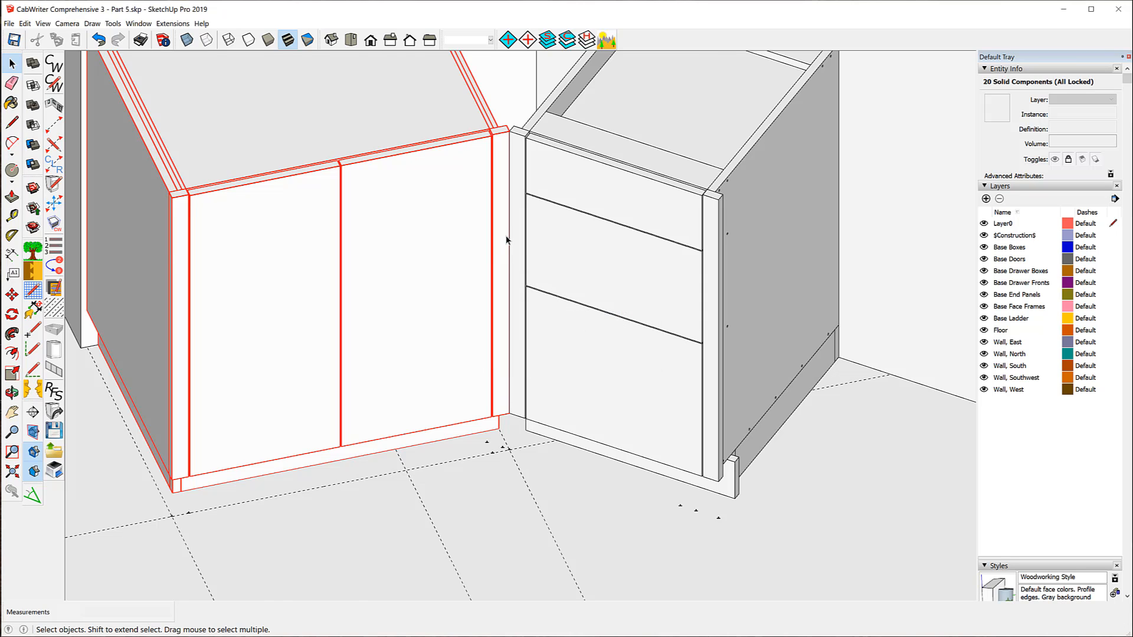
Select the two-door base cabinet's top panel to read its component definition, and check that the tray includes the Outliner
scroll(507, 239, down, 3)
scroll(509, 240, down, 2)
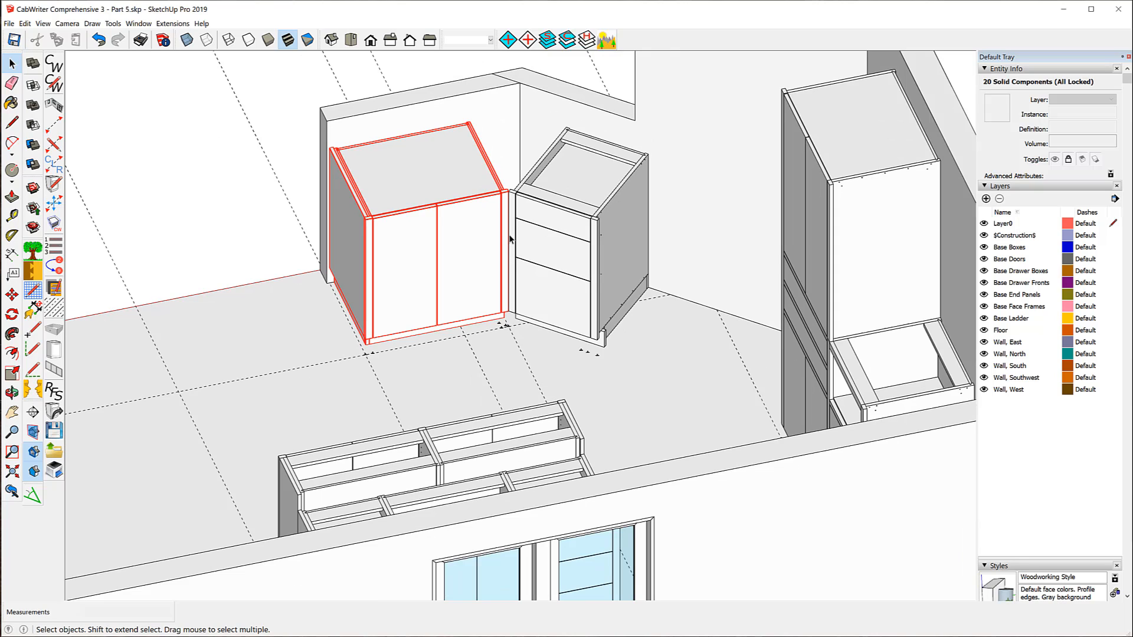
click(438, 188)
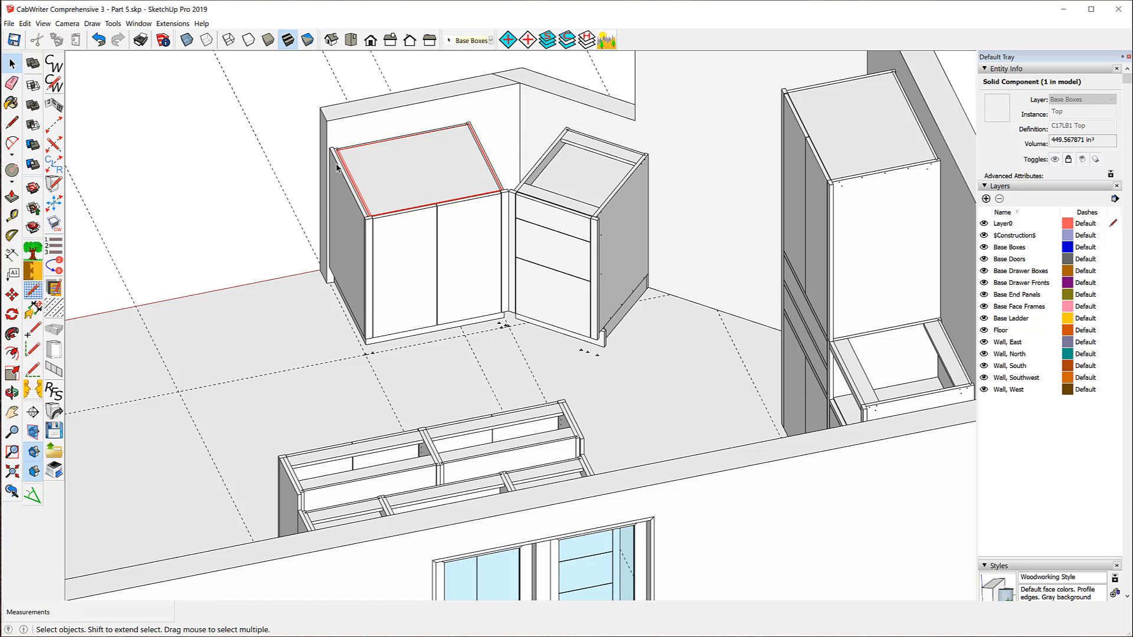
click(138, 24)
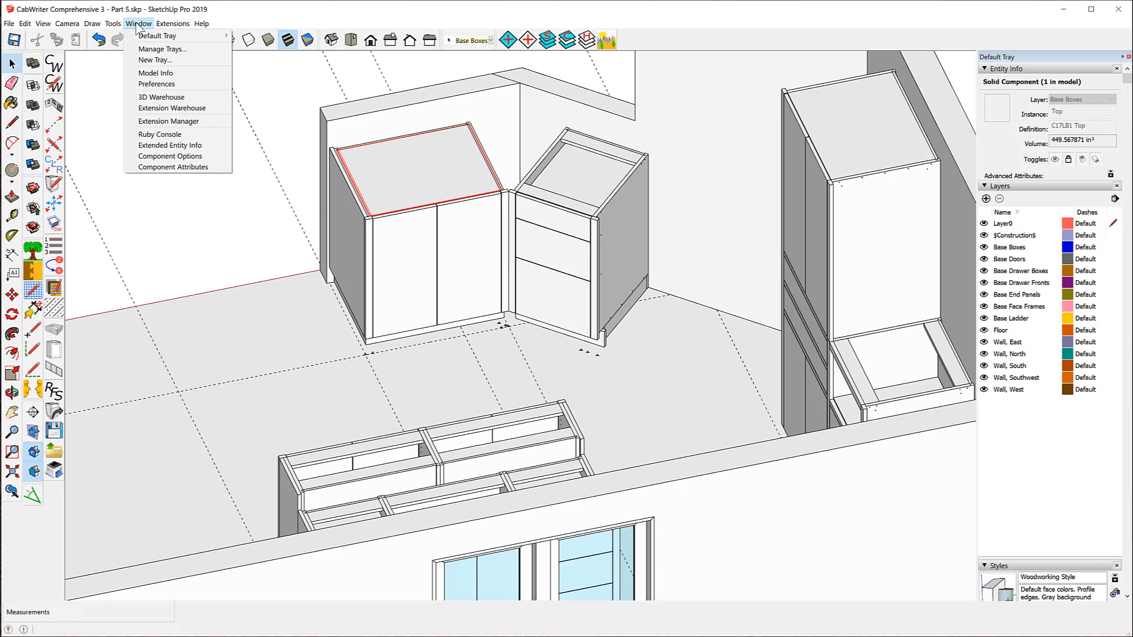
mouse_move(150, 36)
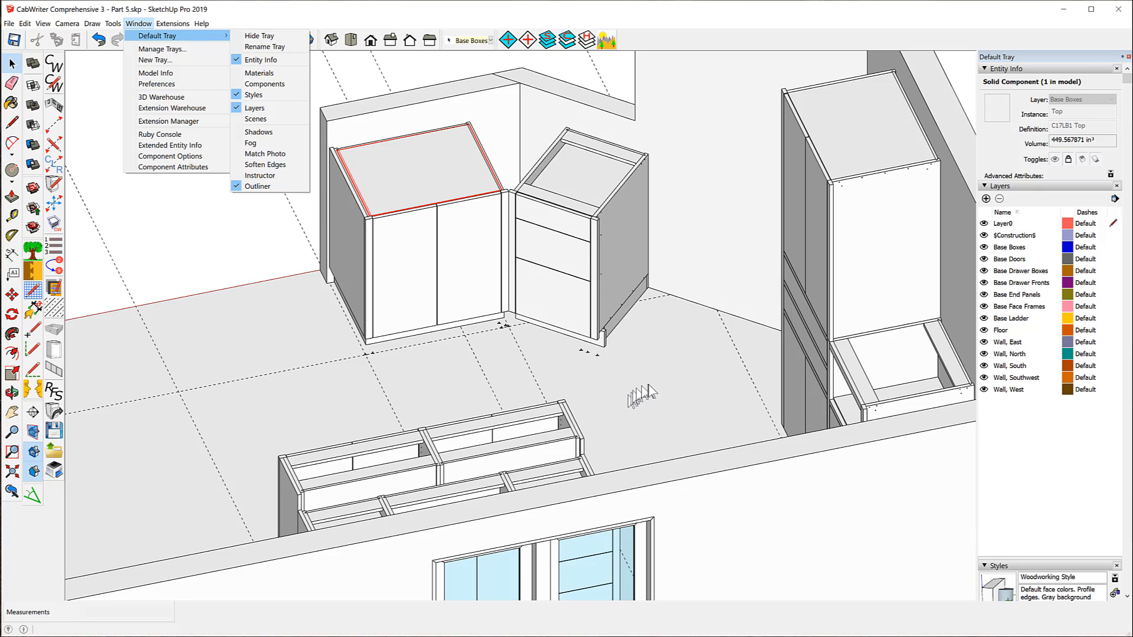
click(728, 417)
click(727, 417)
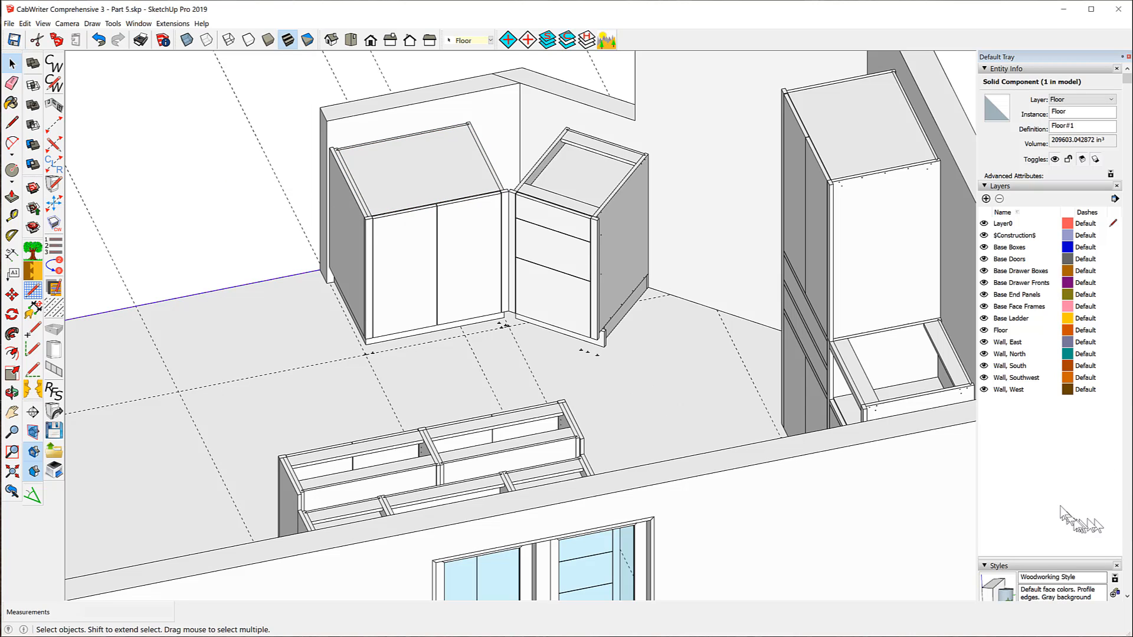
Browse the component names in the Outliner and filter them by C12L
scroll(1071, 490, down, 10)
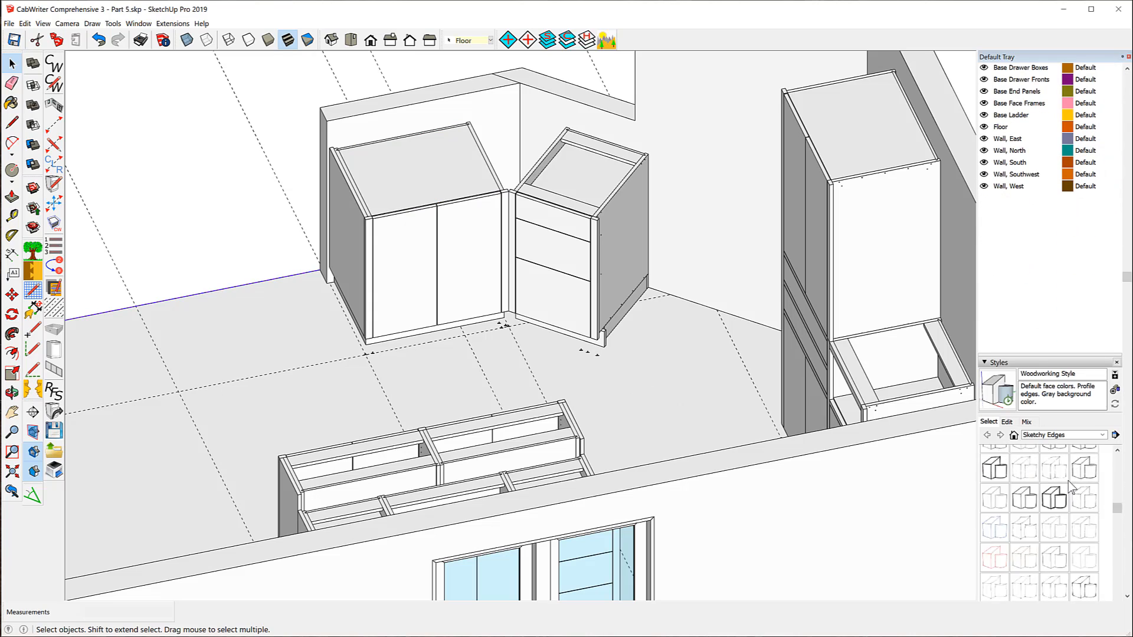
scroll(1068, 486, down, 10)
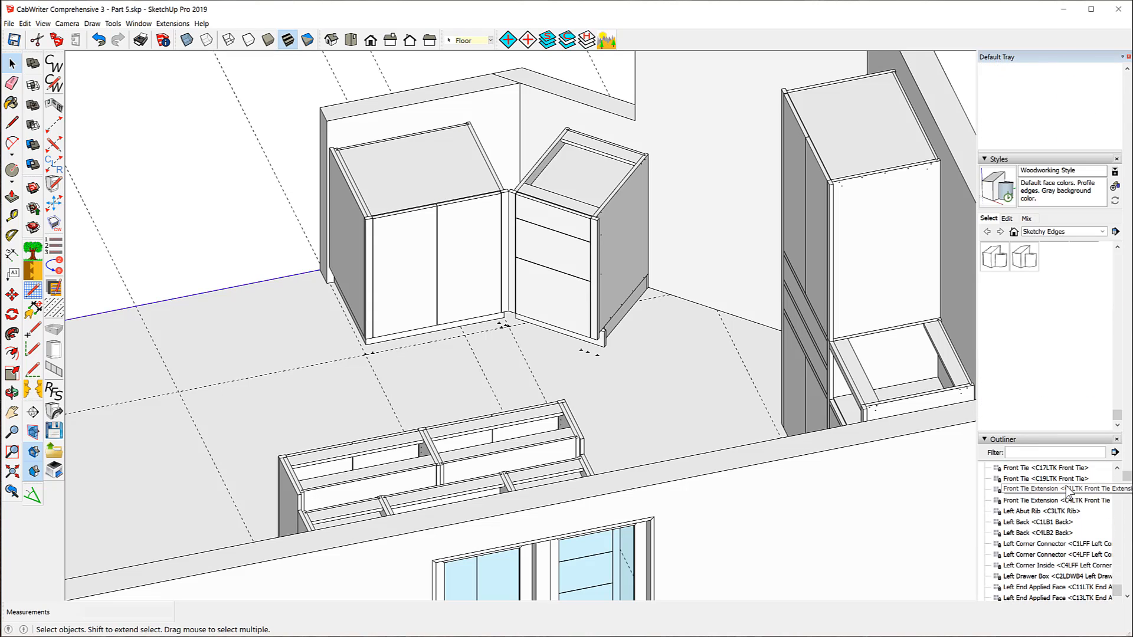
scroll(1027, 448, down, 8)
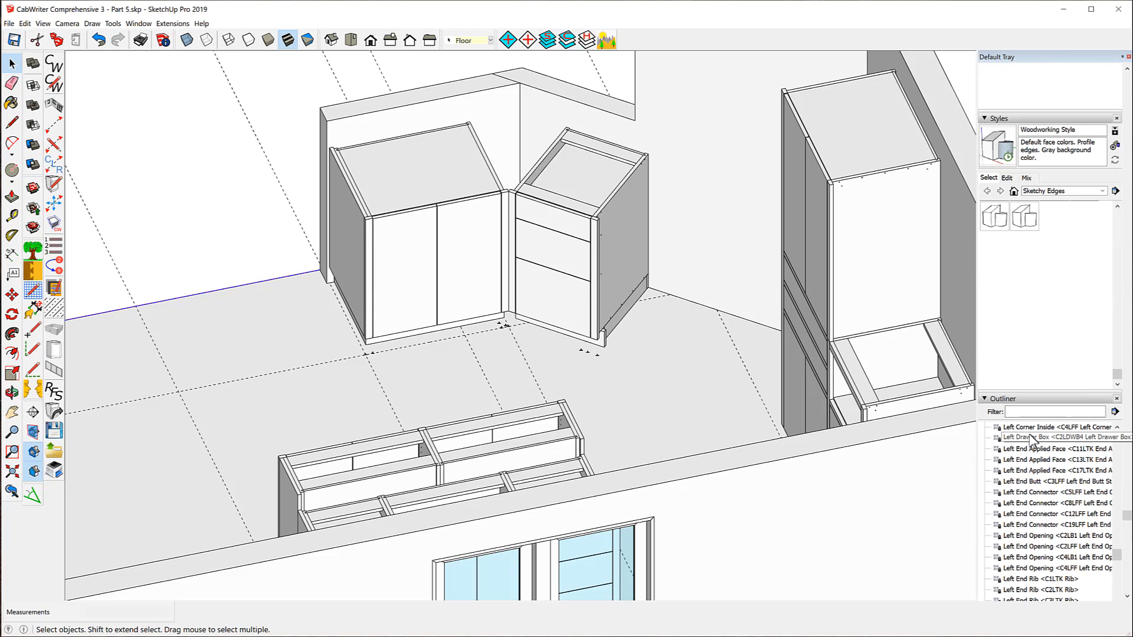
scroll(1033, 461, up, 8)
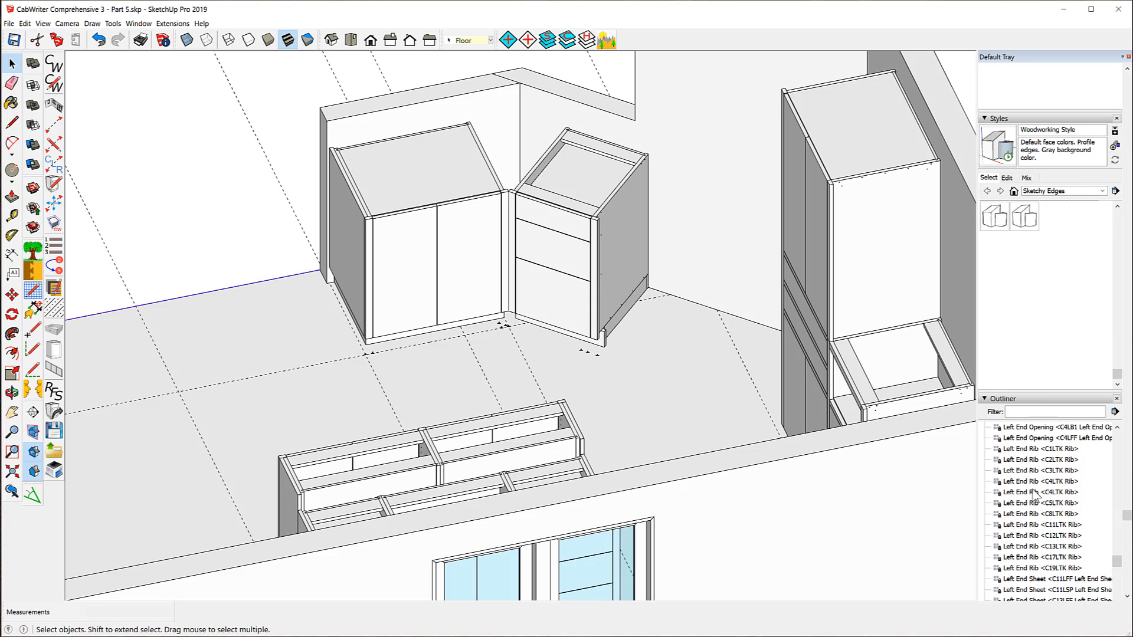
scroll(1036, 481, up, 4)
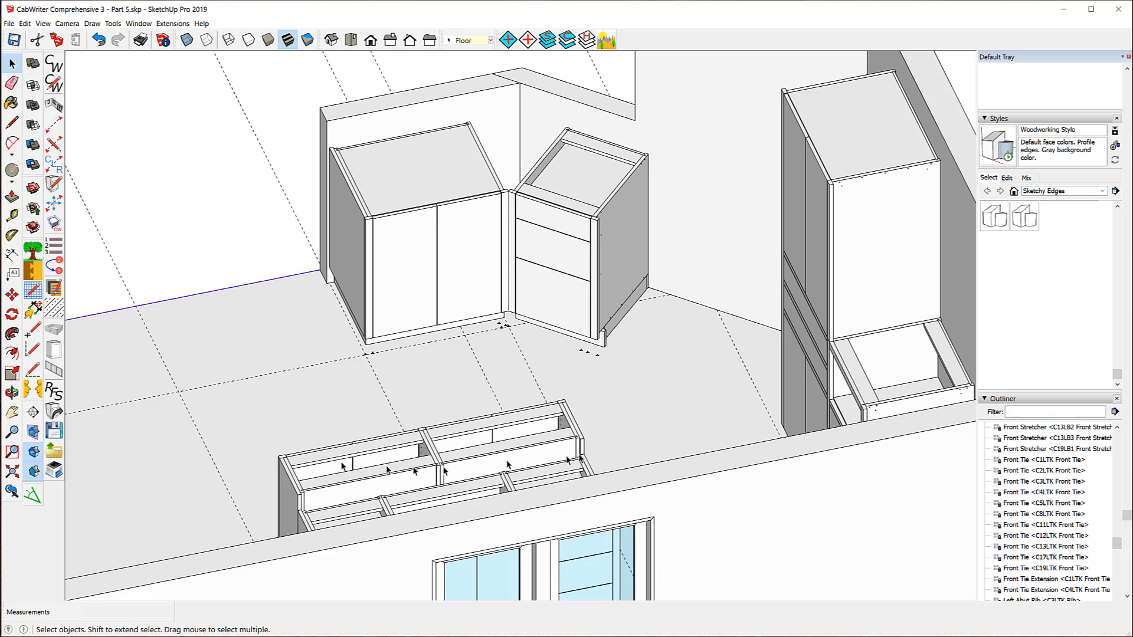
click(1019, 412)
click(1019, 411)
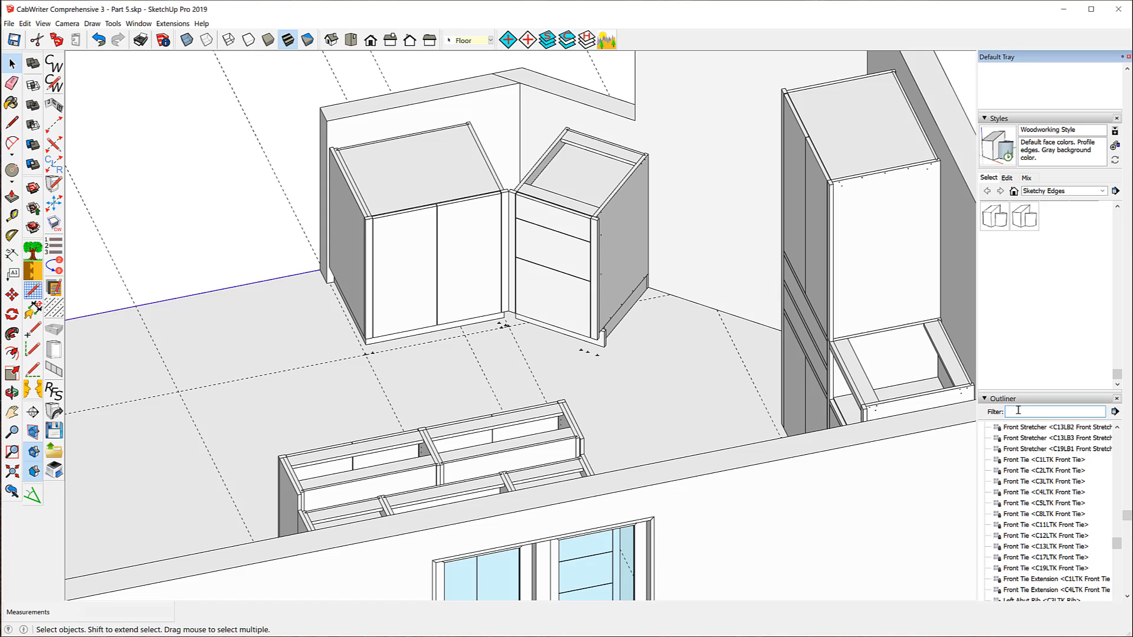
text(C)
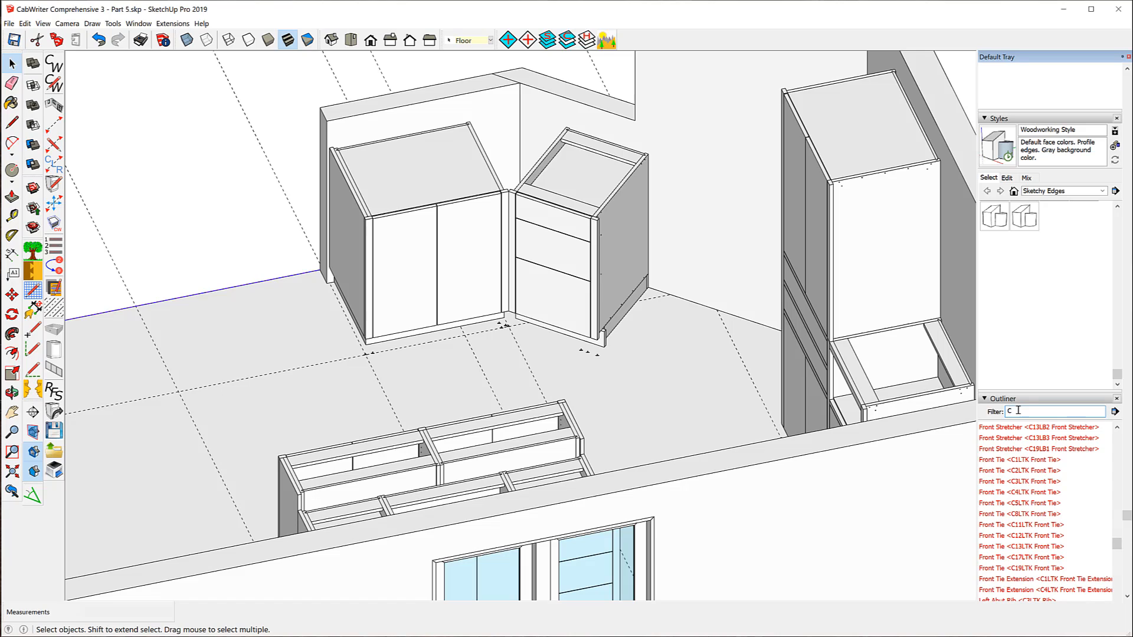
text(12)
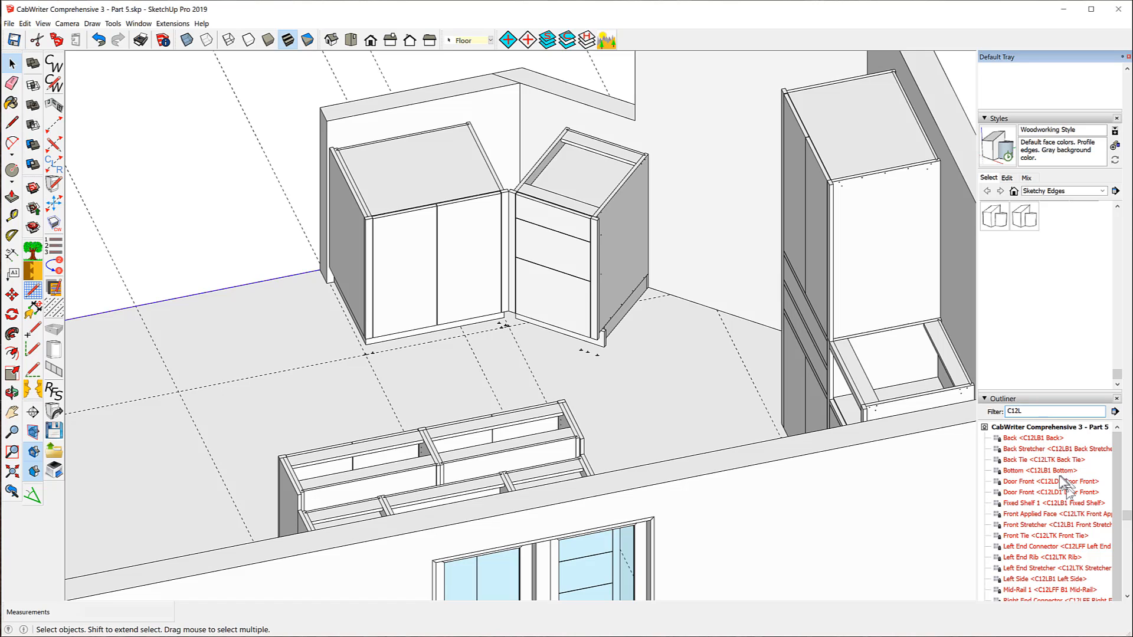
text(L)
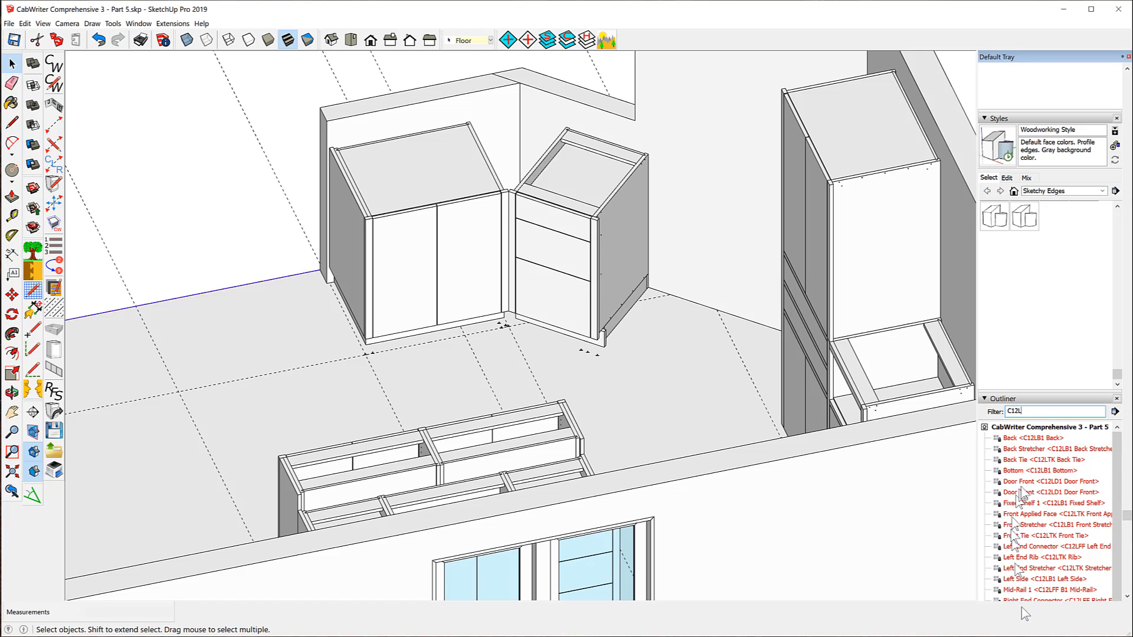
Select all filtered C12L components, from the Back to the Top Rail, and locate their cabinet in the kitchen
click(1026, 438)
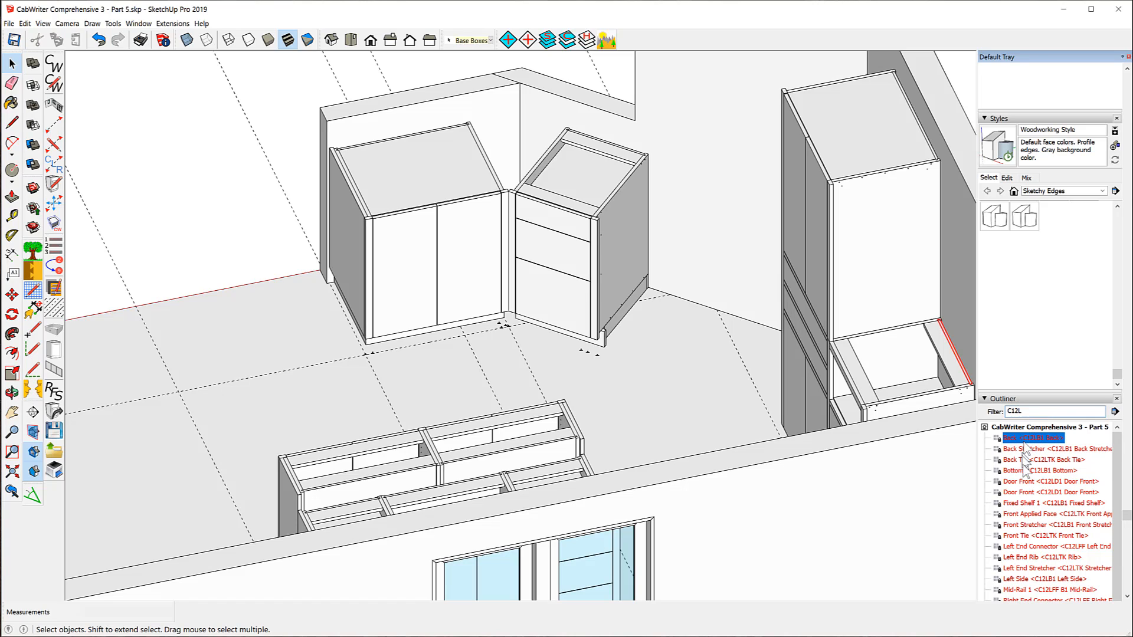
scroll(1027, 472, down, 2)
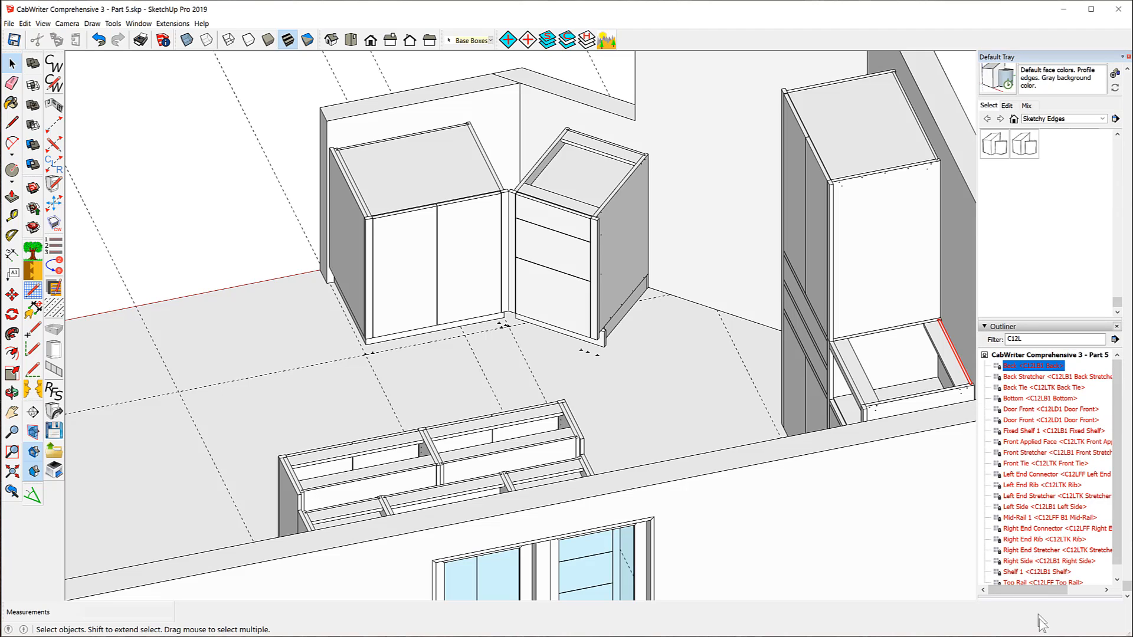
shift+click(1026, 582)
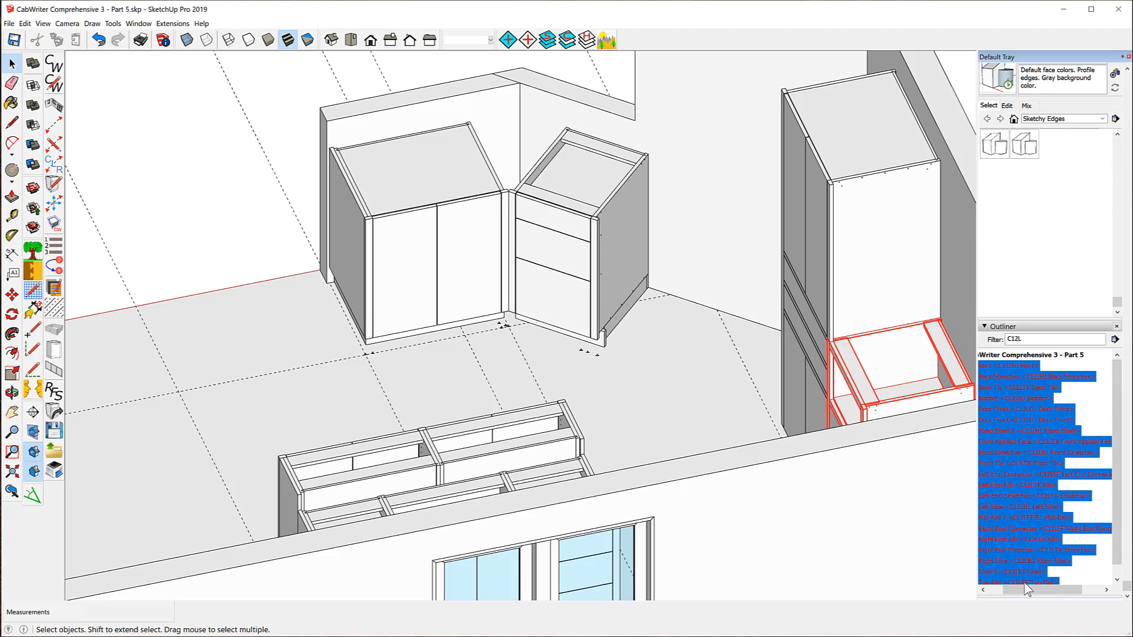
mouse_move(568, 361)
middle_down()
mouse_move(463, 329)
mouse_move(754, 374)
mouse_move(950, 324)
middle_up()
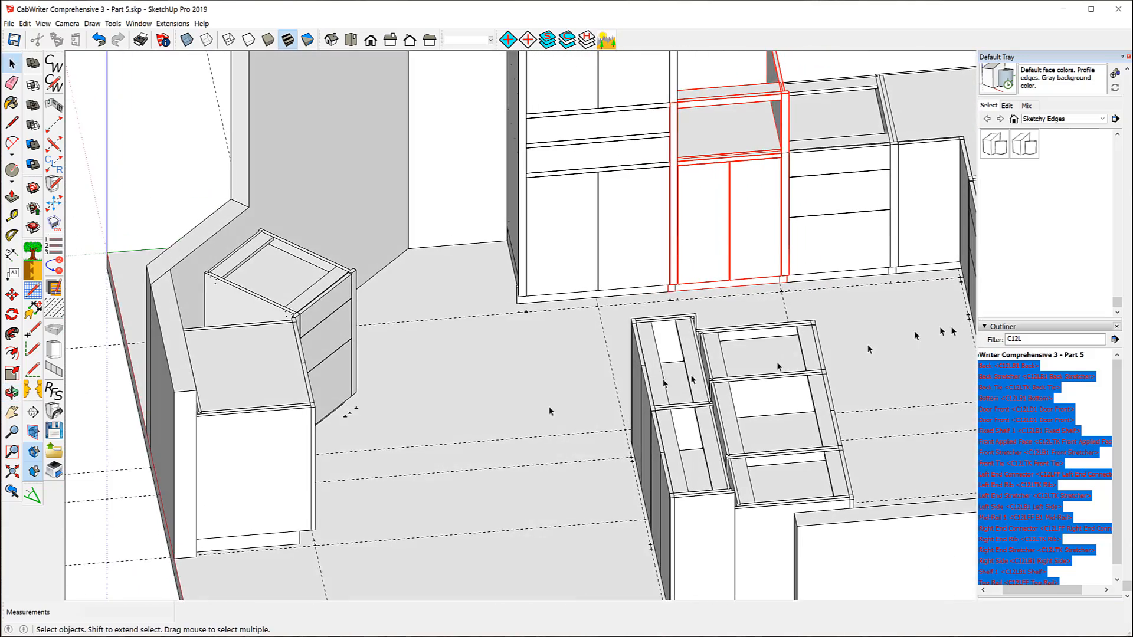
scroll(429, 443, down, 1)
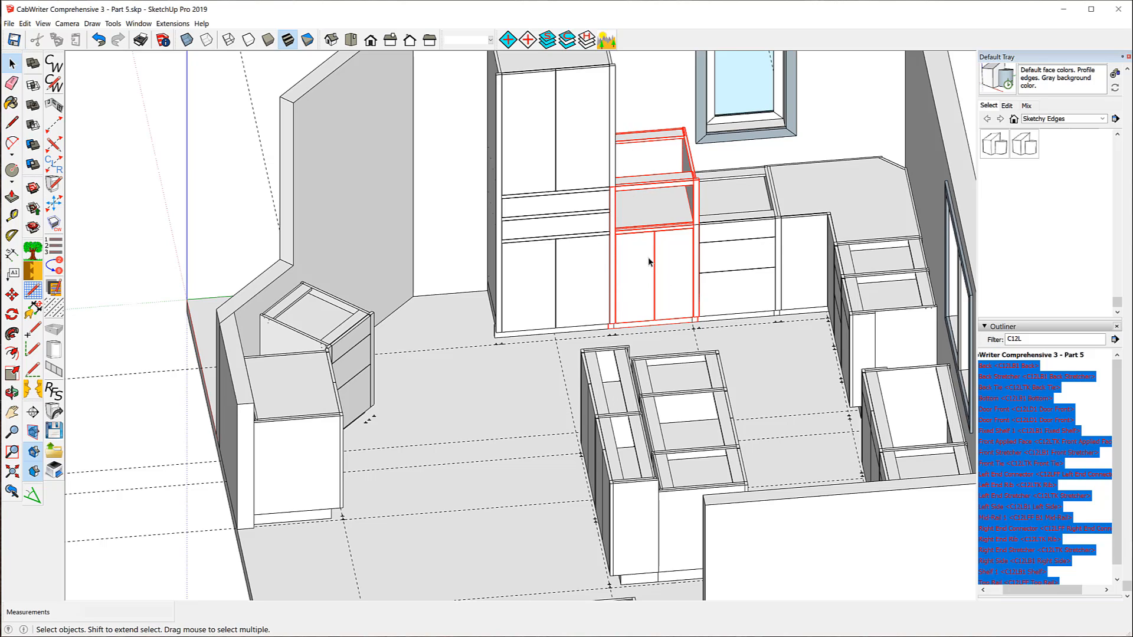
scroll(984, 378, up, 8)
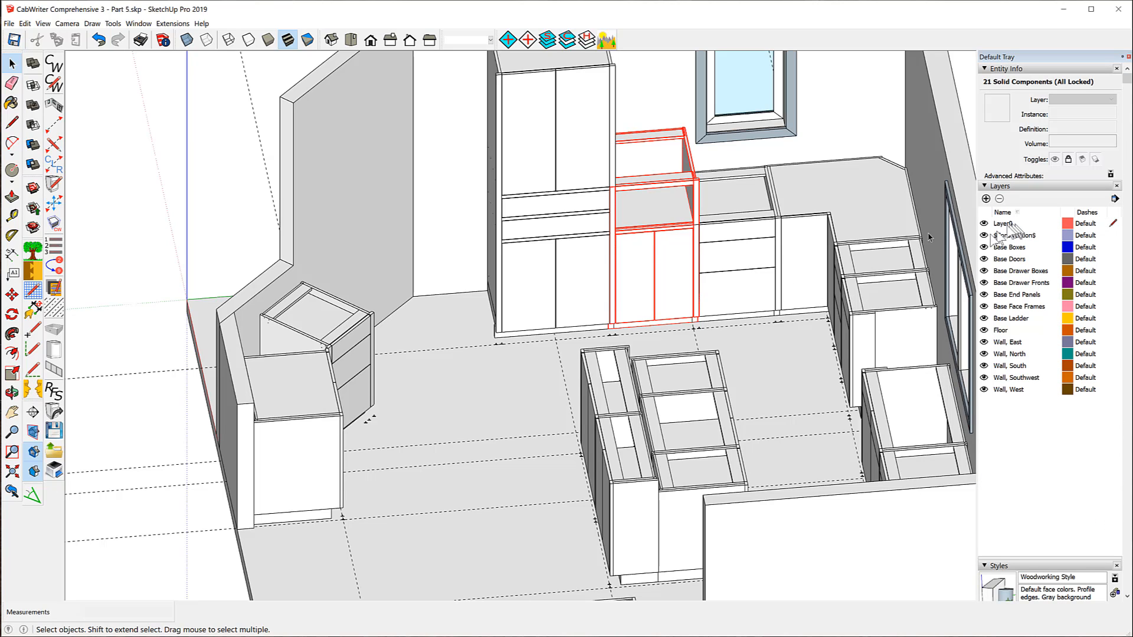
Renumber the two-door base cabinet beside the tall cabinet as cabinet 7 and check its door front's definition
click(517, 378)
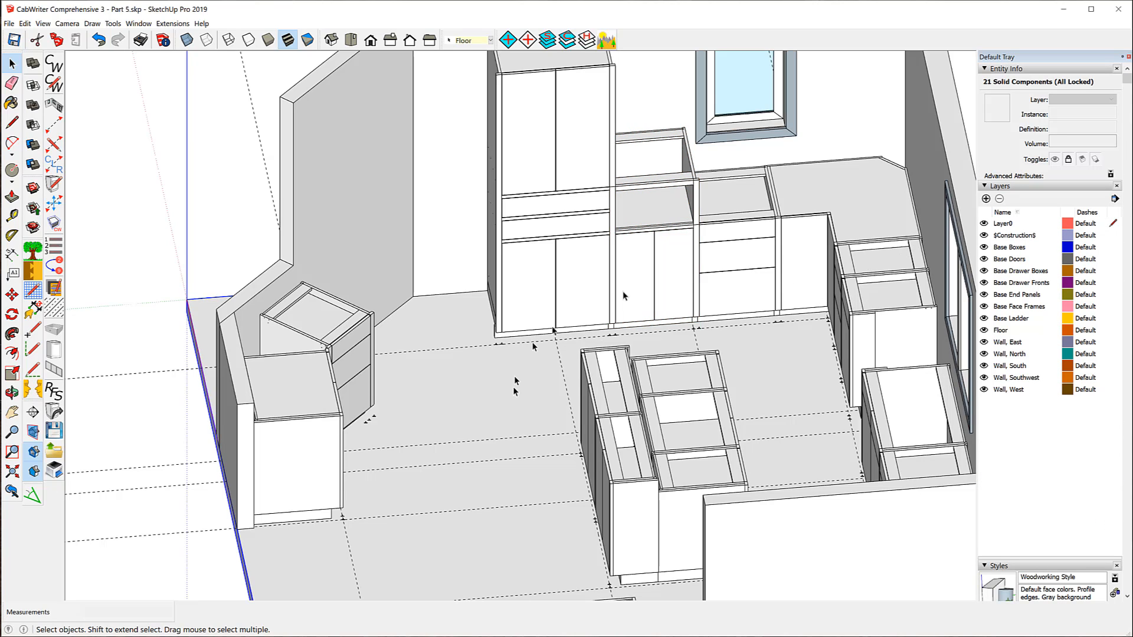
click(646, 251)
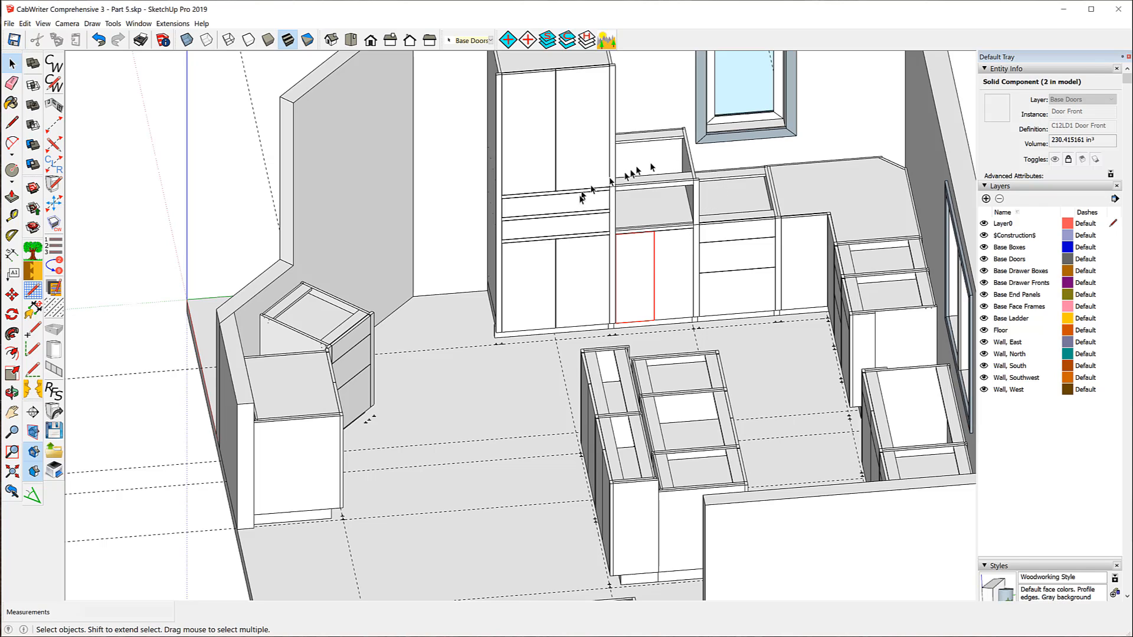
right_click(639, 261)
click(636, 258)
click(54, 269)
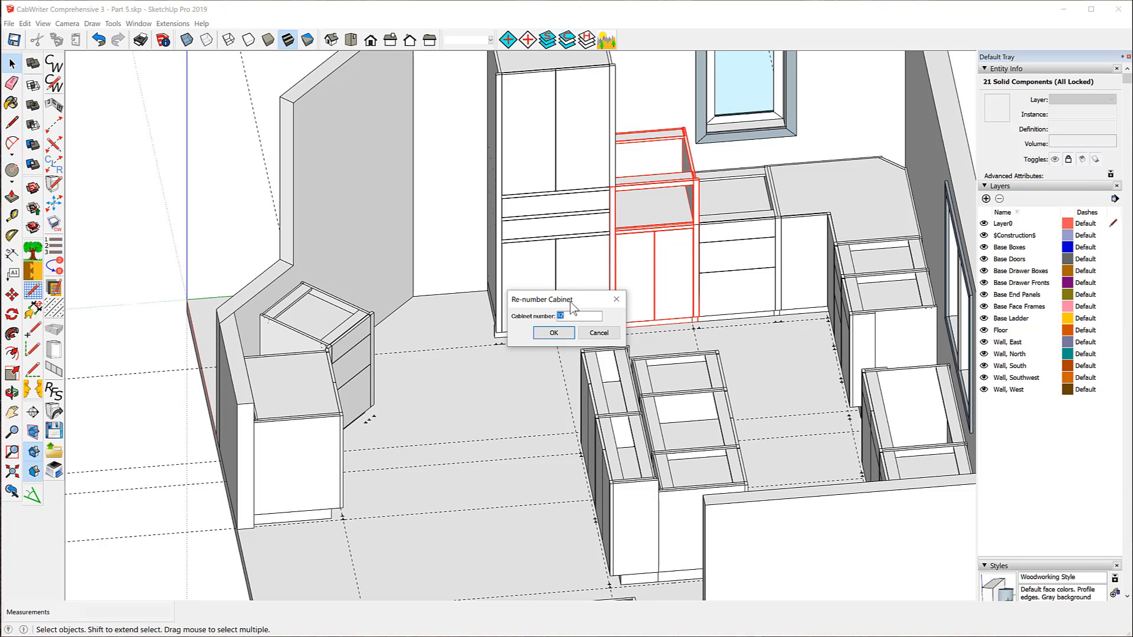
text(7)
click(555, 334)
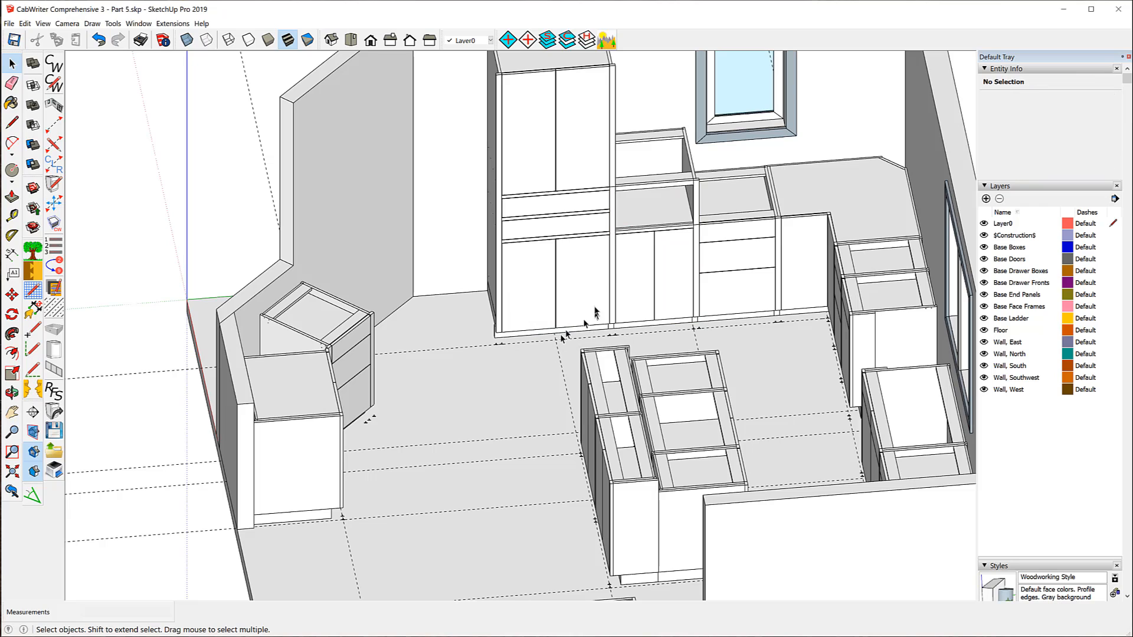
click(642, 252)
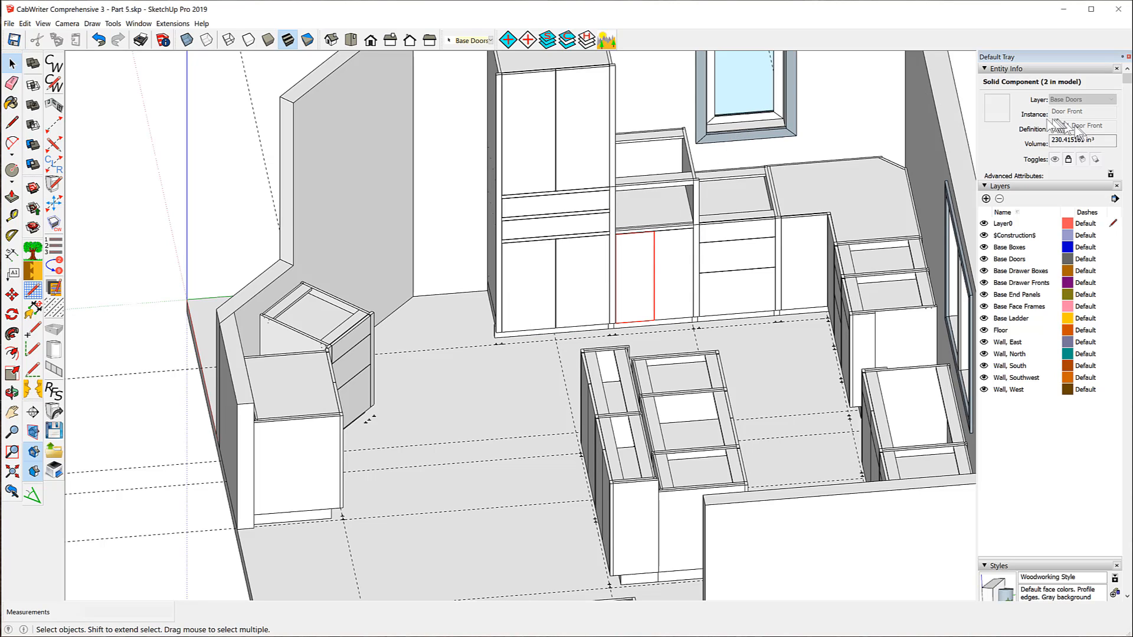
Renumber the two-door base cabinet beside the angled drawer cabinet as cabinet 12 and check its door front's definition
middle_drag(526, 366, 134, 322)
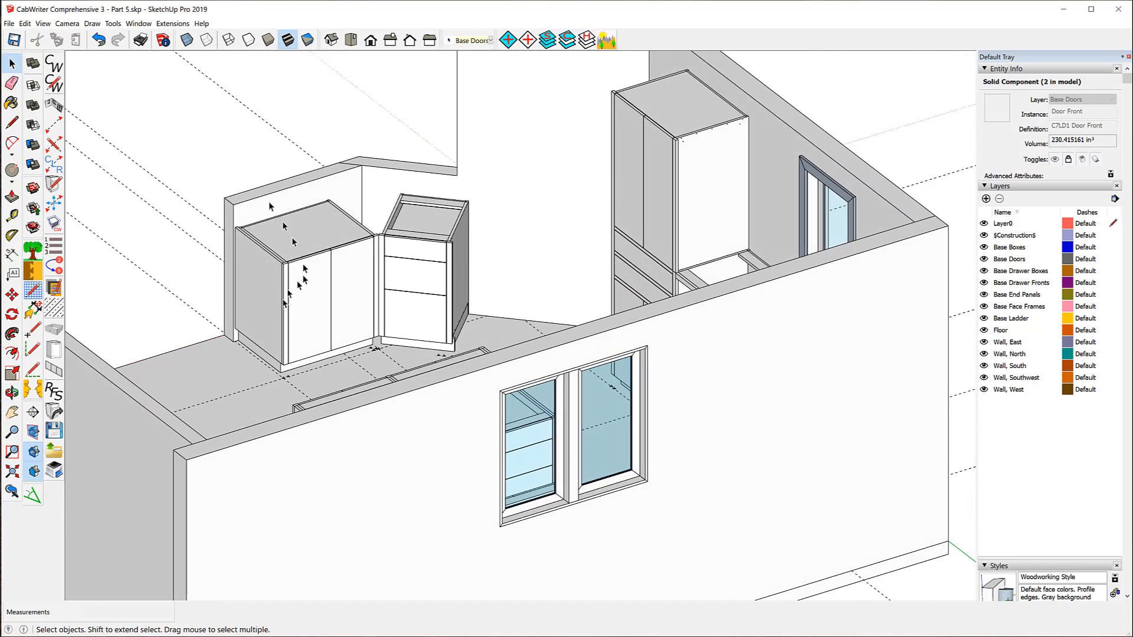
scroll(281, 260, up, 3)
scroll(306, 295, up, 3)
click(311, 298)
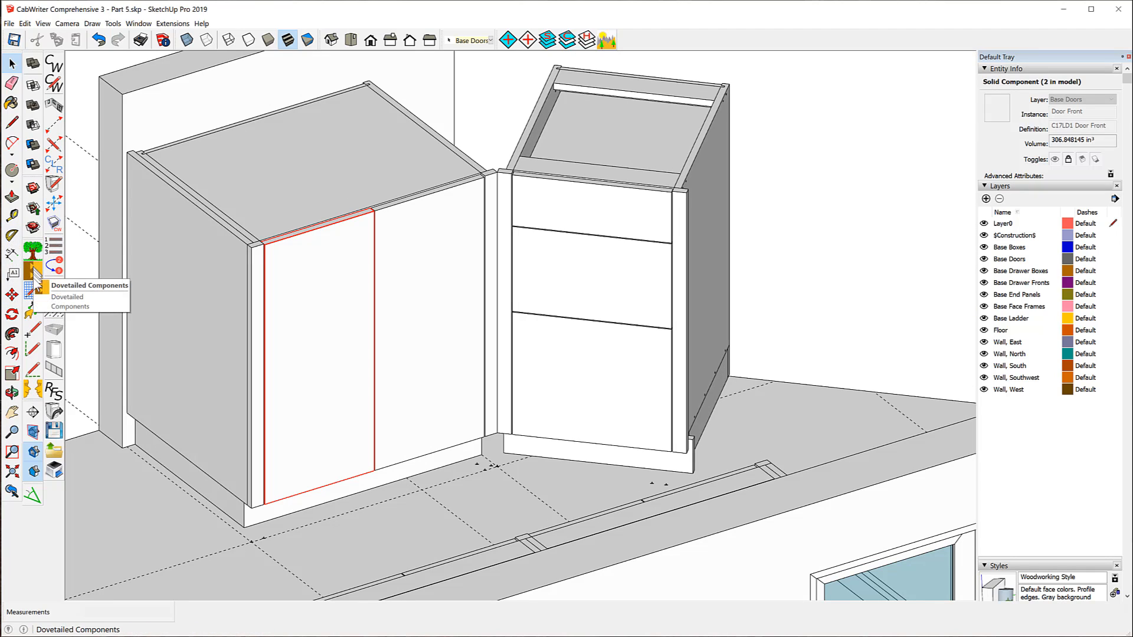
click(54, 266)
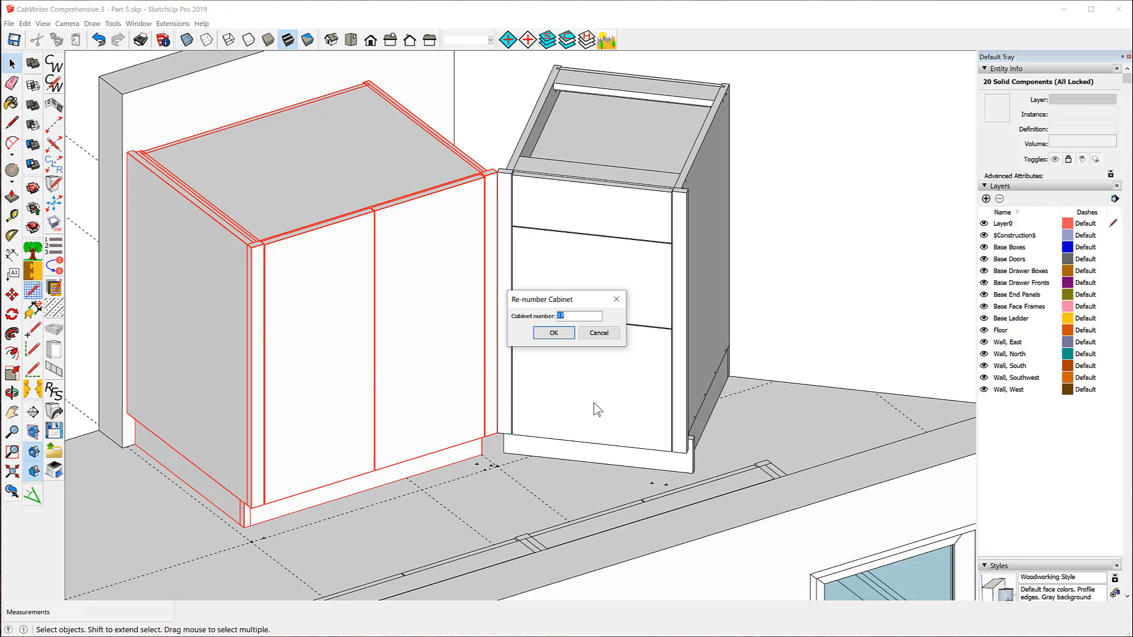
text(12)
click(554, 334)
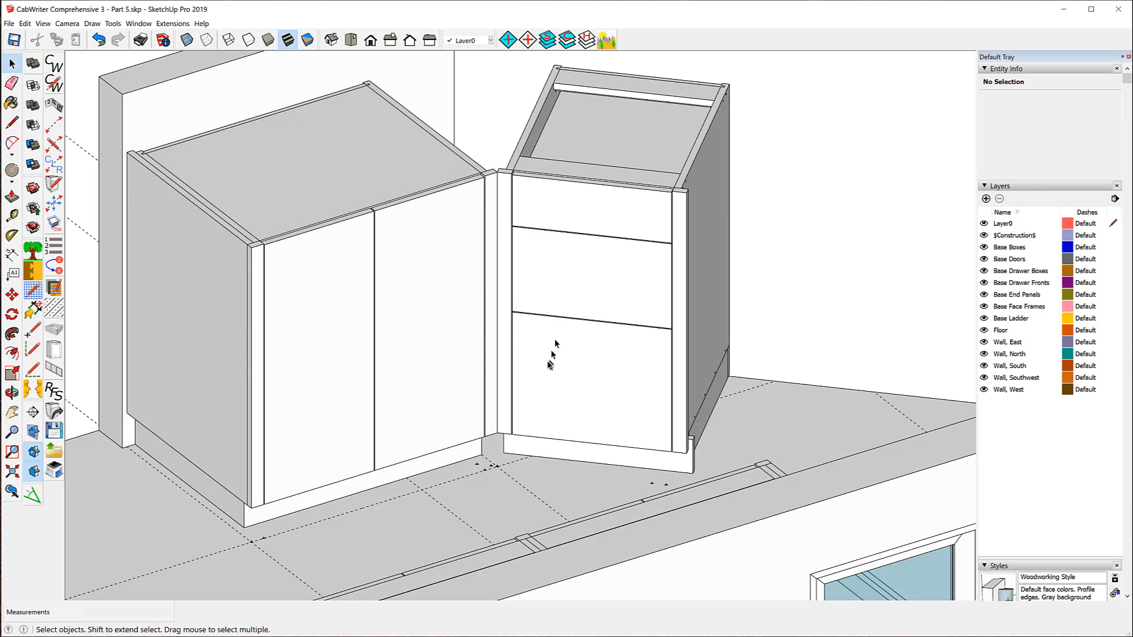
click(433, 266)
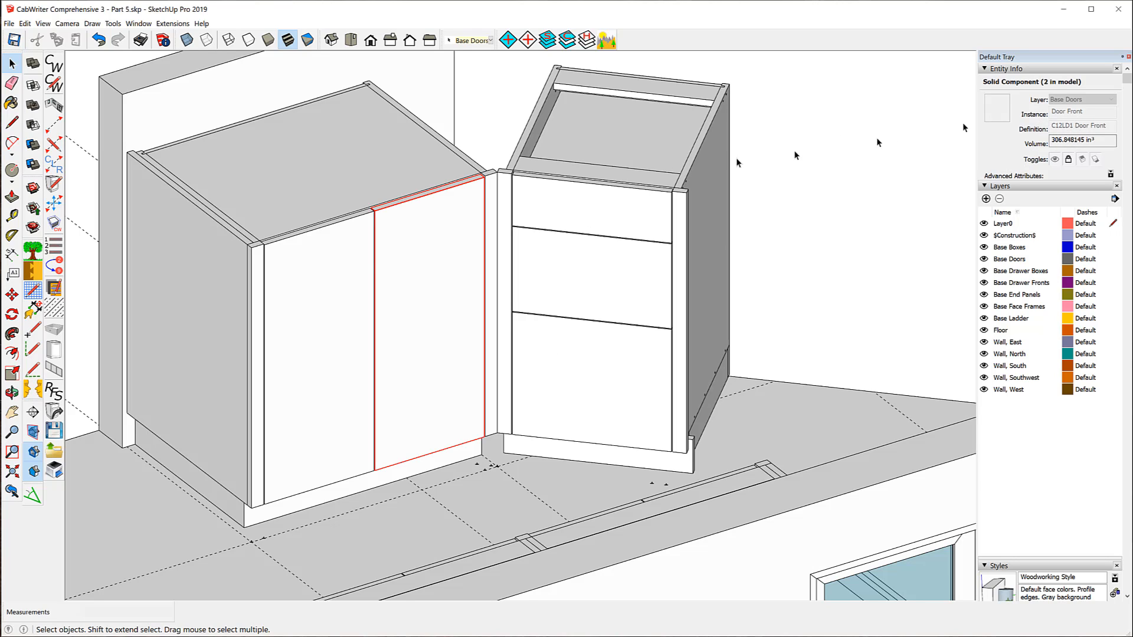
Review the C12L components in the Outliner and close the Outliner
scroll(334, 406, down, 2)
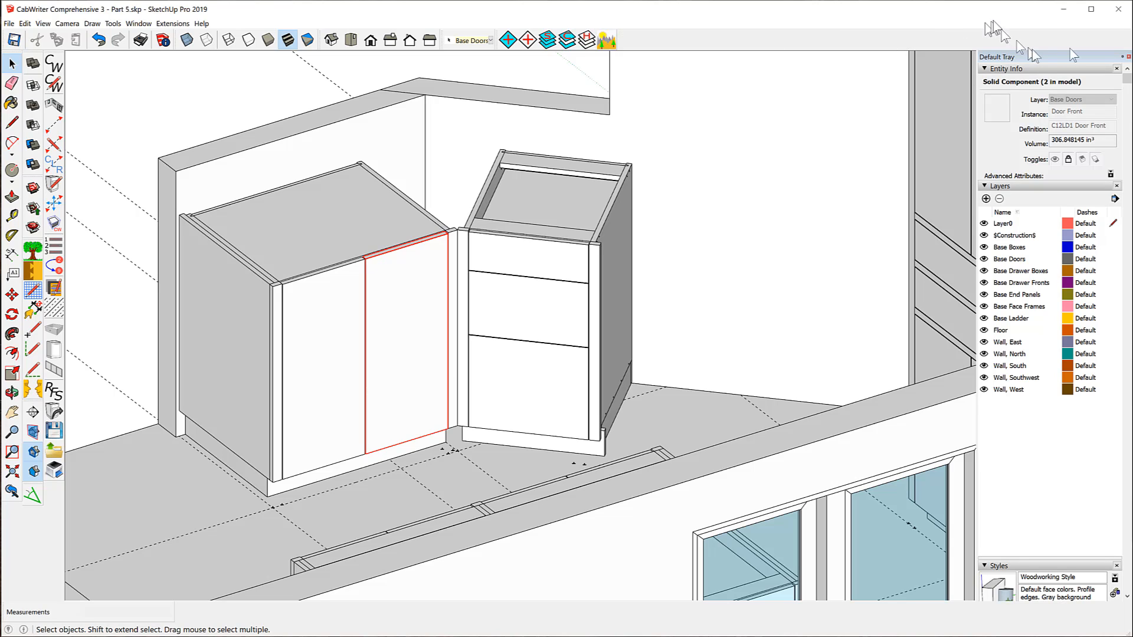
scroll(1053, 362, down, 5)
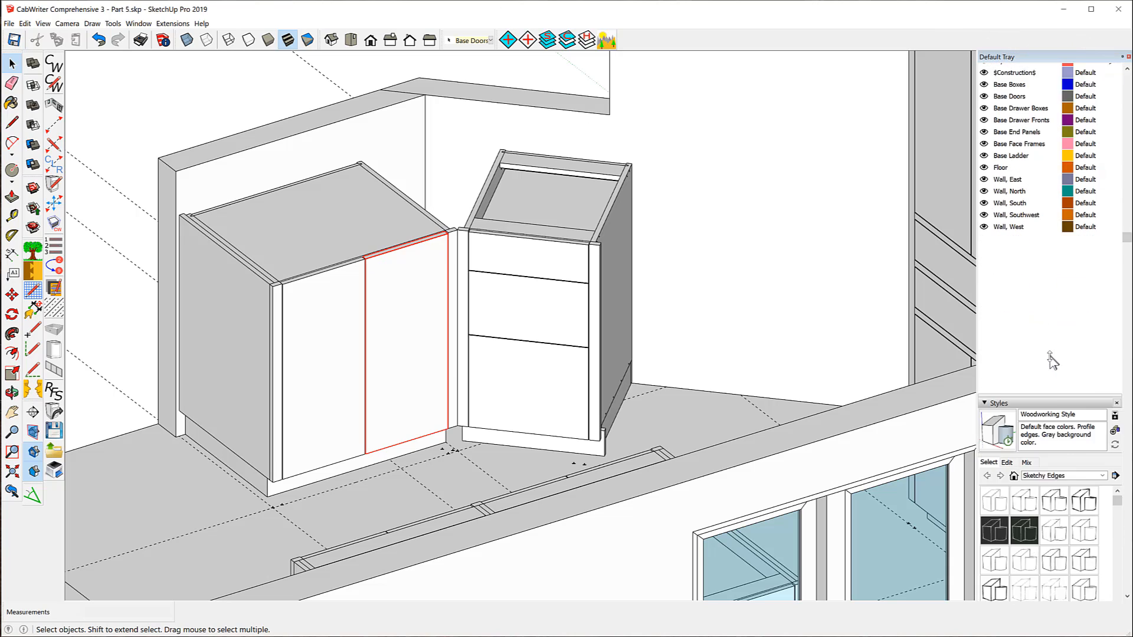
scroll(1053, 366, down, 5)
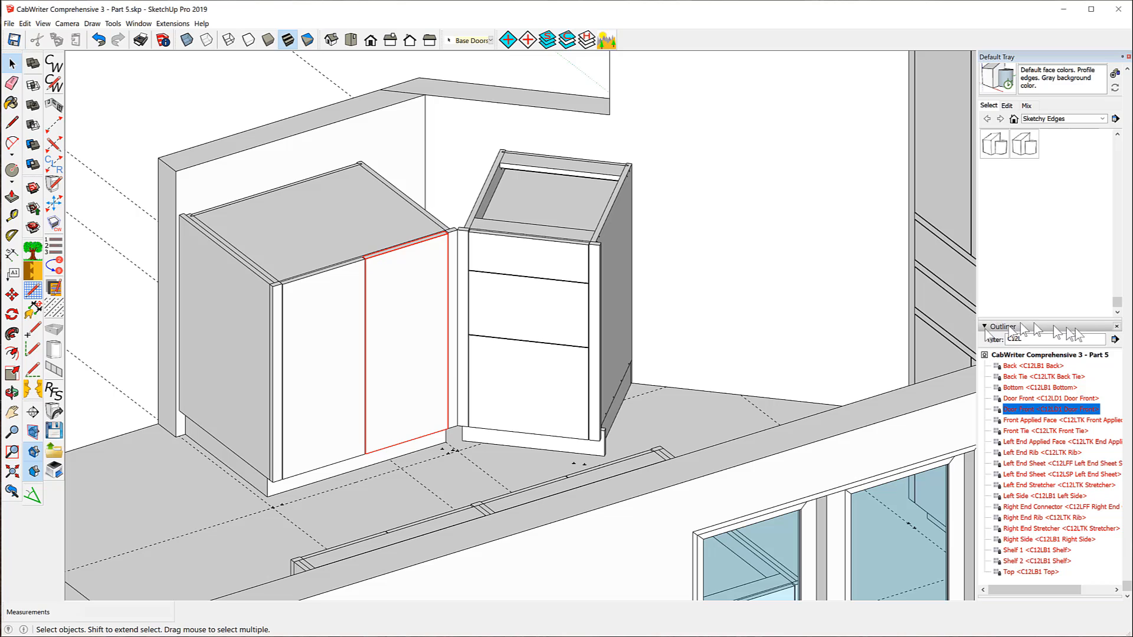
click(1117, 326)
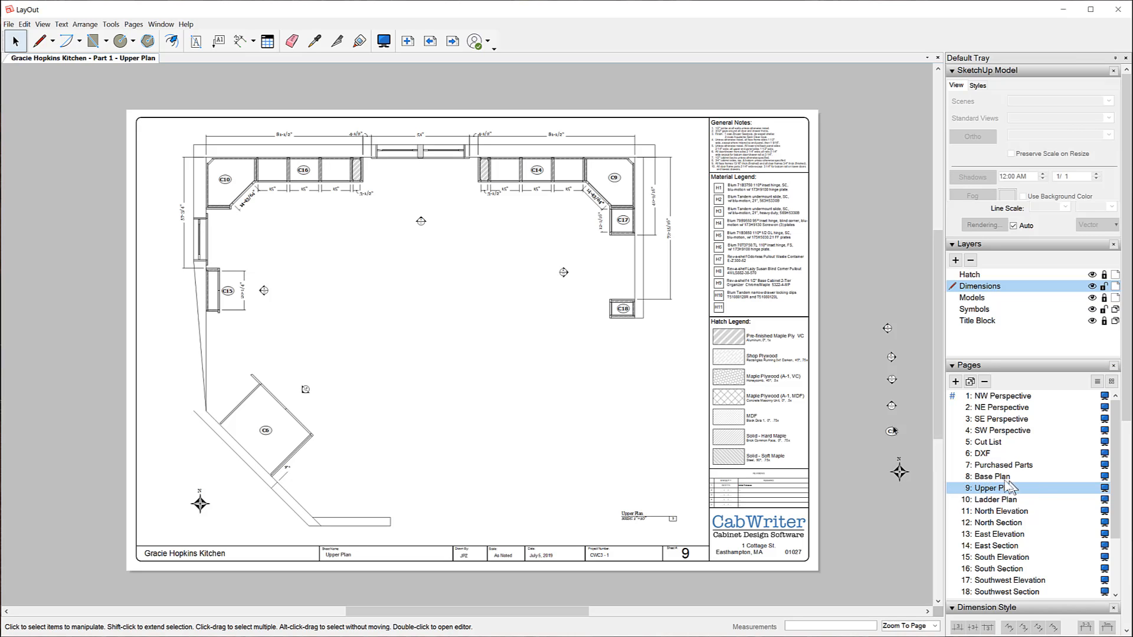
Examine the layout of upper cabinets C10 and C16 on the Upper Plan
scroll(209, 150, up, 3)
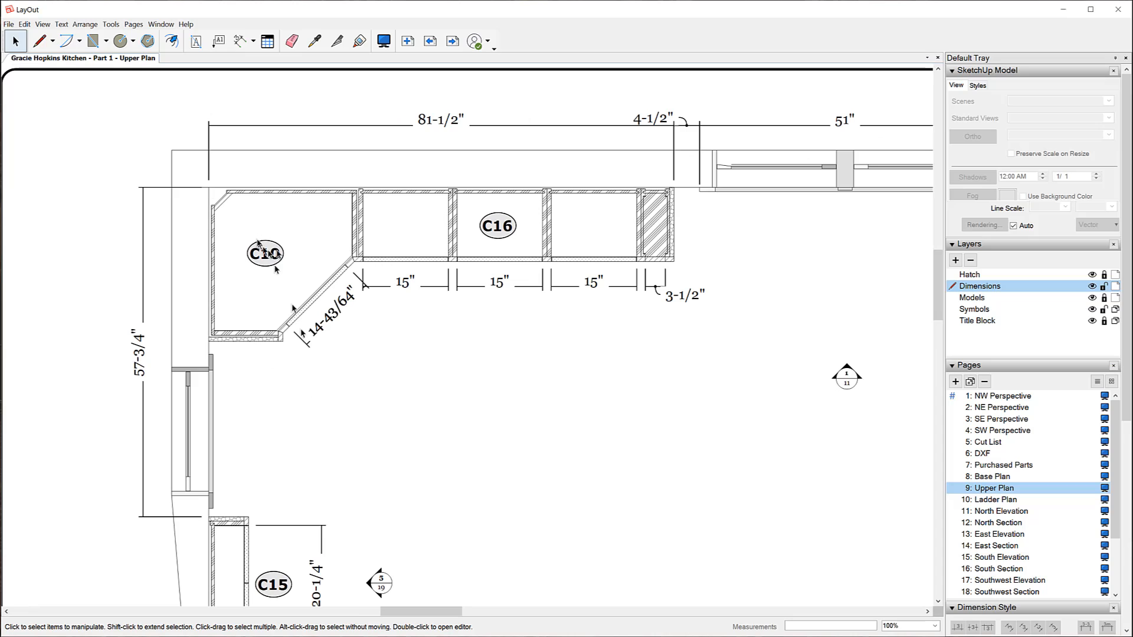
scroll(286, 254, up, 1)
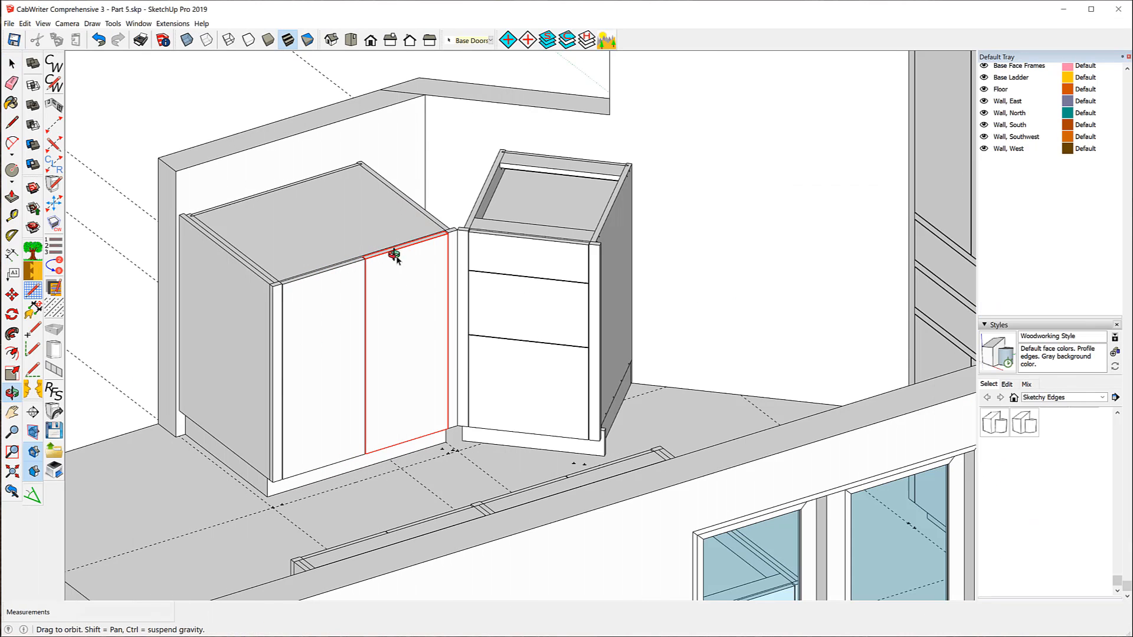
Switch to the SketchUp kitchen model and create a horizontal guide 54" above the floor on the wide-window wall
drag(391, 253, 579, 298)
middle_drag(579, 298, 861, 231)
scroll(519, 315, down, 5)
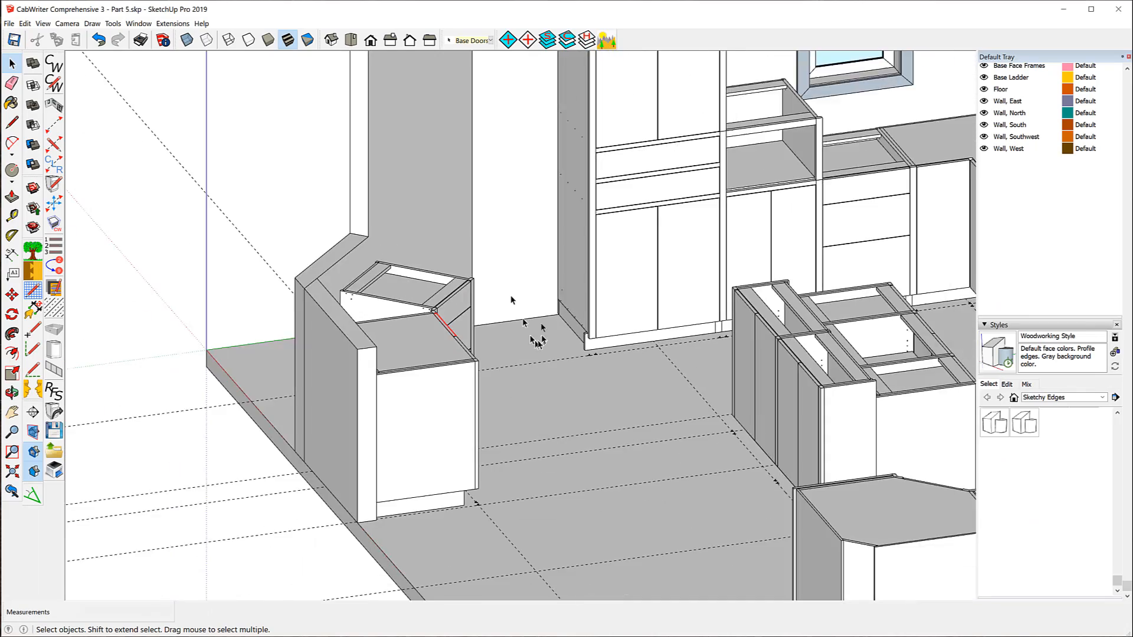
middle_drag(468, 253, 612, 283)
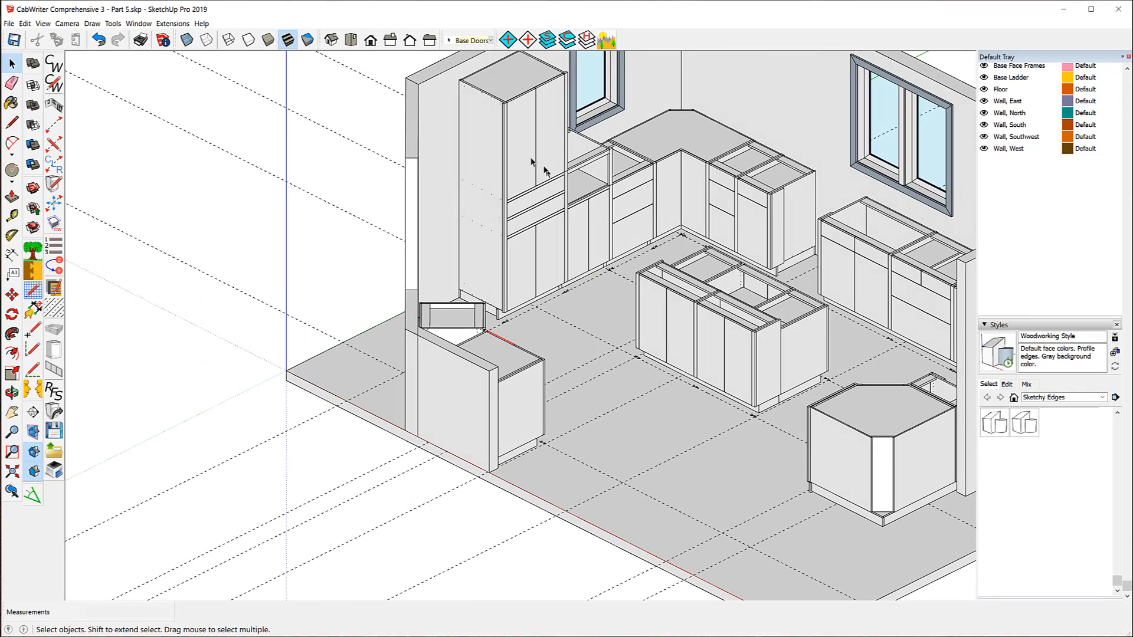
middle_drag(543, 171, 627, 151)
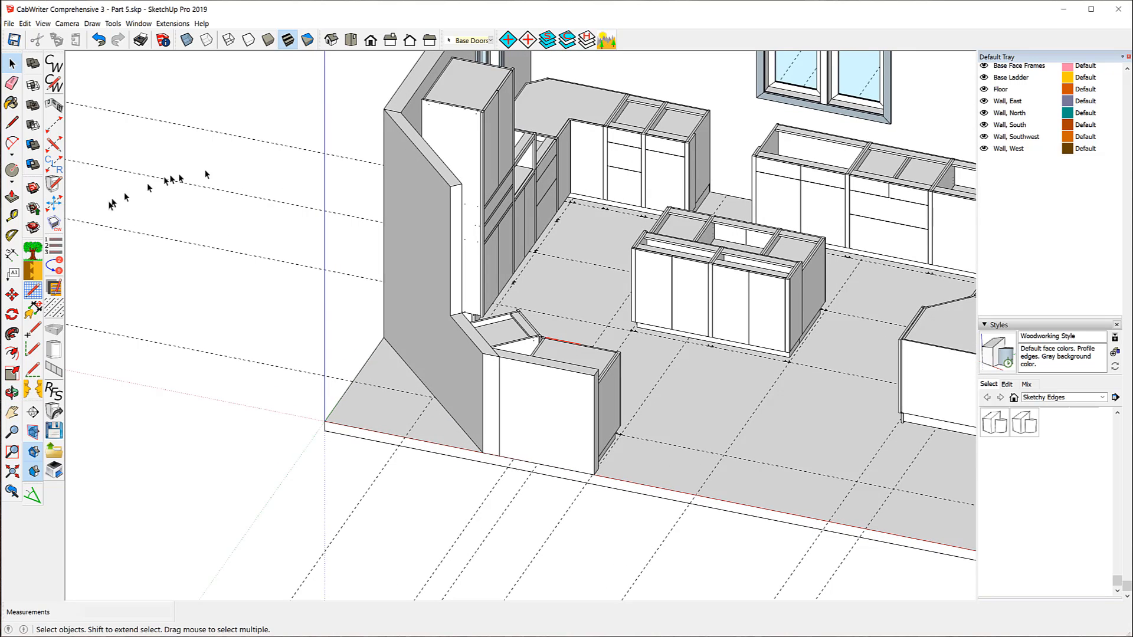
click(12, 215)
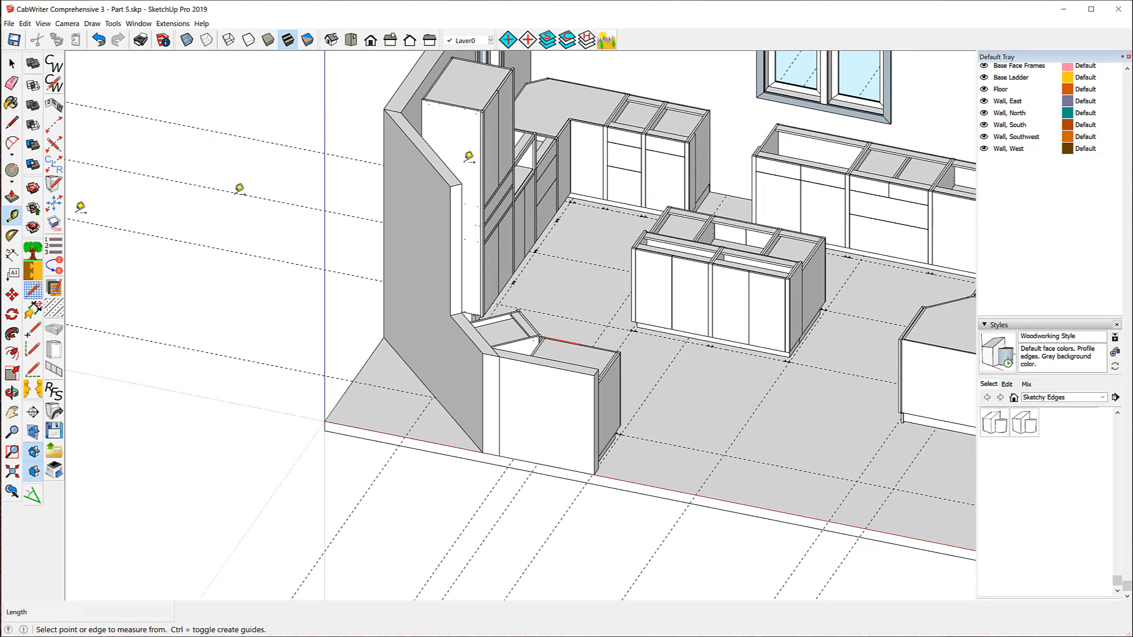
click(736, 197)
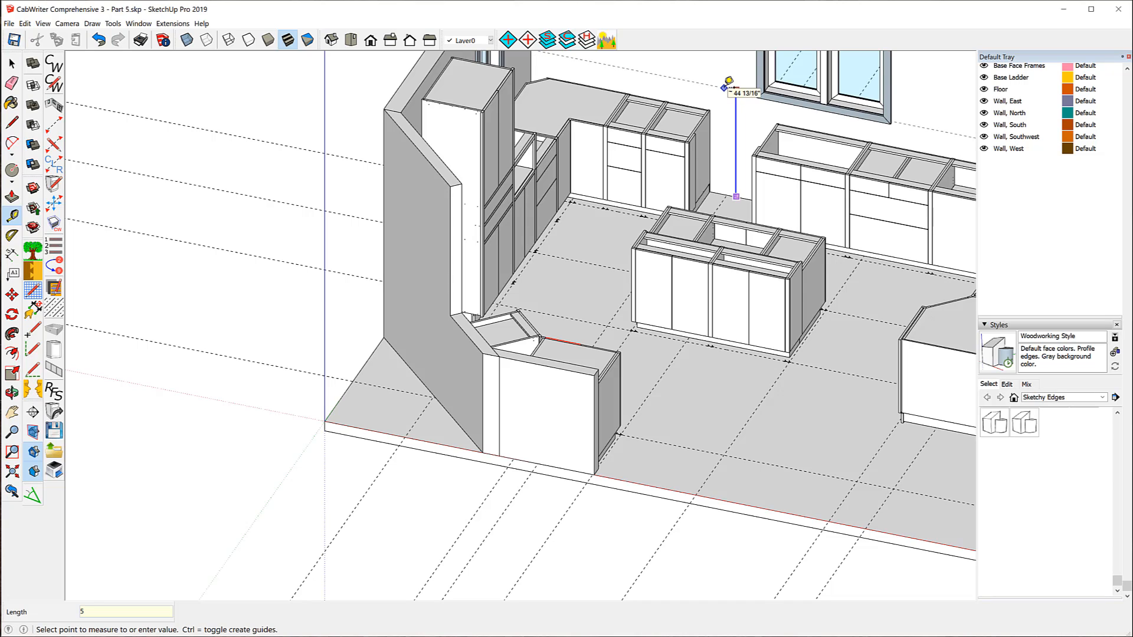
key(Return)
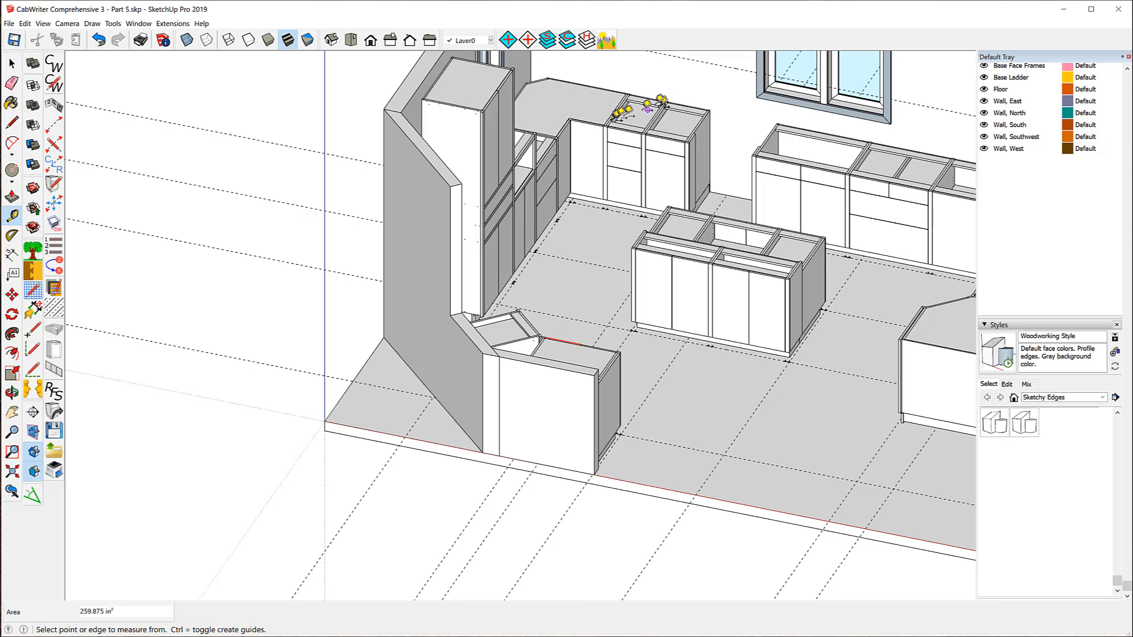
Move the horizontal guide on the wide-window wall 13" out from the wall into the room
scroll(617, 148, down, 3)
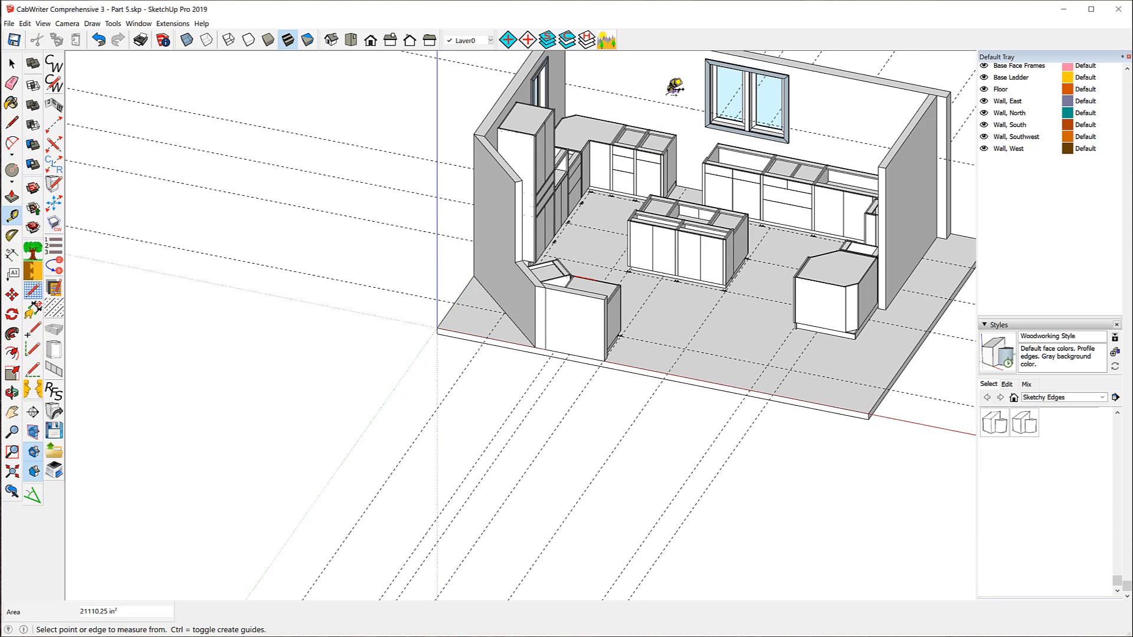
scroll(676, 84, up, 5)
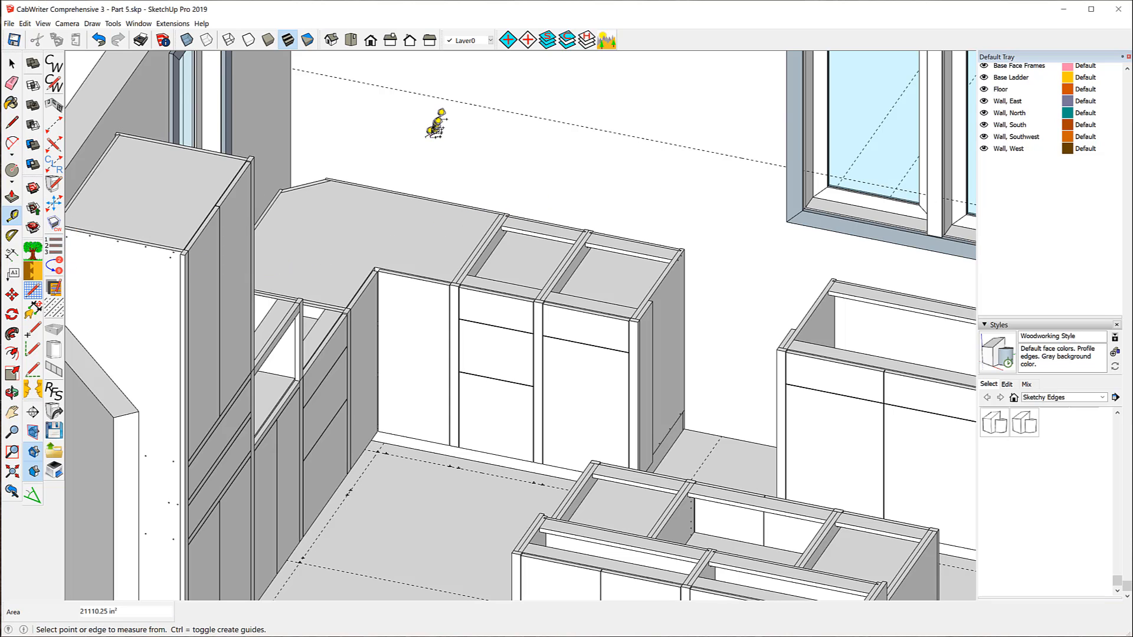
click(11, 63)
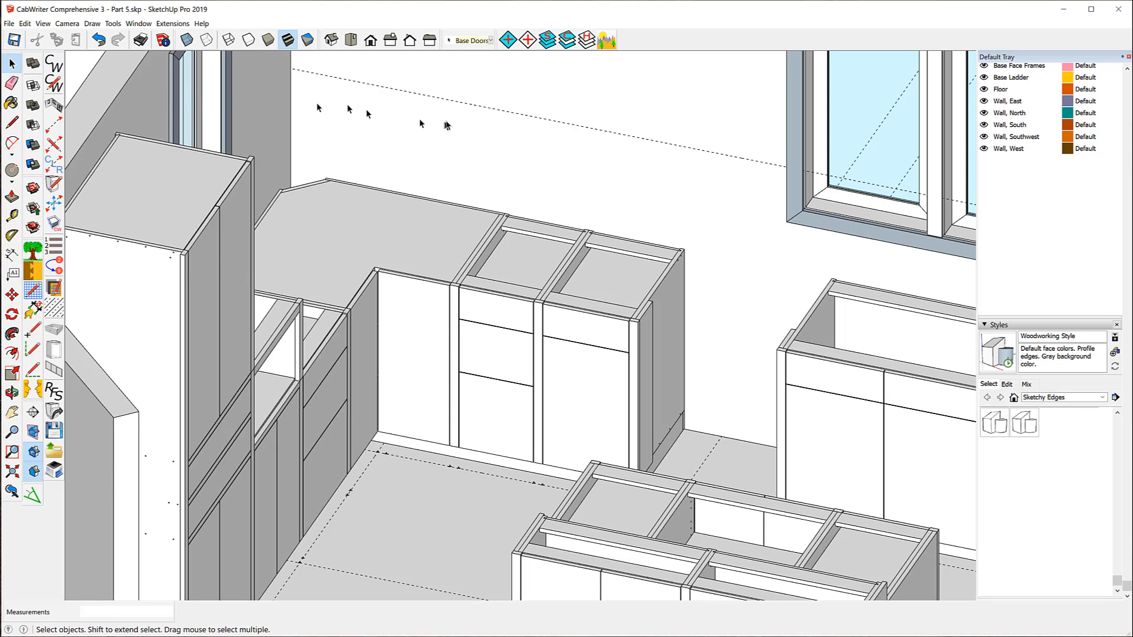
click(446, 104)
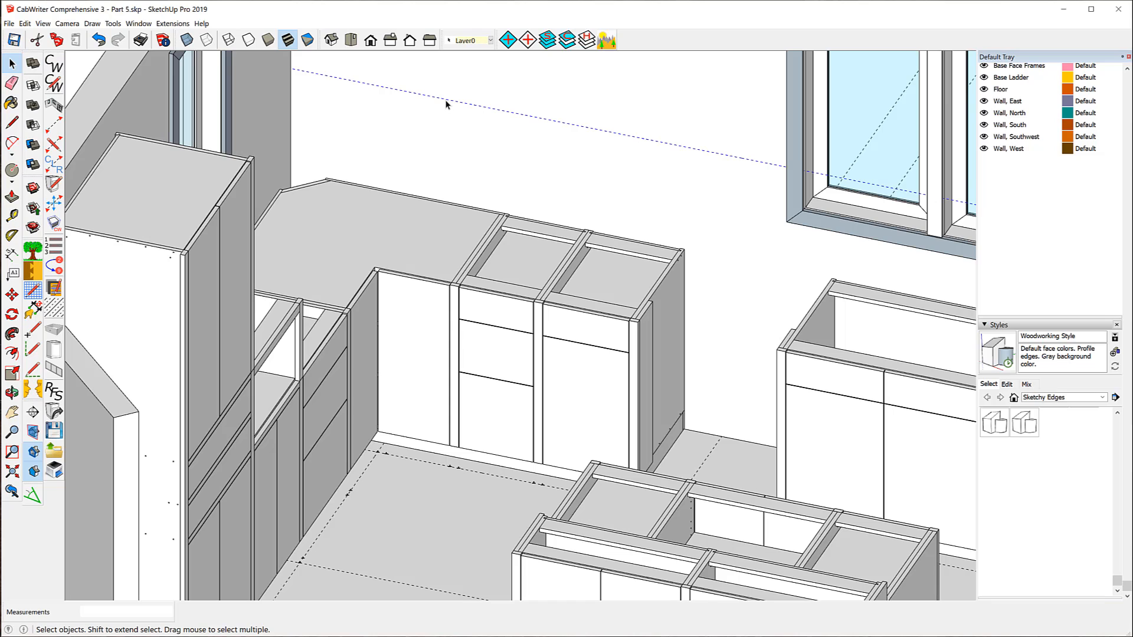
click(12, 295)
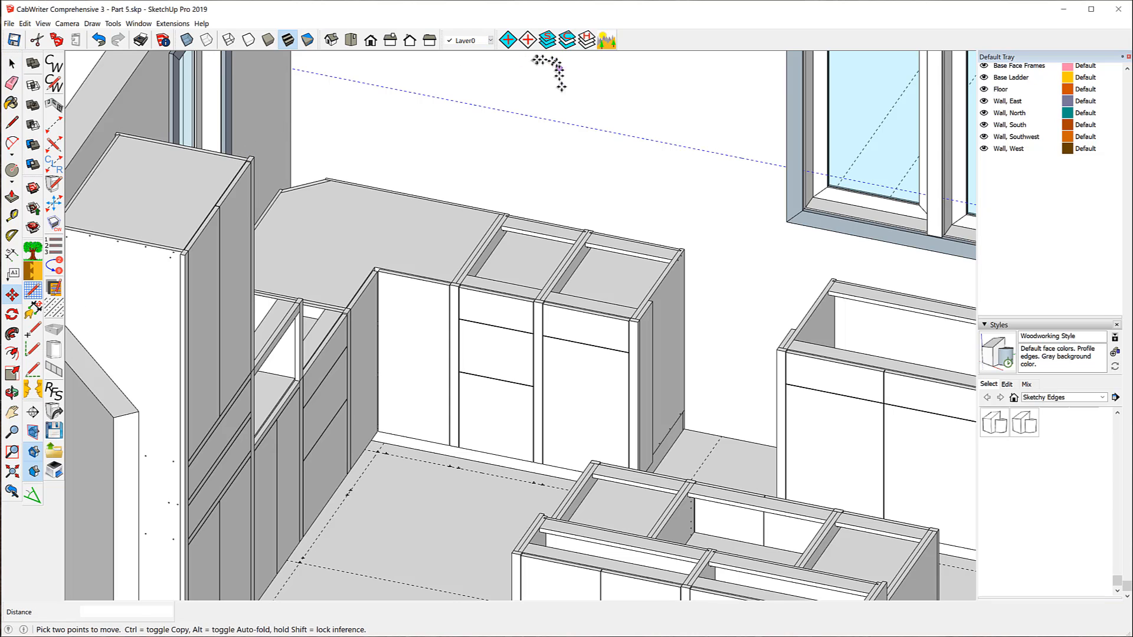
click(555, 122)
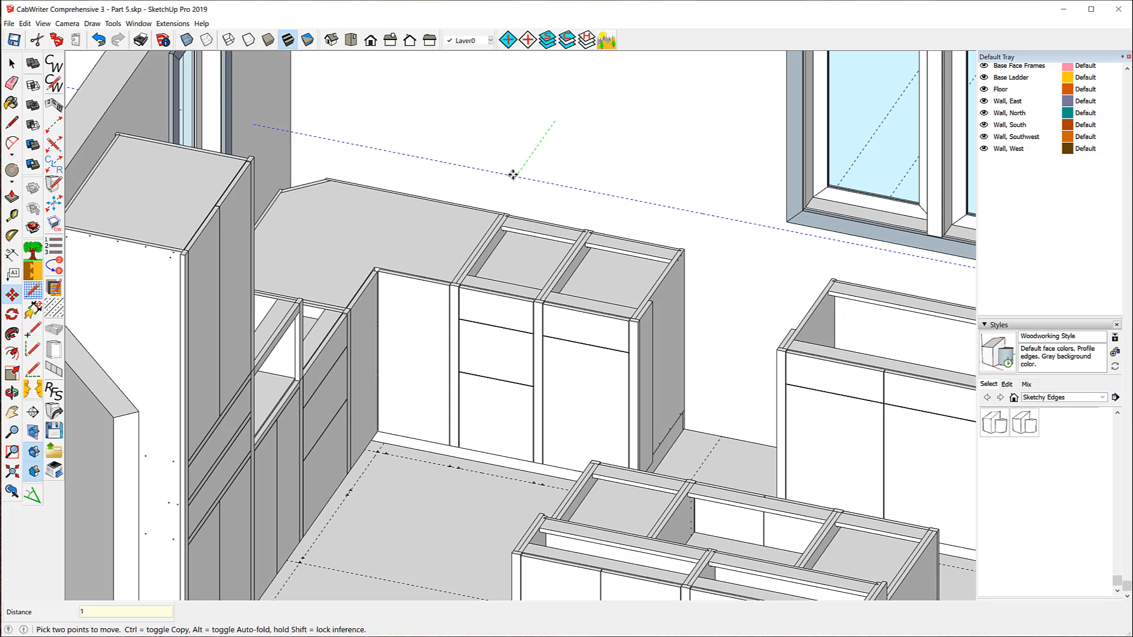
key(Return)
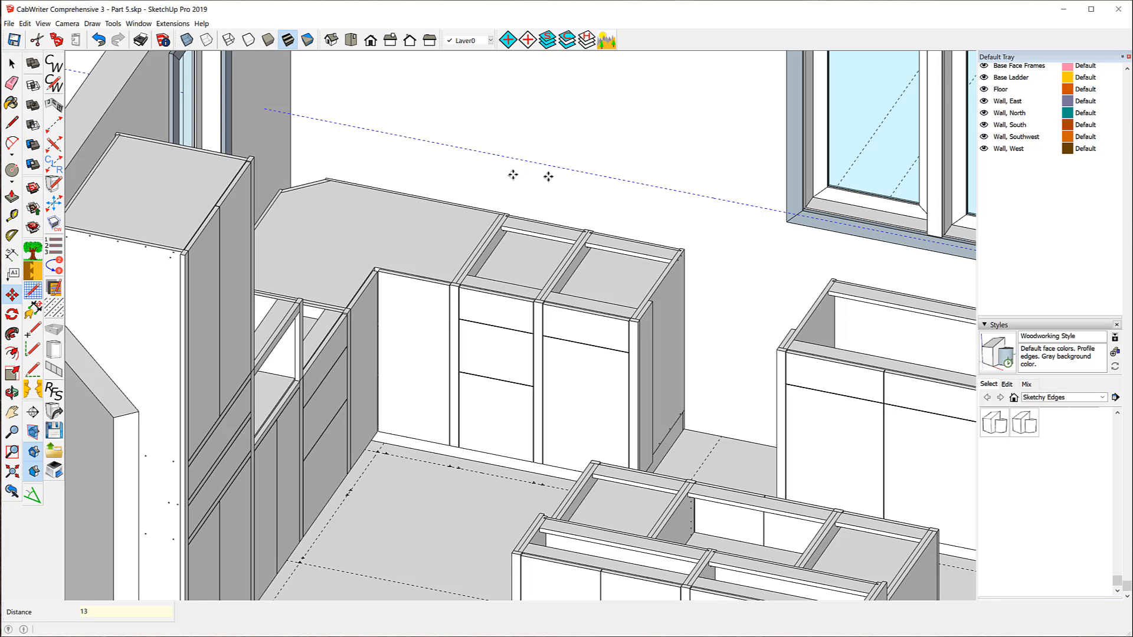
Create a horizontal guide 54" above the floor on the wall behind the tall cabinet
scroll(522, 146, down, 2)
middle_drag(520, 145, 451, 122)
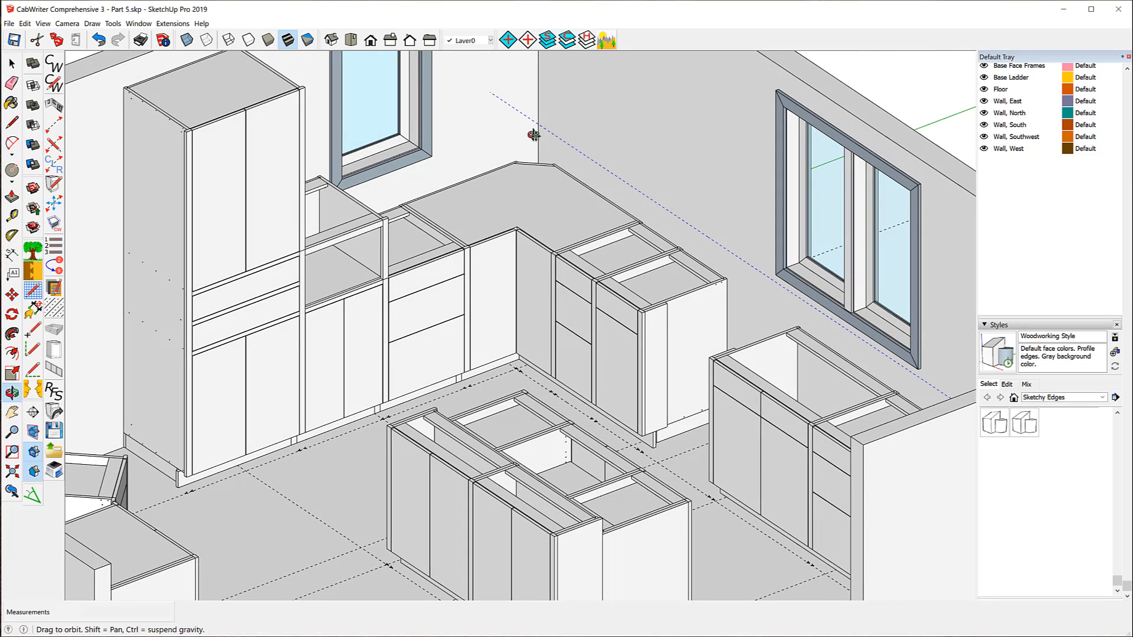
middle_drag(531, 126, 450, 136)
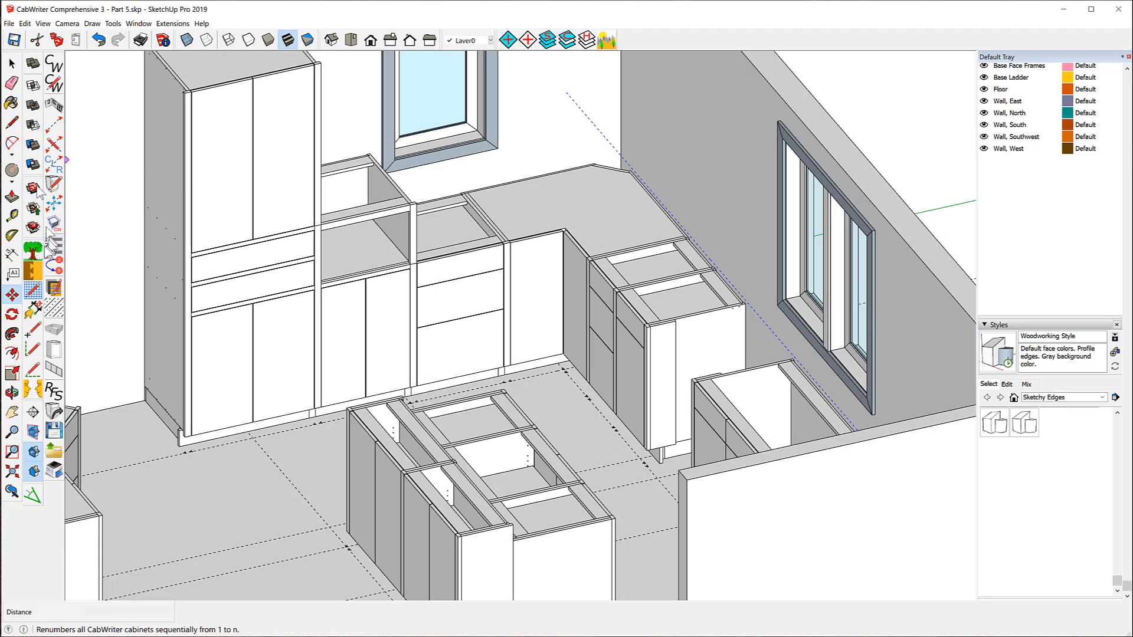
click(12, 216)
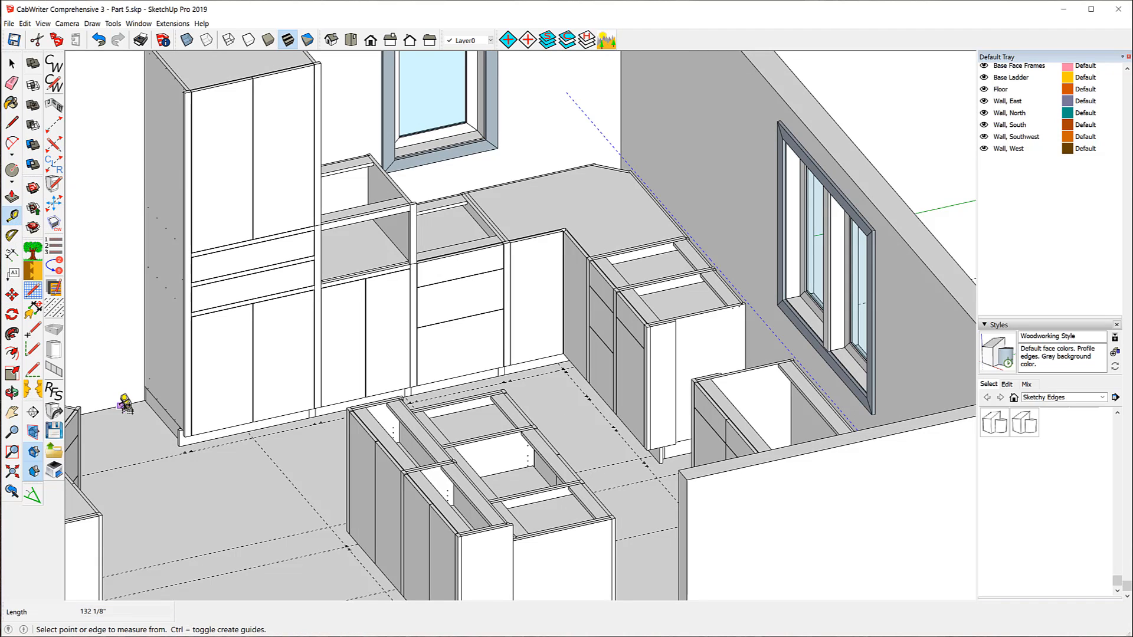
click(120, 405)
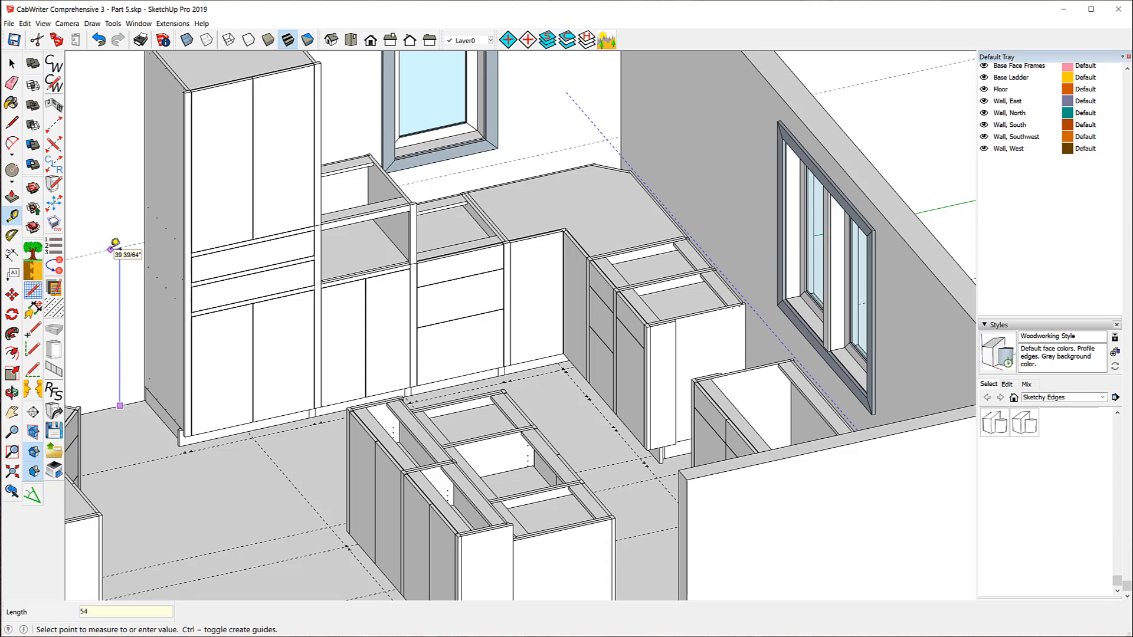
text(54)
key(Return)
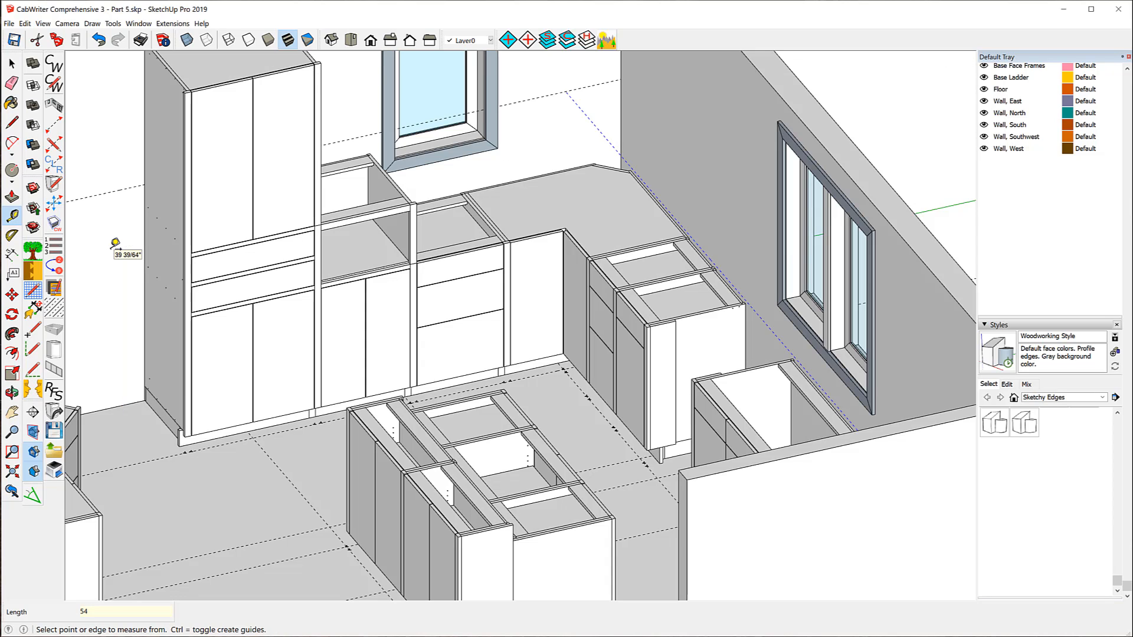
Move the guide on the tall-cabinet wall 13" along the red axis into the room
click(17, 64)
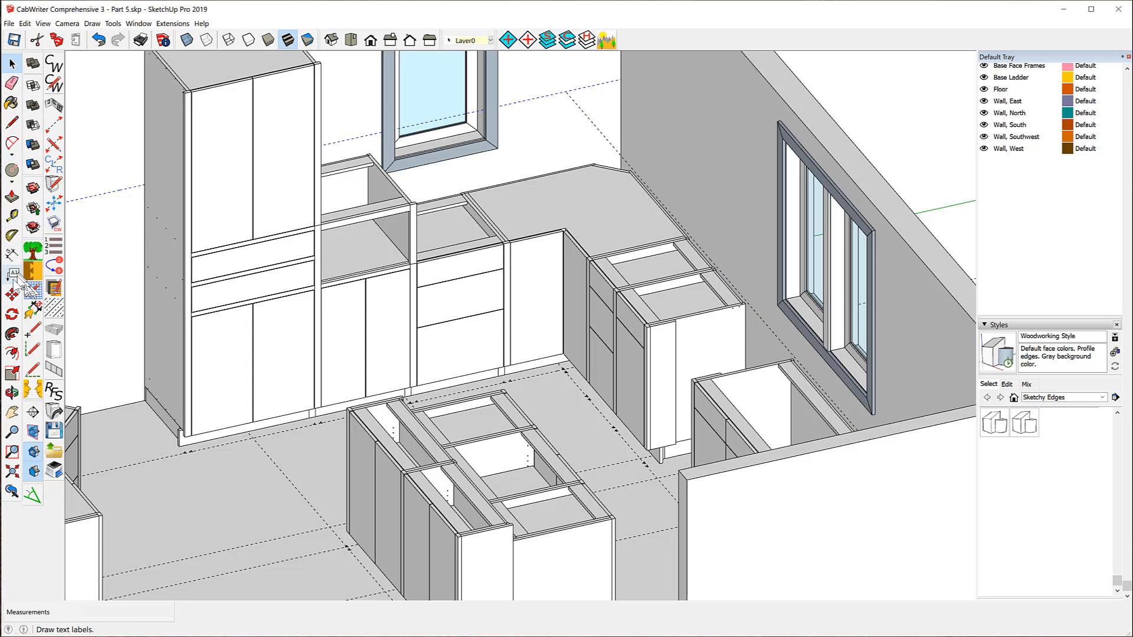
click(12, 294)
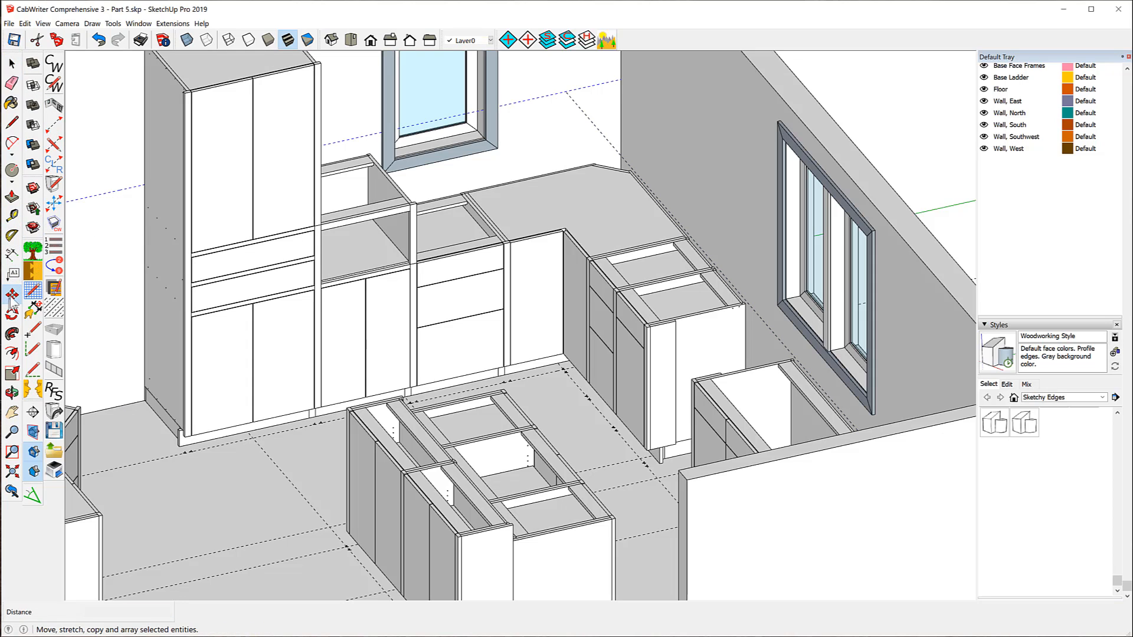
click(104, 194)
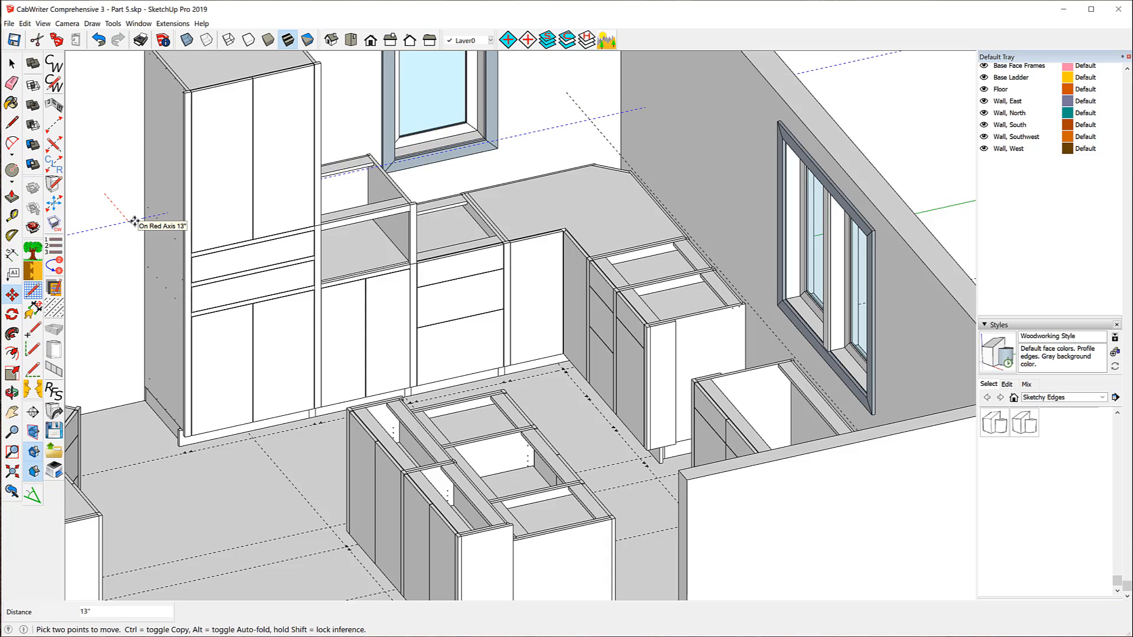
text(13)
key(Return)
scroll(254, 260, down, 2)
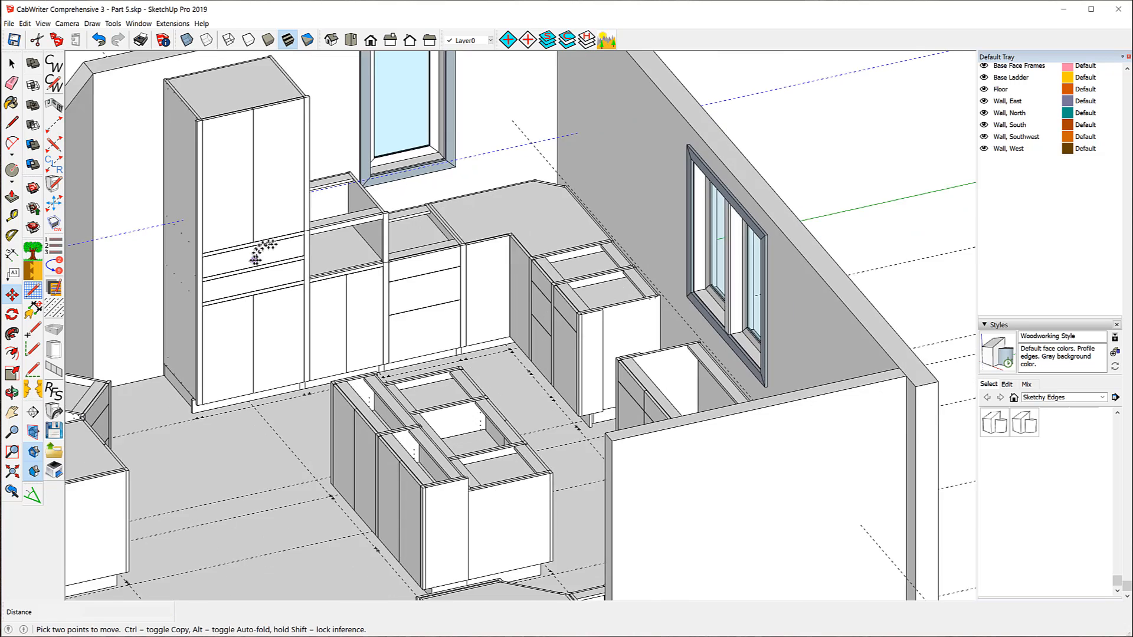
scroll(255, 260, down, 2)
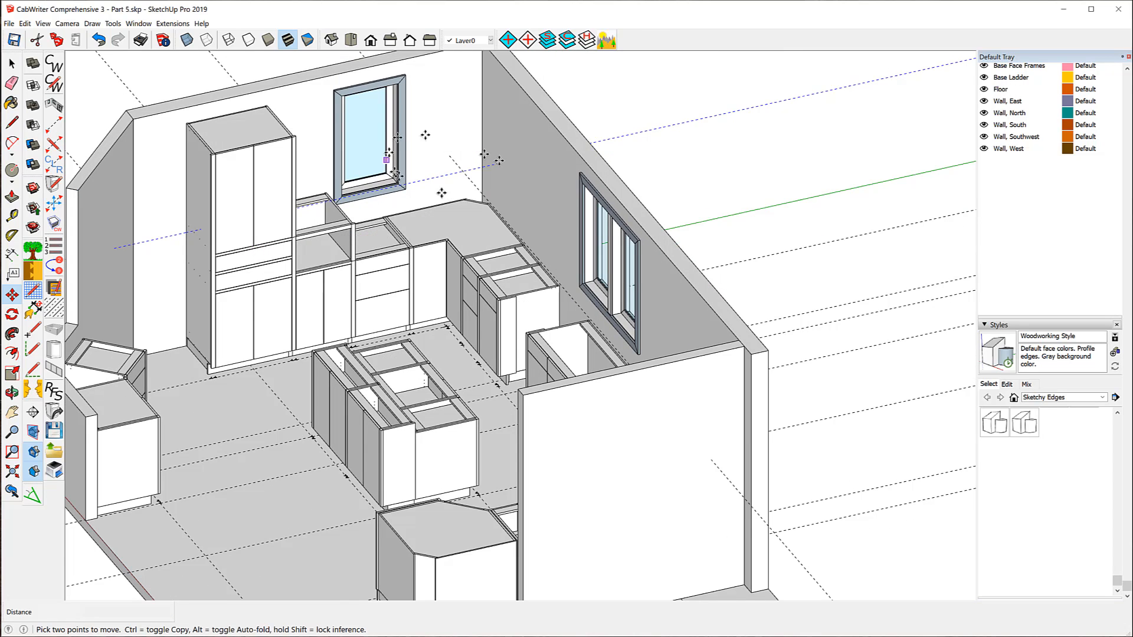
Load the CW3C_Upper_Basic user defaults file into CabWriter and close the resulting settings
click(12, 102)
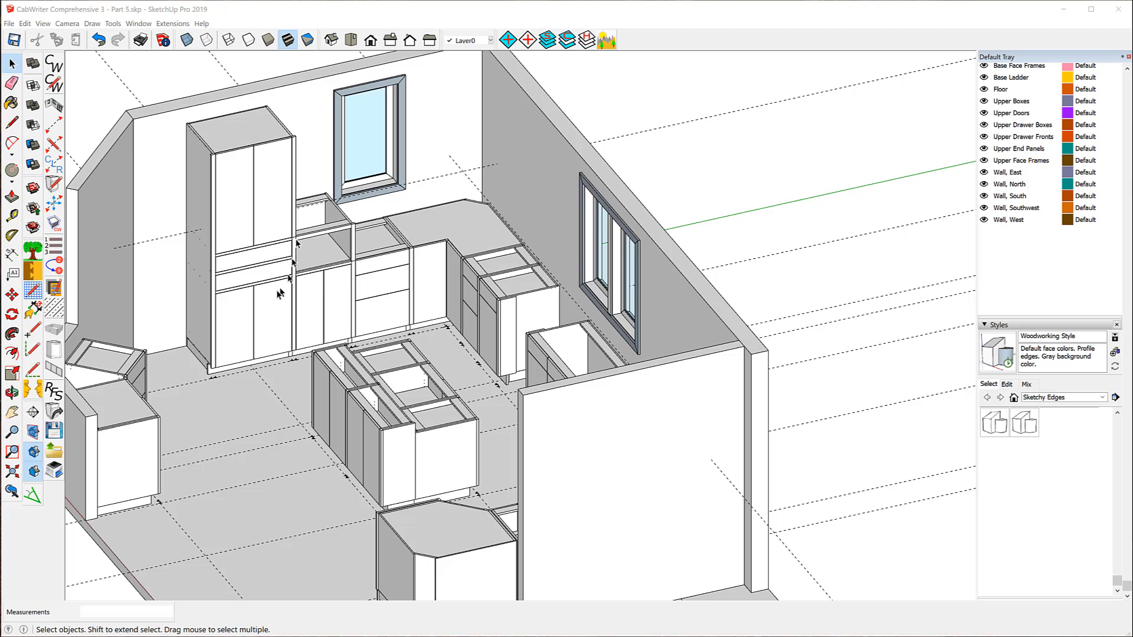
click(54, 452)
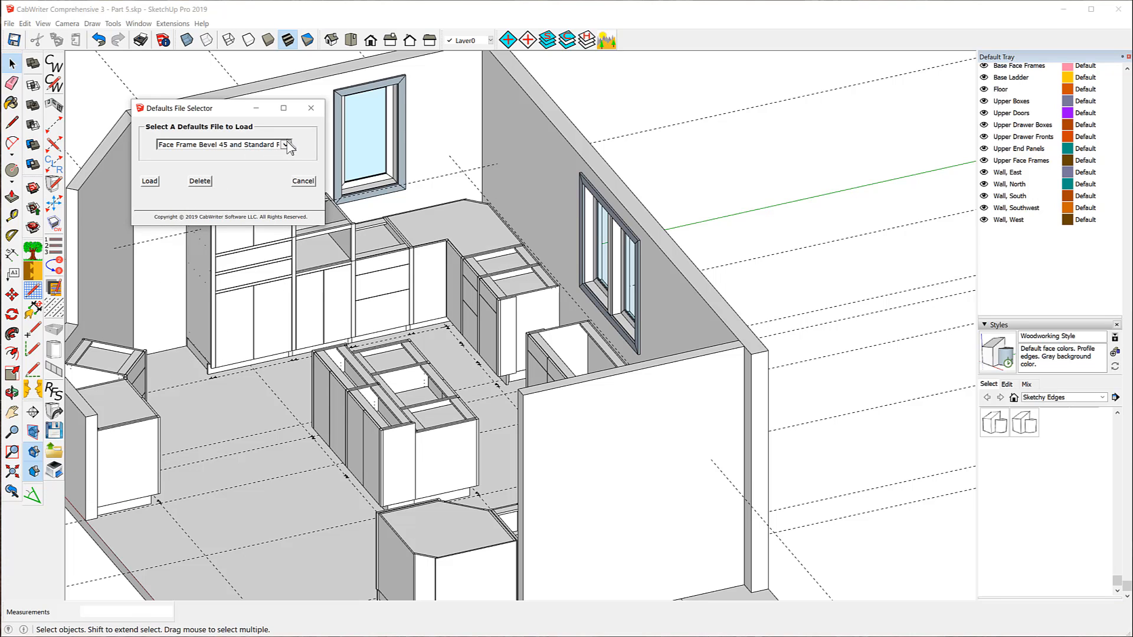
click(286, 145)
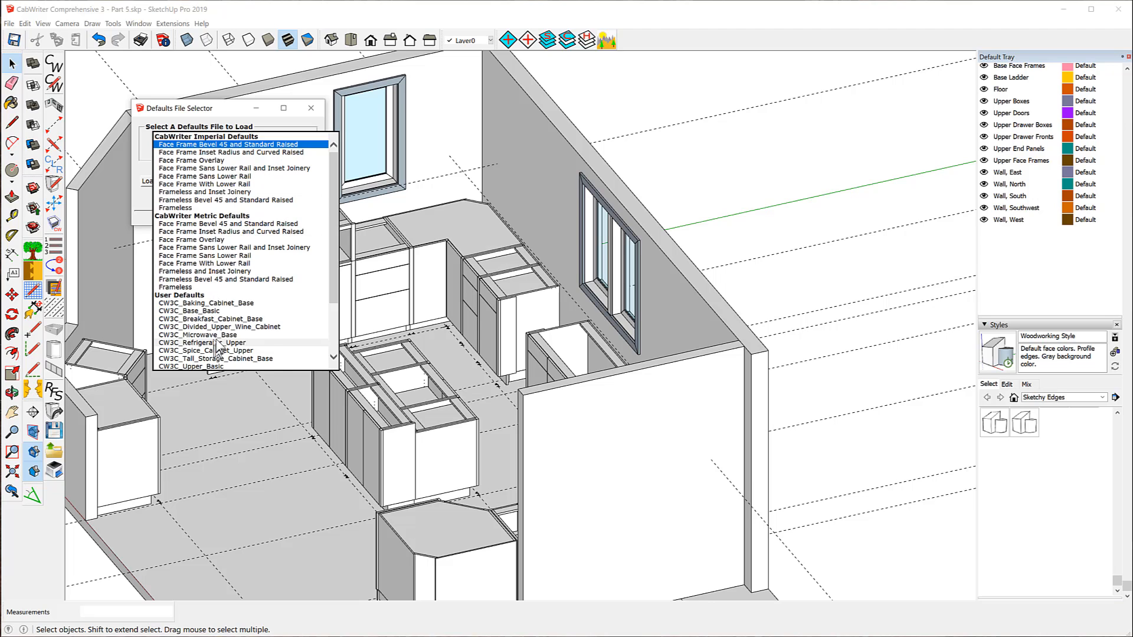
scroll(217, 345, down, 2)
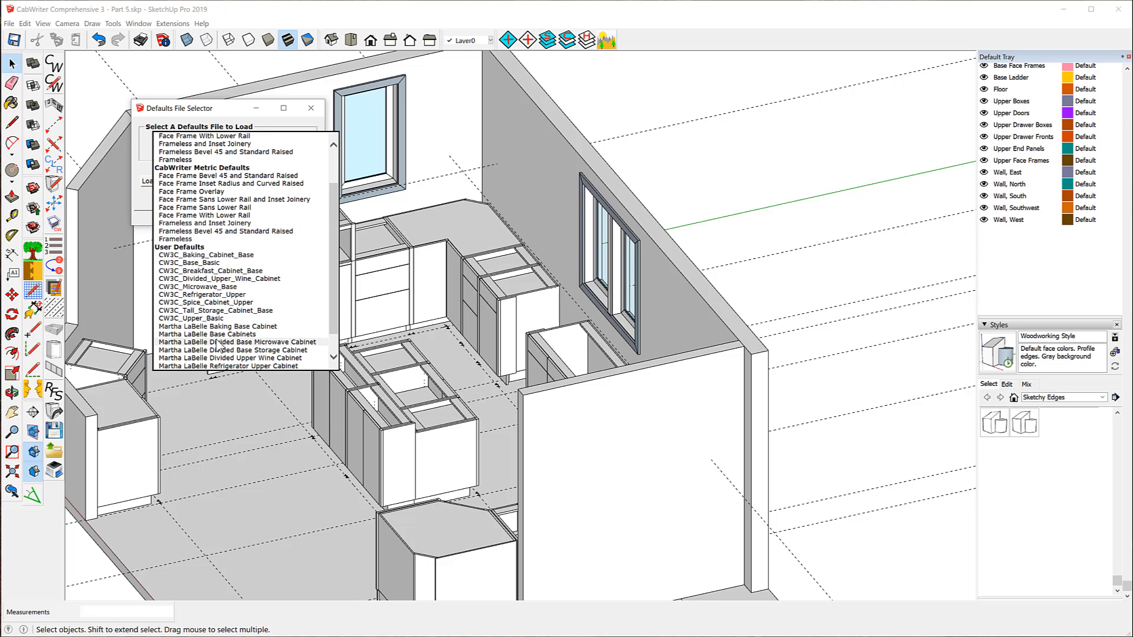
click(199, 319)
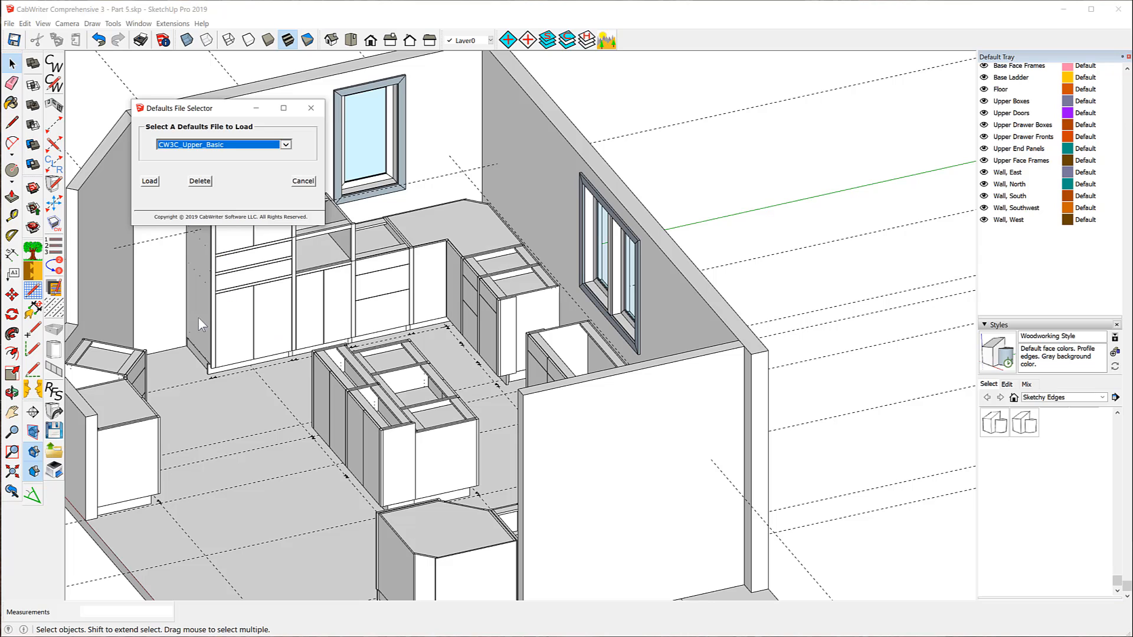
click(151, 183)
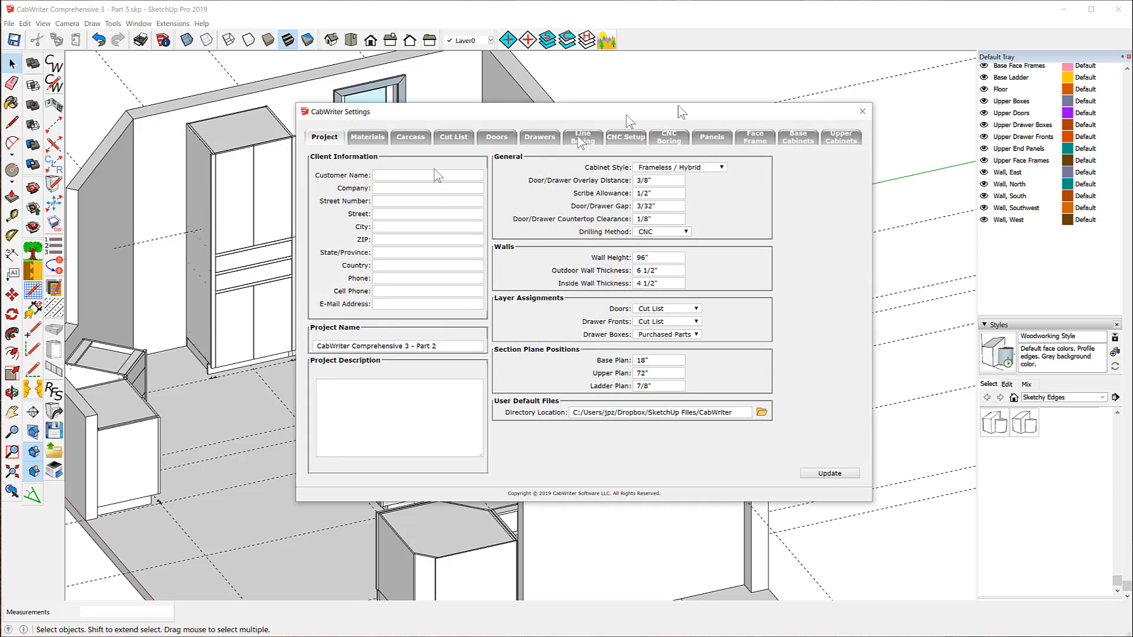
click(865, 112)
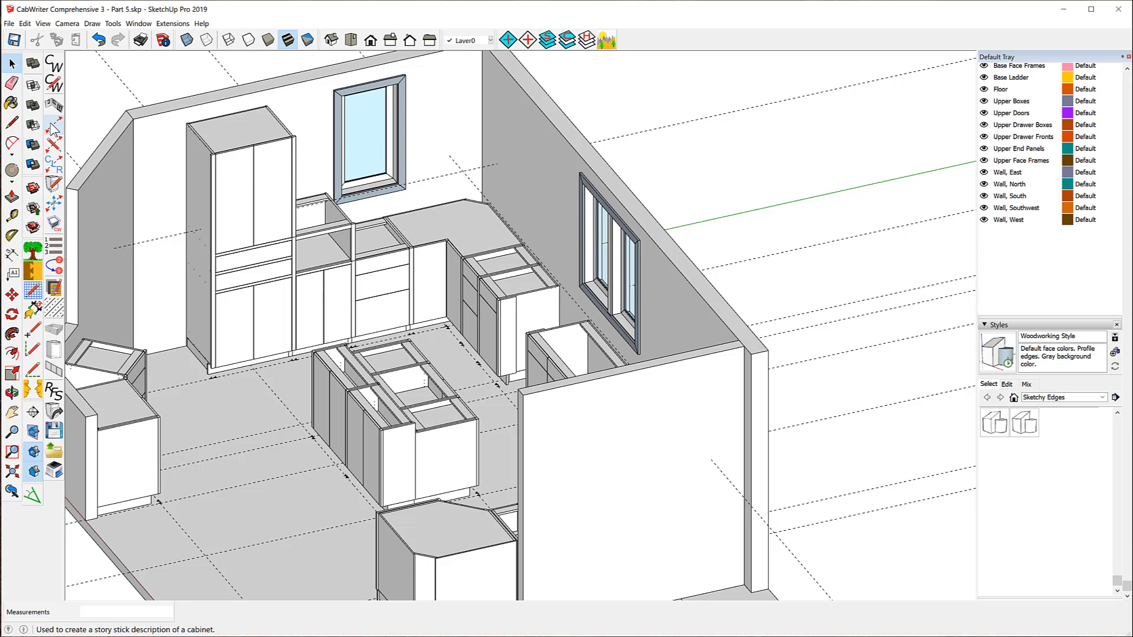
Start the corner cabinet's story stick at the crossing of the upper guides, assigning the first stile end as Left Pivot Sheet
click(54, 142)
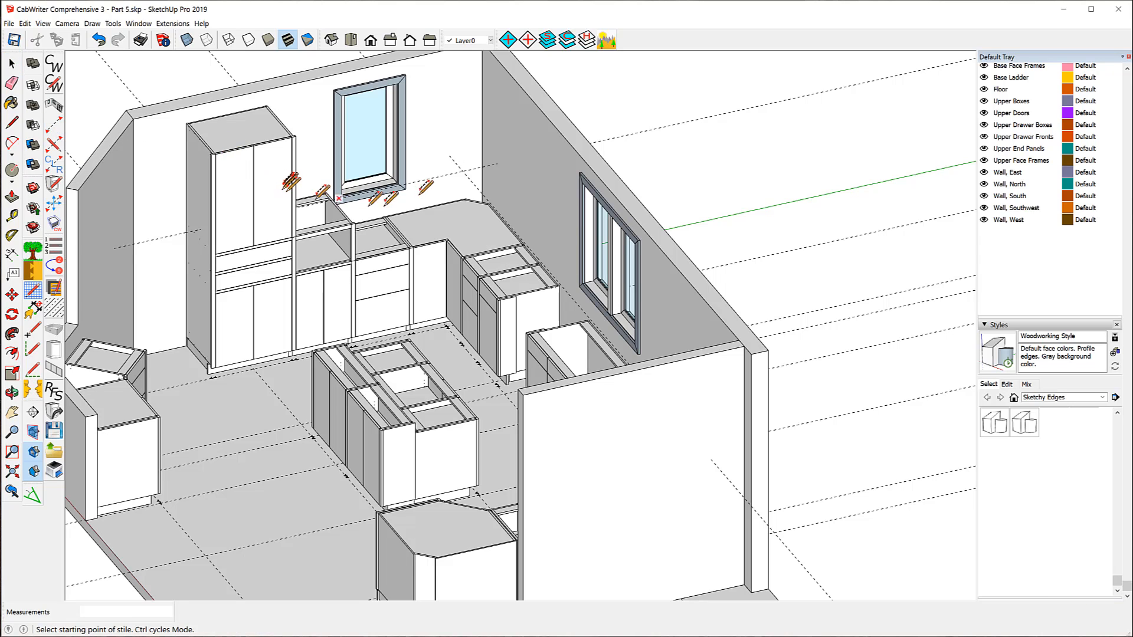
click(463, 171)
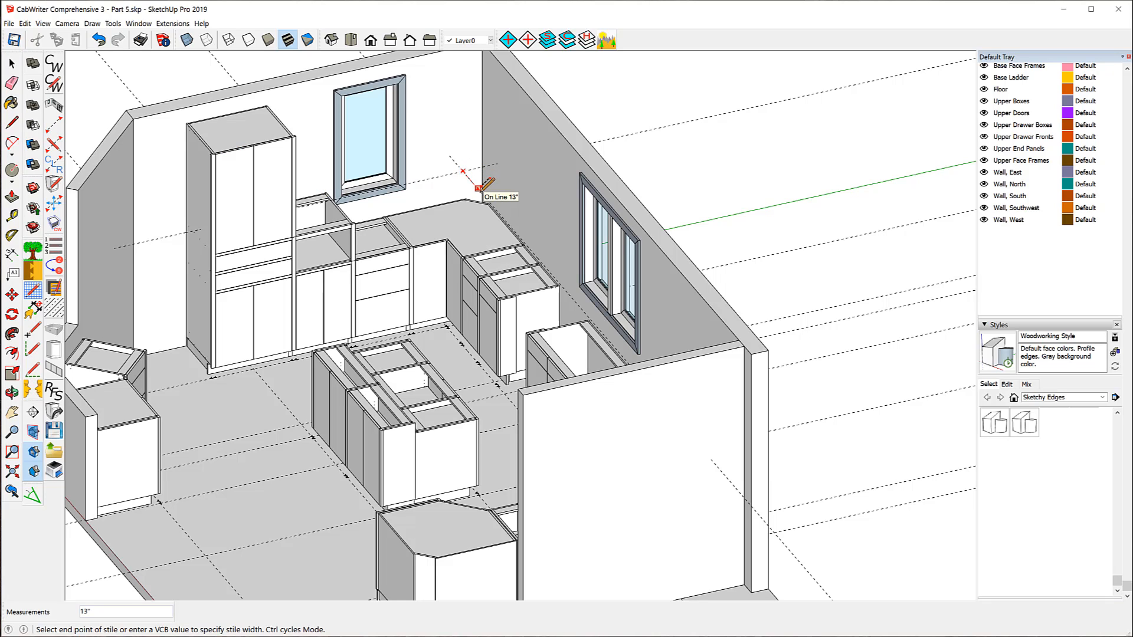
click(479, 188)
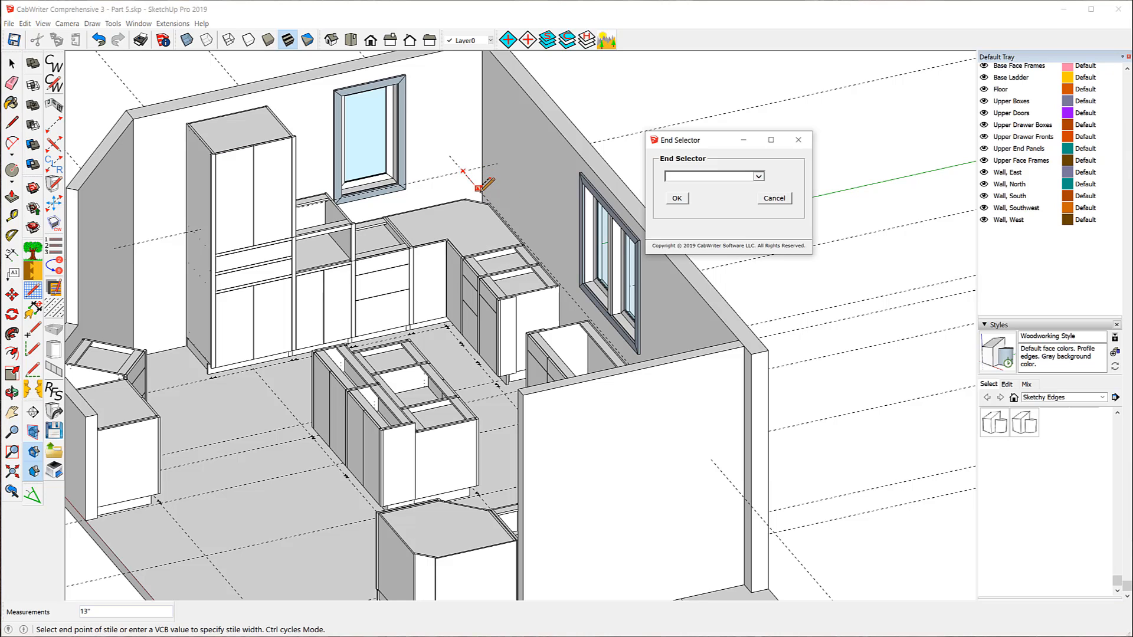
click(759, 176)
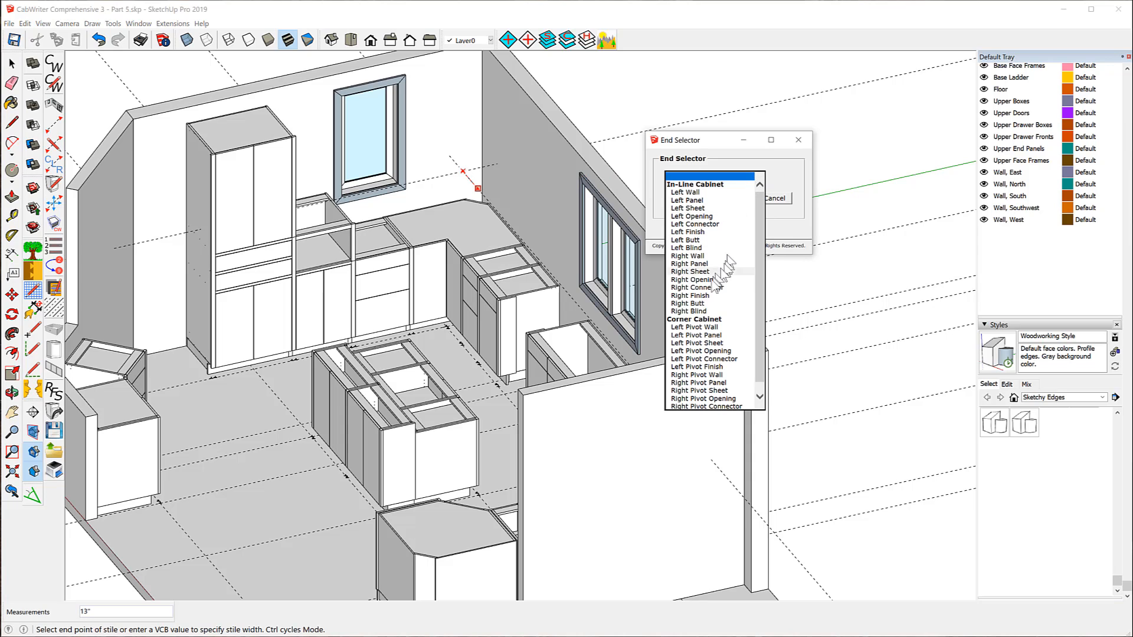
click(686, 343)
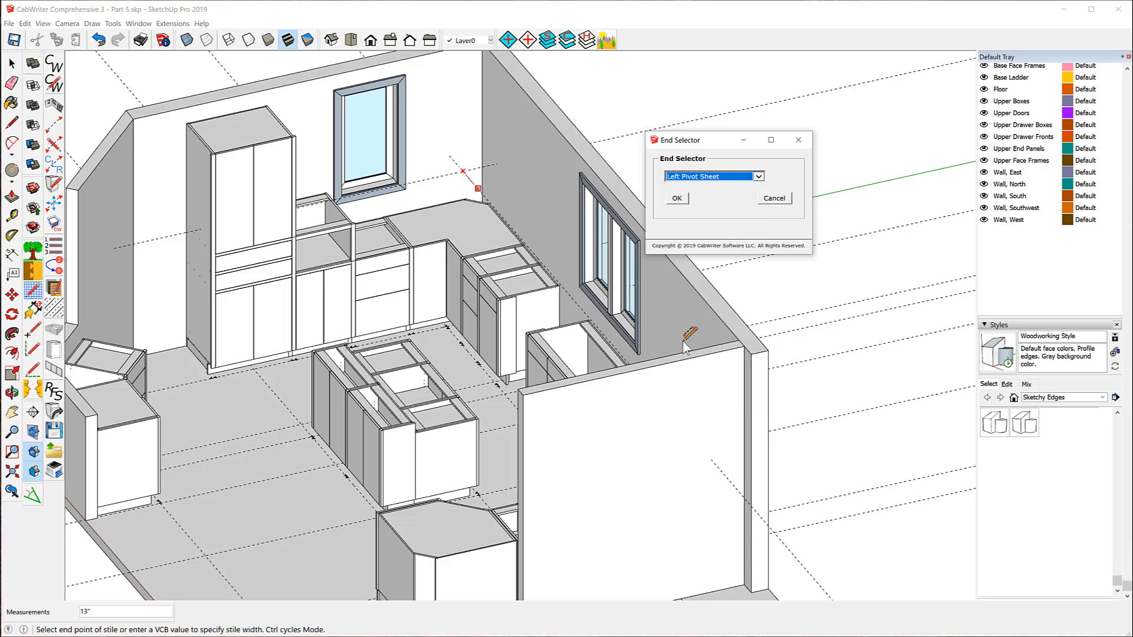
click(678, 198)
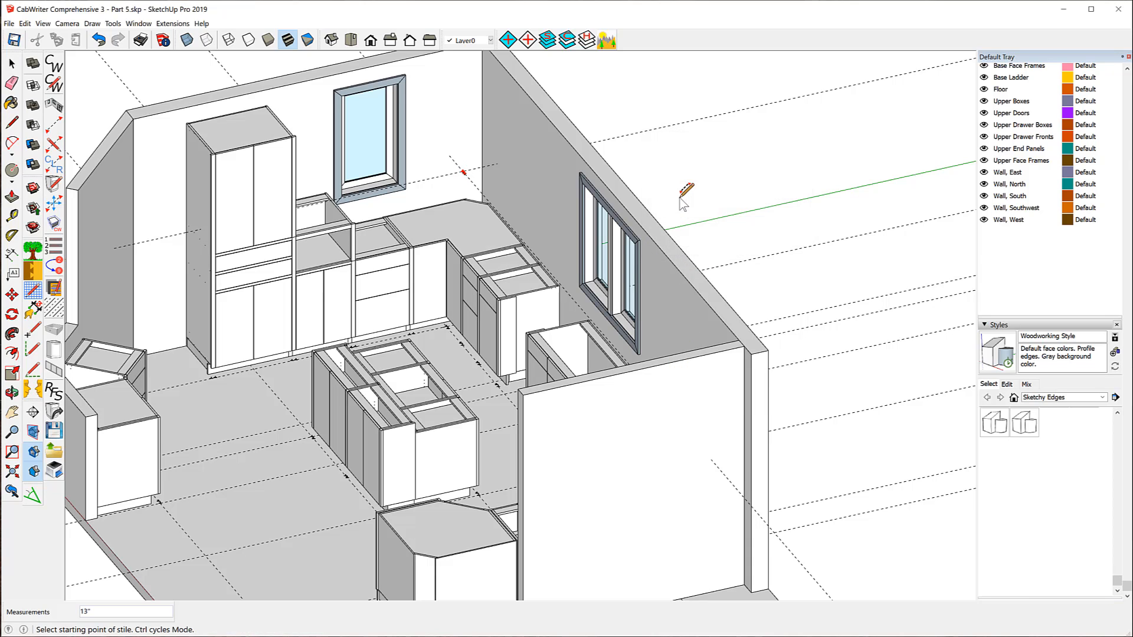
Place the story stick's closing stile end 14" from the corner guide crossing along the wide-window wall guide, set as Right Connector
middle_drag(444, 196, 598, 186)
scroll(356, 193, up, 3)
scroll(454, 232, up, 3)
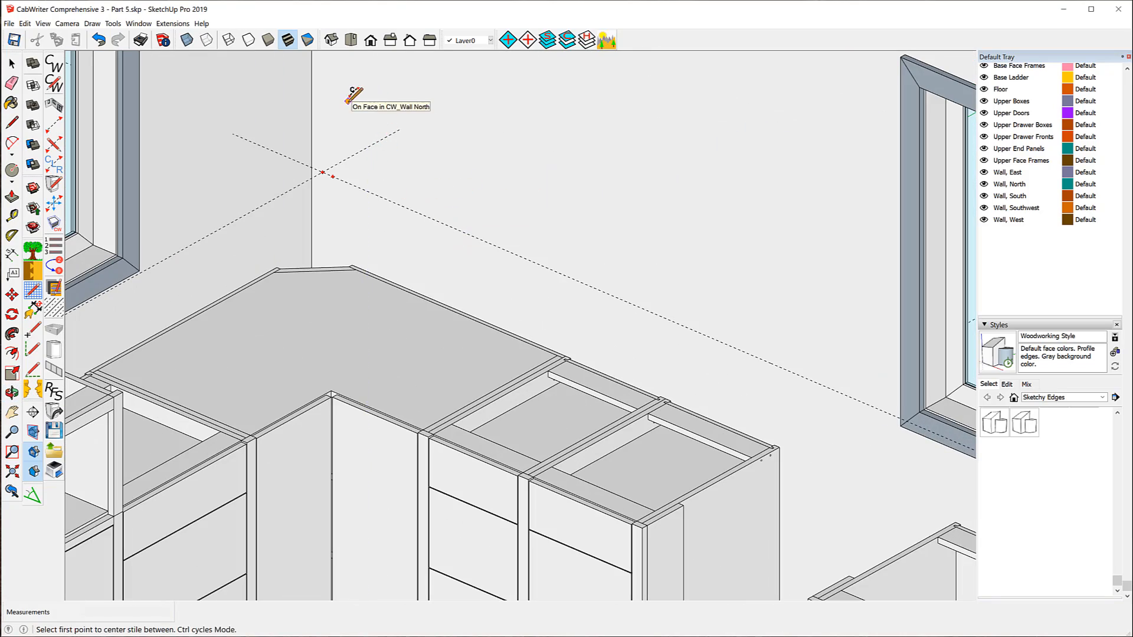
key(ctrl)
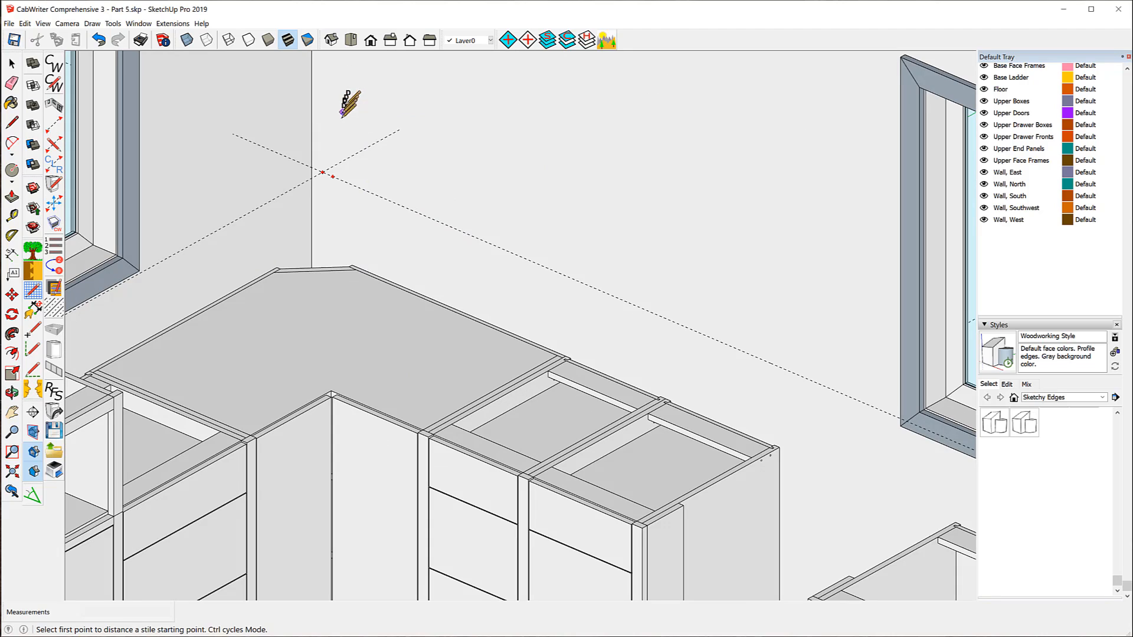
click(322, 171)
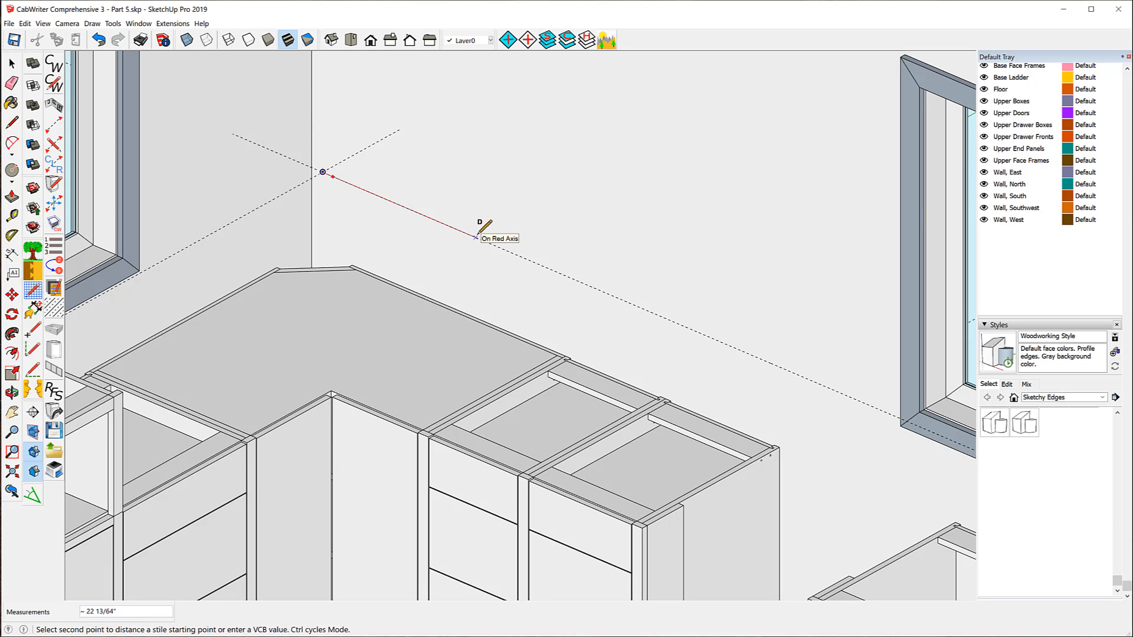
text(14)
key(Return)
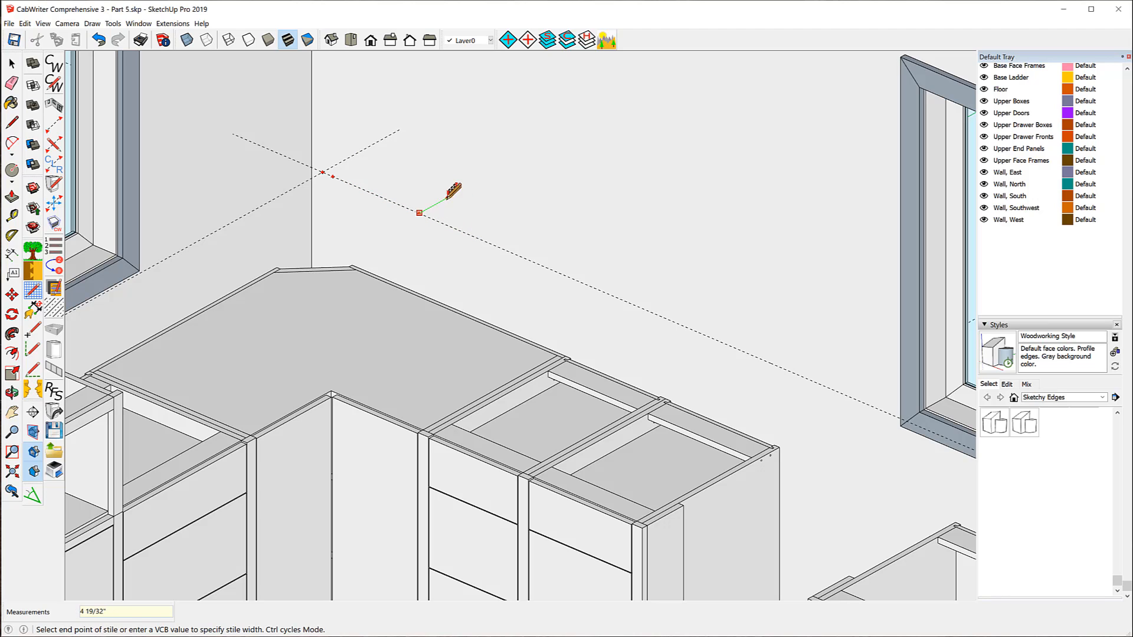
click(384, 196)
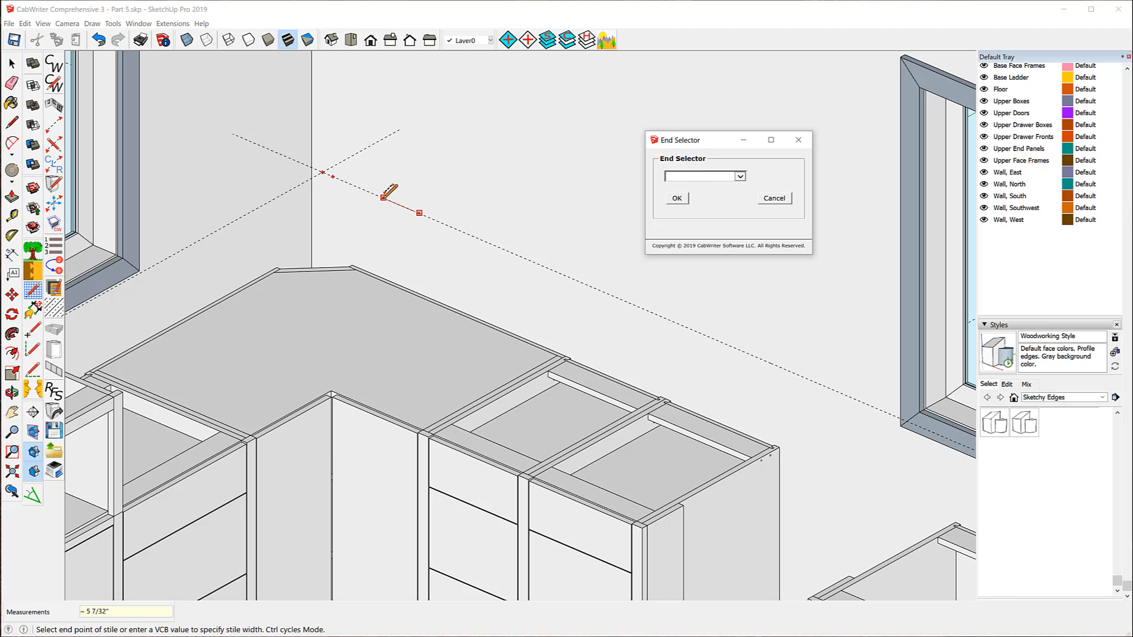
click(739, 176)
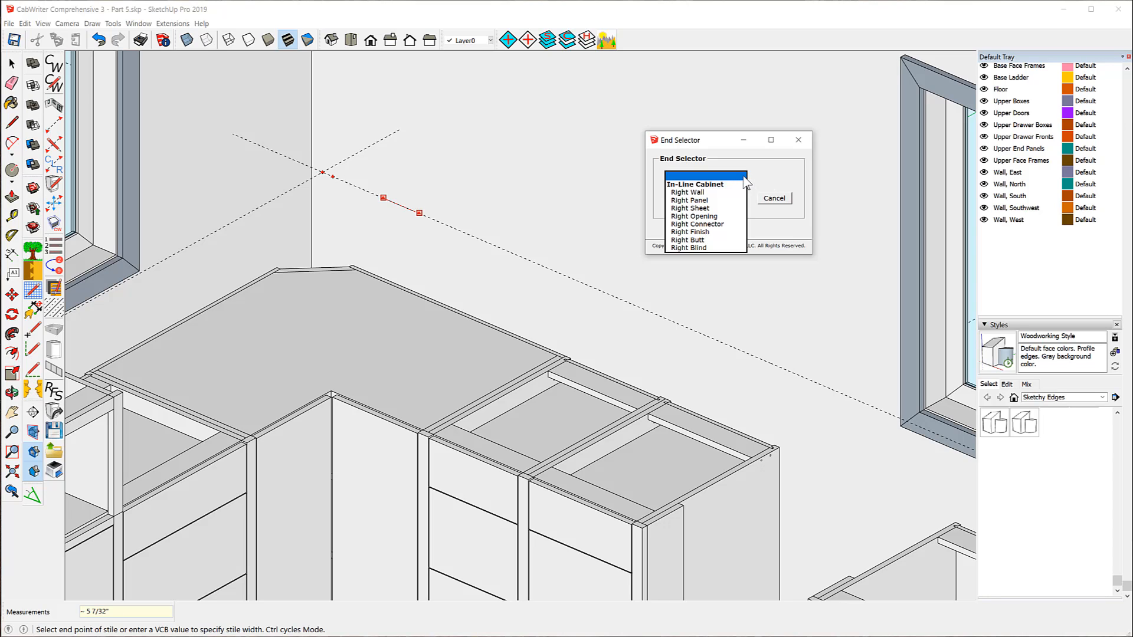
click(711, 225)
click(682, 197)
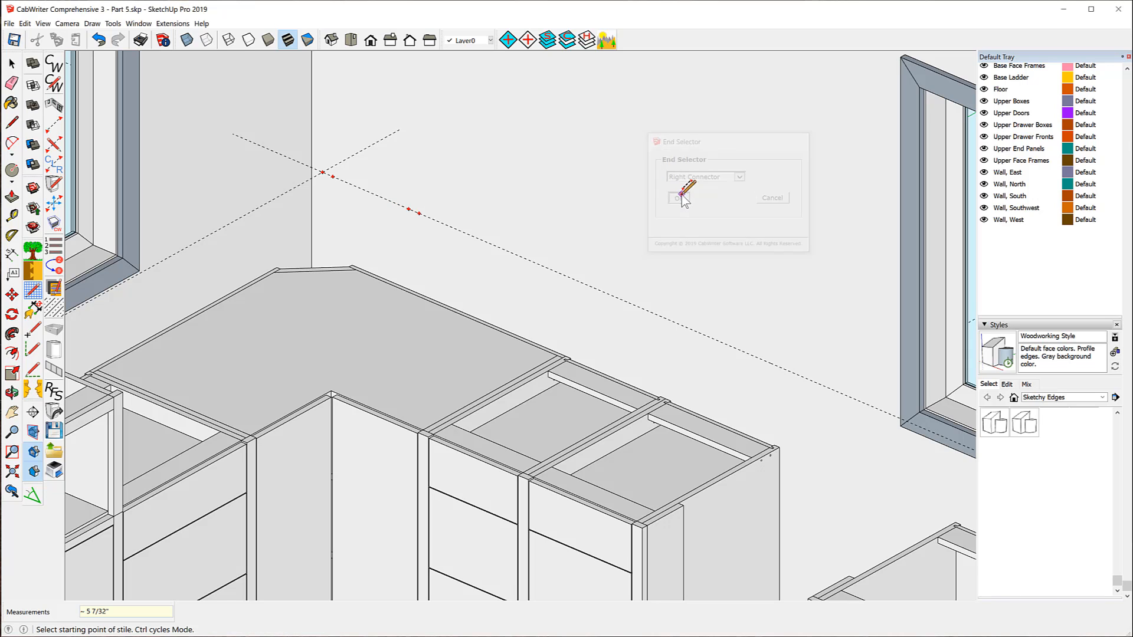
Finish the corner story stick and draw its cabinet with the Diagonal Corner Upper box type
click(495, 136)
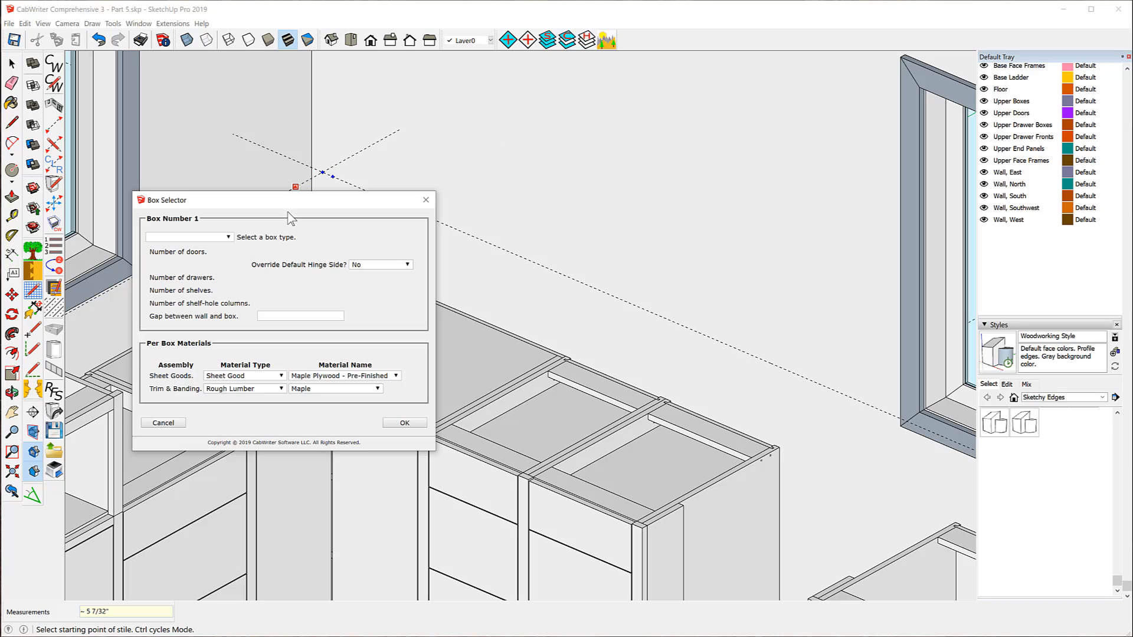
click(229, 237)
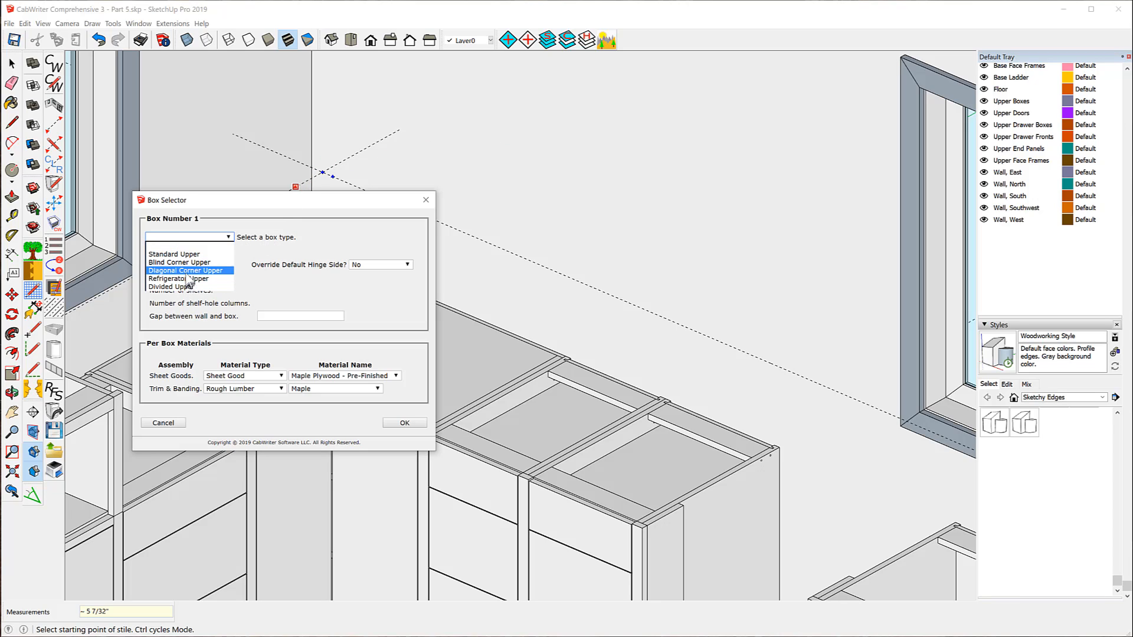
click(186, 271)
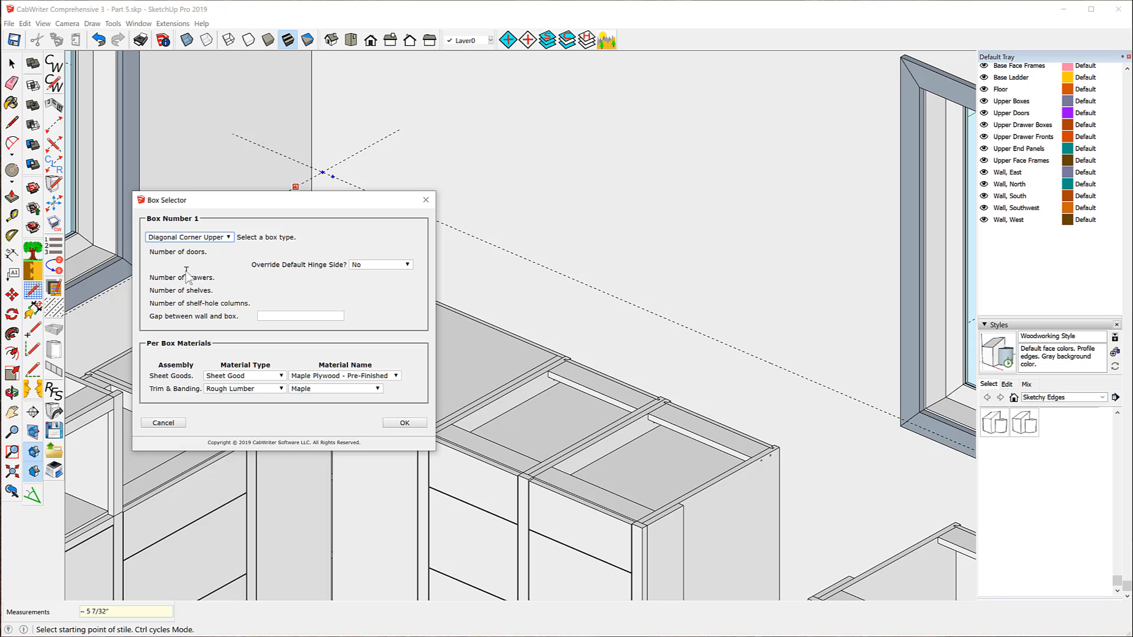
click(401, 425)
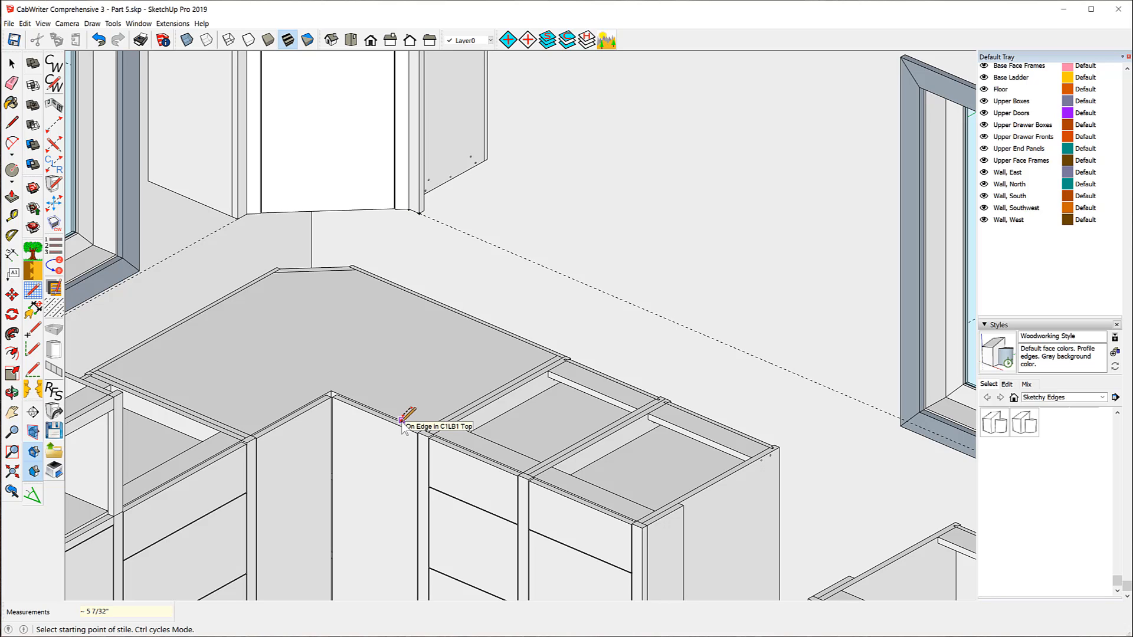
Renumber the new corner upper cabinet as 10 and check the name of its door component in the entity information
scroll(401, 420, down, 4)
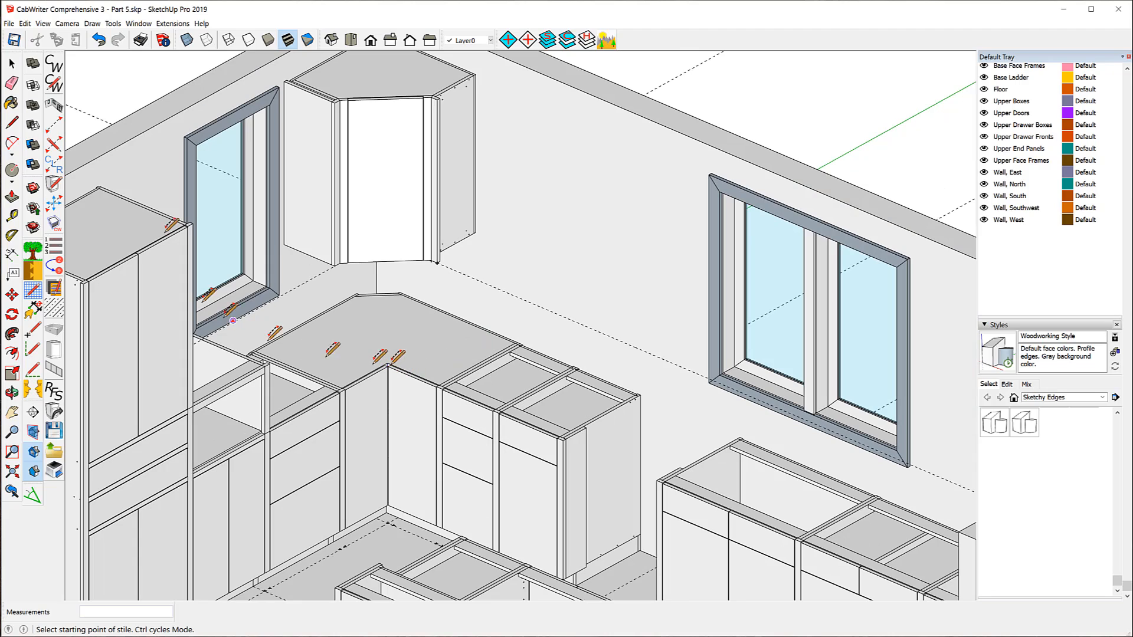
click(11, 63)
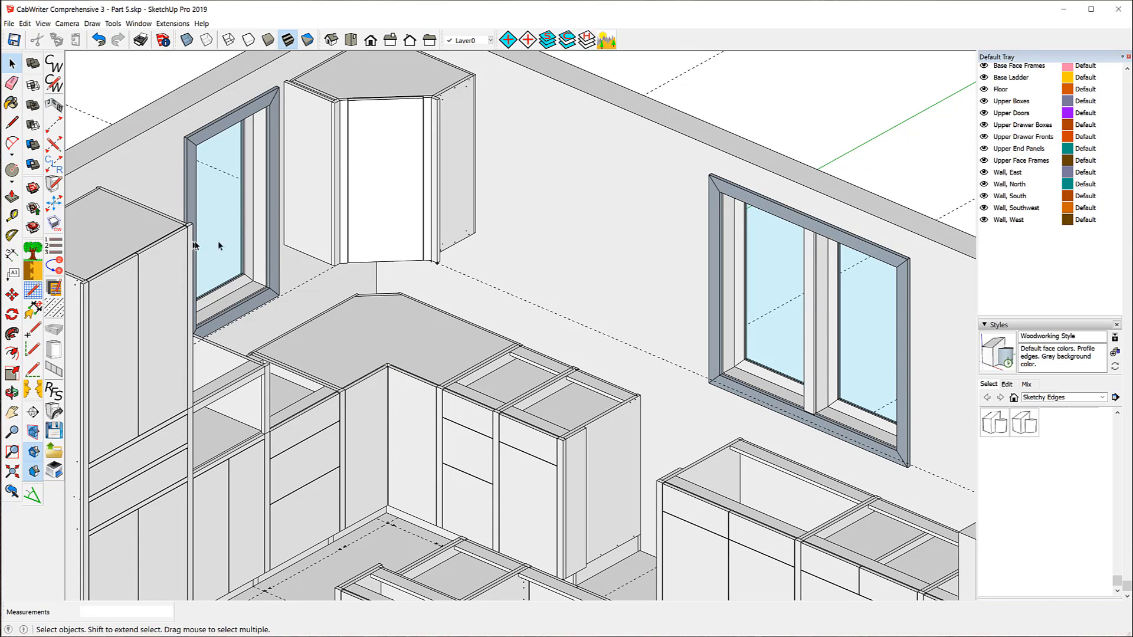
click(372, 151)
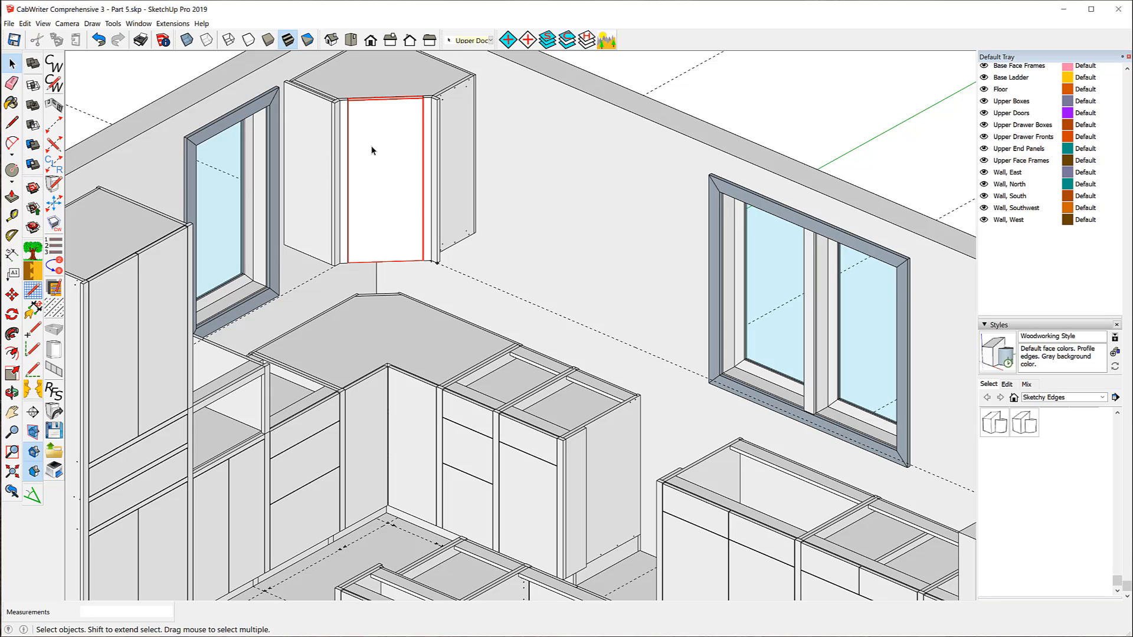
click(55, 270)
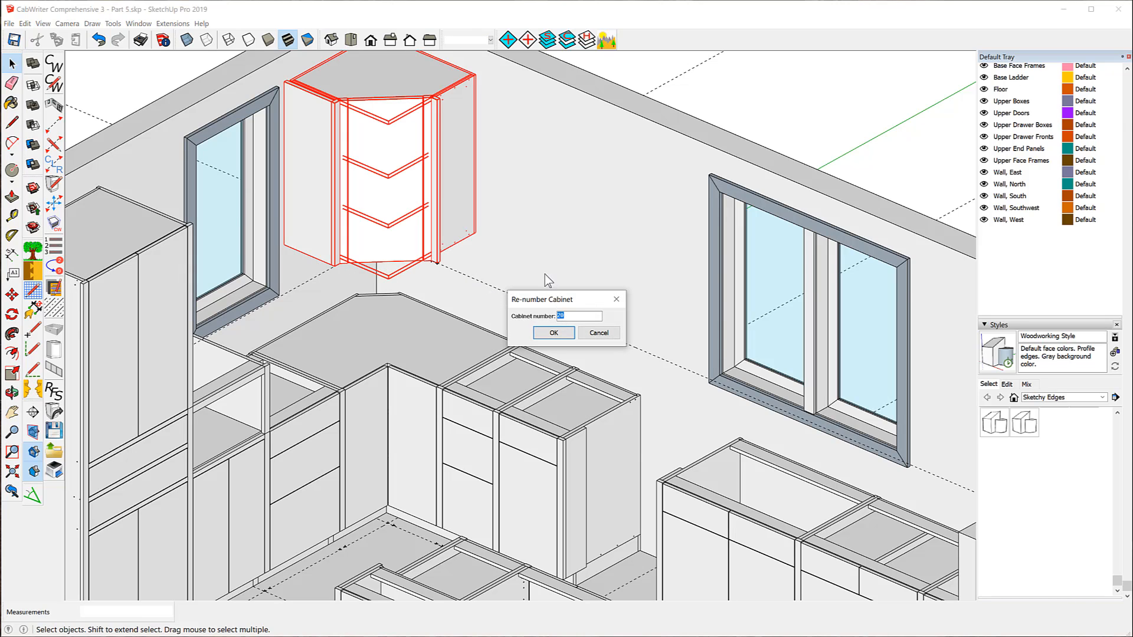
text(1)
click(553, 333)
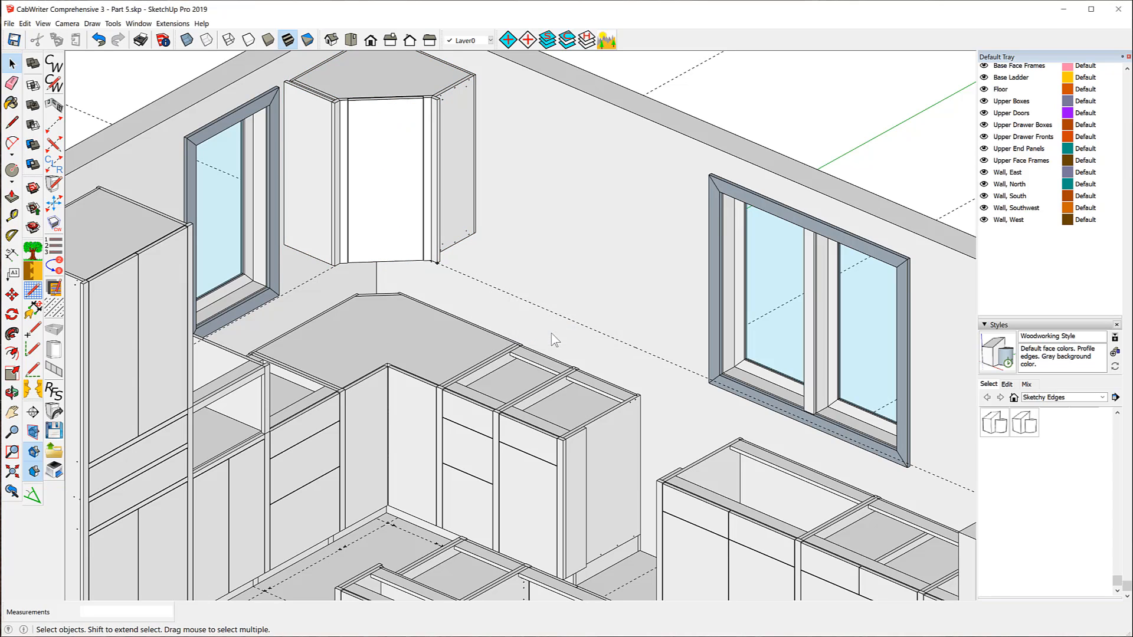
click(390, 205)
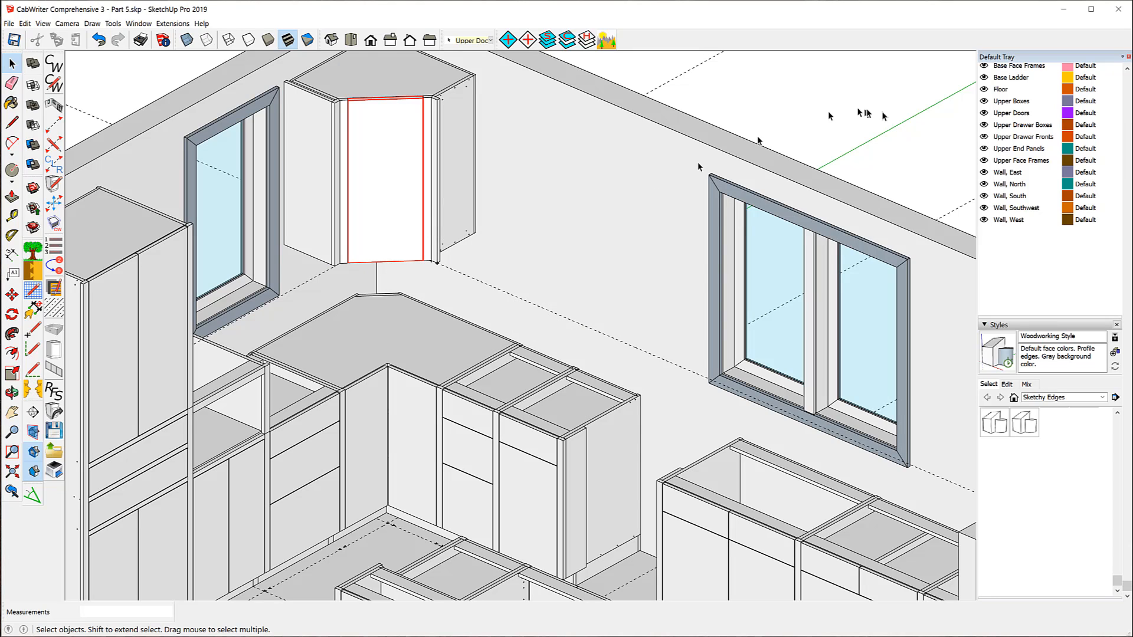
scroll(998, 144, up, 7)
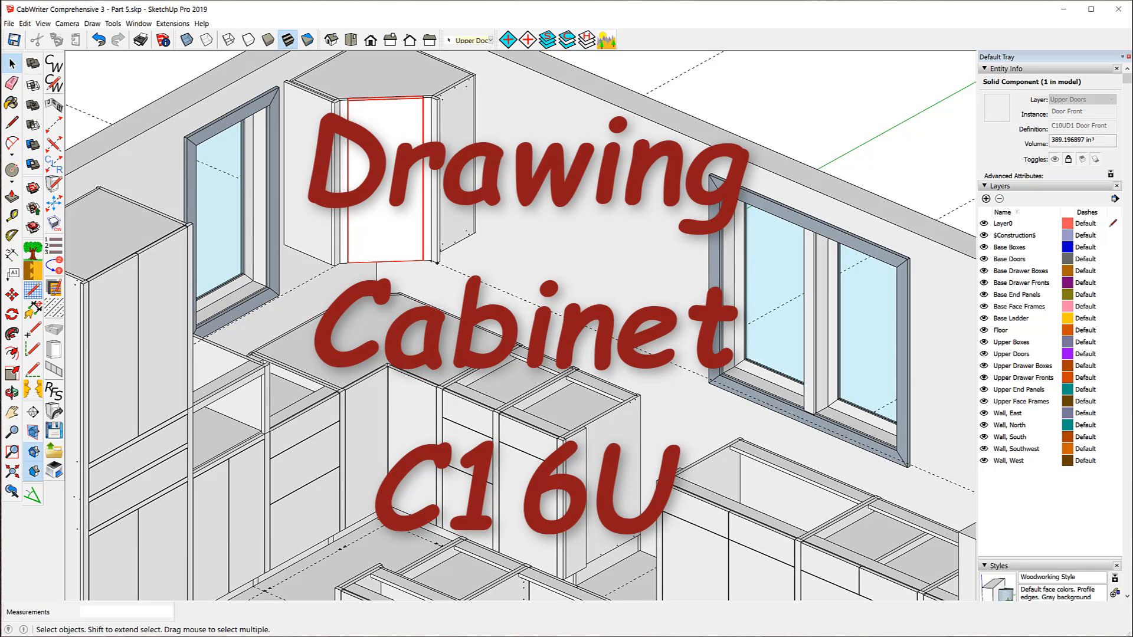
Create a guide 81.5" from and parallel to the tall-cabinet wall, and place a guide point on it out from the wide-window wall
click(420, 329)
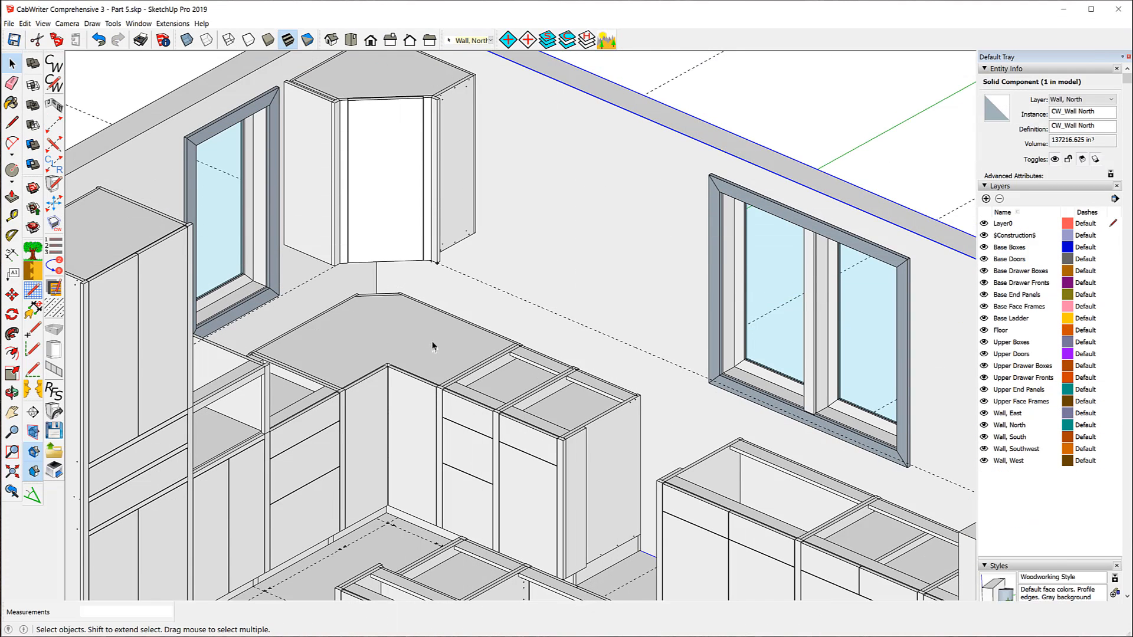
scroll(341, 311, down, 3)
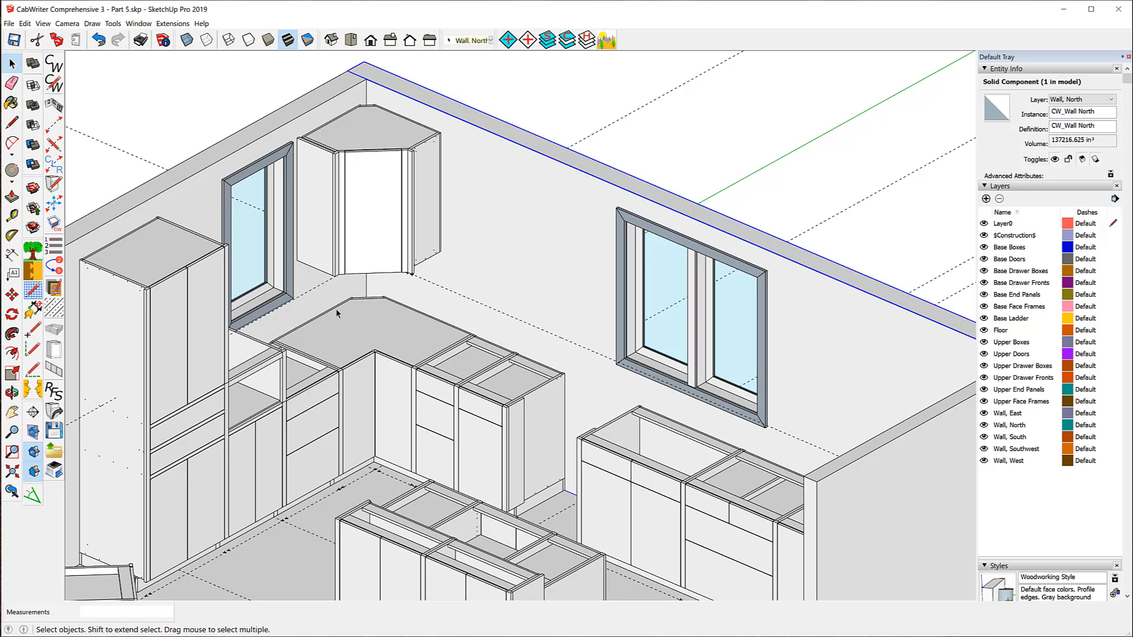
click(11, 215)
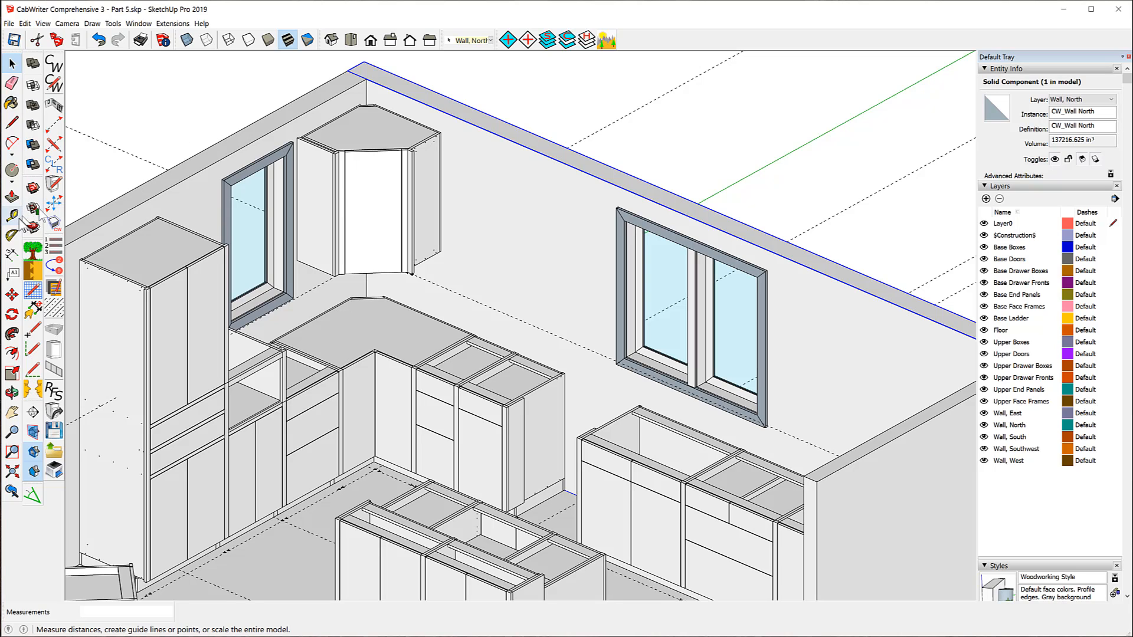
click(323, 102)
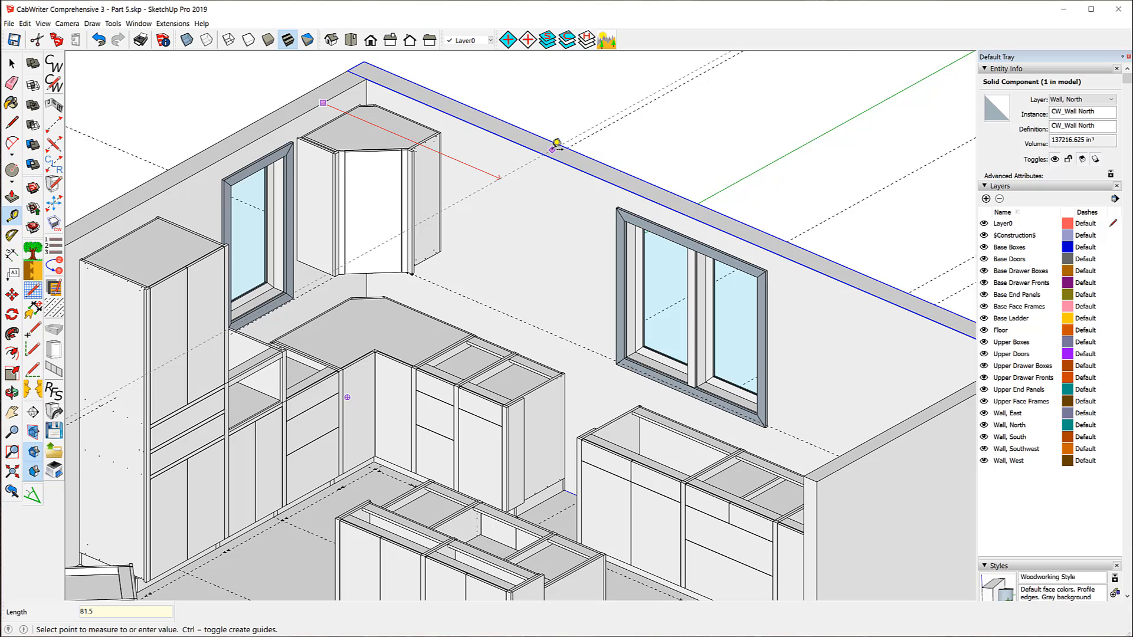
key(Return)
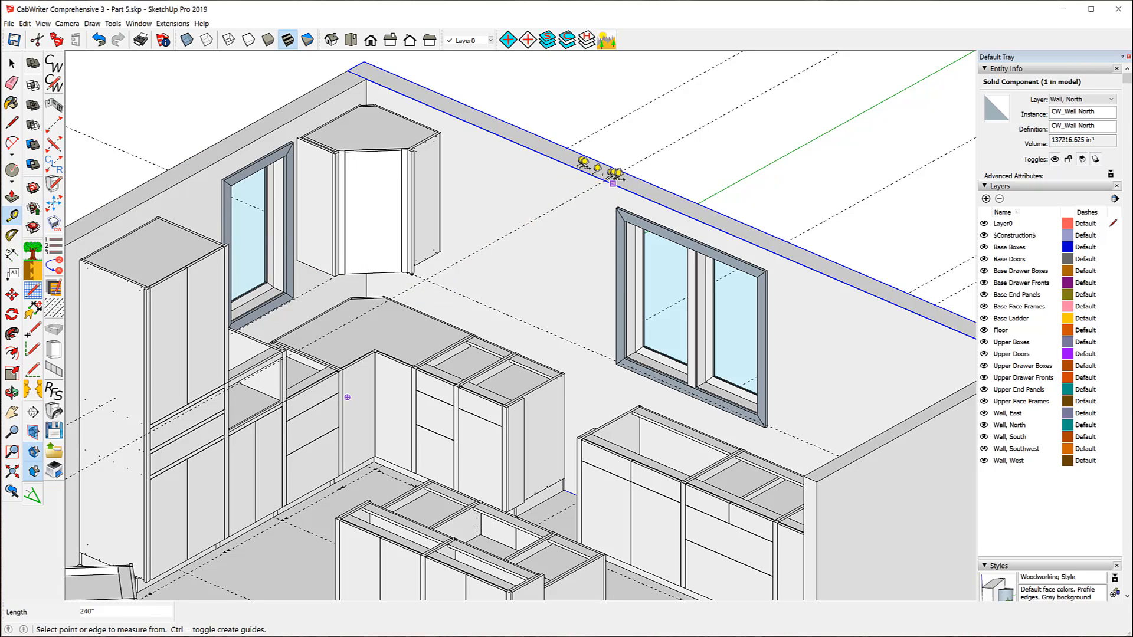
click(605, 180)
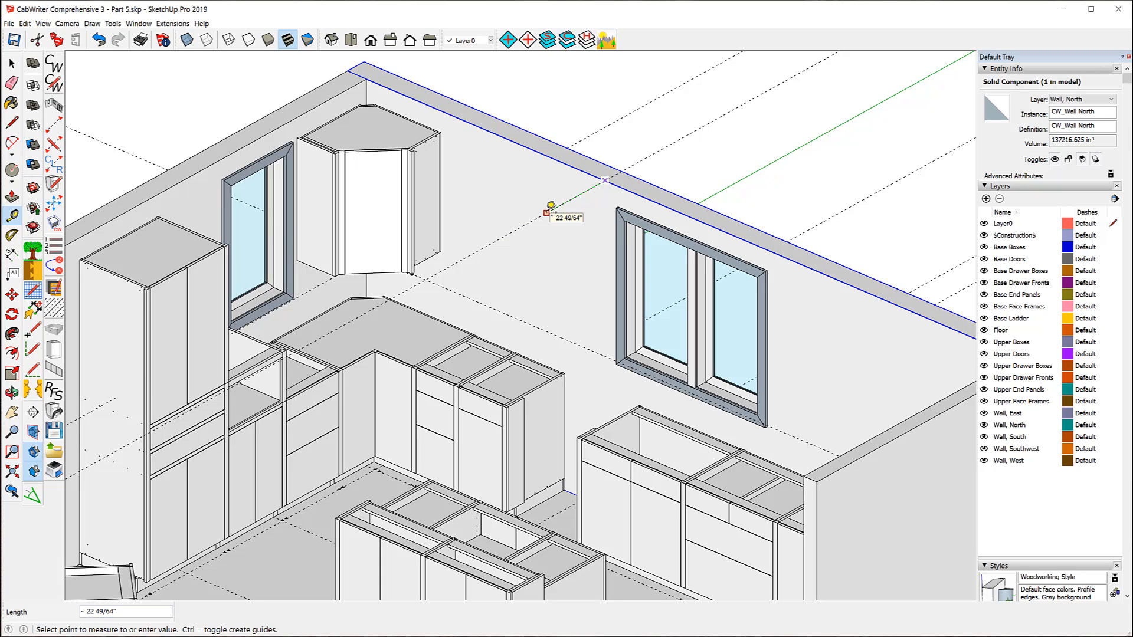
key(Return)
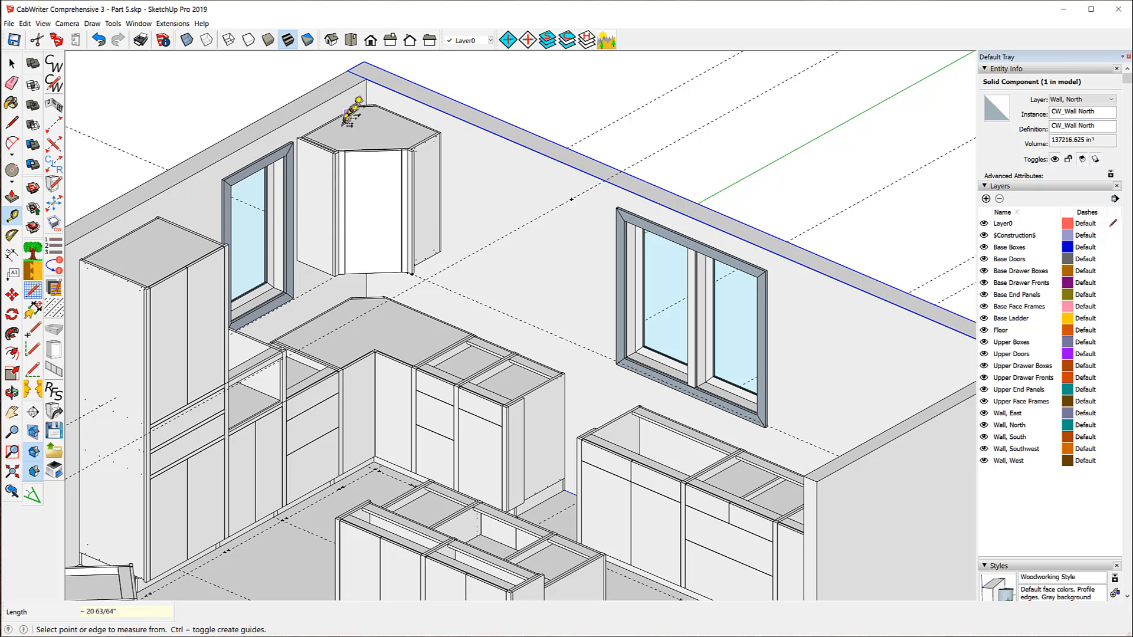
Create a vertical guide through the guide point and measure from its base along the red axis to the tall-cabinet wall
click(366, 90)
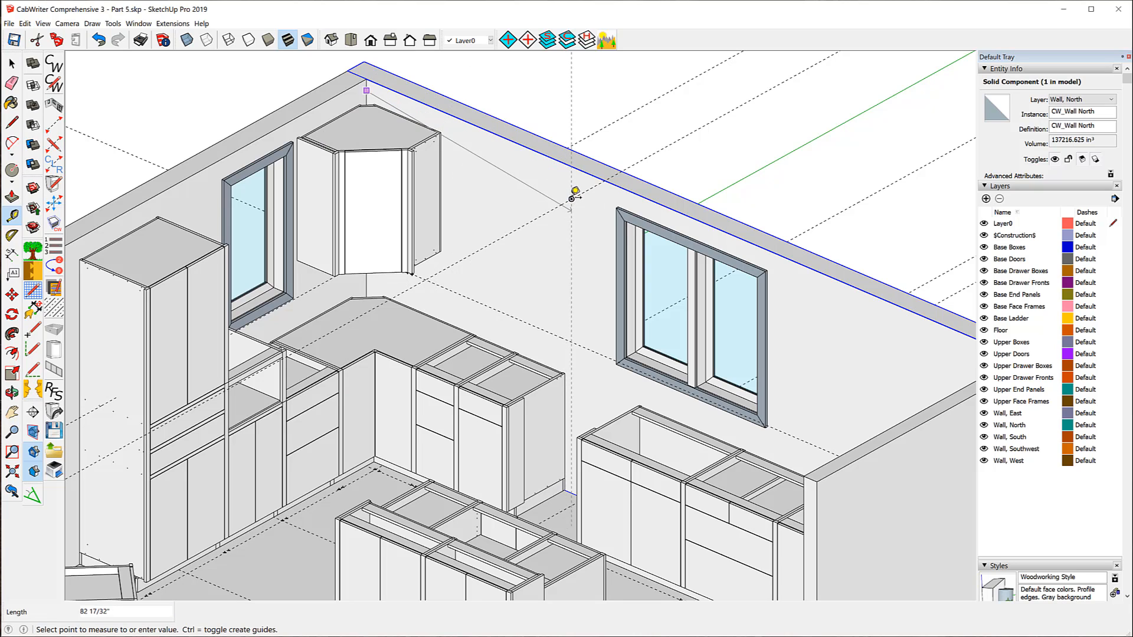
click(571, 199)
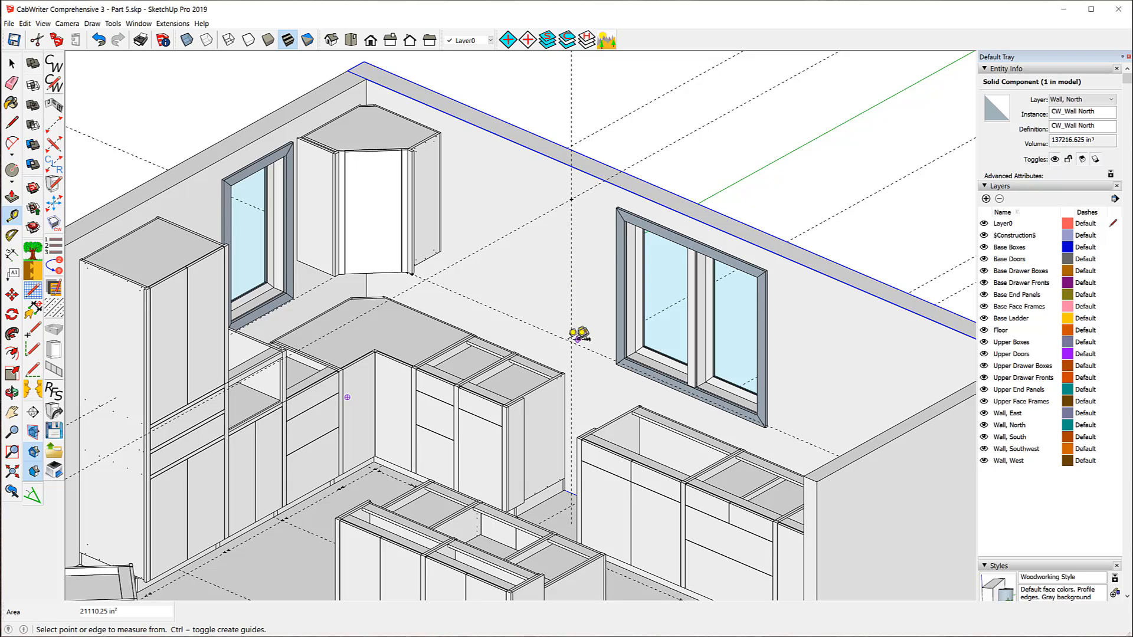
click(571, 341)
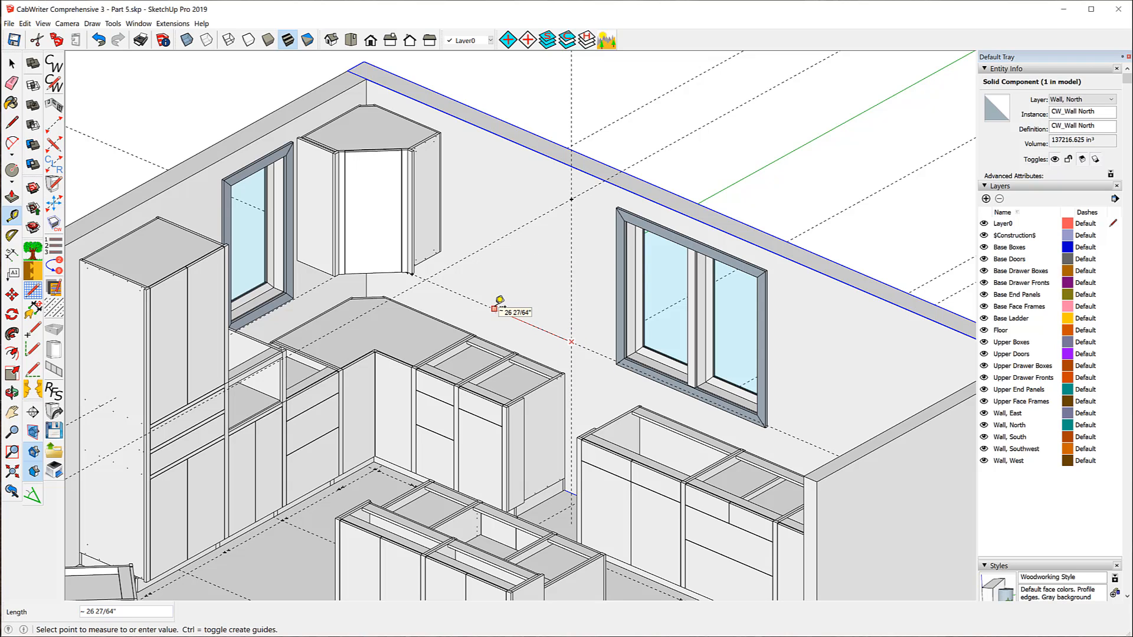
key(Right)
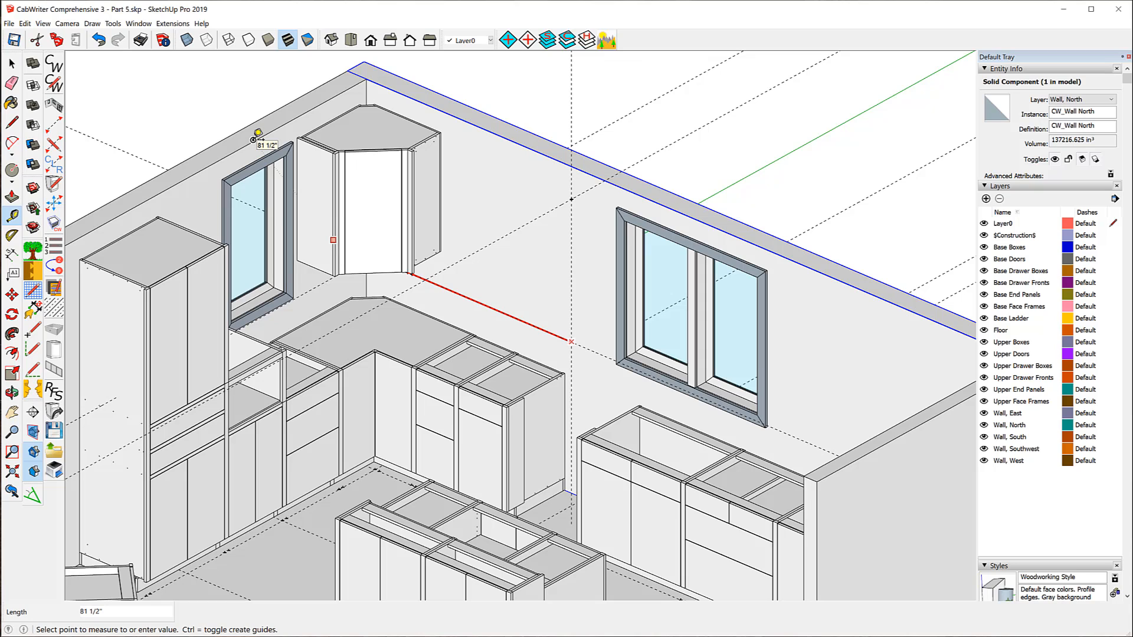
key(Escape)
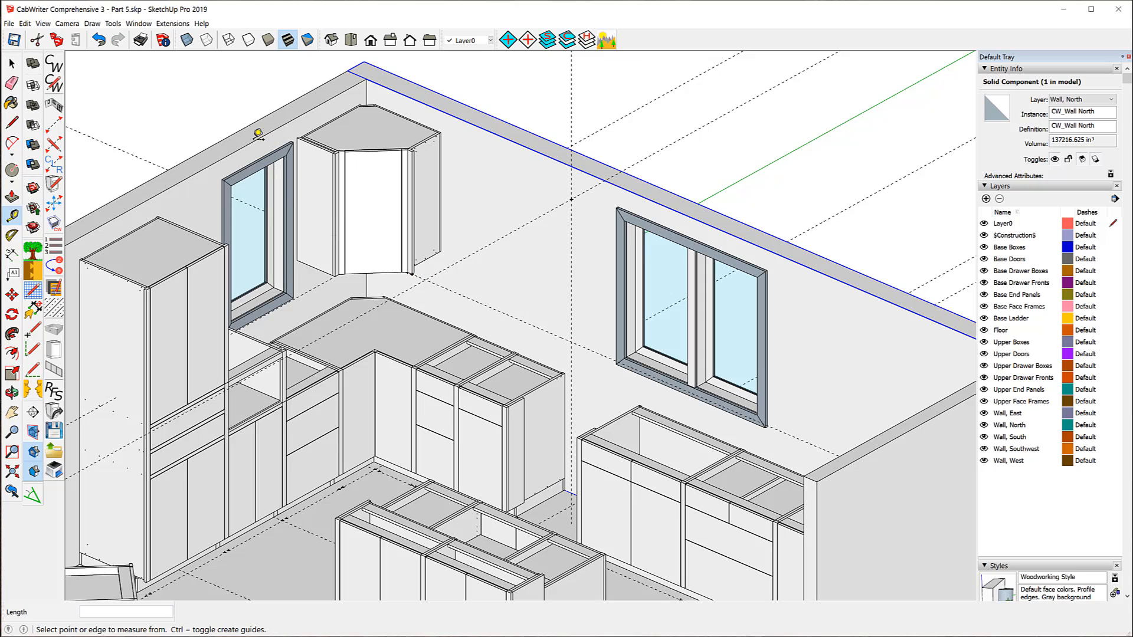
click(12, 64)
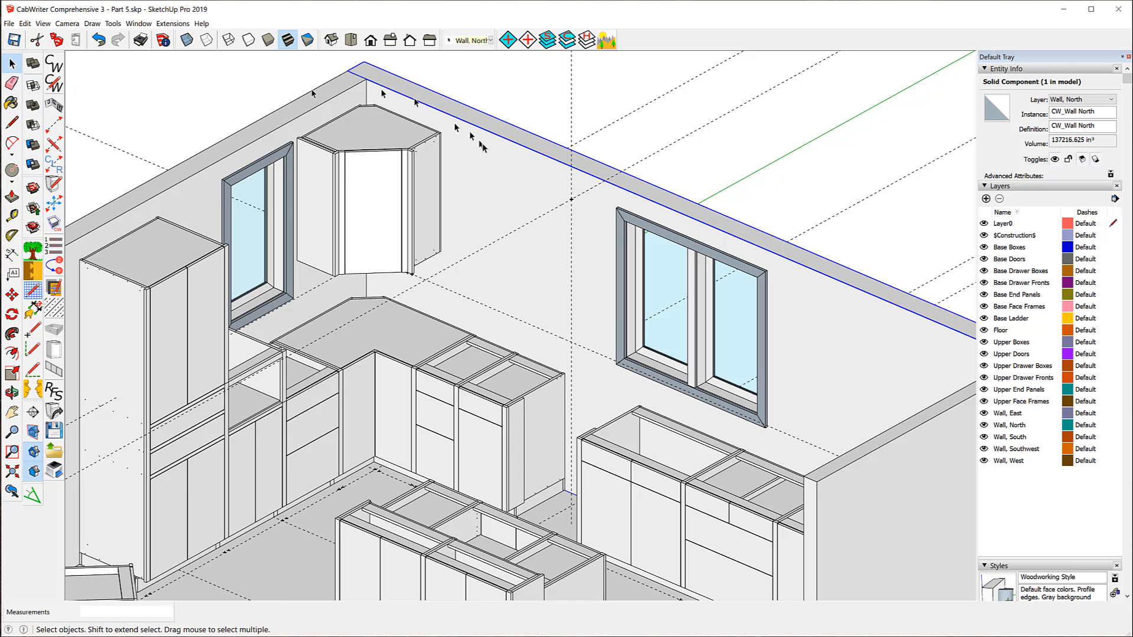
click(571, 128)
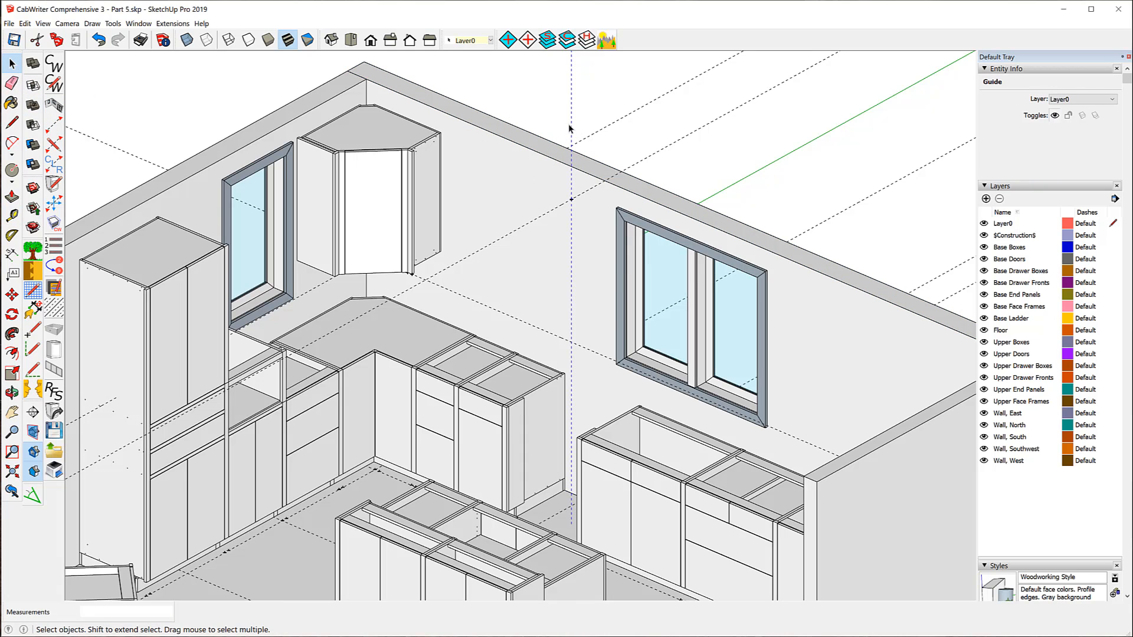
key(Delete)
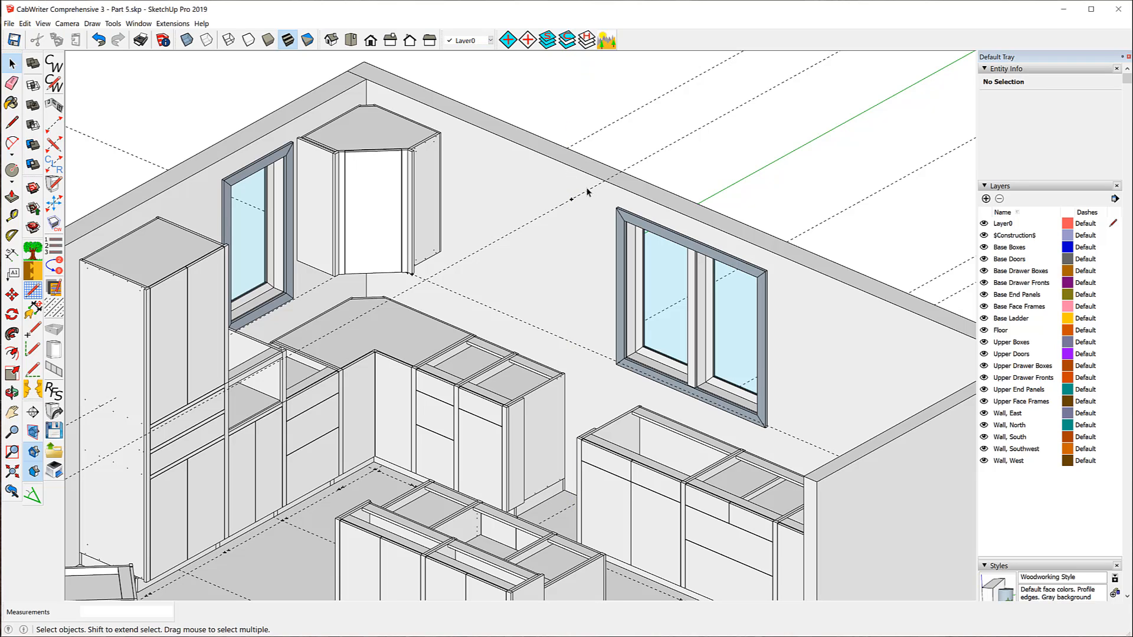
click(586, 196)
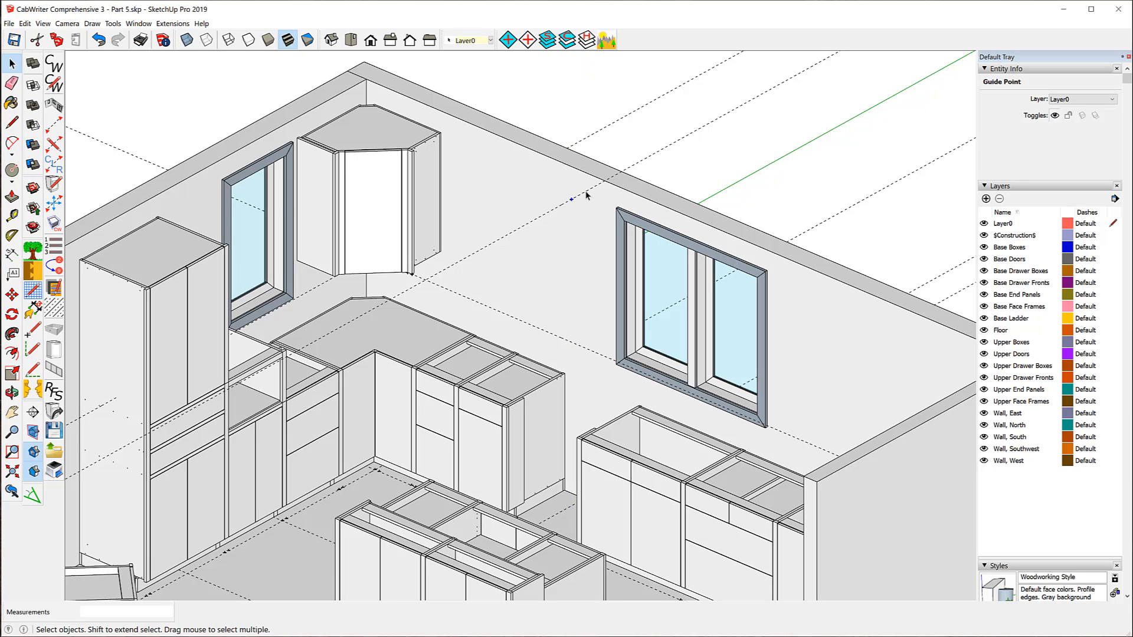
key(Delete)
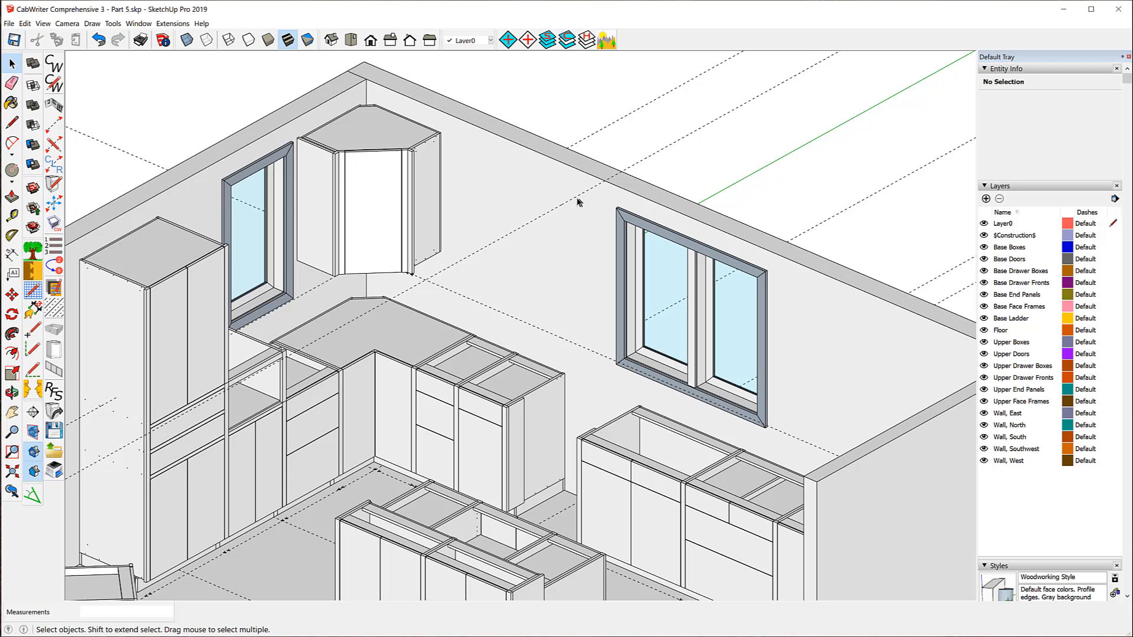
click(574, 201)
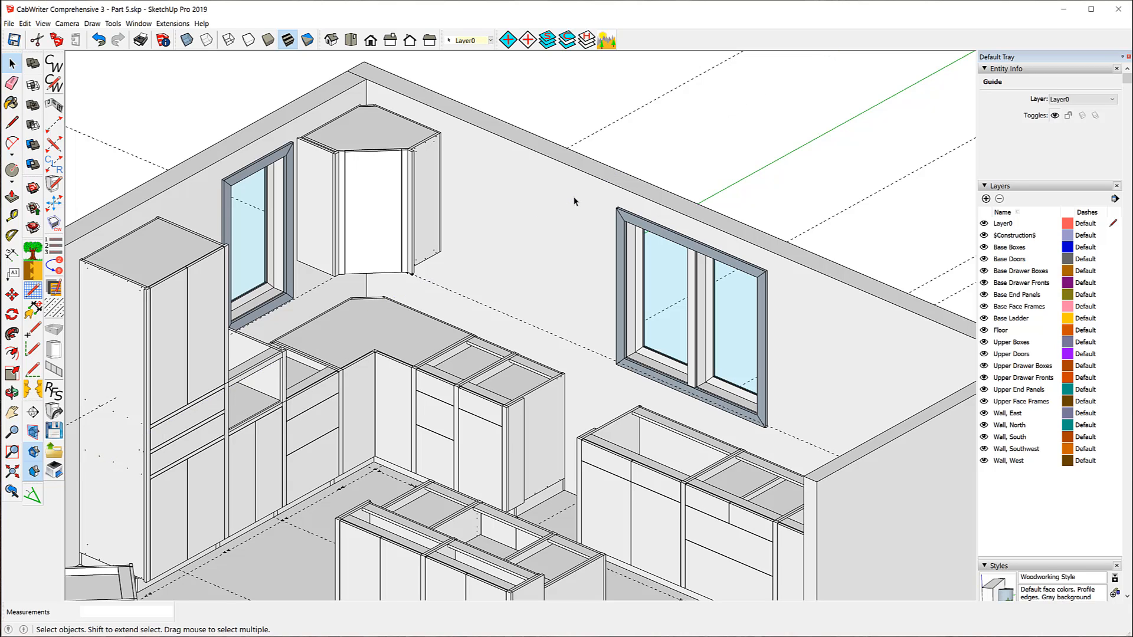
key(Delete)
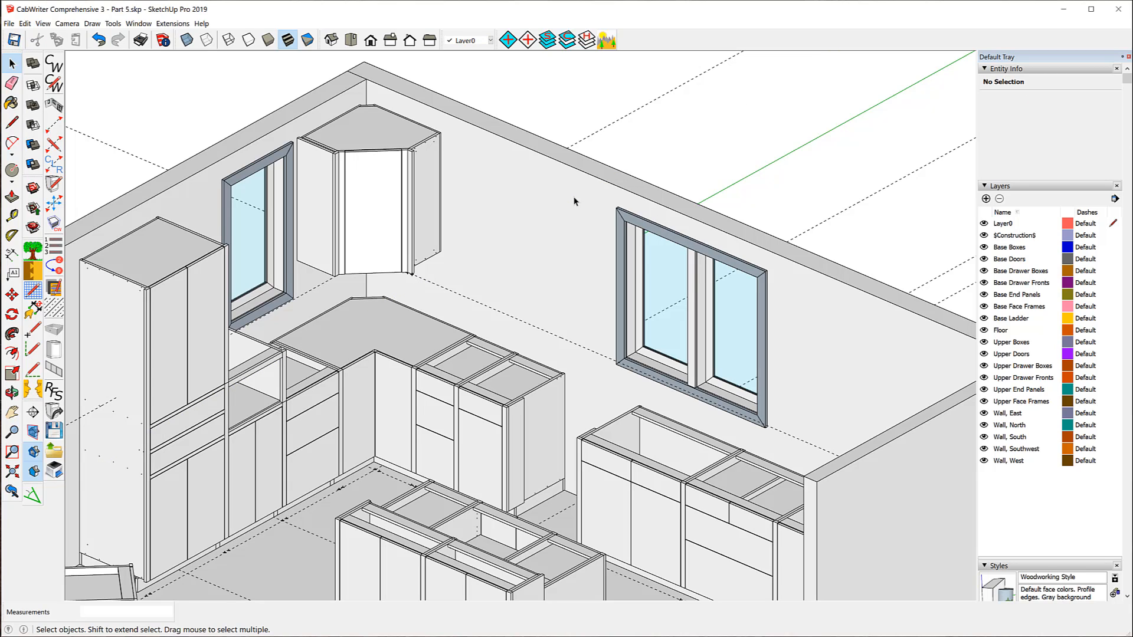
click(99, 40)
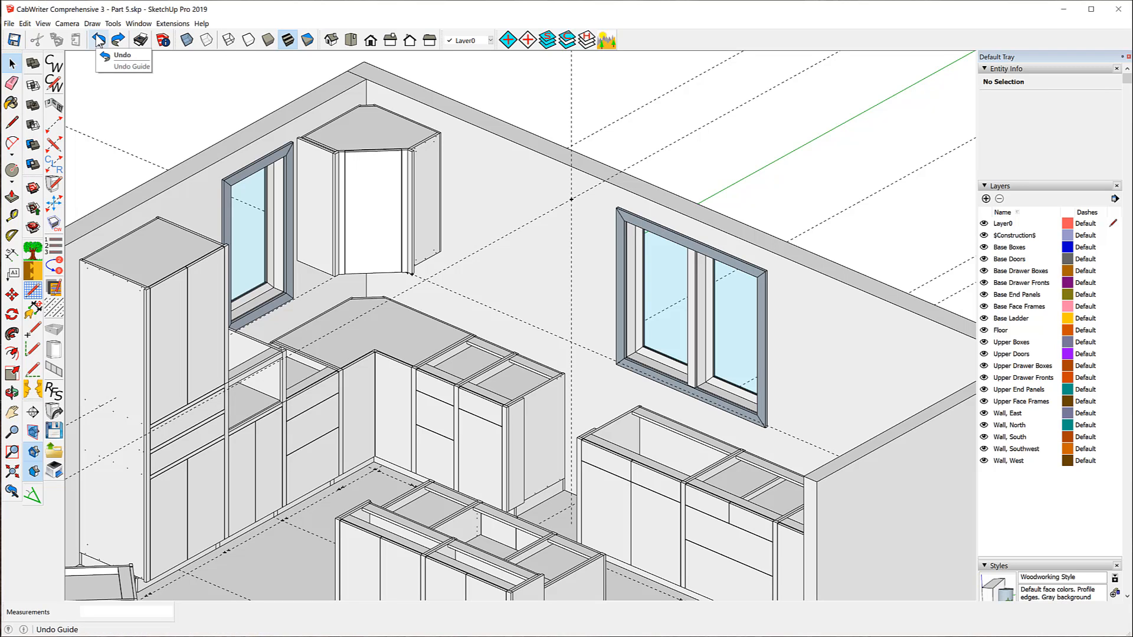
click(99, 40)
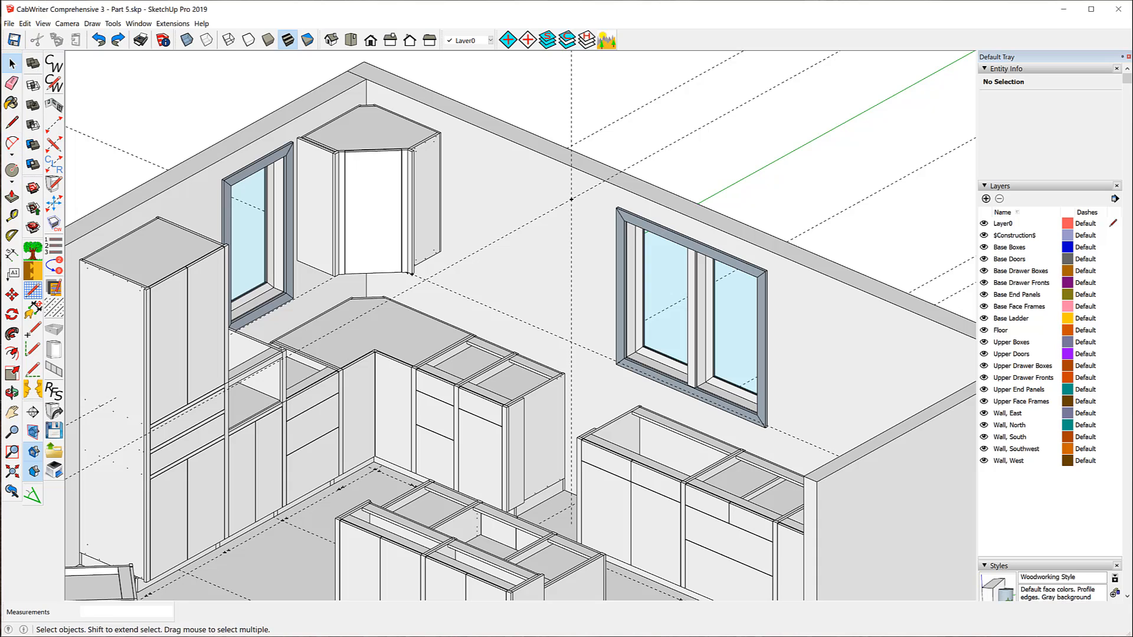
Place a guide point where the vertical guide meets the lower guide along the wide-window wall, and delete the layout guides and point above it
click(33, 328)
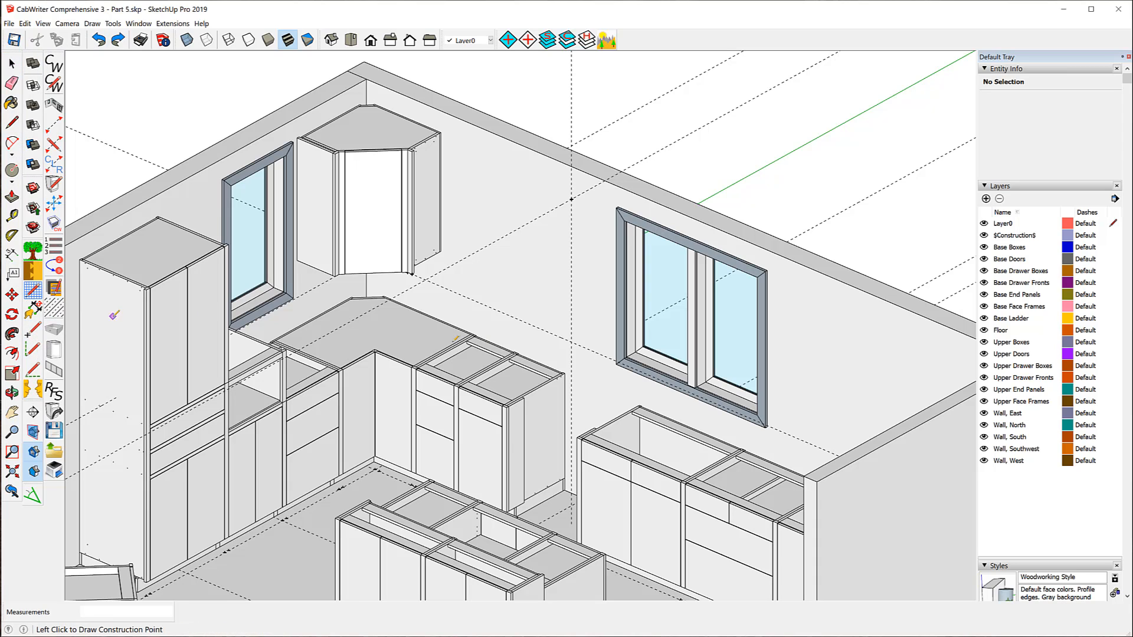
click(572, 341)
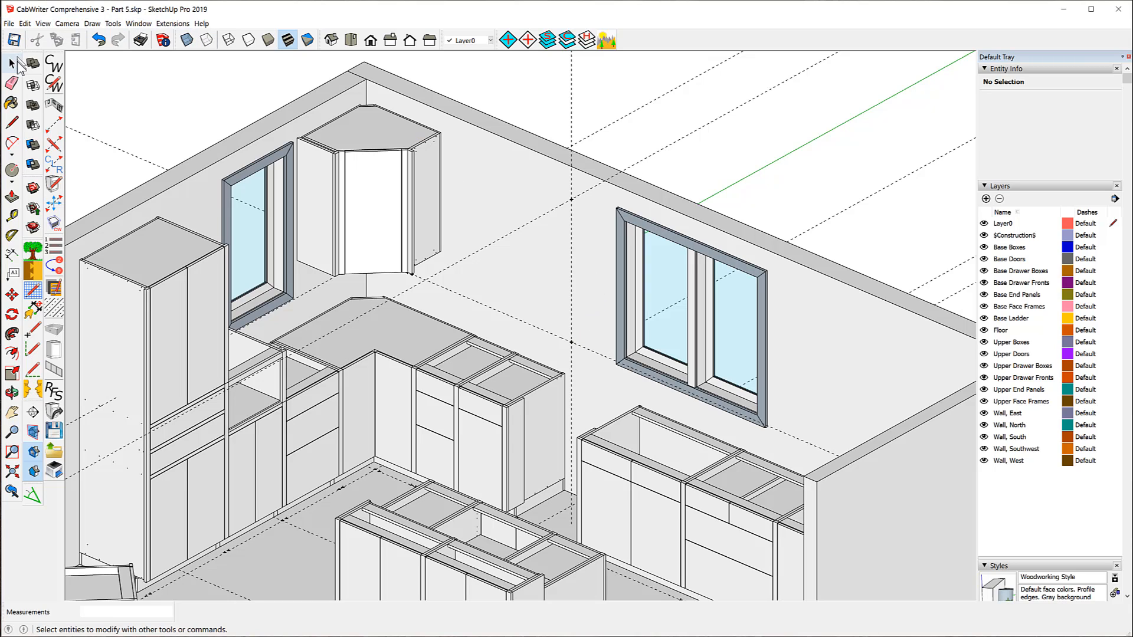
click(12, 63)
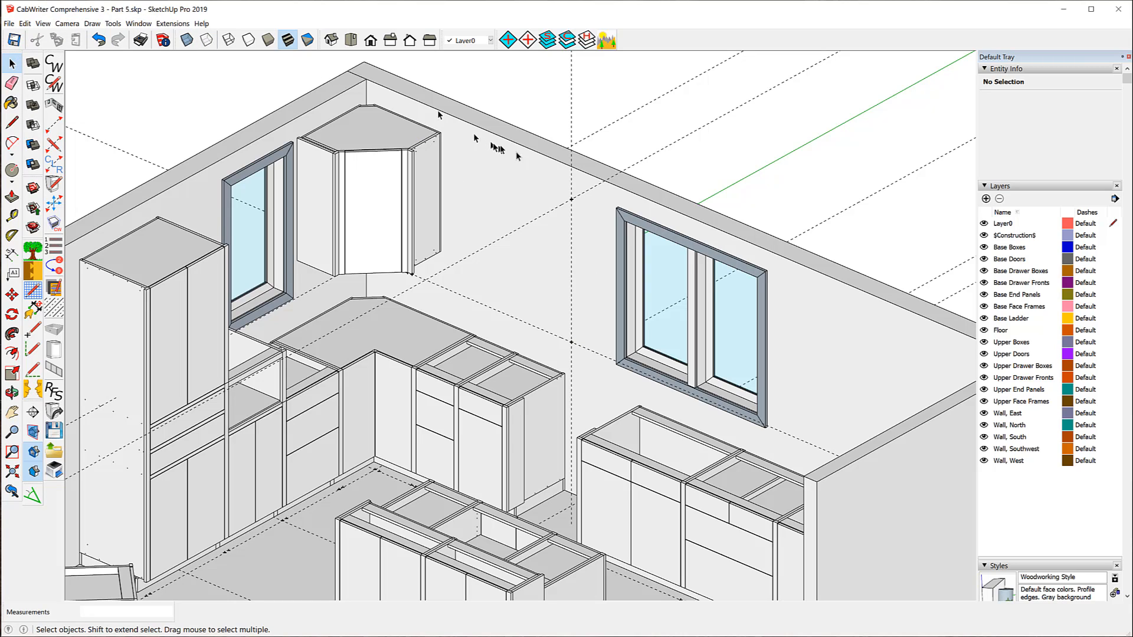
click(571, 122)
key(Delete)
click(636, 167)
key(Delete)
click(581, 199)
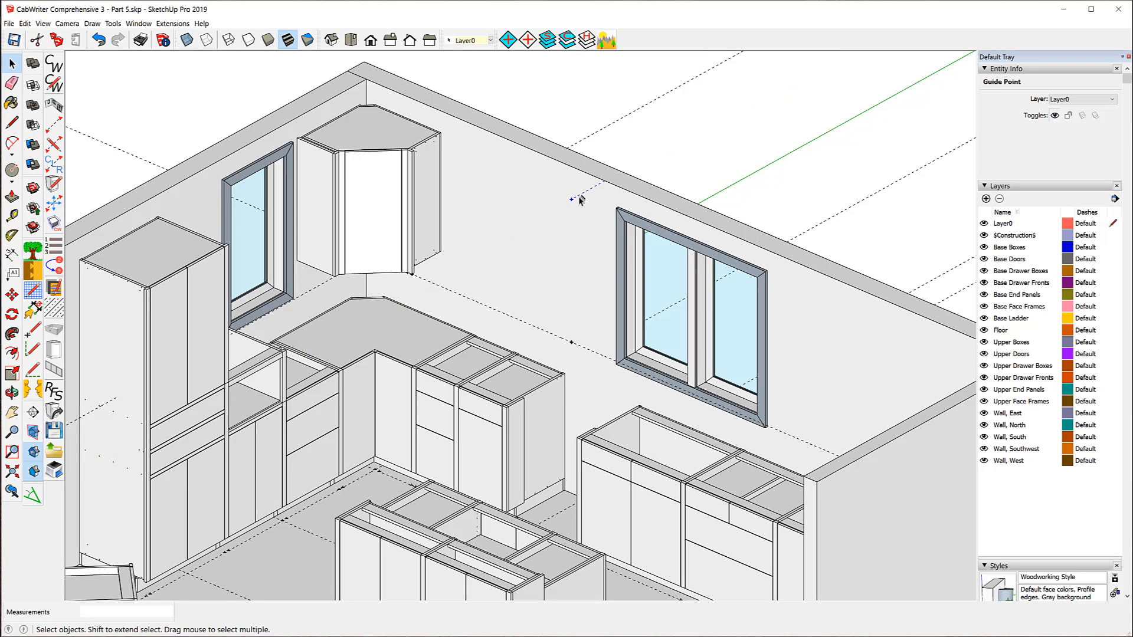
key(Delete)
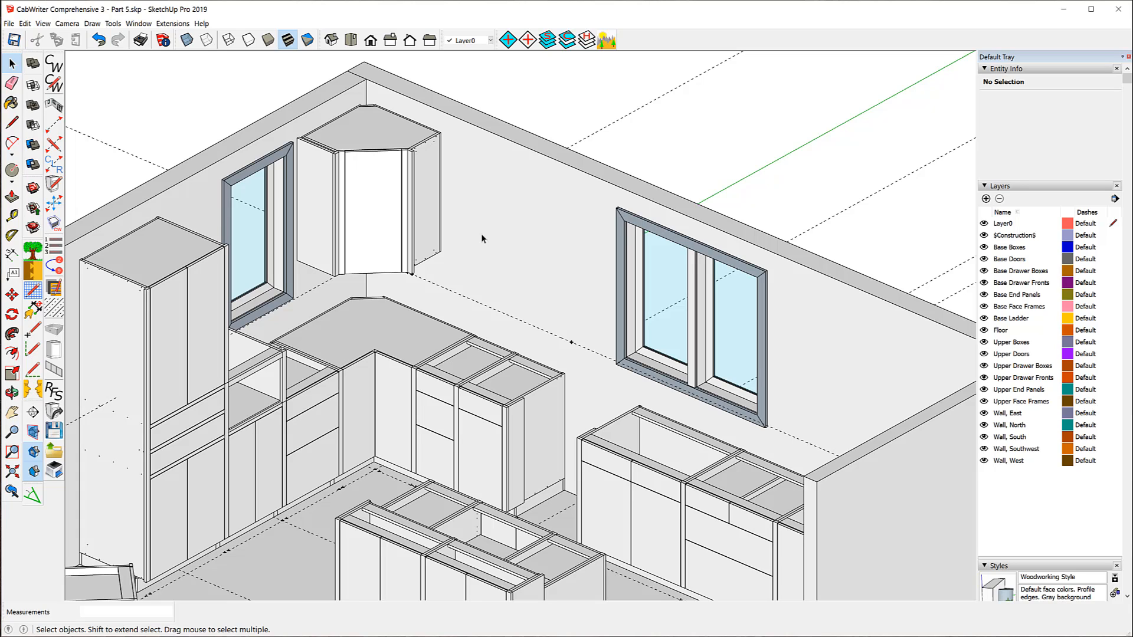
Load the CW3C_Divided_Upper_Wine_Cabinet user defaults file
scroll(482, 239, up, 3)
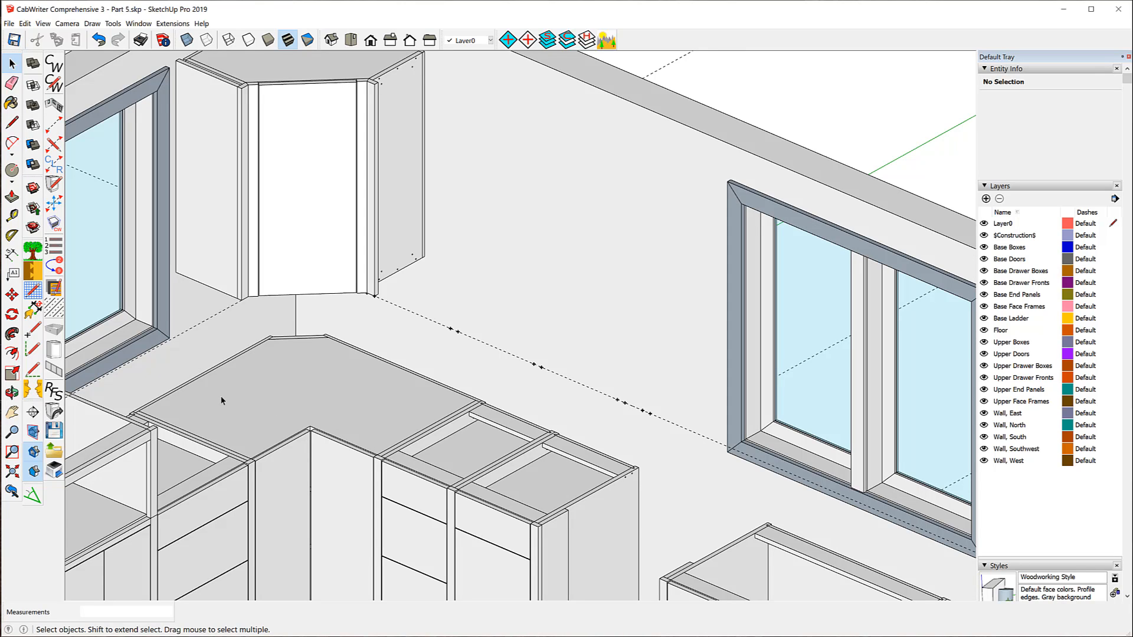
click(49, 447)
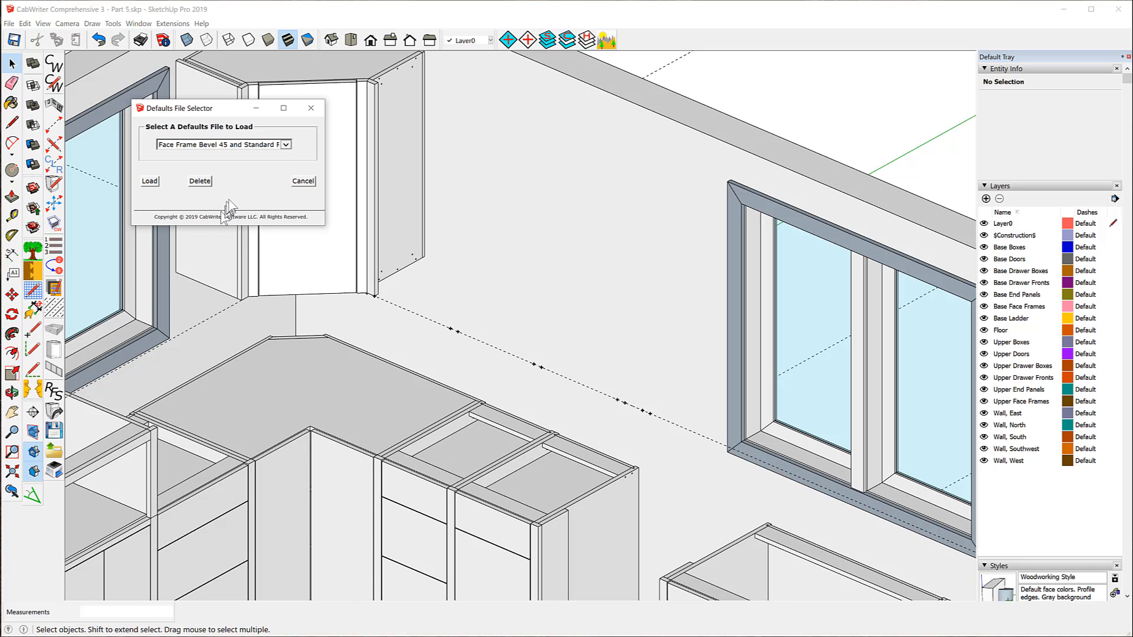
click(285, 145)
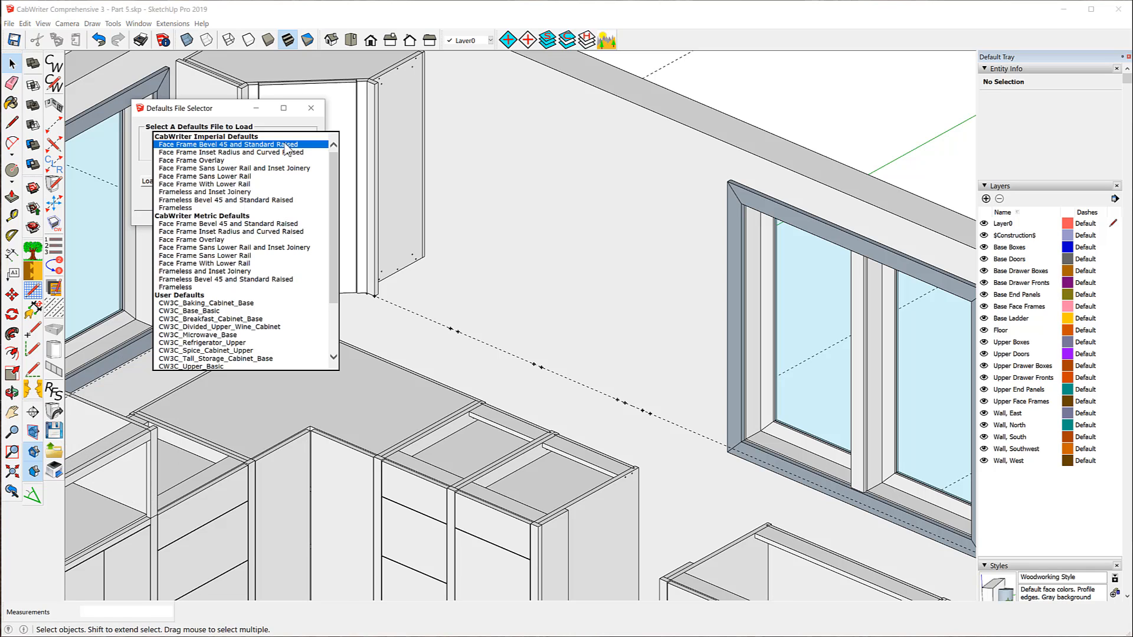
click(277, 328)
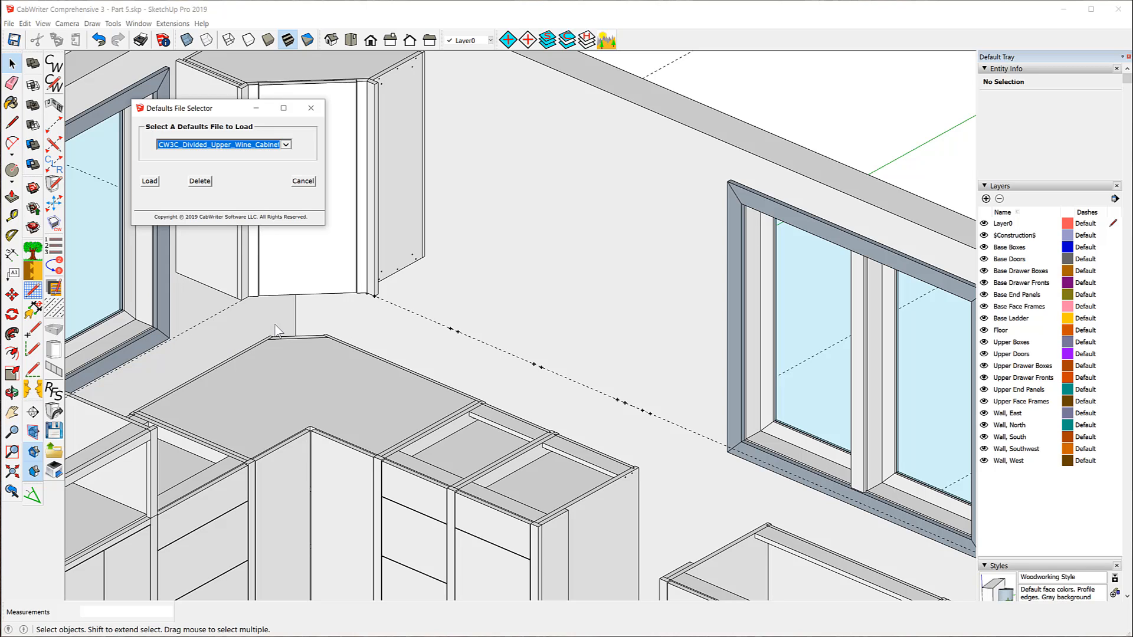
click(151, 184)
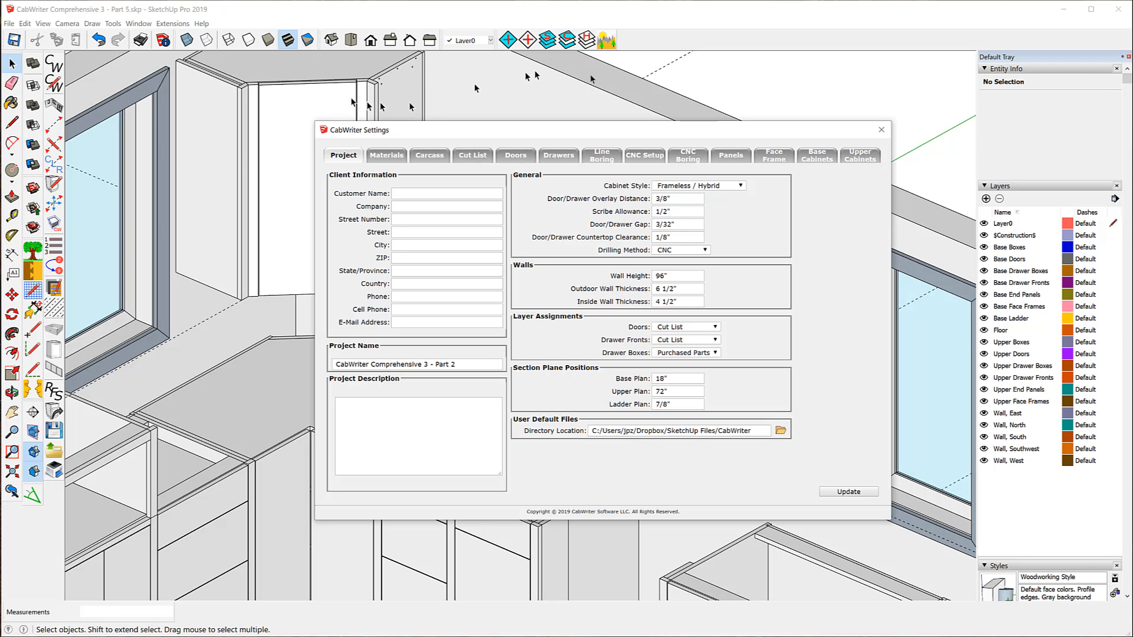
Review the upper cabinet settings, toggle drawing of the base mid and bottom rails and upper mid rail in the face frame settings, and update them
click(857, 160)
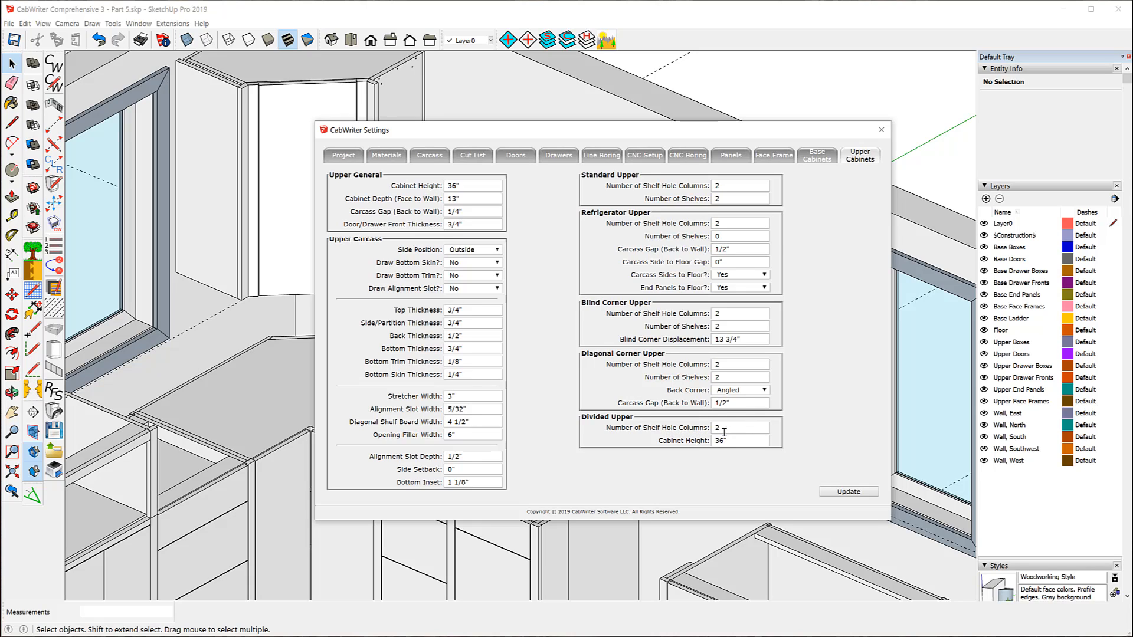
click(767, 156)
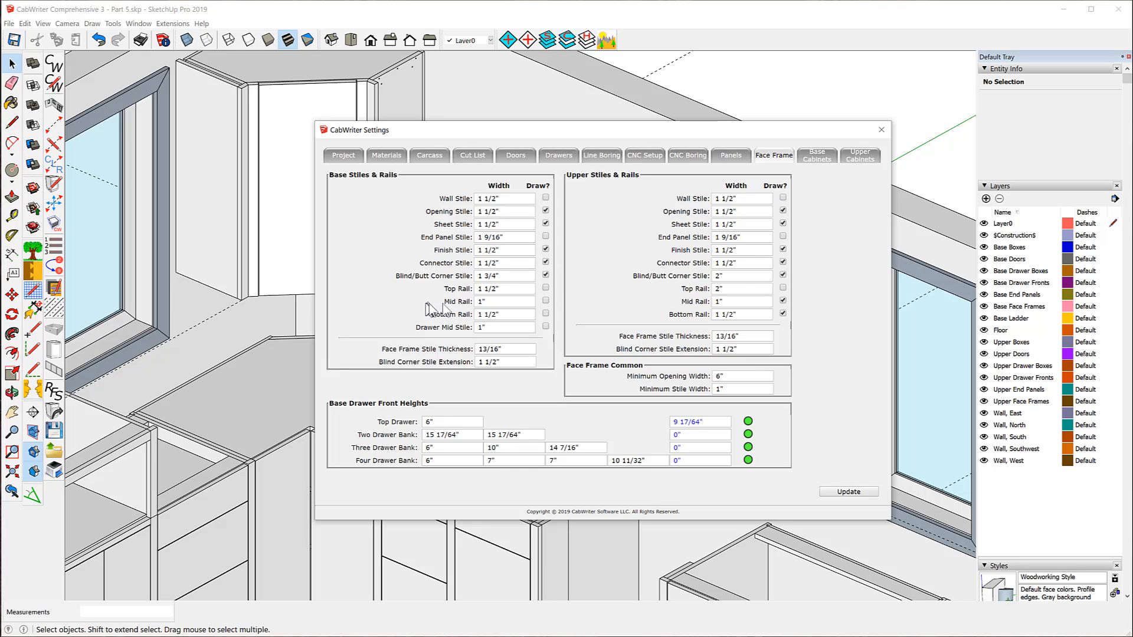
click(545, 301)
click(545, 313)
click(782, 301)
click(844, 490)
click(881, 129)
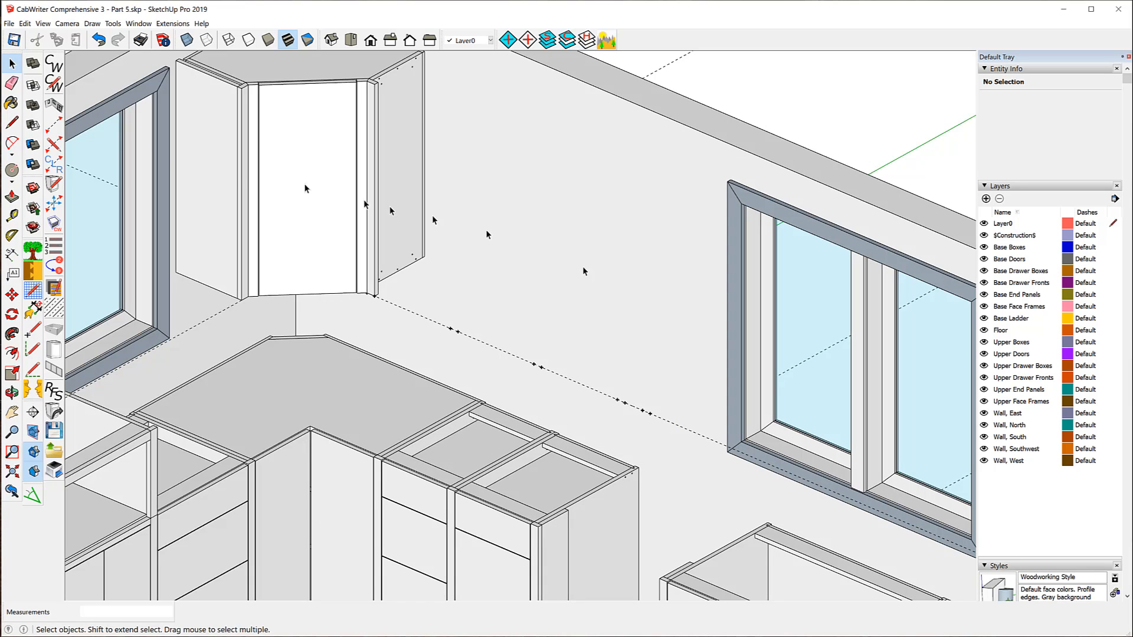
Finish the story stick along the wide-window wall and choose Divided Upper as the type of box 1
click(54, 128)
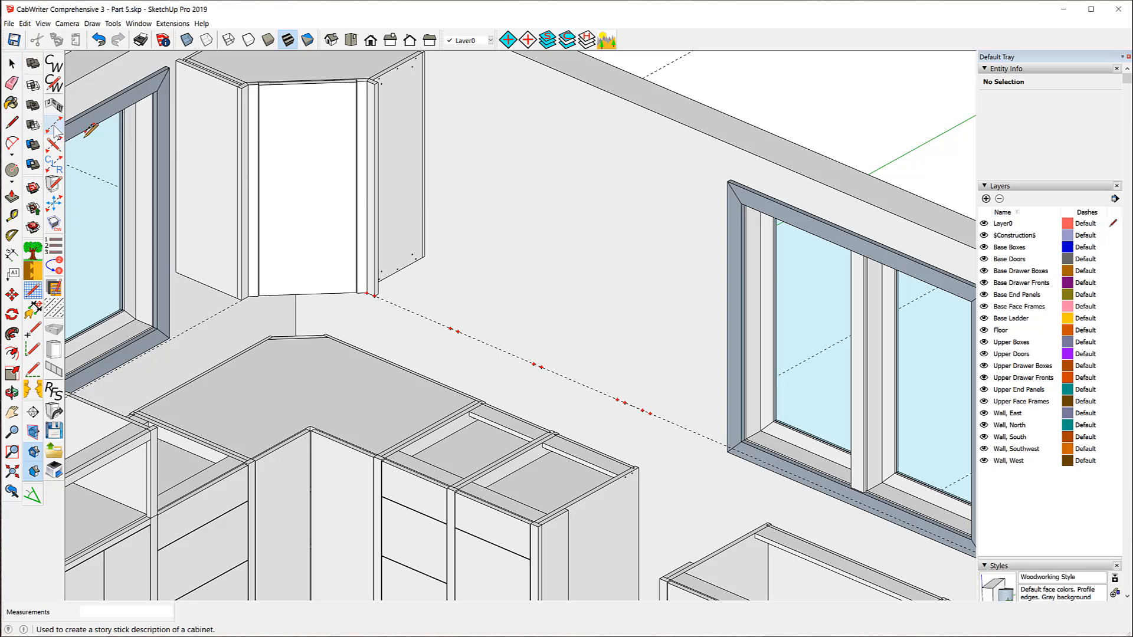
click(479, 206)
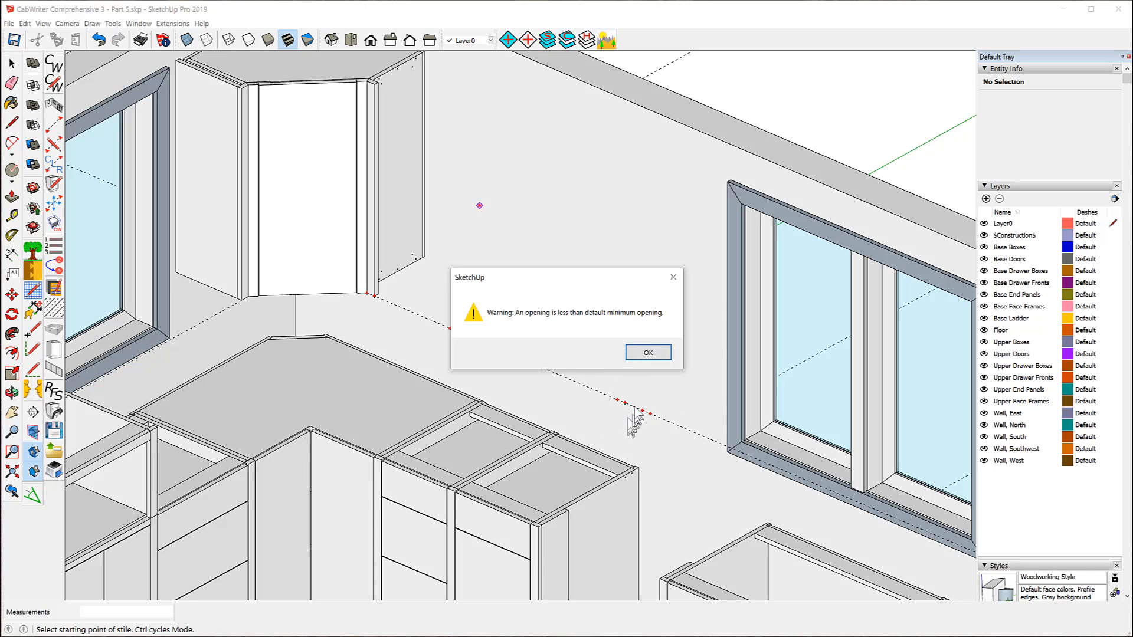
click(648, 353)
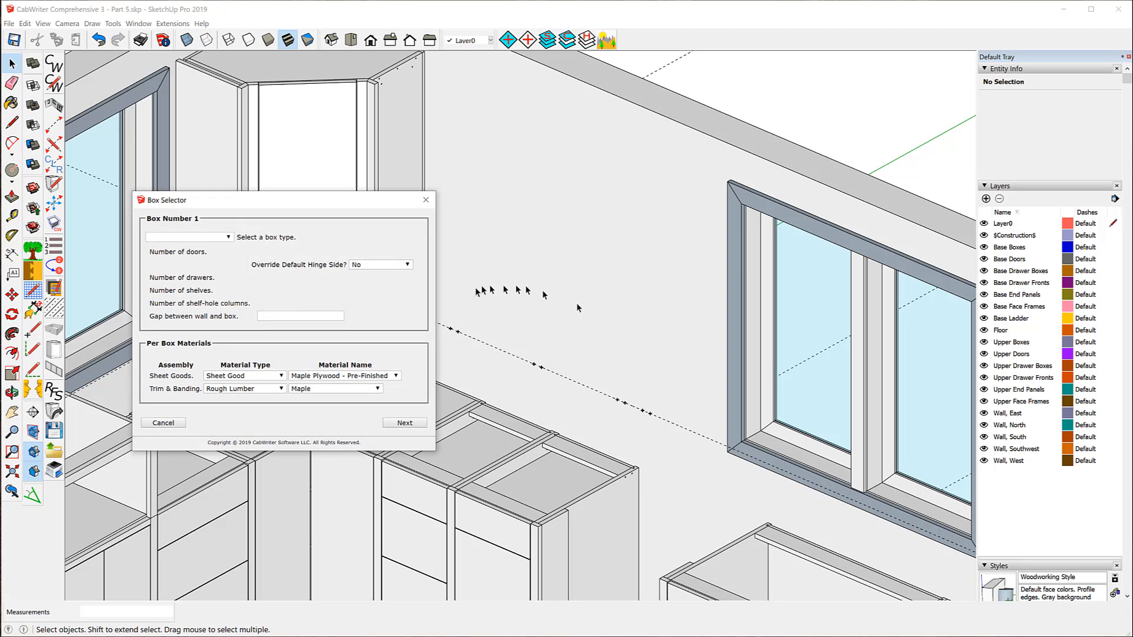
click(228, 237)
click(189, 286)
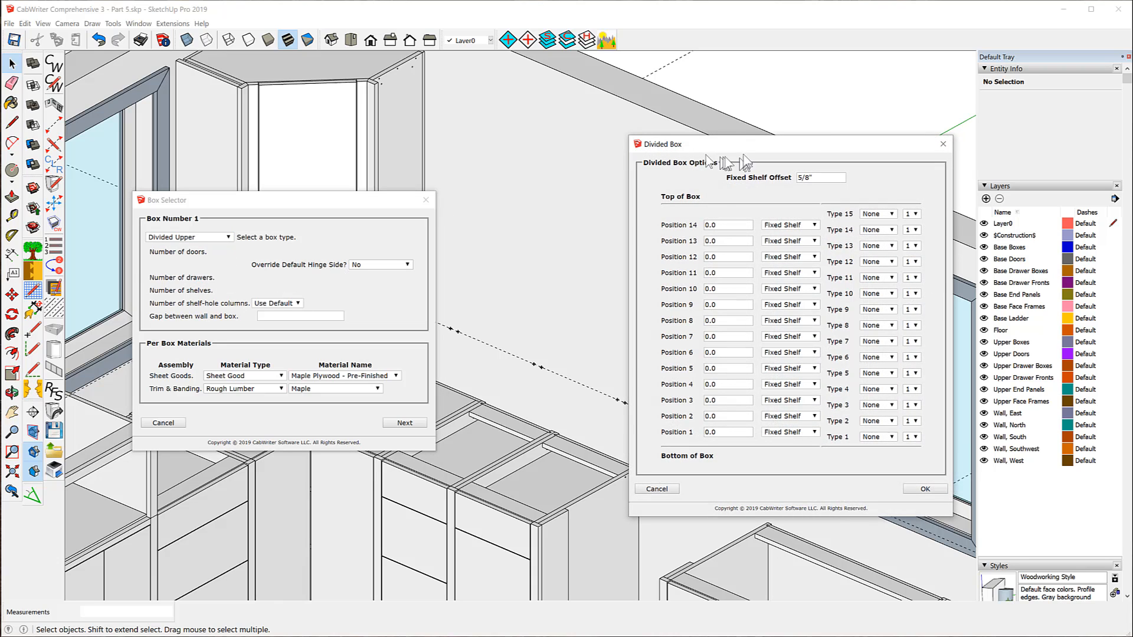
Set box 1's Position 1 fixed shelf to 6, pick its Type 1 opening, set Type 2 to Door, and continue to box 2
drag(743, 148, 634, 101)
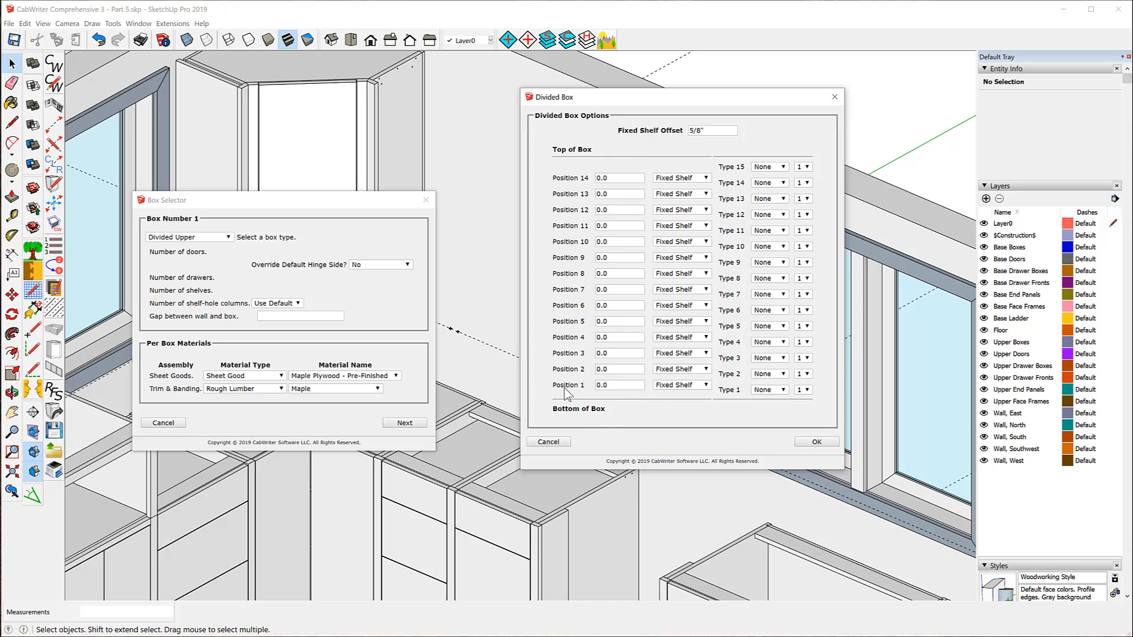
click(613, 384)
drag(613, 384, 572, 380)
text(6)
click(783, 389)
click(782, 374)
click(772, 393)
click(814, 442)
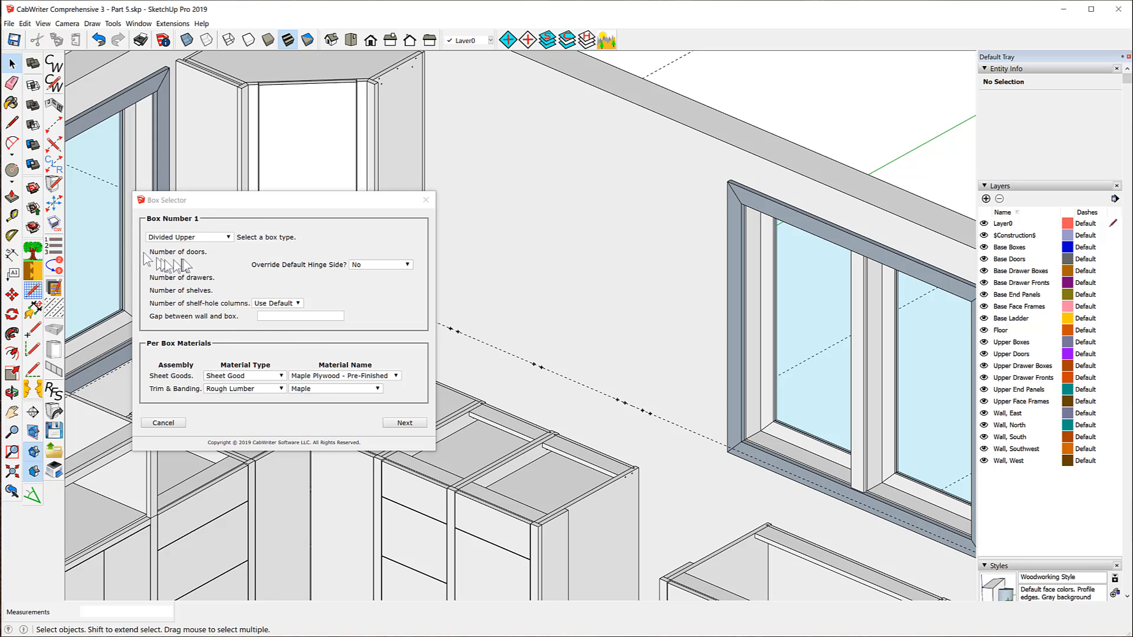
click(229, 238)
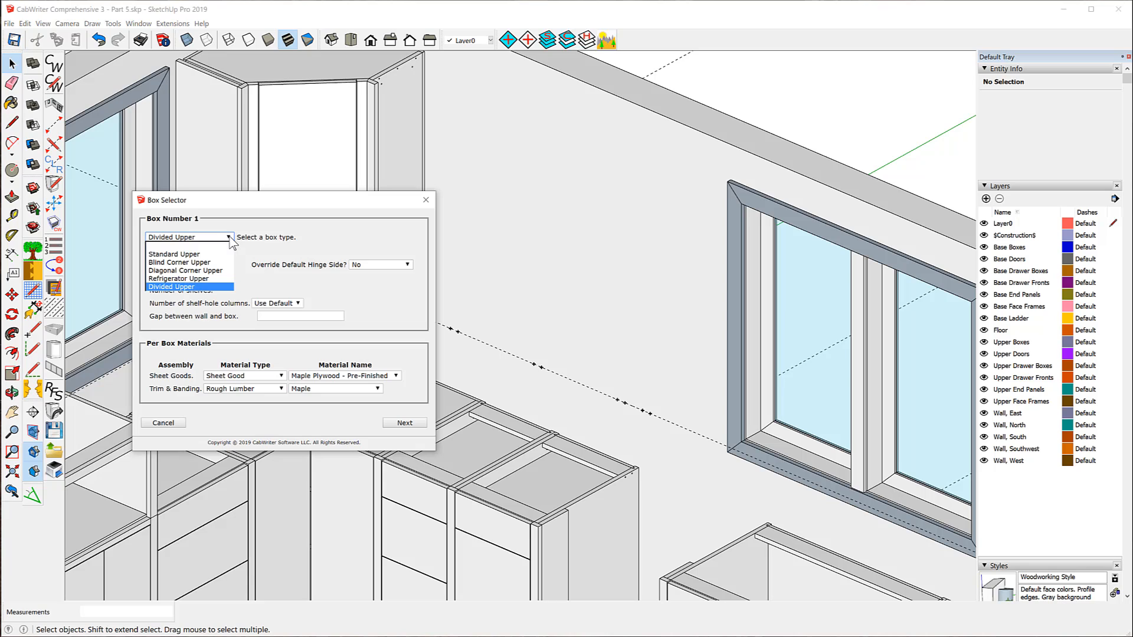
click(229, 238)
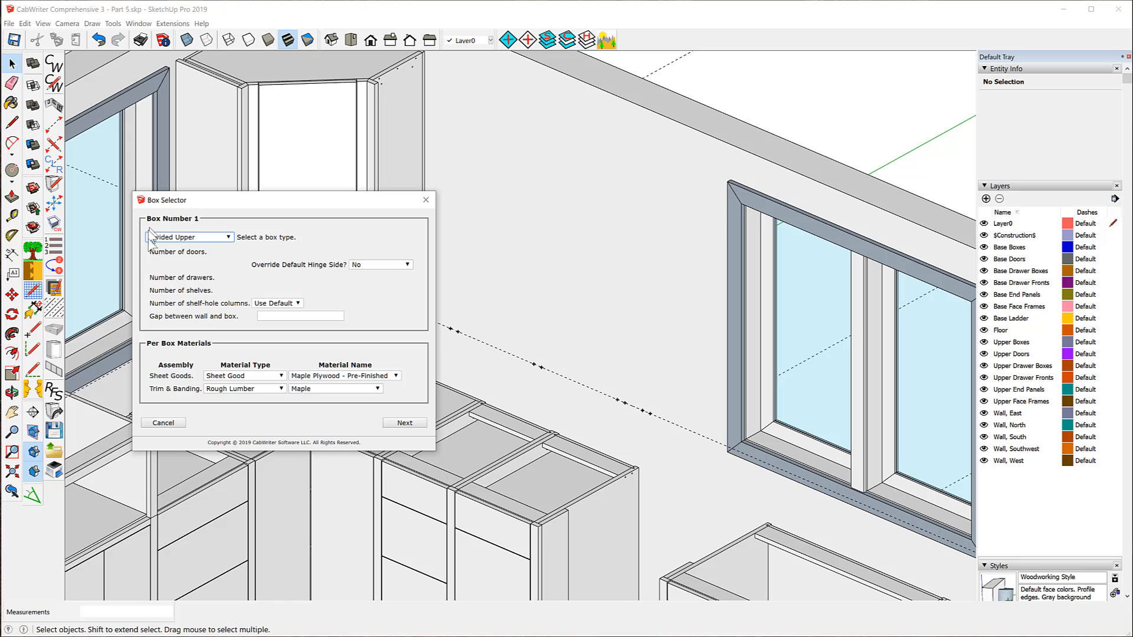
click(405, 423)
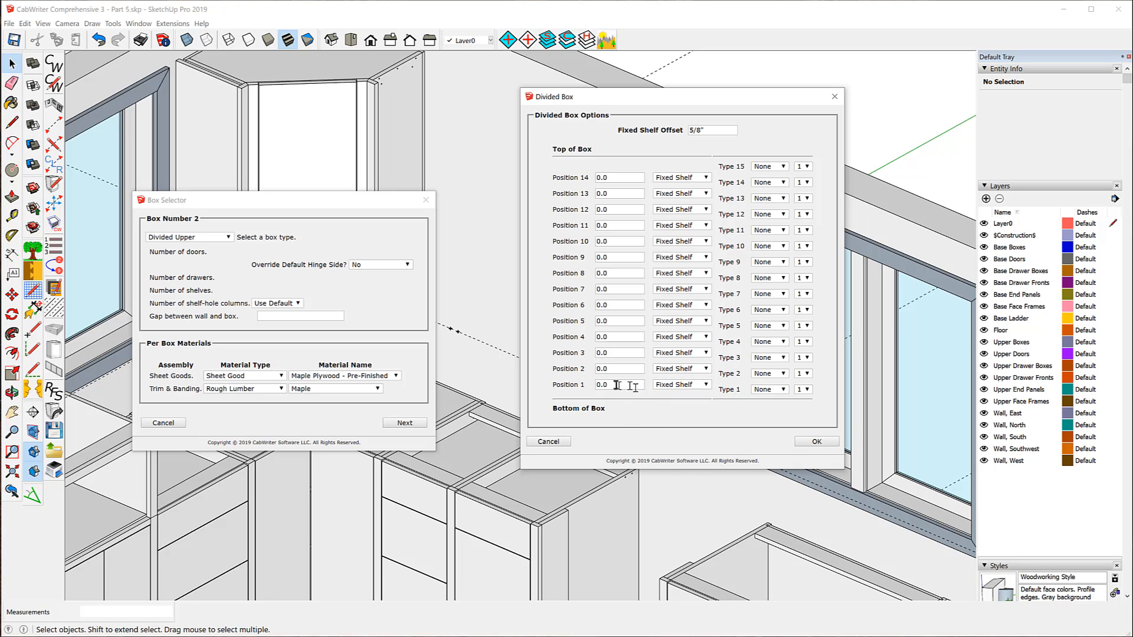
Set box 2's Position 1 fixed shelf to 6, with Type 1 as Drawer and Type 2 as Door, and continue to box 3
drag(616, 385, 587, 381)
text(6)
click(781, 392)
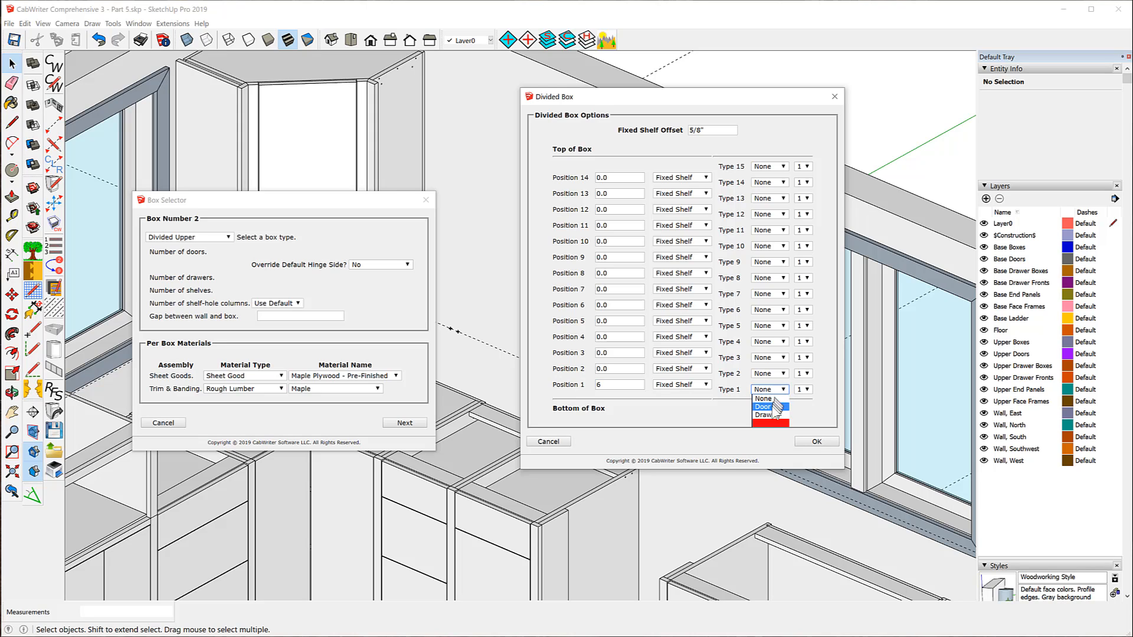
click(773, 415)
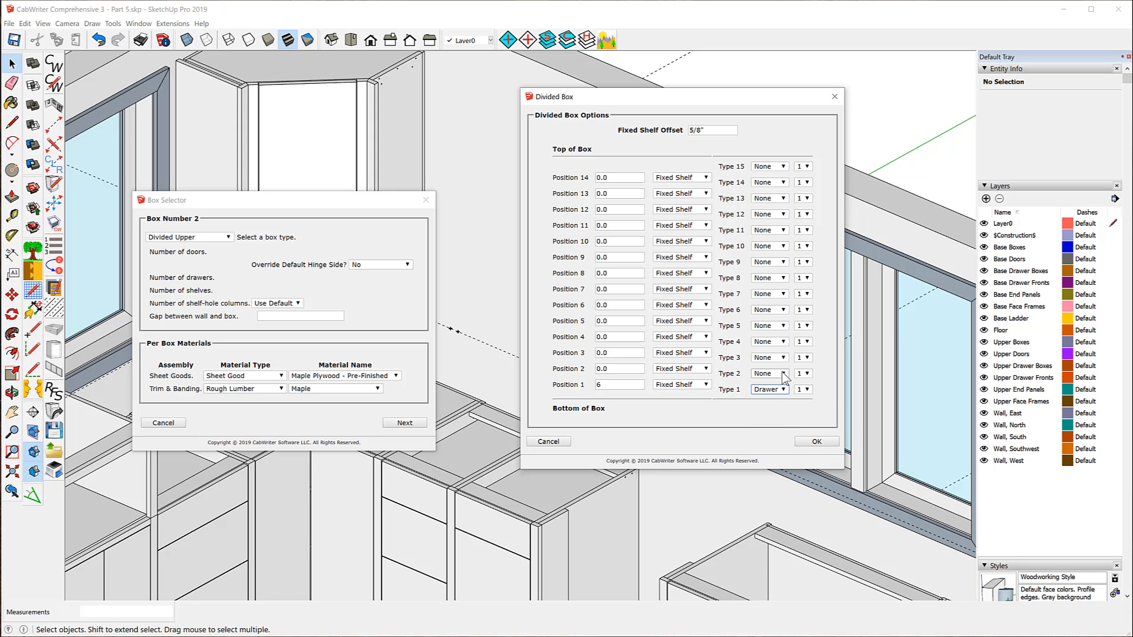
click(783, 374)
click(773, 390)
click(816, 442)
click(403, 422)
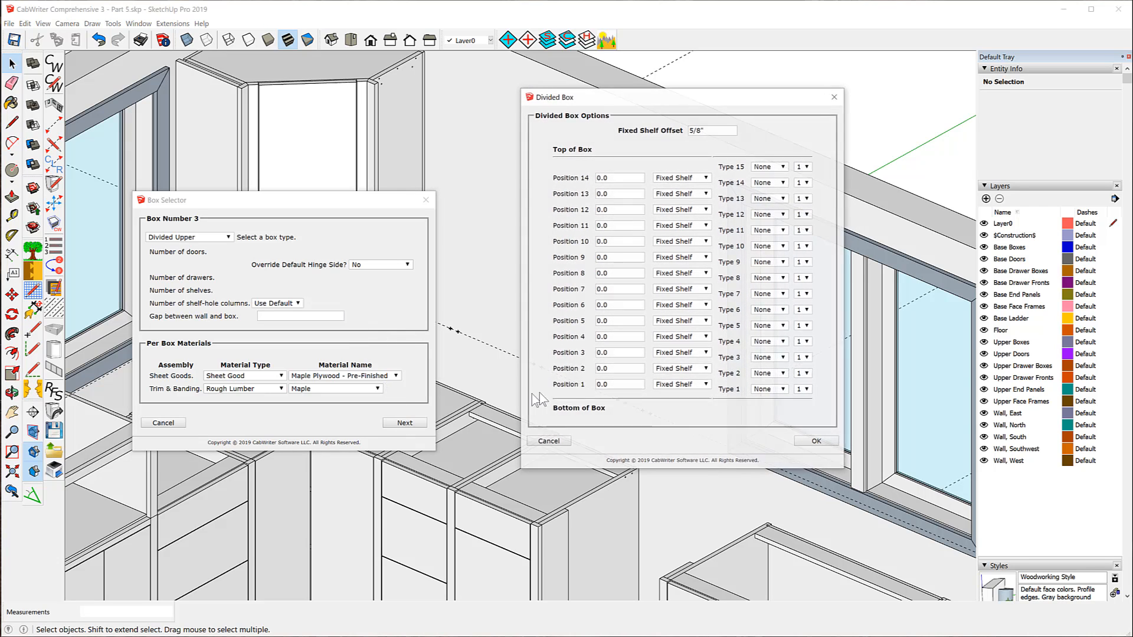
Set box 3's Position 1 to 6 and keep it as a Fixed Shelf
click(611, 384)
key(BackSpace)
key(BackSpace)
key(BackSpace)
text(6)
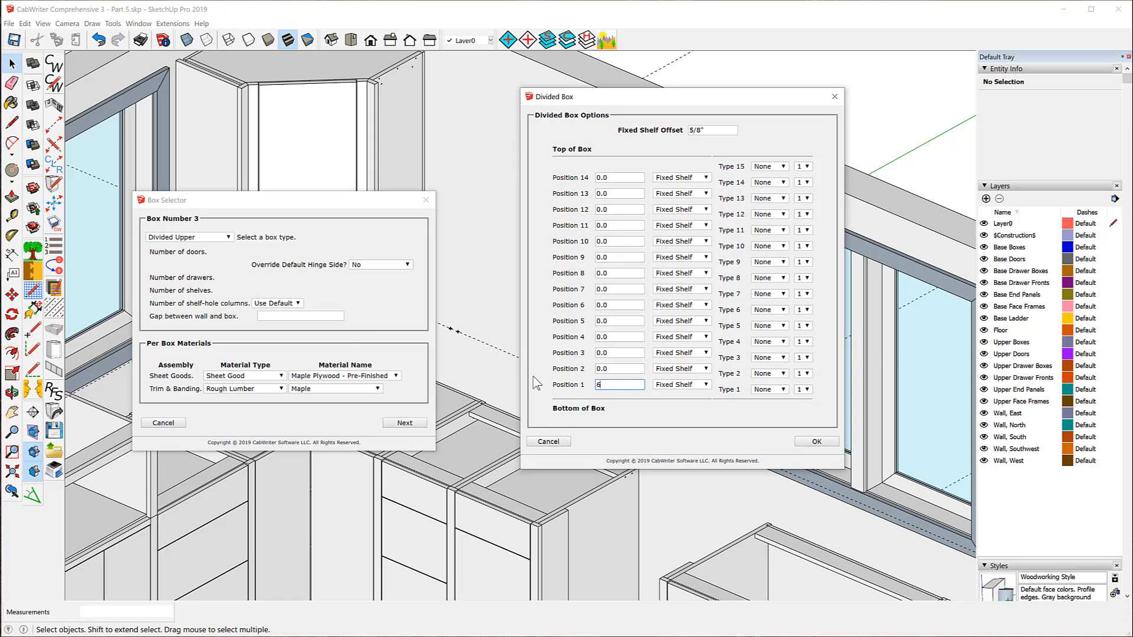
click(706, 385)
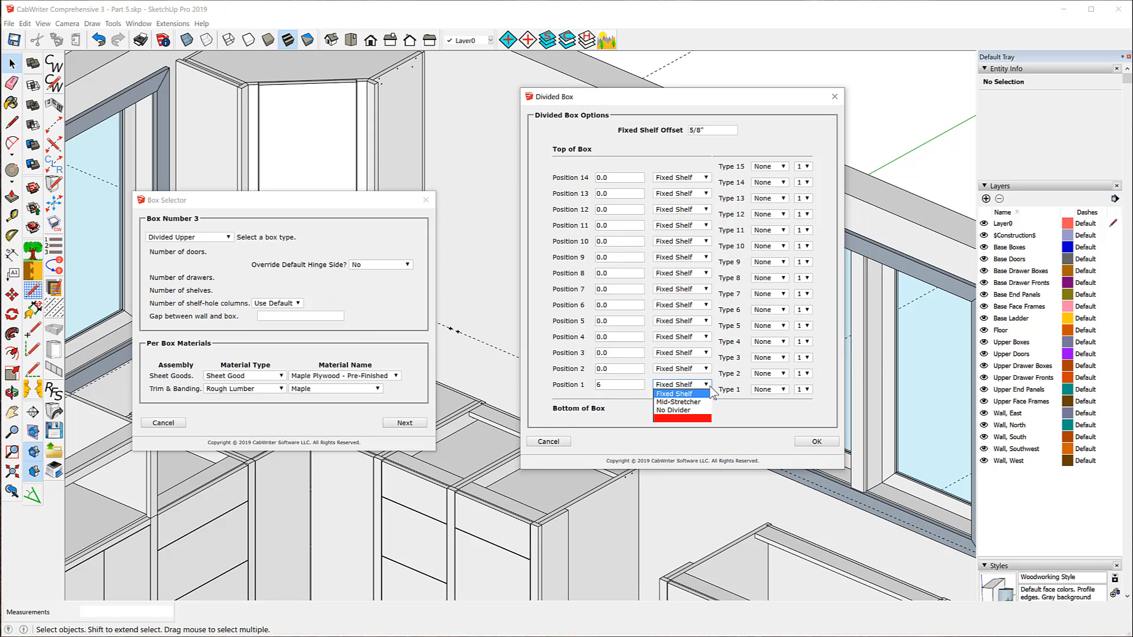
click(685, 394)
Set box 3's Type 1 opening to Drawer and Type 2 to Door, accept the divisions, and continue to box 4
click(807, 390)
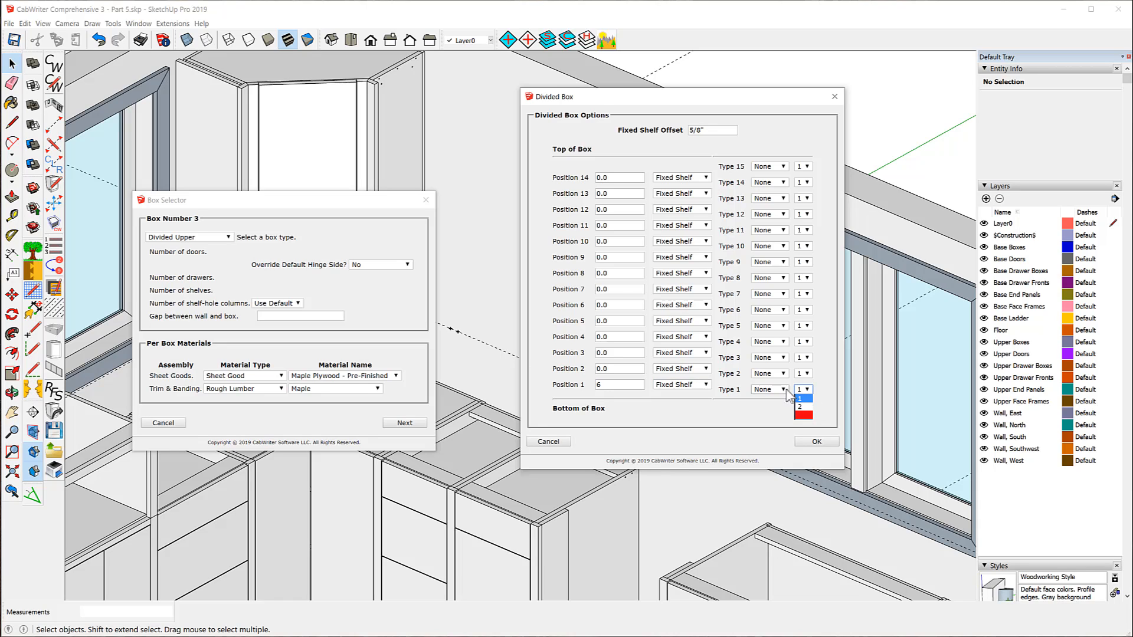
click(784, 390)
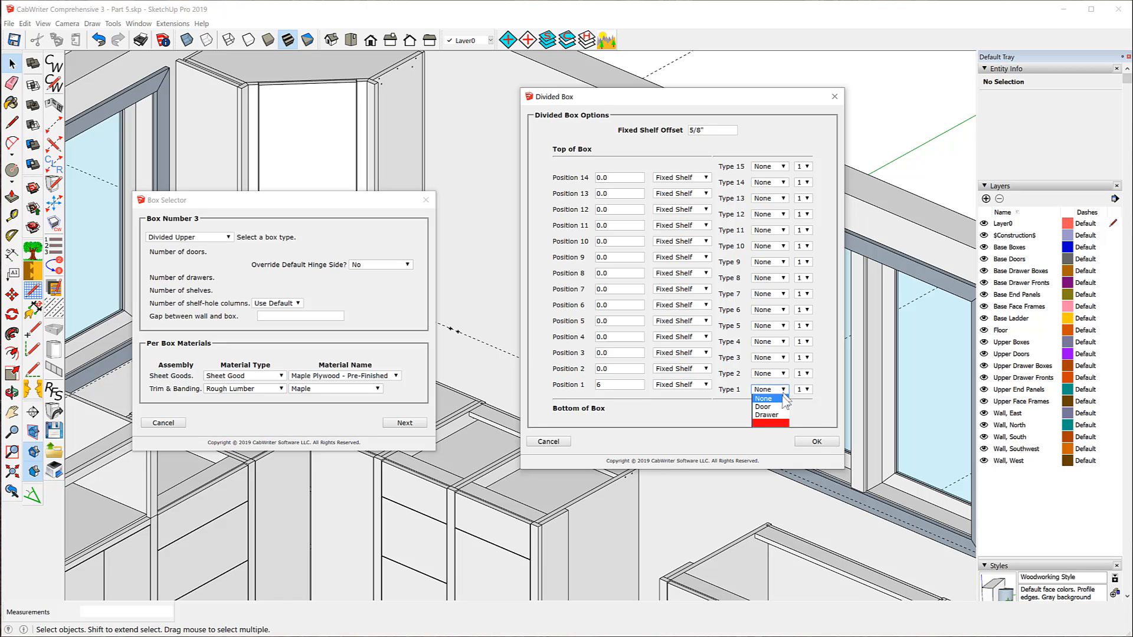
click(778, 415)
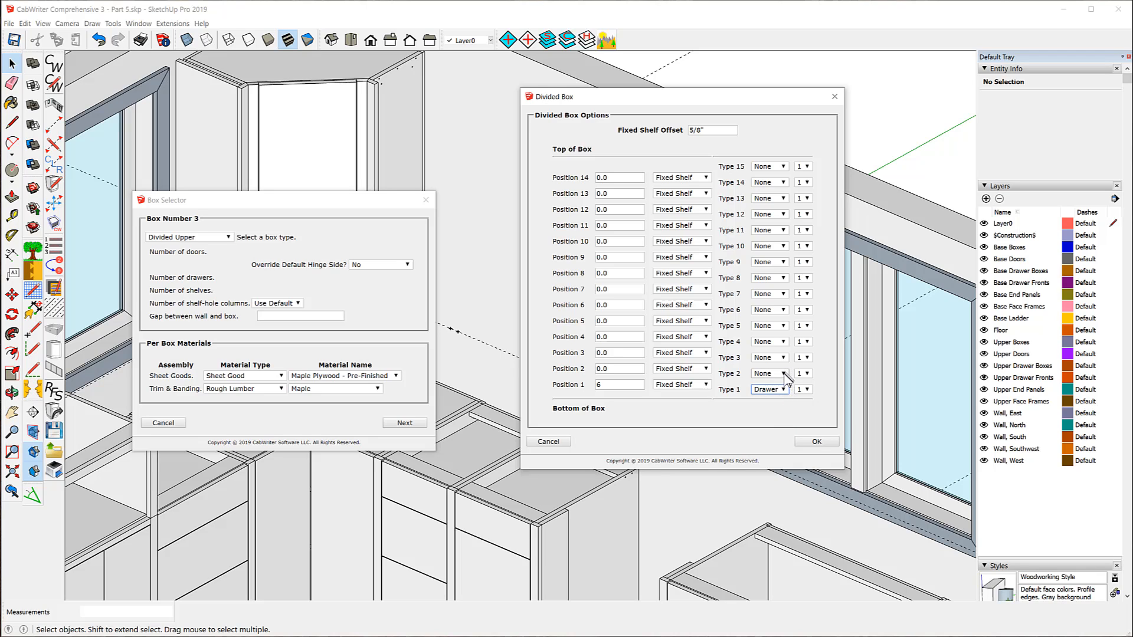
click(784, 374)
click(767, 389)
click(816, 441)
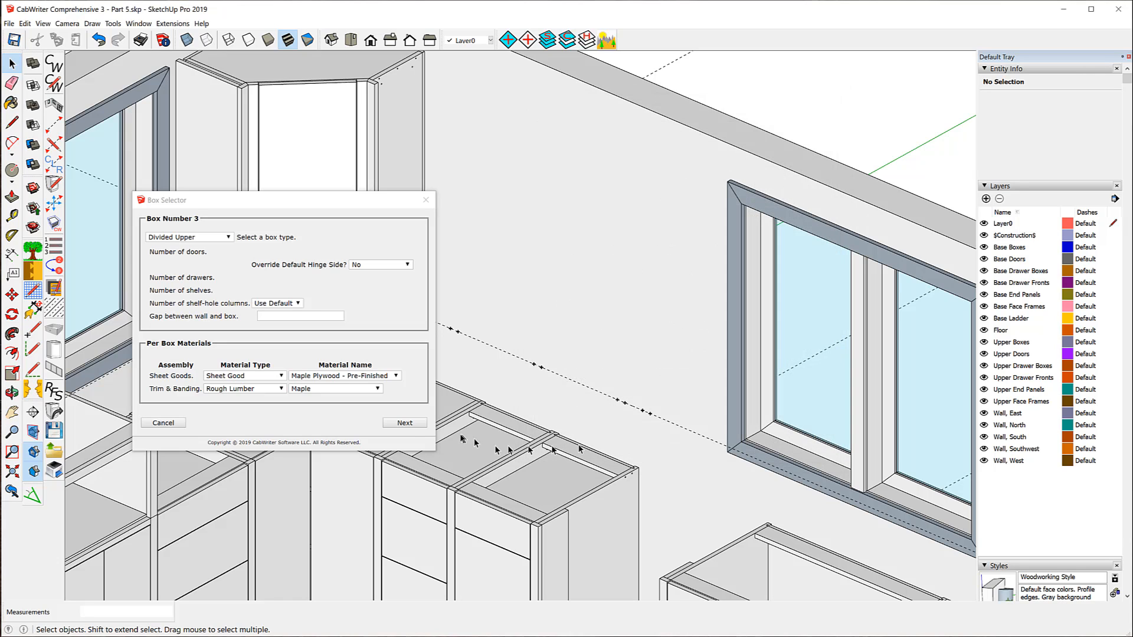
click(406, 425)
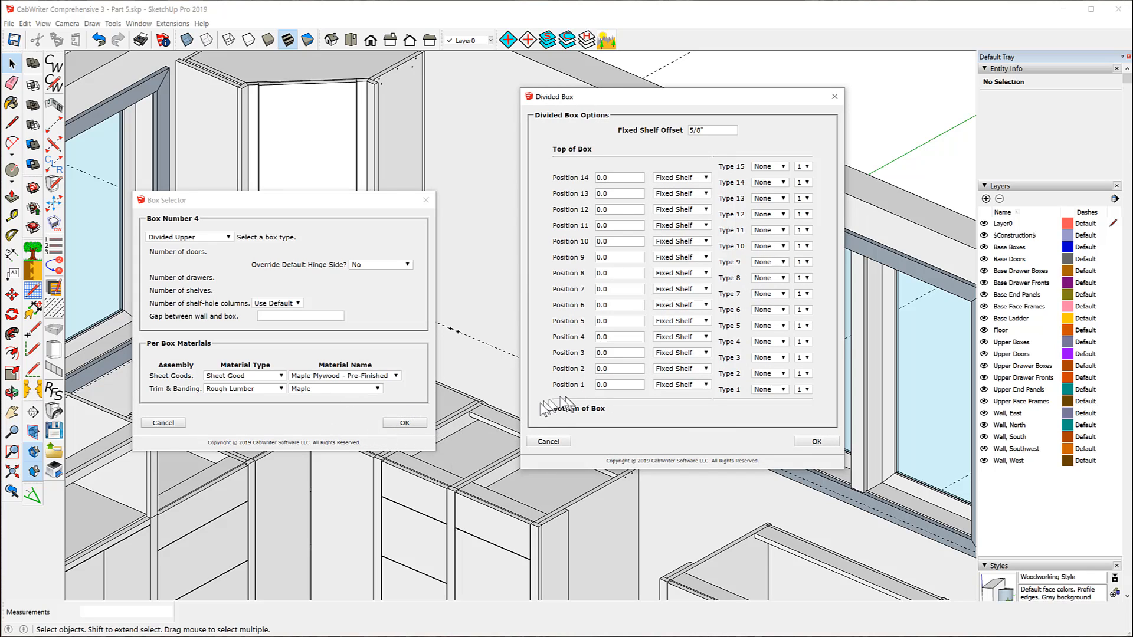
Set box 4's fixed shelf Position 1 to 4 11/16, Position 2 to 8 7/8 and Position 3 to 13 1/16
click(807, 522)
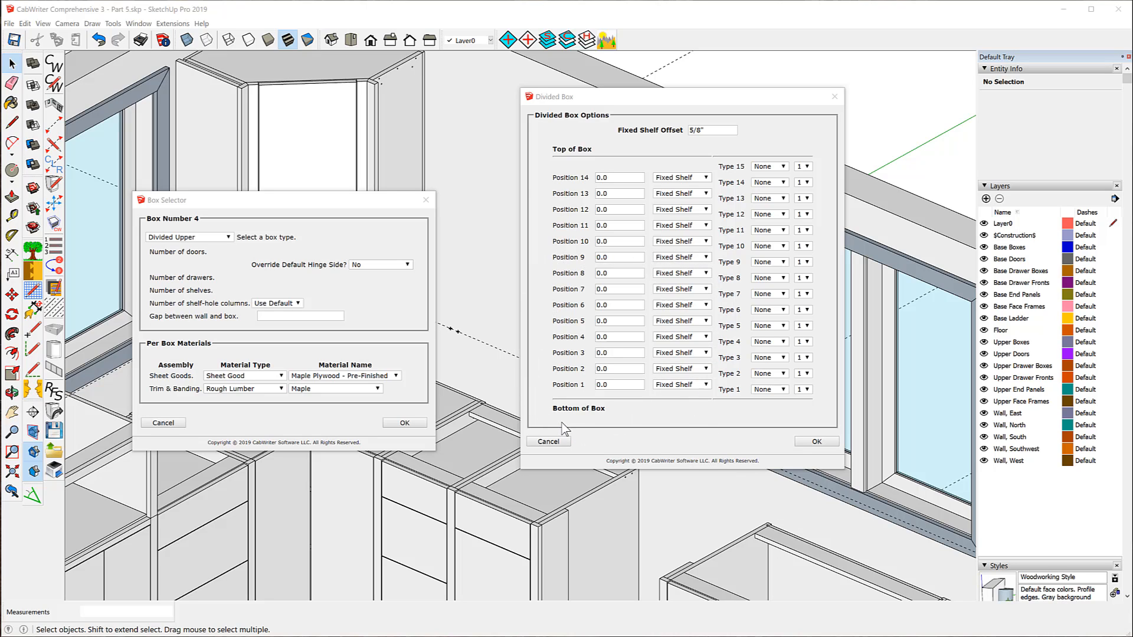
click(603, 386)
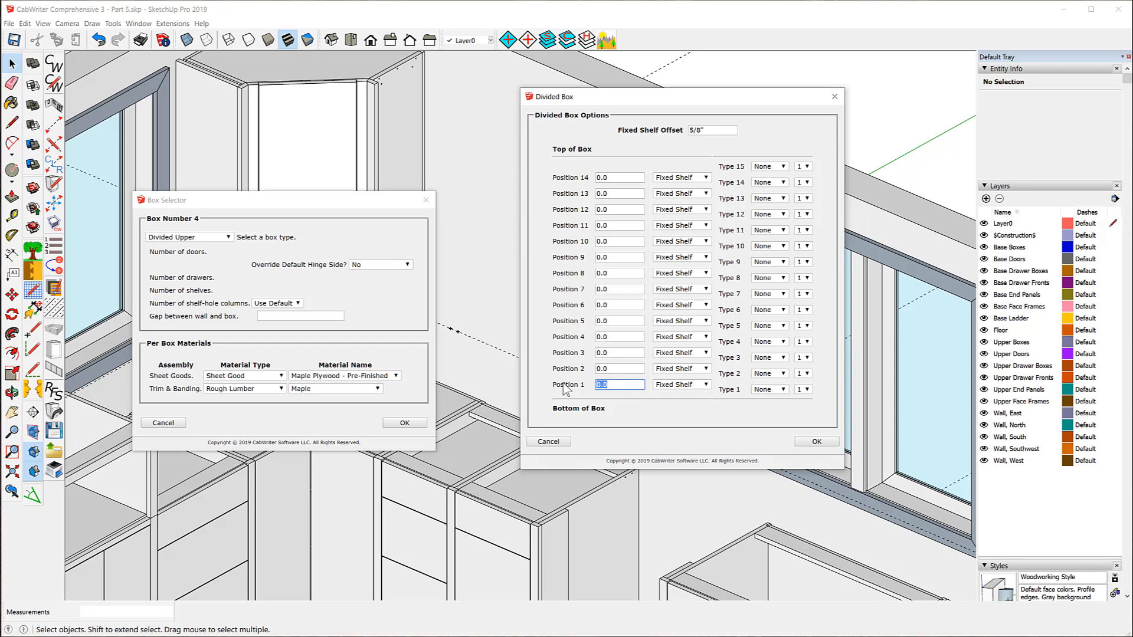
text(4 11/16)
click(609, 367)
double_click(608, 368)
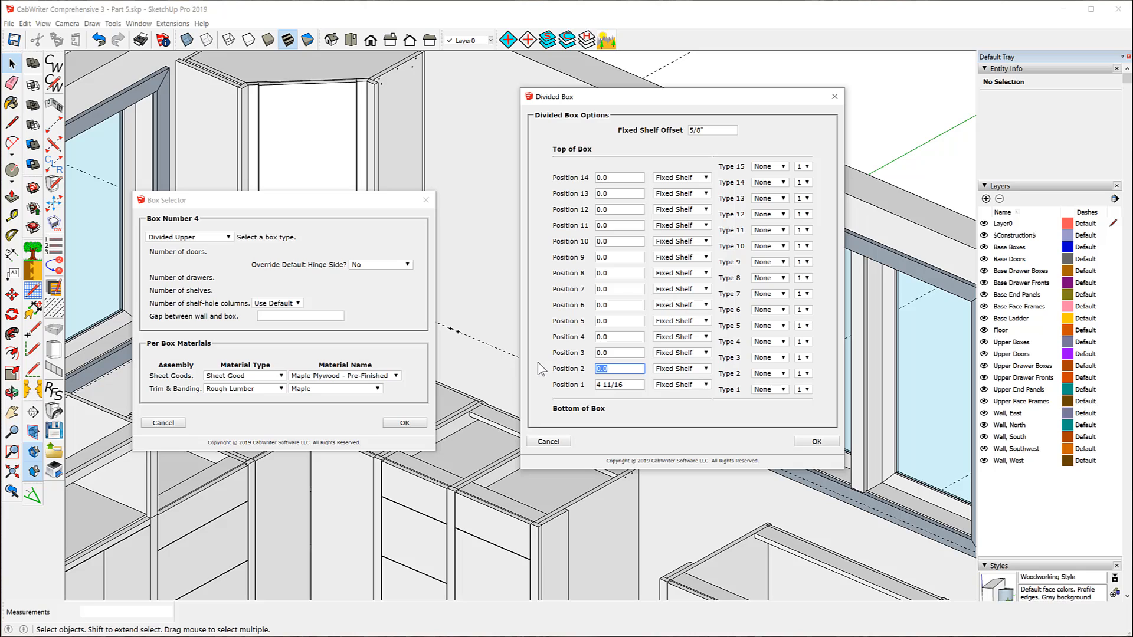
text(8 7/8)
double_click(618, 352)
text(13 1/16)
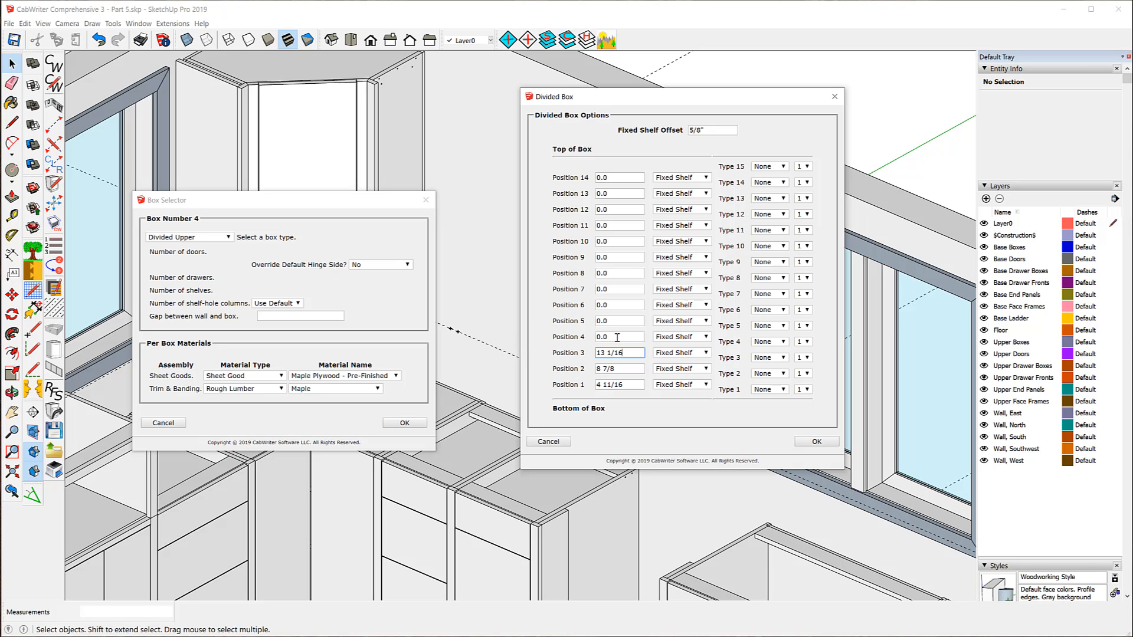
Set box 4's fixed shelf Position 4 to 17 1/4 and Position 5 to 21 7/16
key(Tab)
text(17 1/4)
click(610, 320)
drag(611, 320, 565, 319)
text(2)
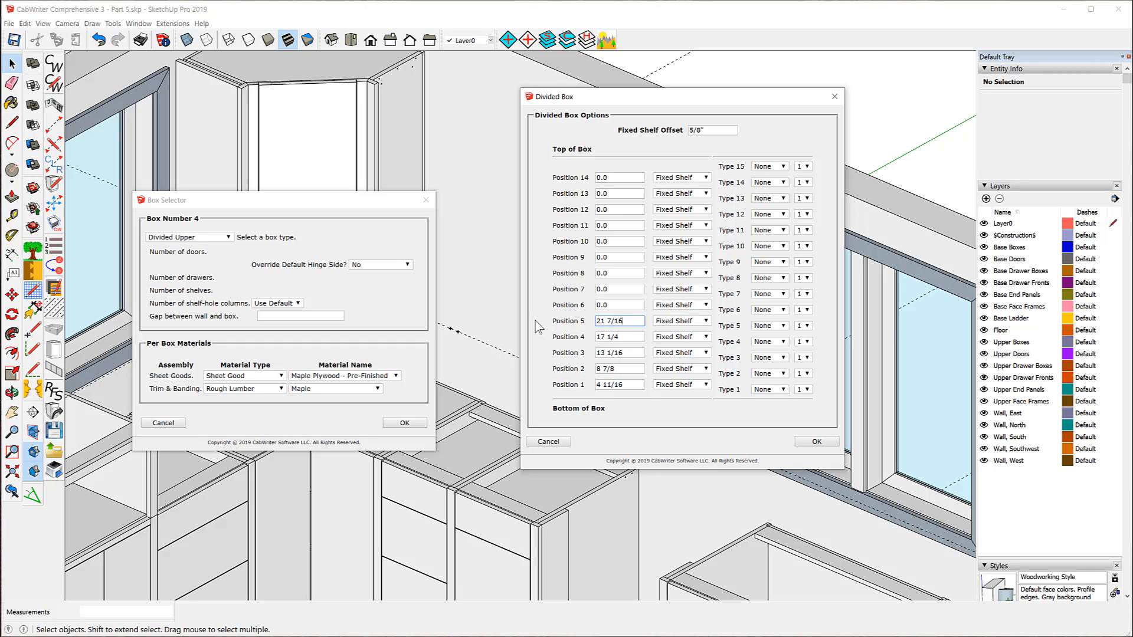
Set box 4's Position 6 to 25 5/8 and Position 7 to 29 13/16, and draw the four-box divided upper cabinet
drag(628, 307, 559, 316)
text(25 5/8)
double_click(616, 288)
text(2)
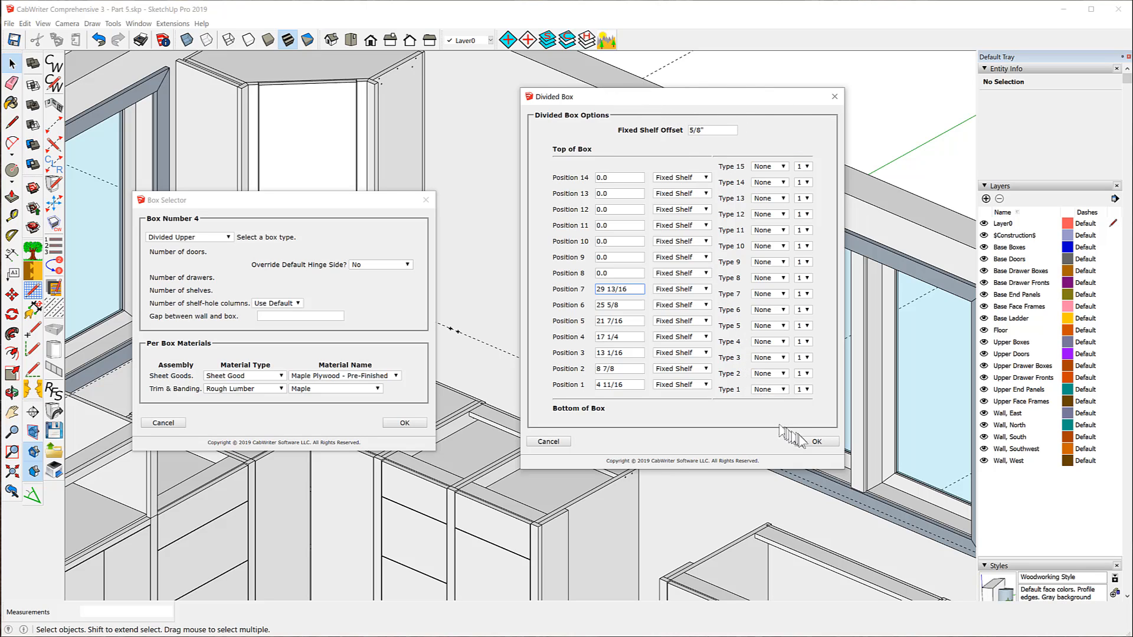
click(817, 442)
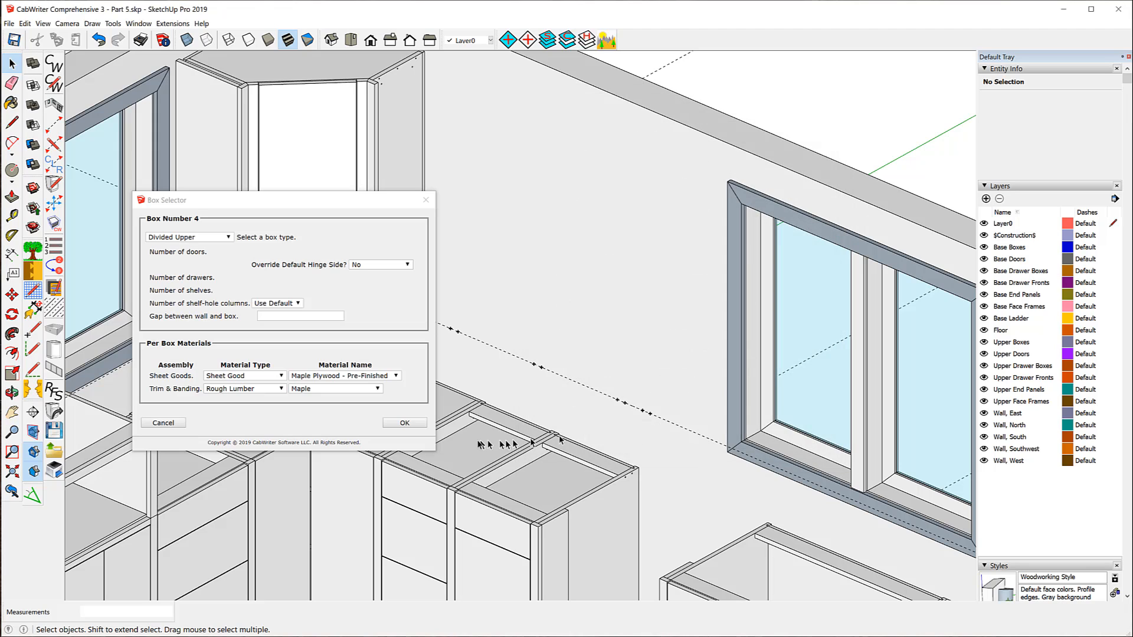
click(416, 425)
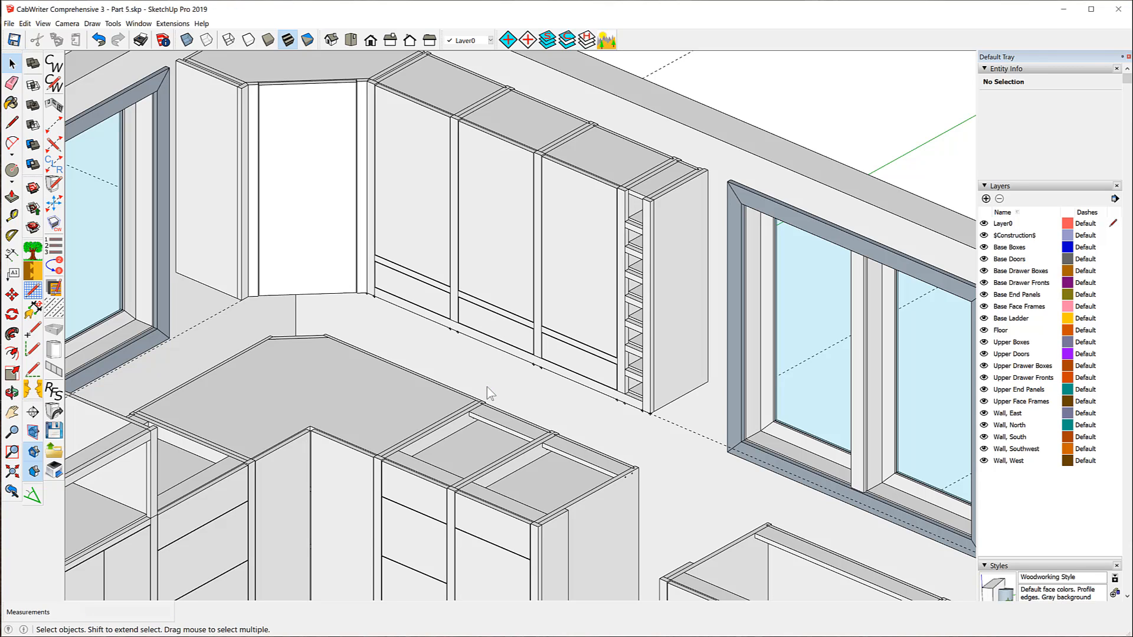
Renumber the new divided upper cabinet between the corner upper cabinet and the wide window
scroll(594, 371, down, 2)
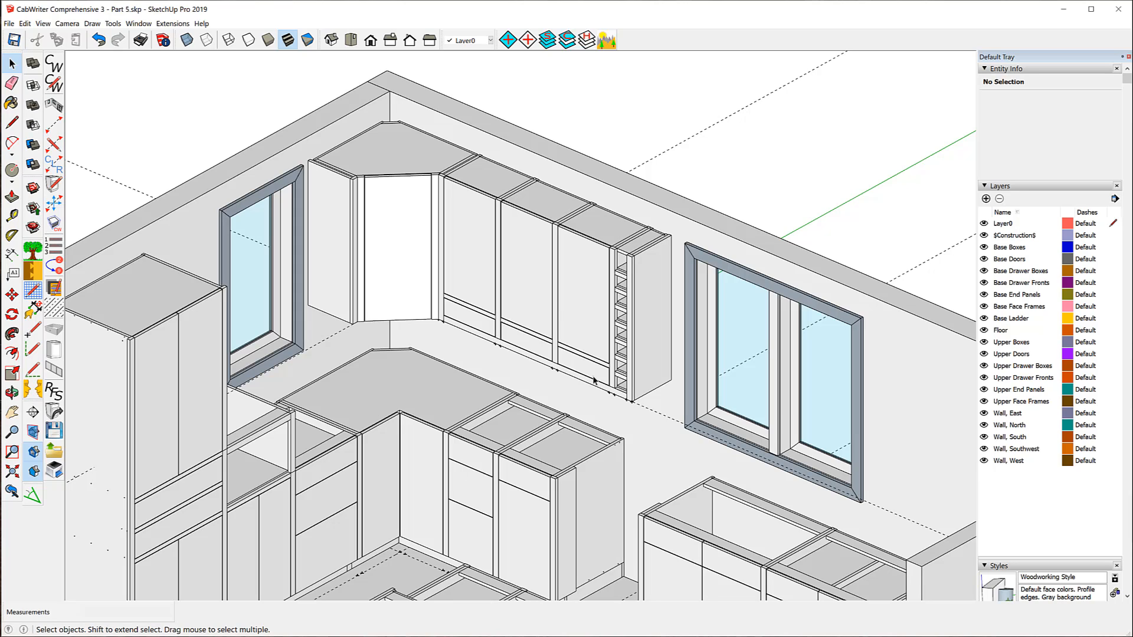
click(535, 264)
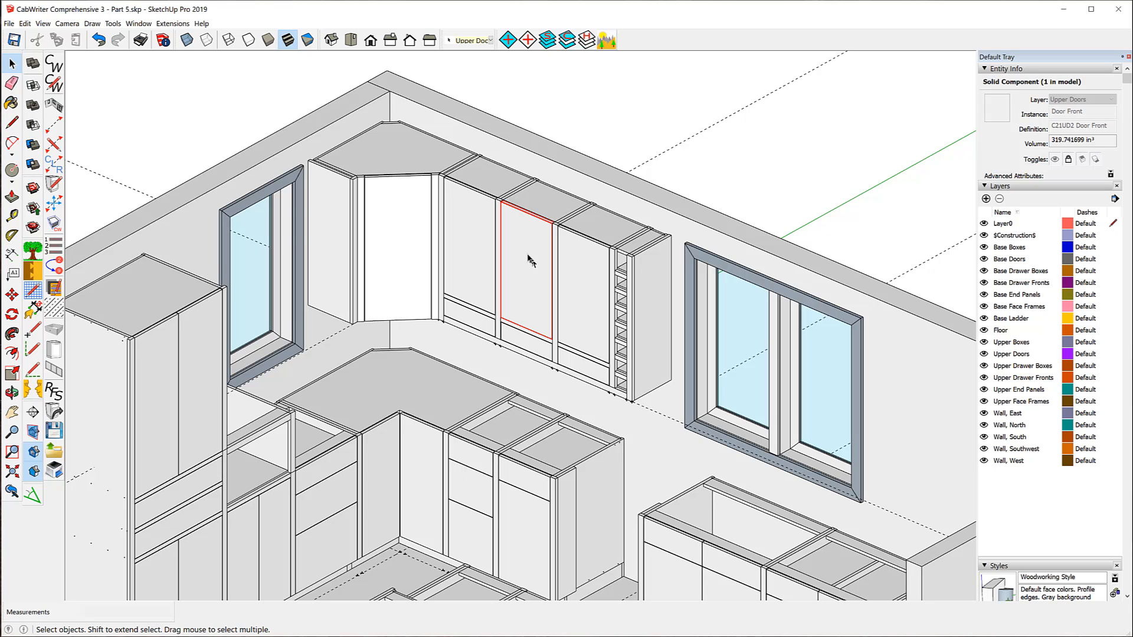
click(59, 272)
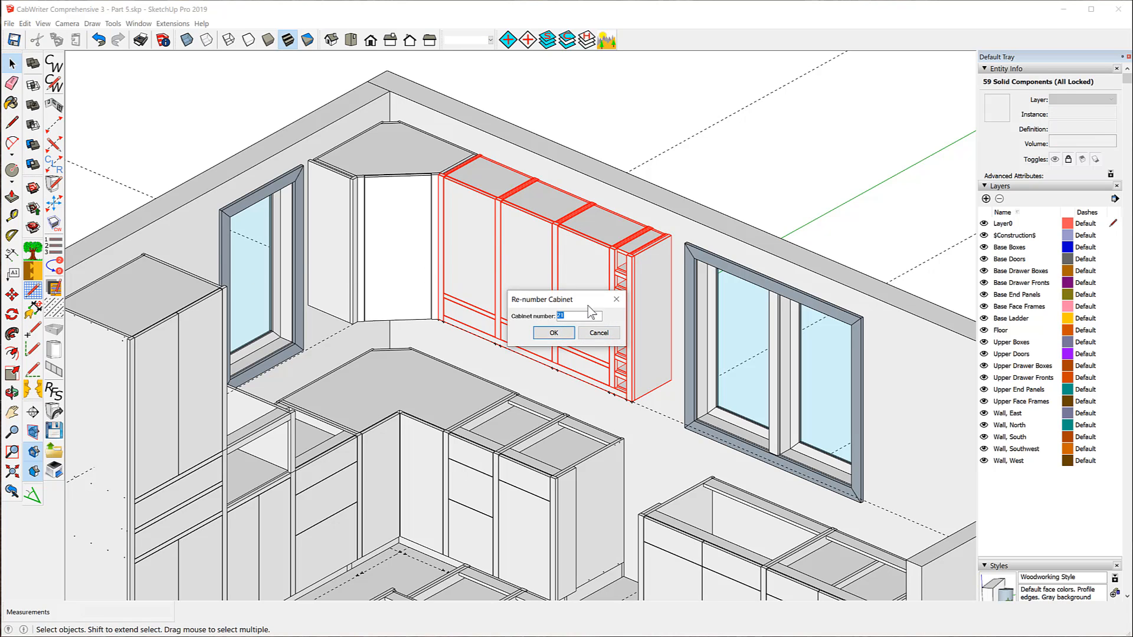
text(1)
click(558, 334)
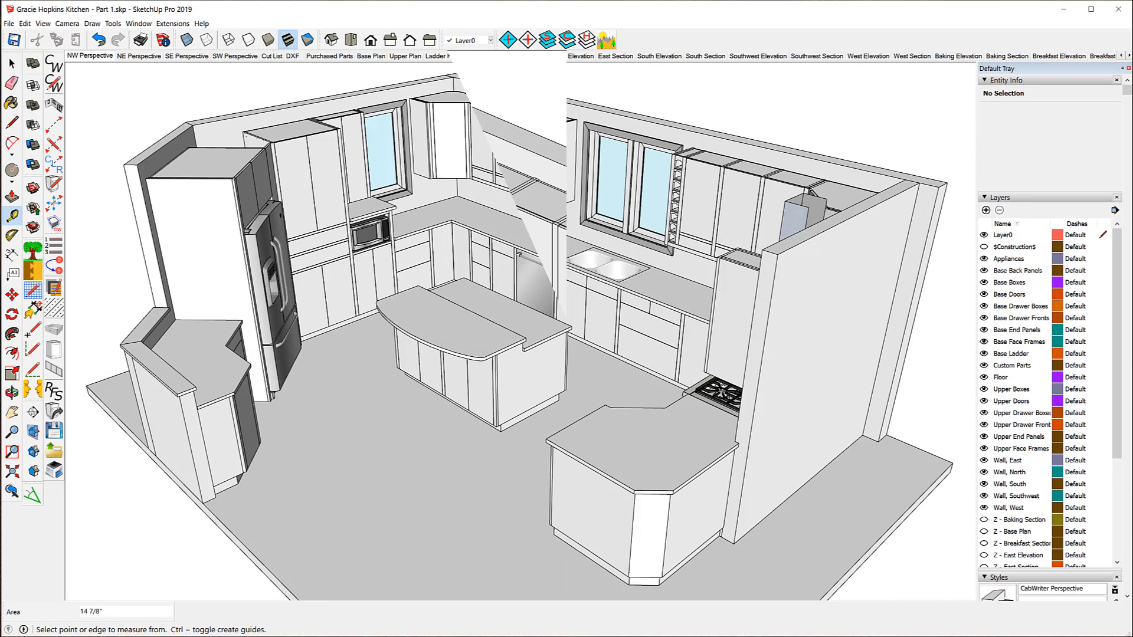
In the completed kitchen model, examine the divided upper cabinet's doors, lower drawers and open rack beside the wide window
click(12, 63)
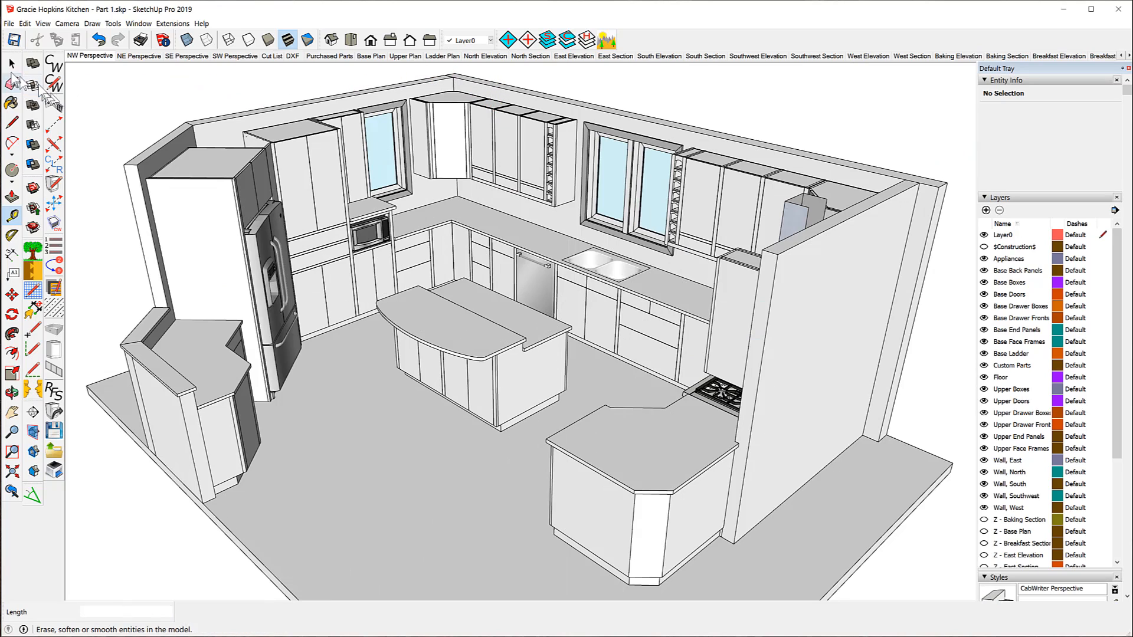
click(530, 145)
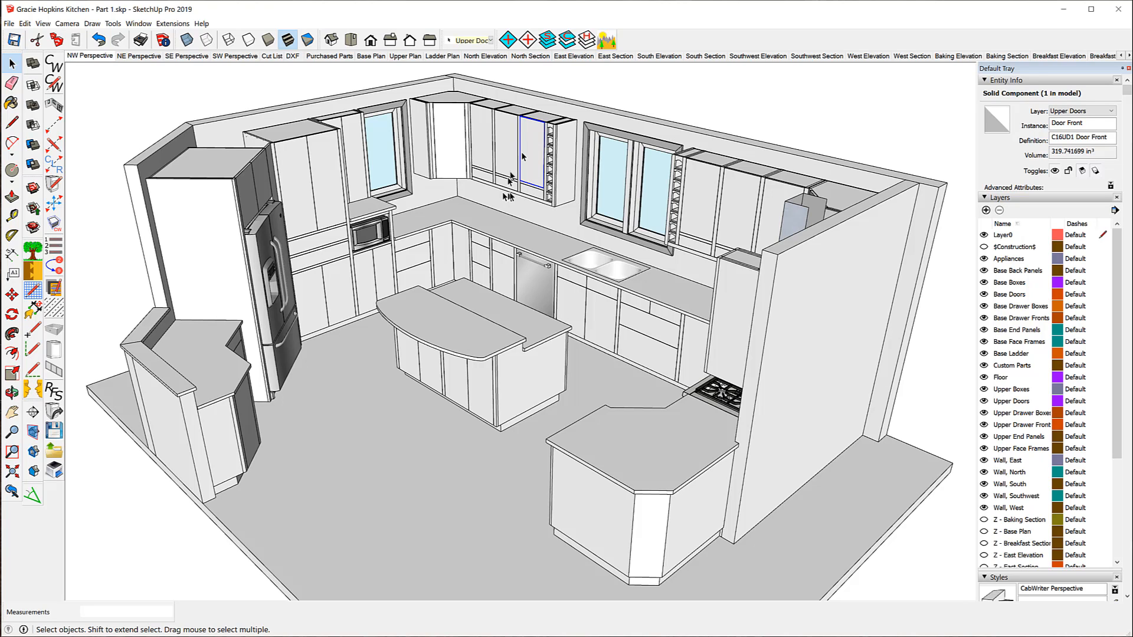
scroll(448, 74, up, 5)
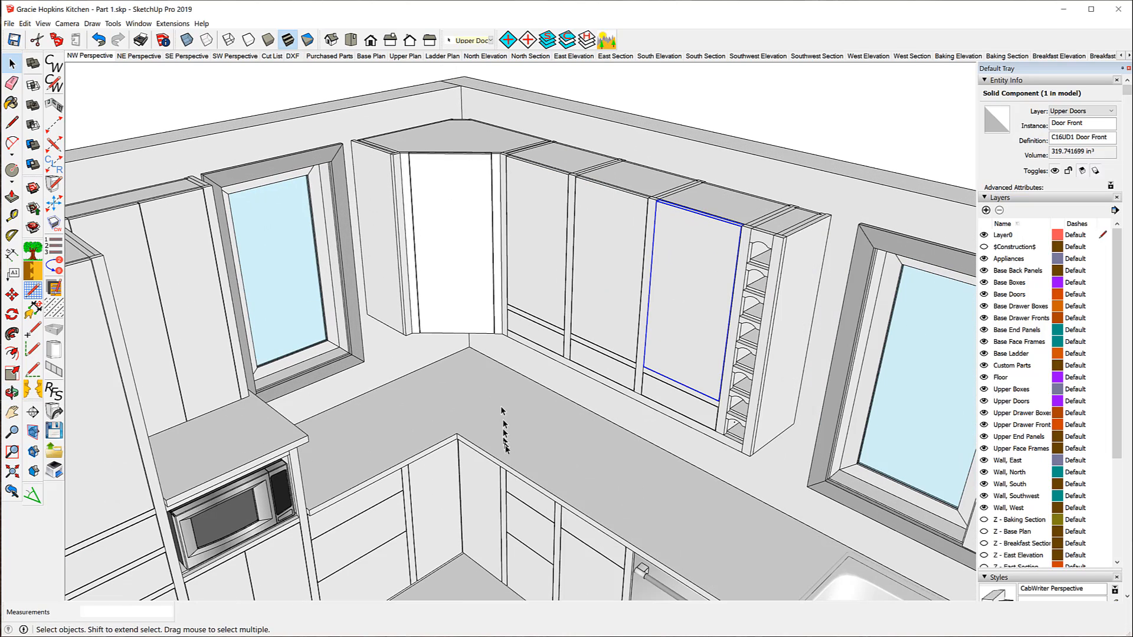
click(522, 414)
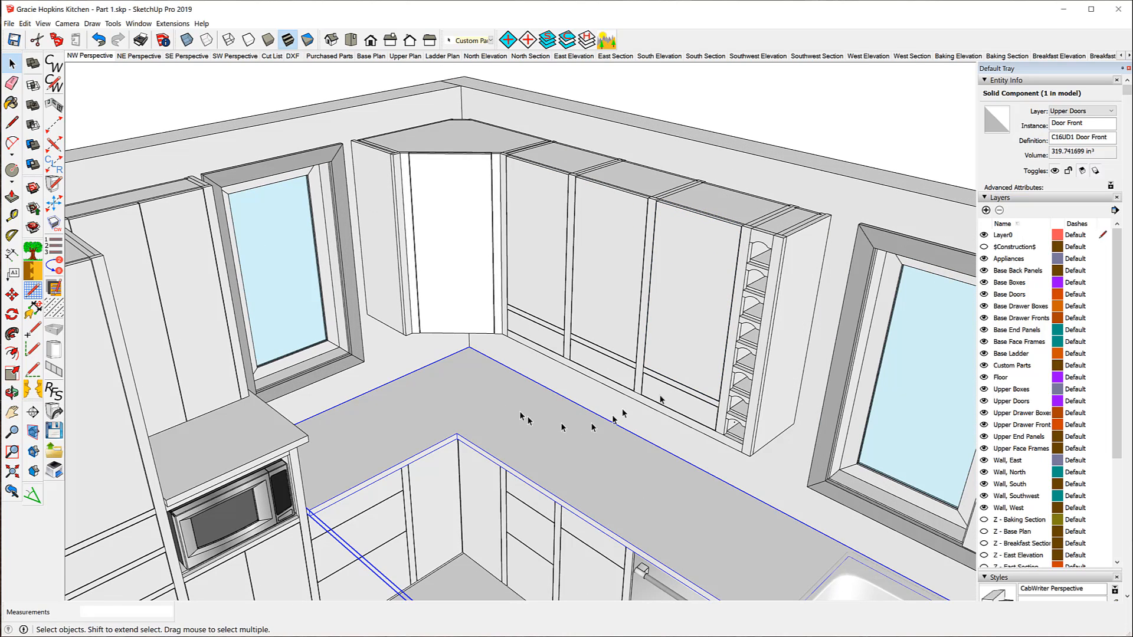